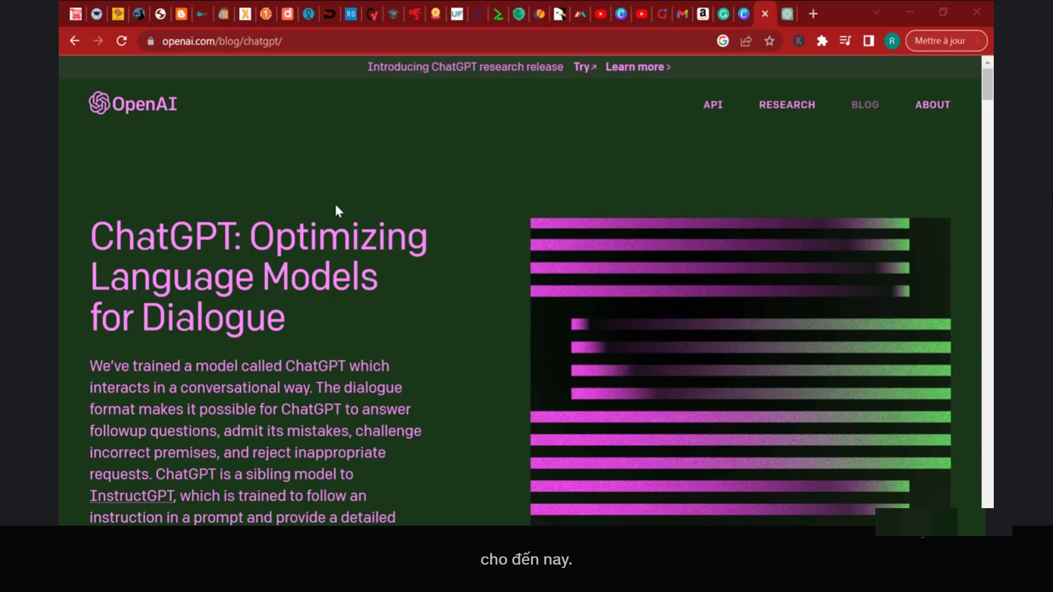
Step: Switch from the OpenAI blog post to the ChatGPT conversation page
mouse_move(789, 6)
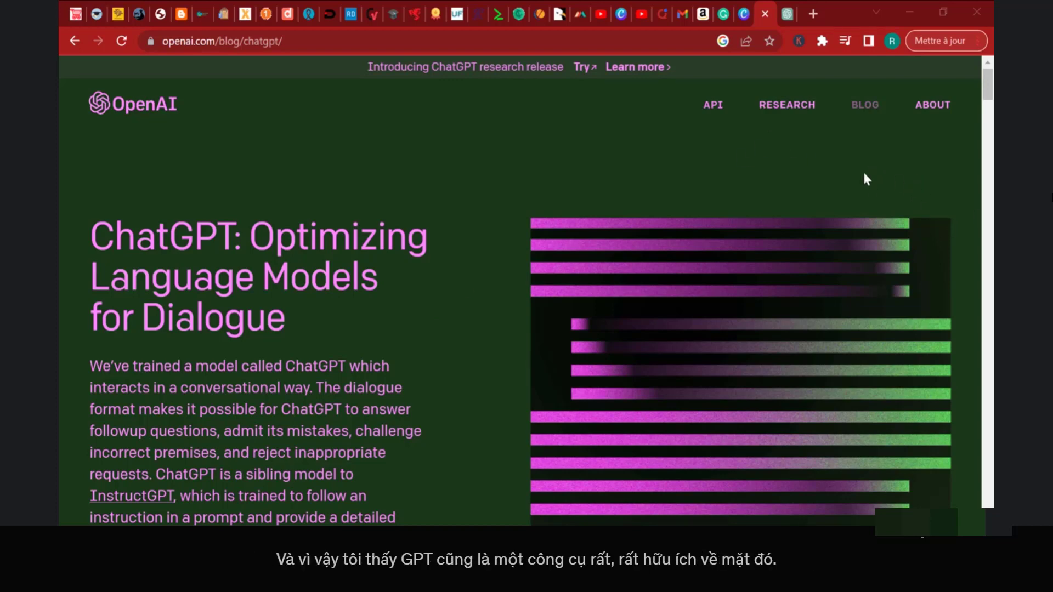
click(788, 14)
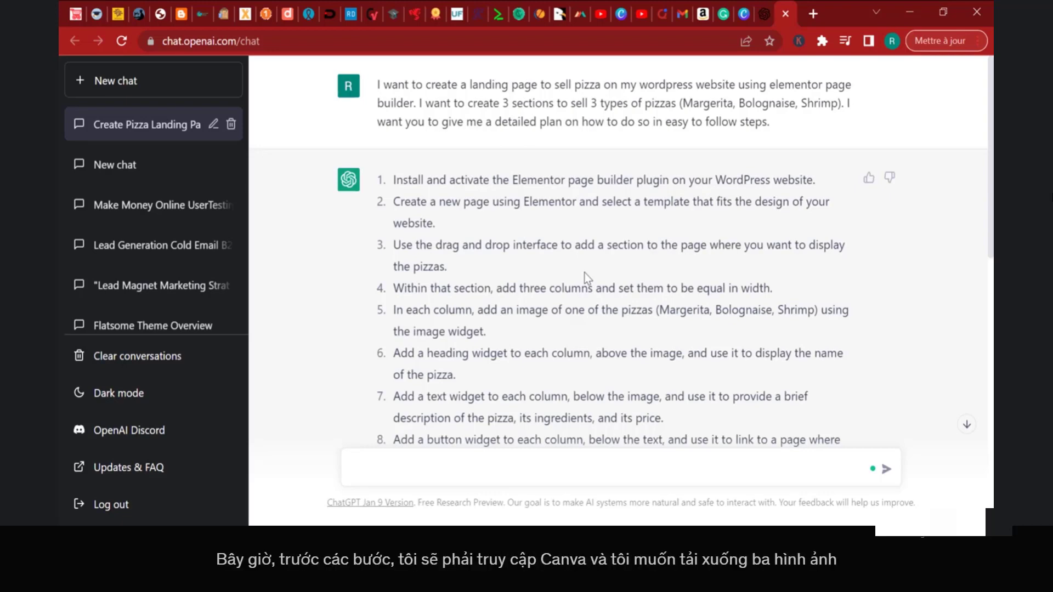
Step: Open the Canva home page in a new browser tab
click(812, 13)
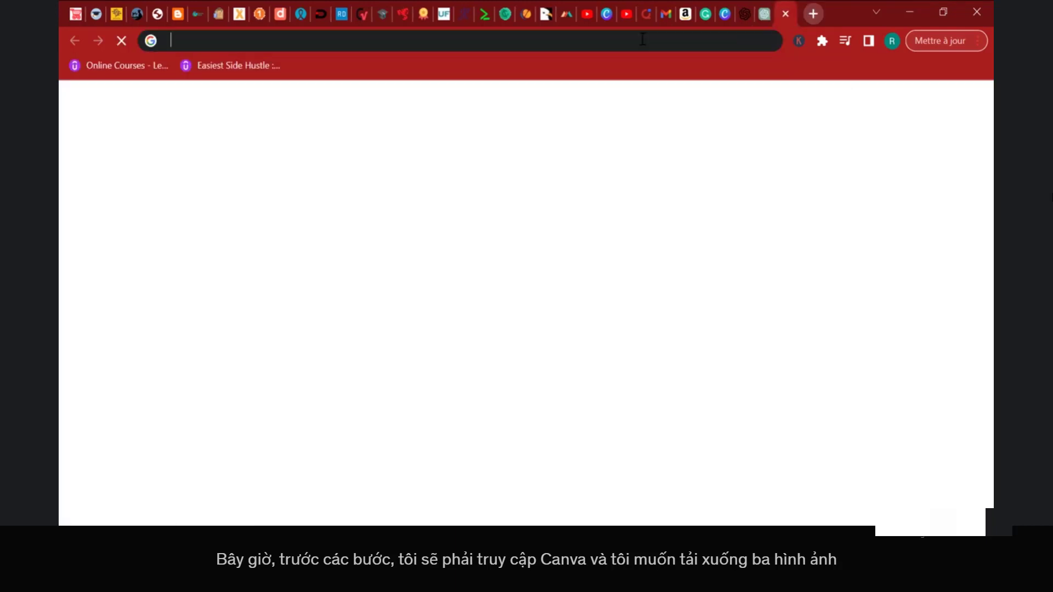
click(643, 39)
text(CA)
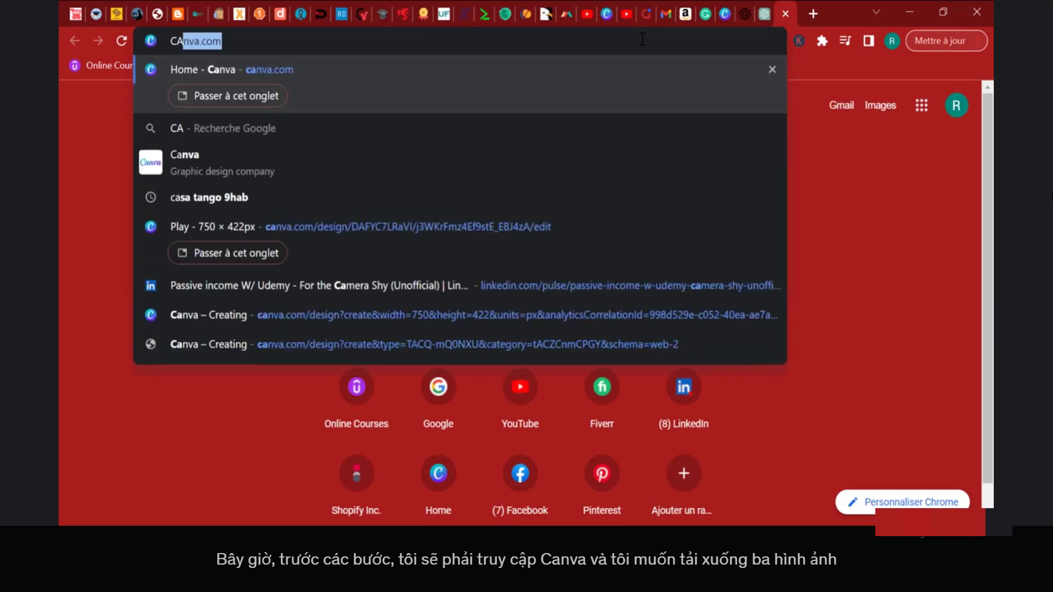
key(Return)
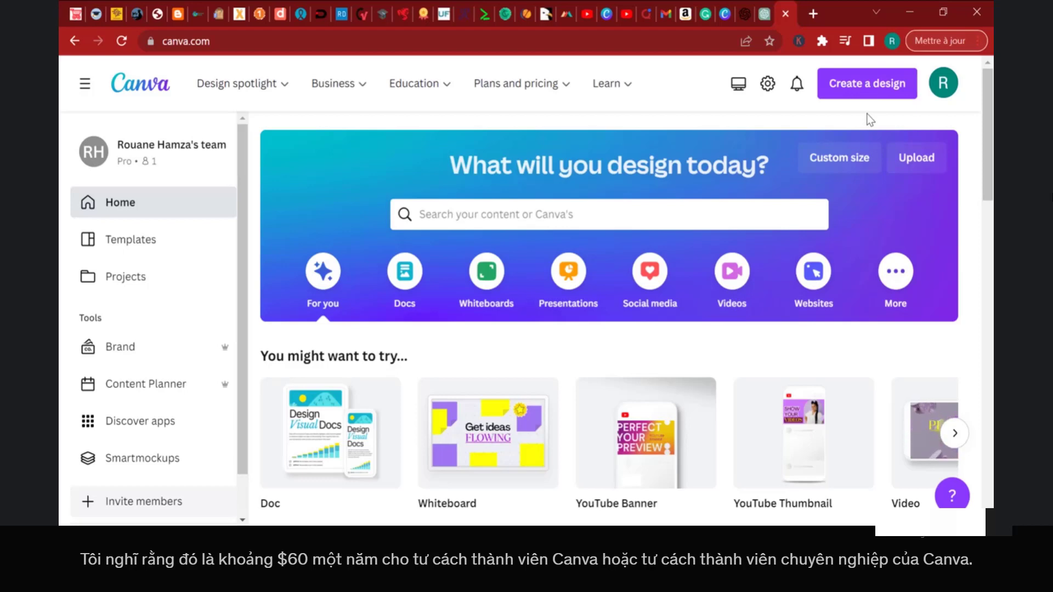
Step: Search Google for PIXABAY in a new browser tab and open the Pixabay website
click(812, 10)
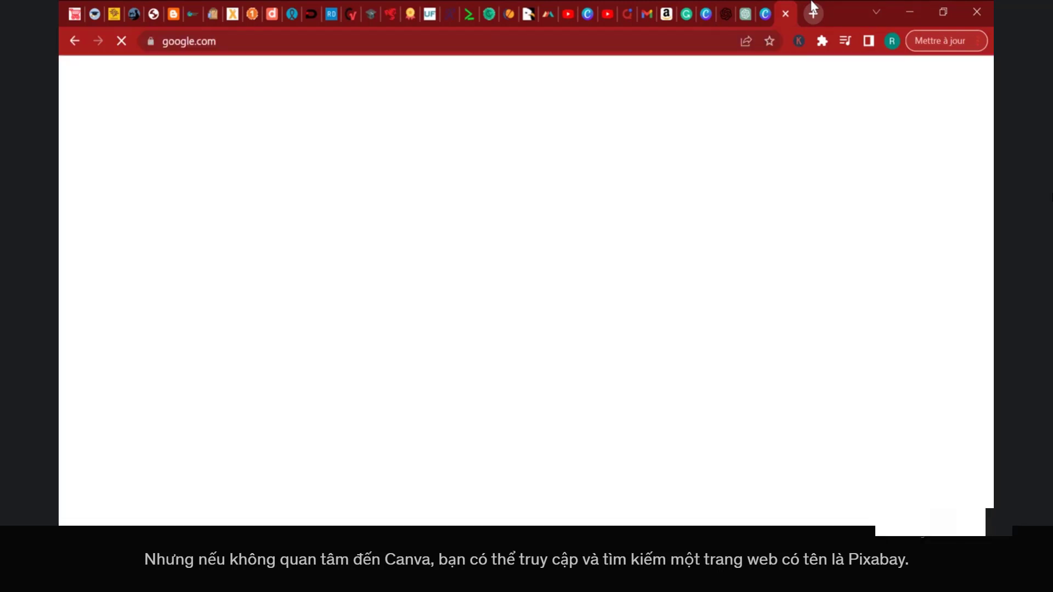
text(PIXABAY)
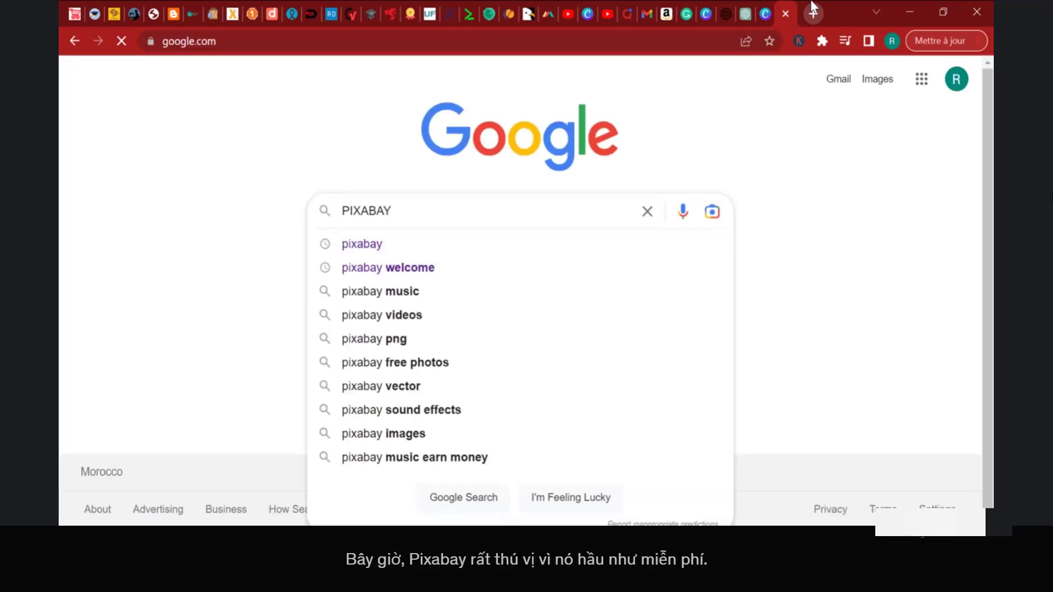
key(Return)
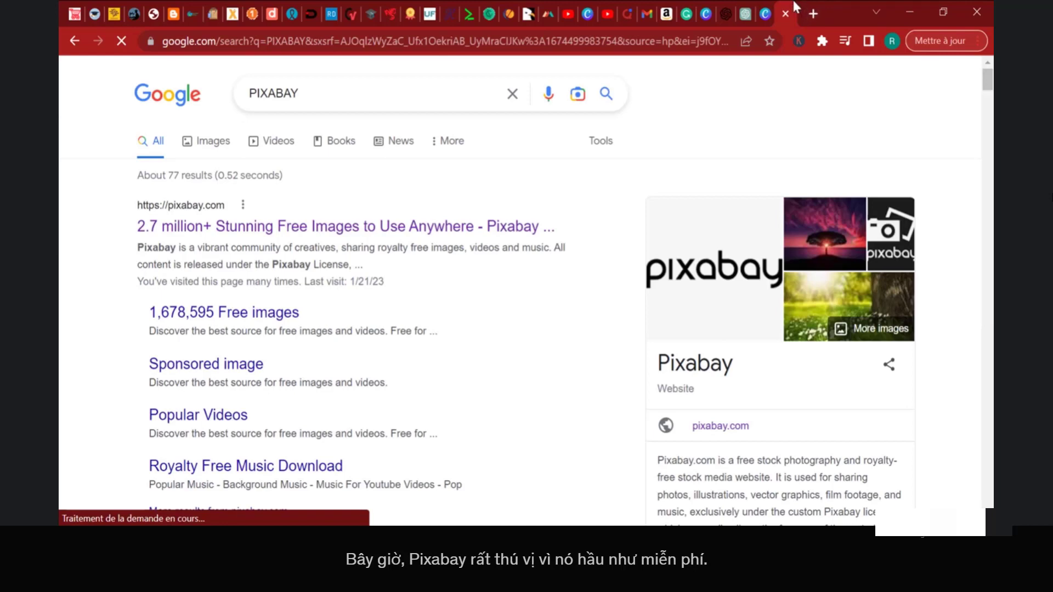
click(378, 234)
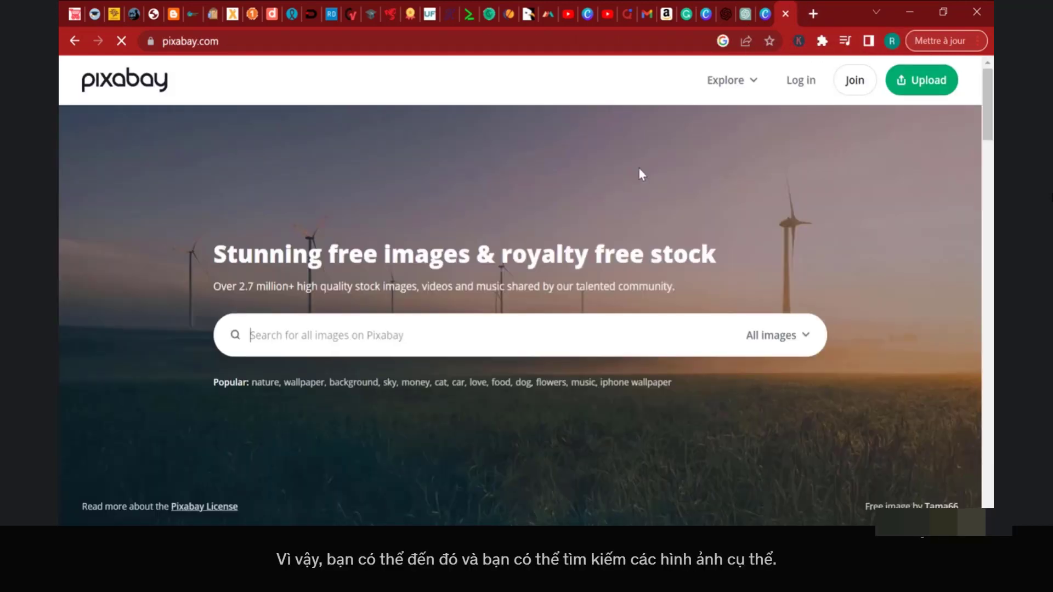
Step: Search Pixabay for pizza images
click(430, 344)
text(piz)
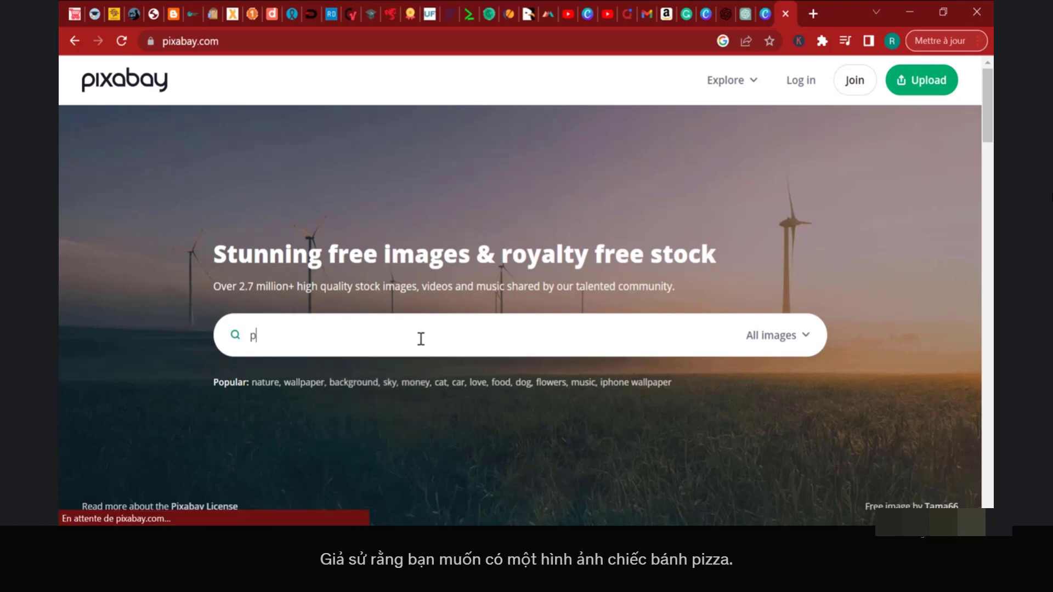
text(za)
key(Return)
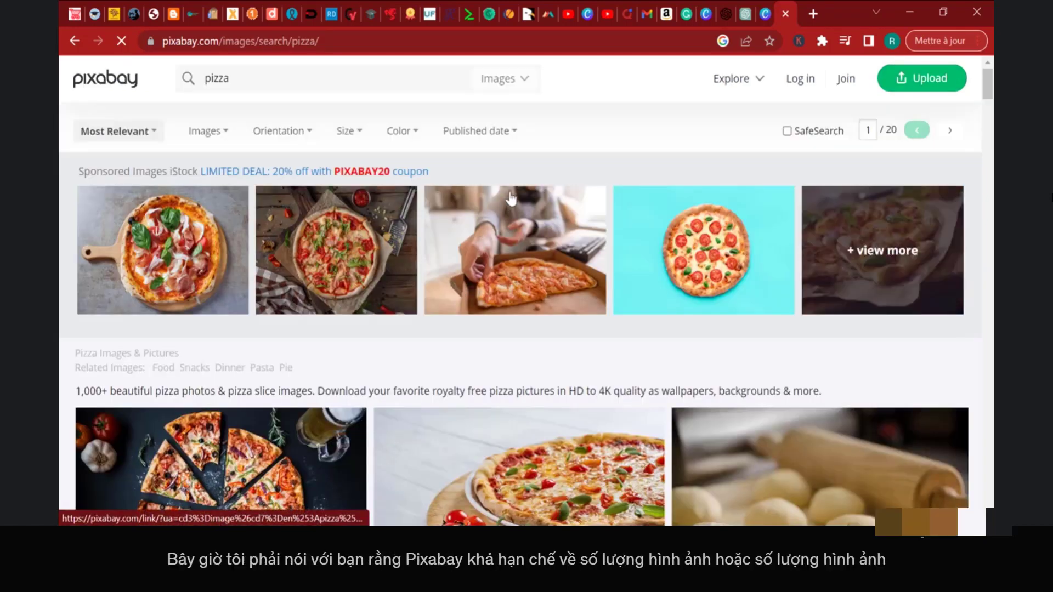
Step: Browse the pizza image results on Pixabay to judge which free pictures are available
scroll(510, 198, down, 3)
scroll(518, 192, down, 2)
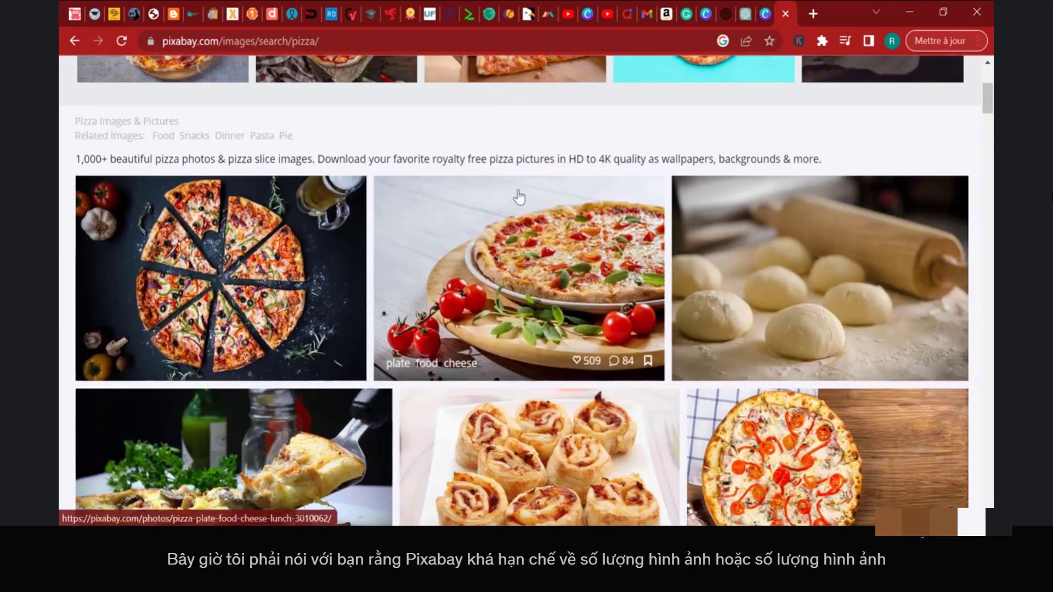
scroll(542, 206, down, 1)
scroll(542, 205, down, 4)
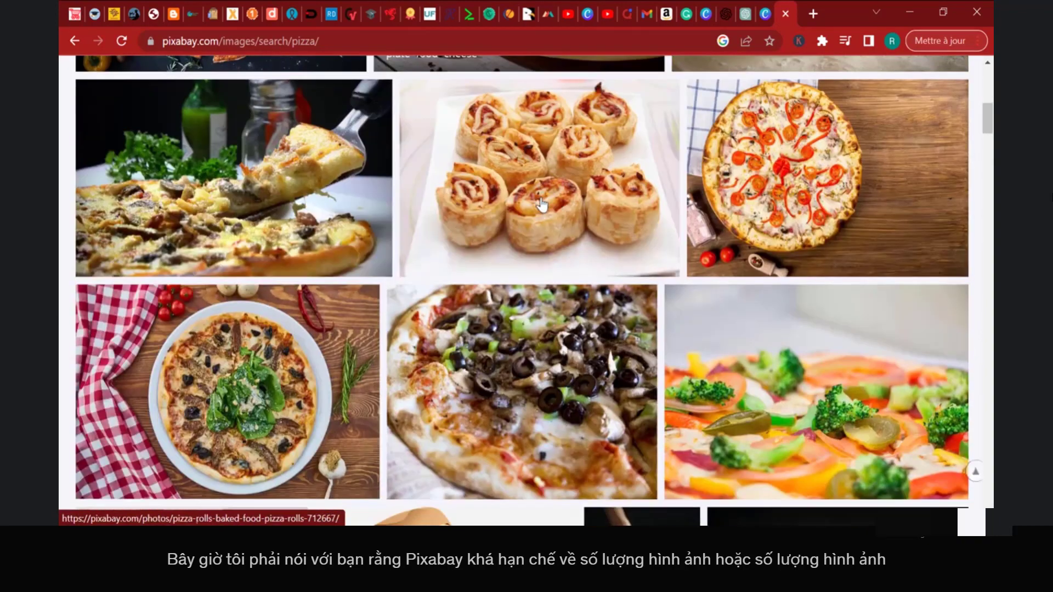
scroll(551, 203, down, 4)
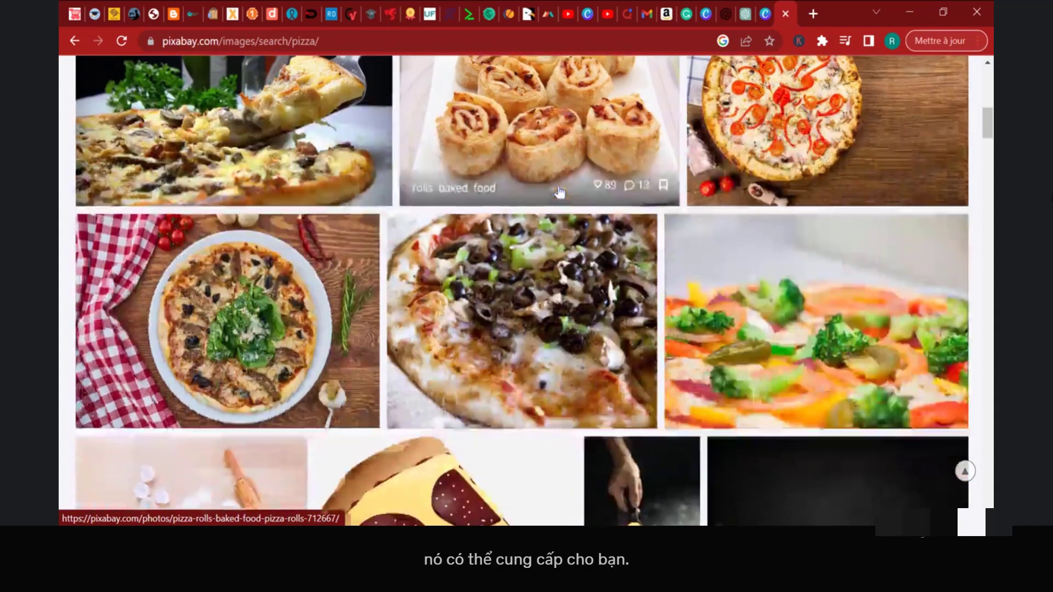
scroll(570, 164, down, 4)
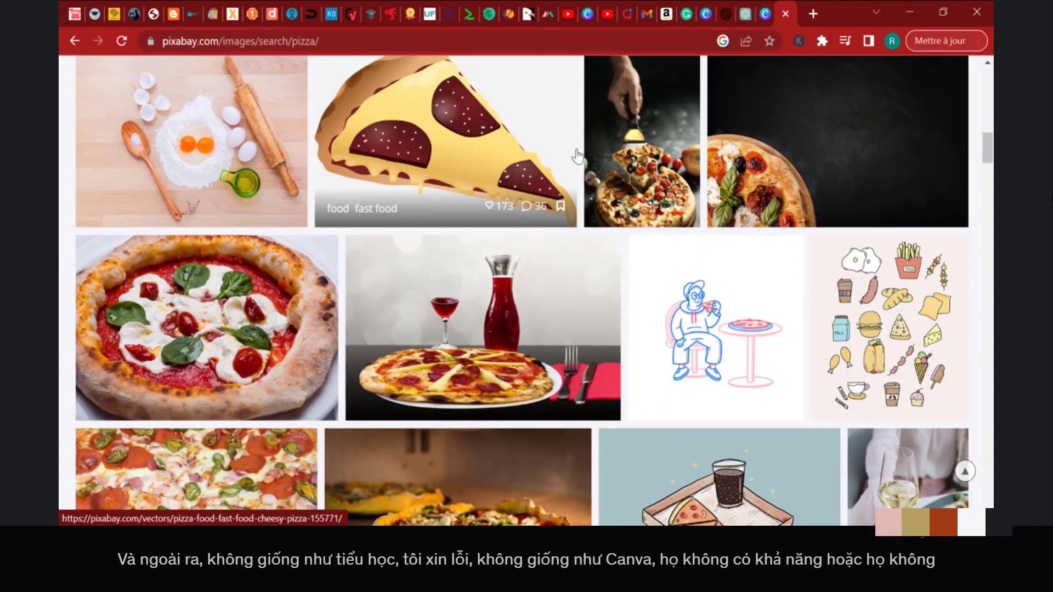
scroll(577, 157, down, 5)
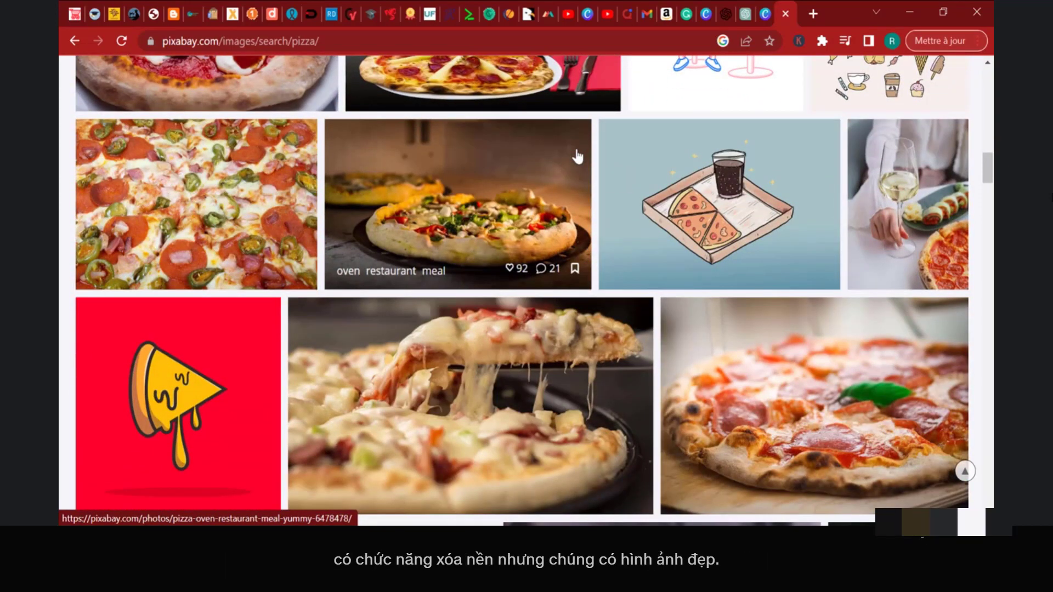
scroll(747, 289, down, 7)
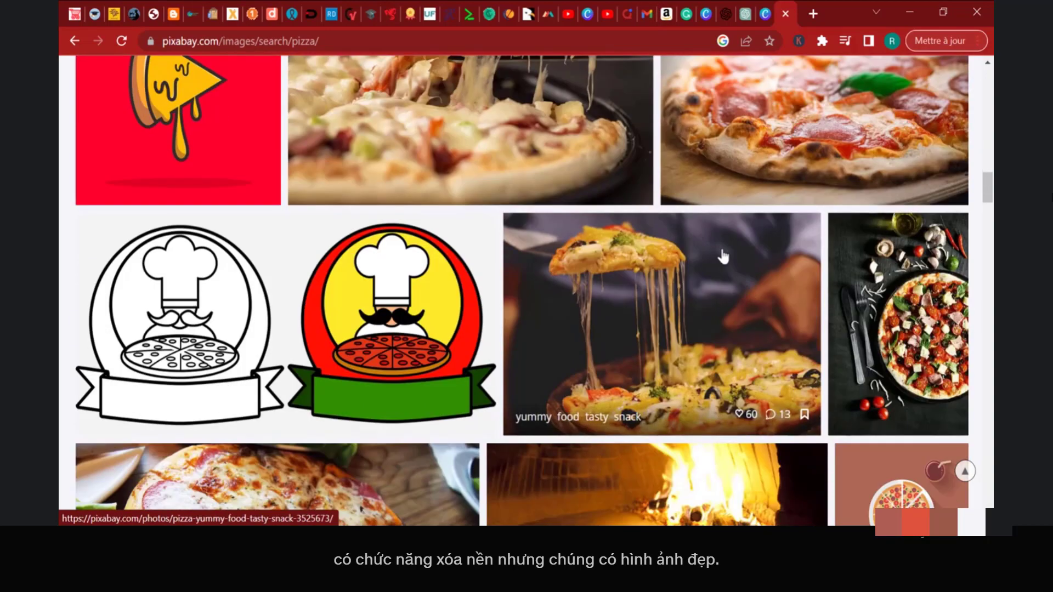
scroll(722, 257, up, 20)
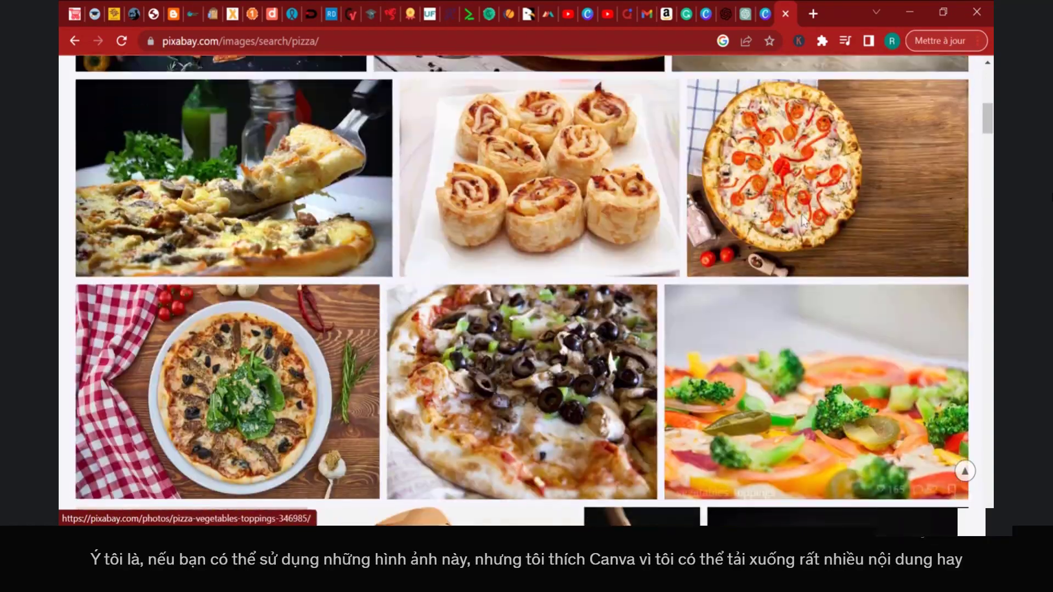
Step: Return to the Canva home page and create a new custom-size design of 512 × 512 px
click(765, 13)
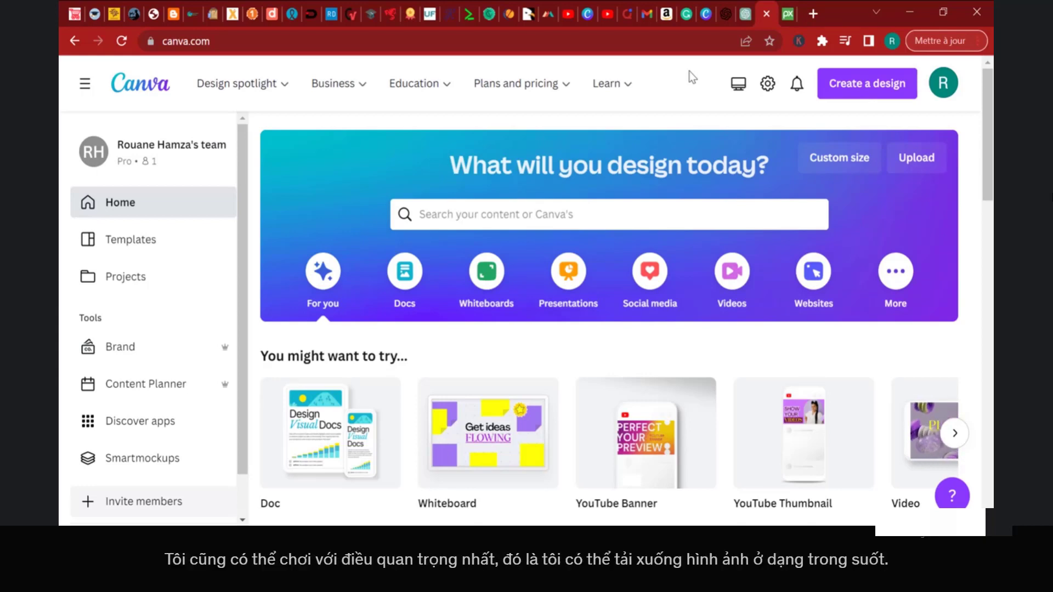
click(849, 85)
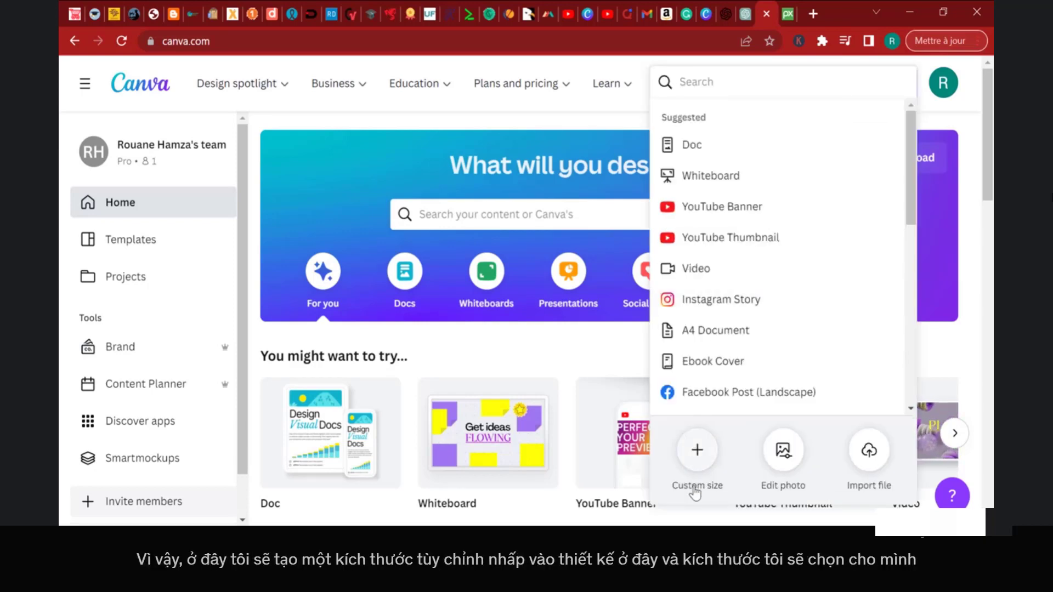
click(698, 466)
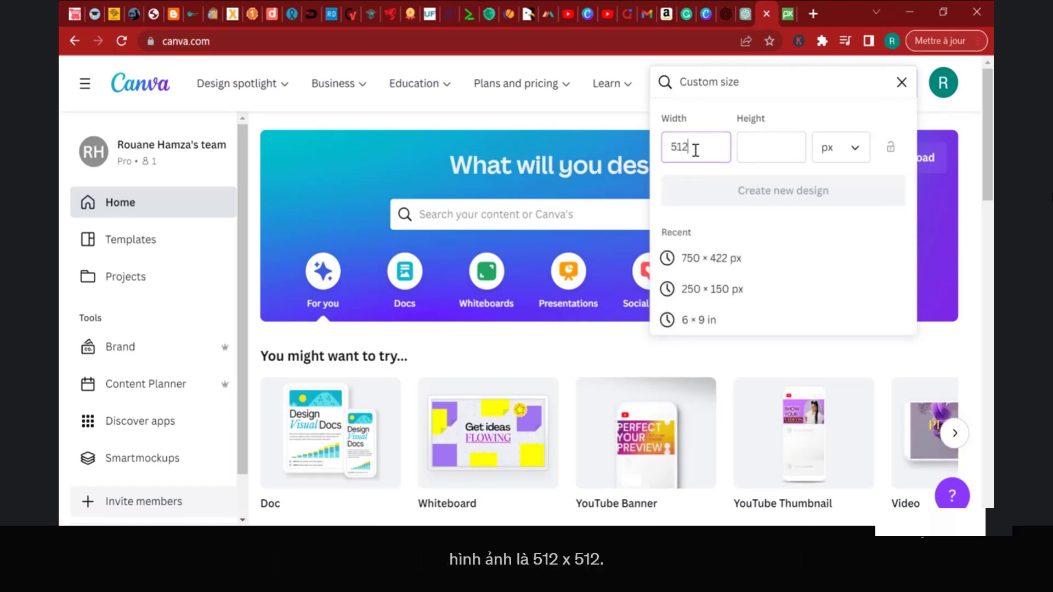
click(764, 148)
text(512)
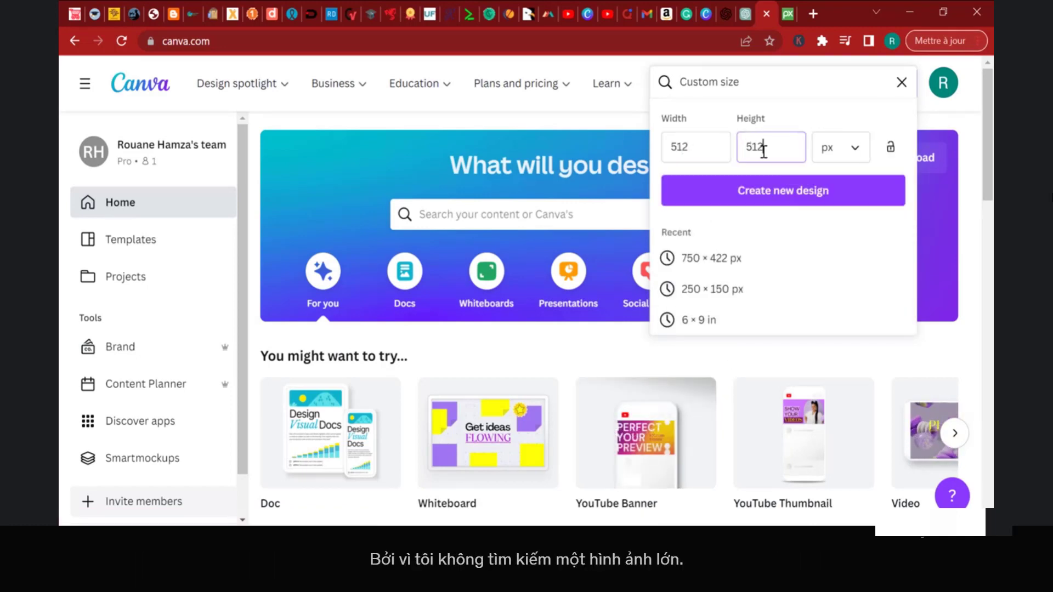
click(779, 186)
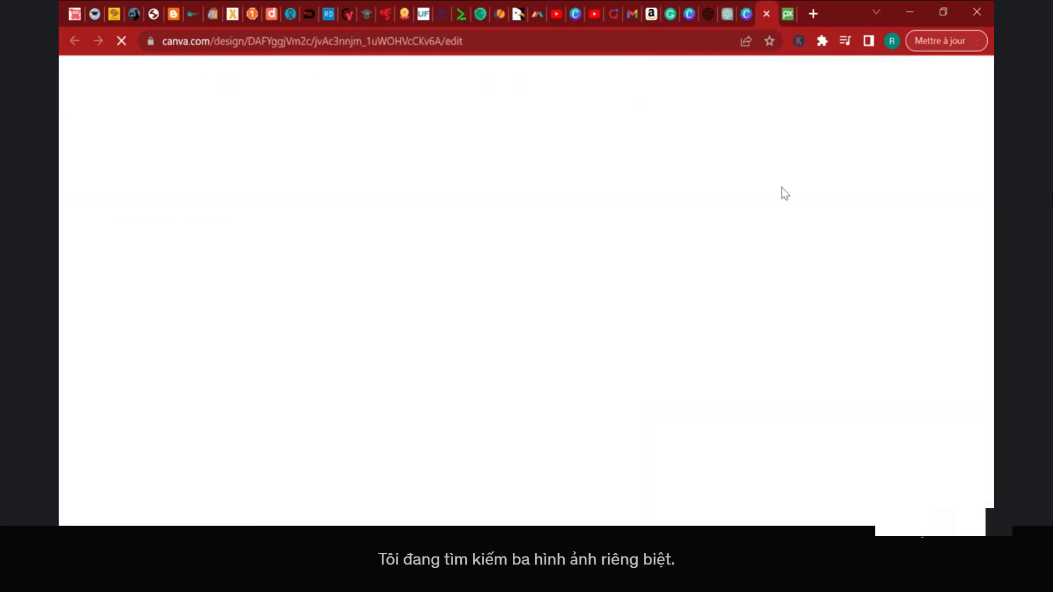
Step: Close the Pixabay page, check the pizza types in the ChatGPT plan and return to the new Canva design
click(788, 14)
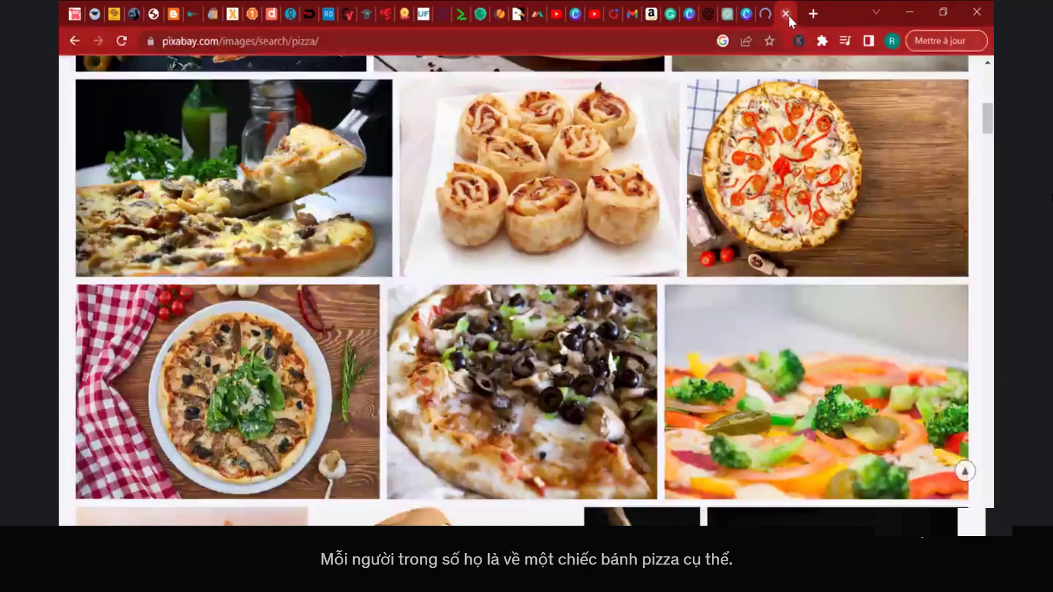
click(789, 15)
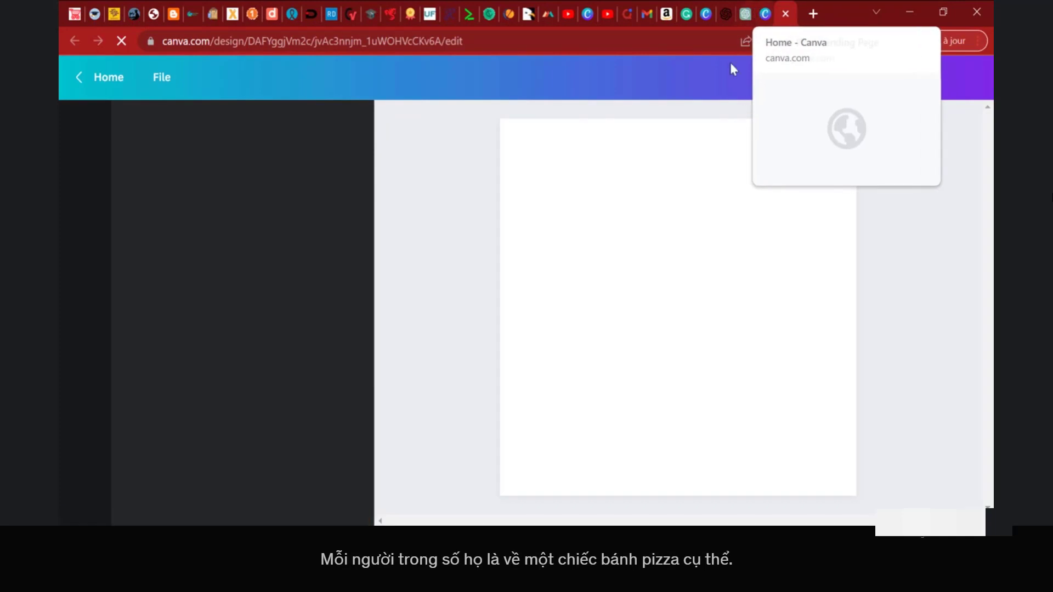
click(746, 14)
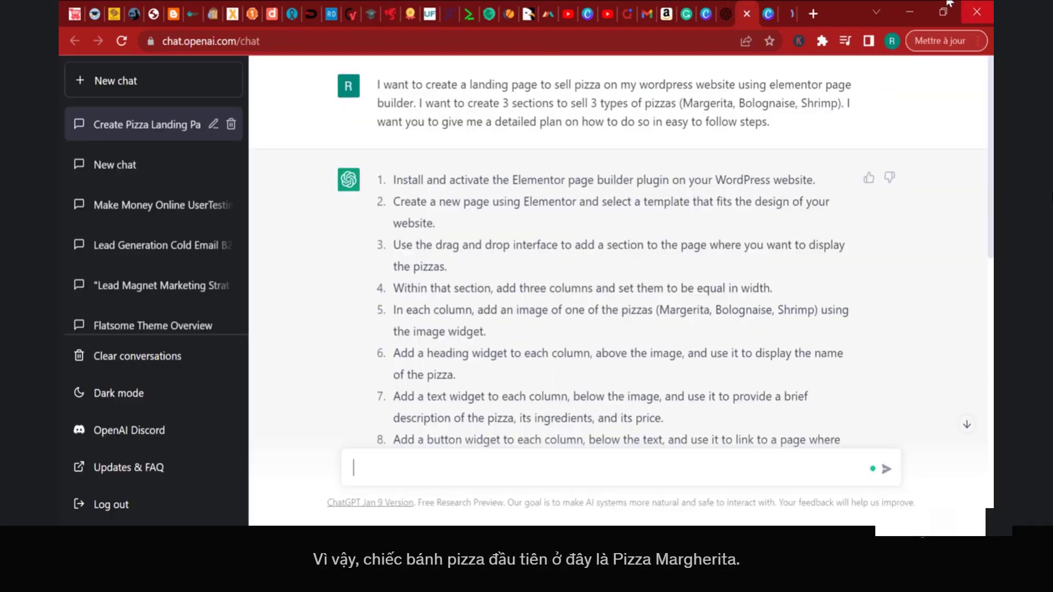
click(790, 13)
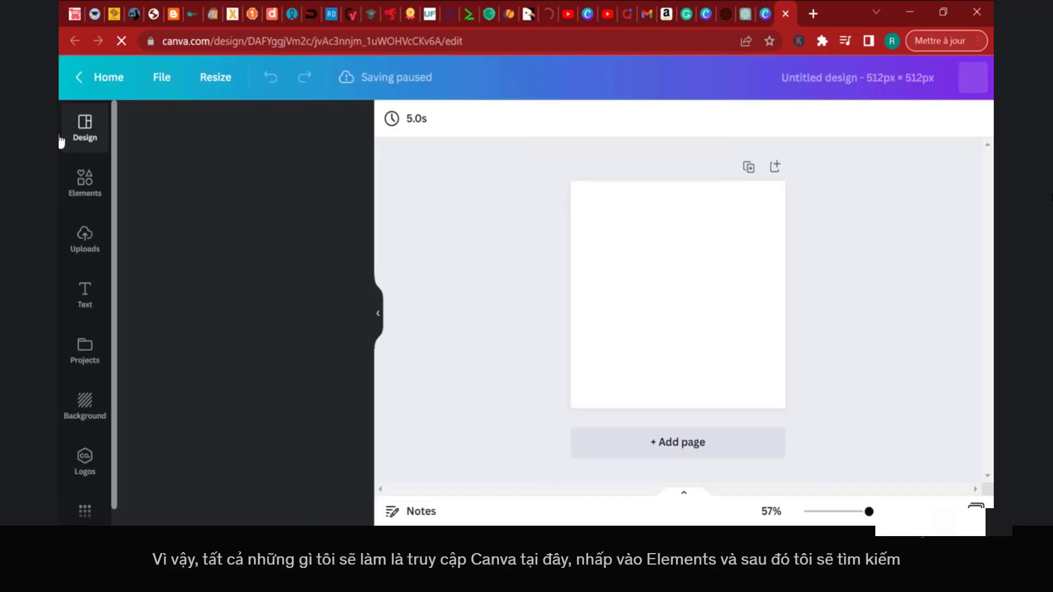
Step: Search the design elements for "PIZZA MARGERITA" and limit the results to photos
click(67, 179)
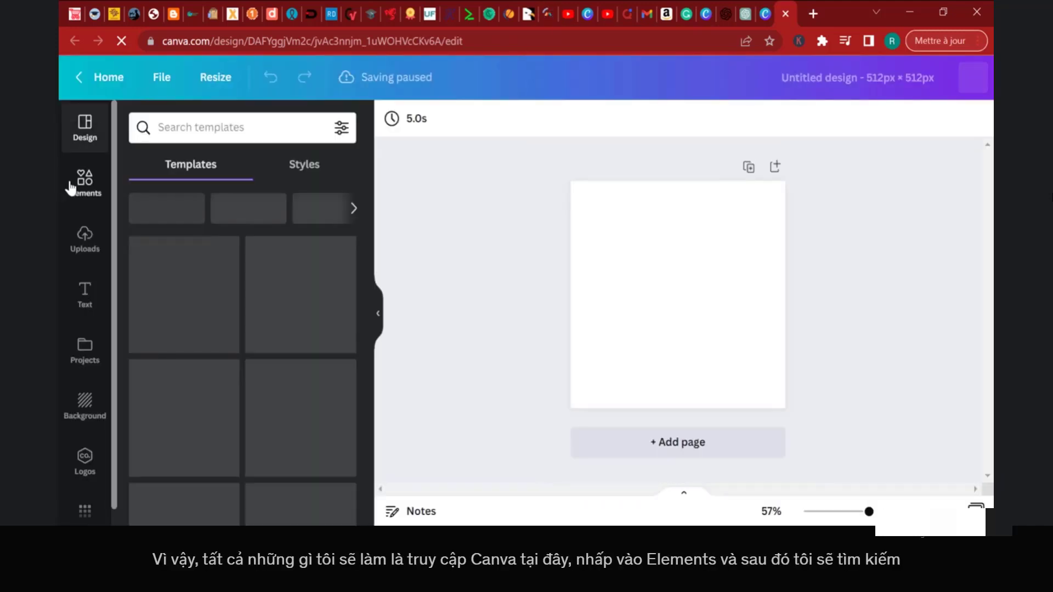
click(198, 134)
text(PIZZA)
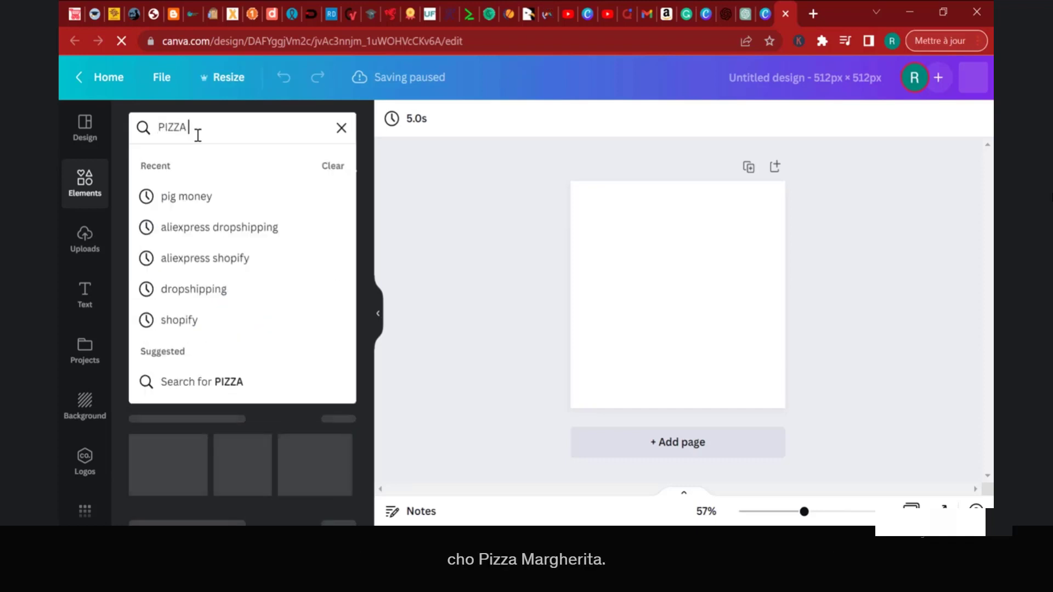
text( MARGERITA)
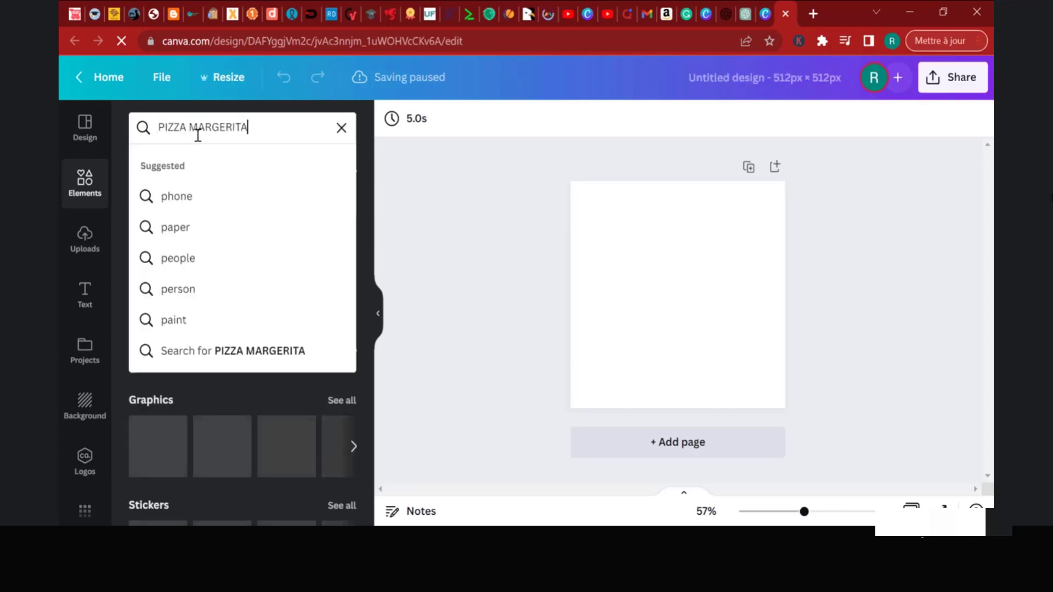
key(Return)
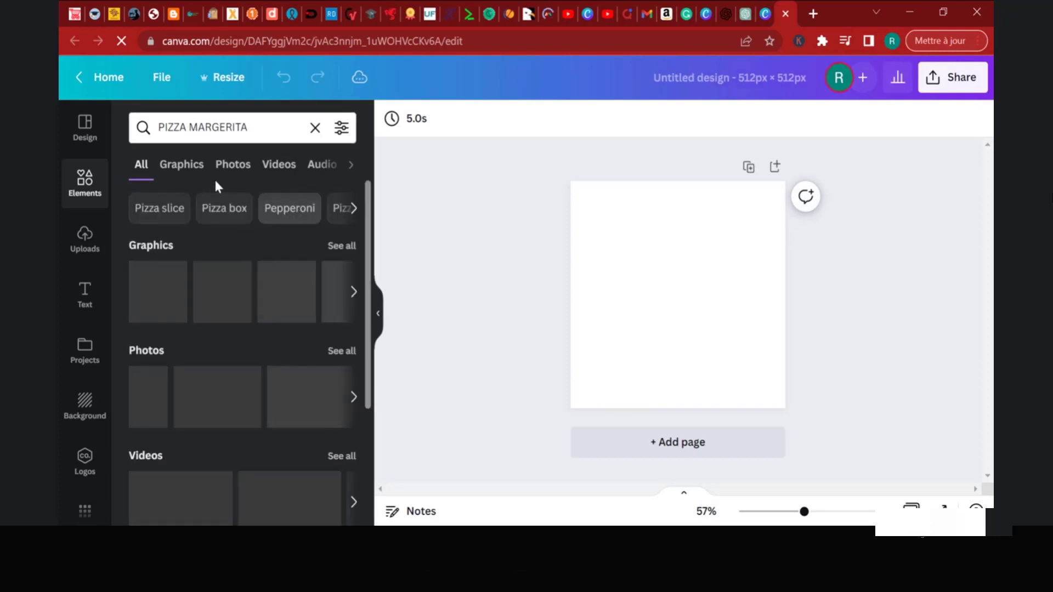
click(233, 165)
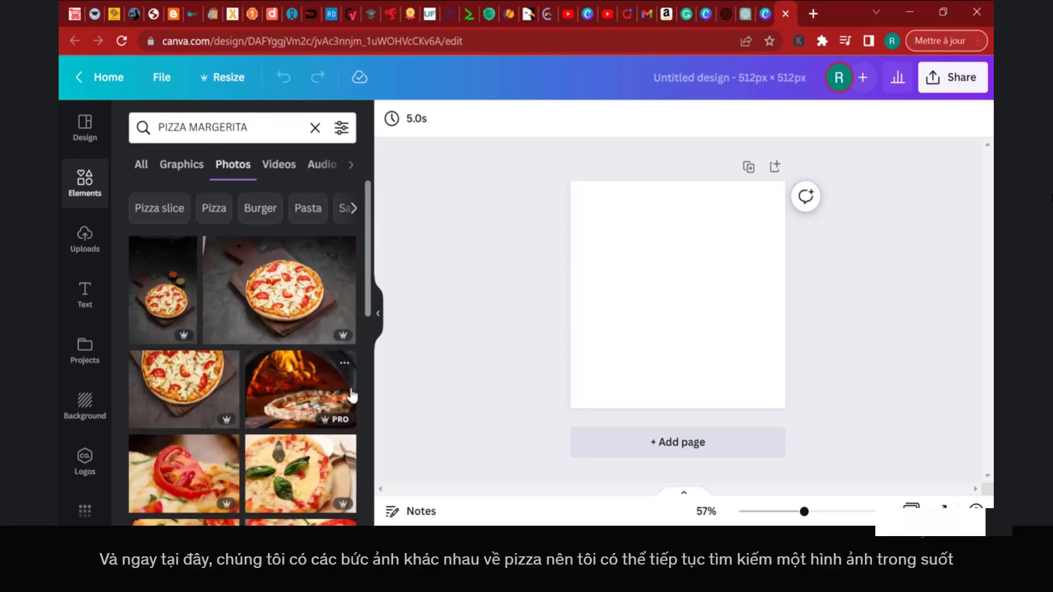
Step: Add the photo of a whole pizza on a white plate against a plain light background to the page and run Background Remover on it
scroll(349, 372, down, 5)
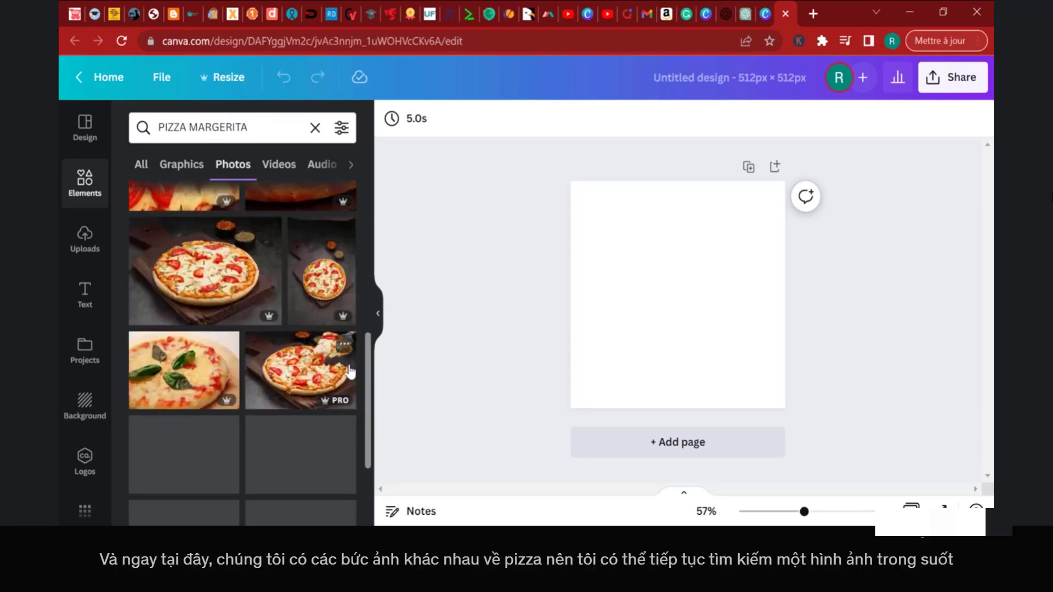
scroll(302, 332, down, 10)
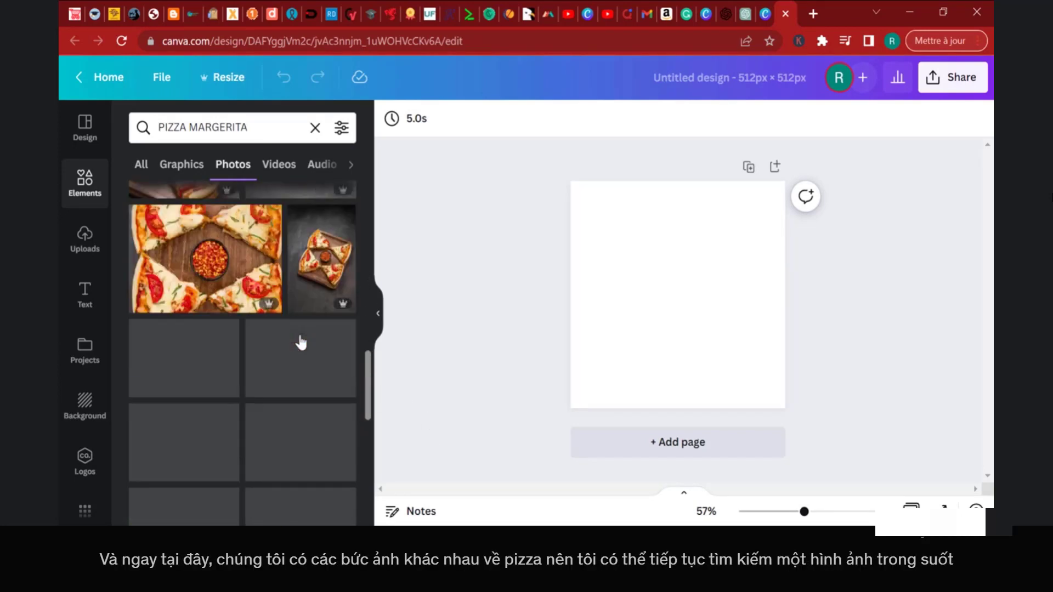
scroll(318, 384, down, 5)
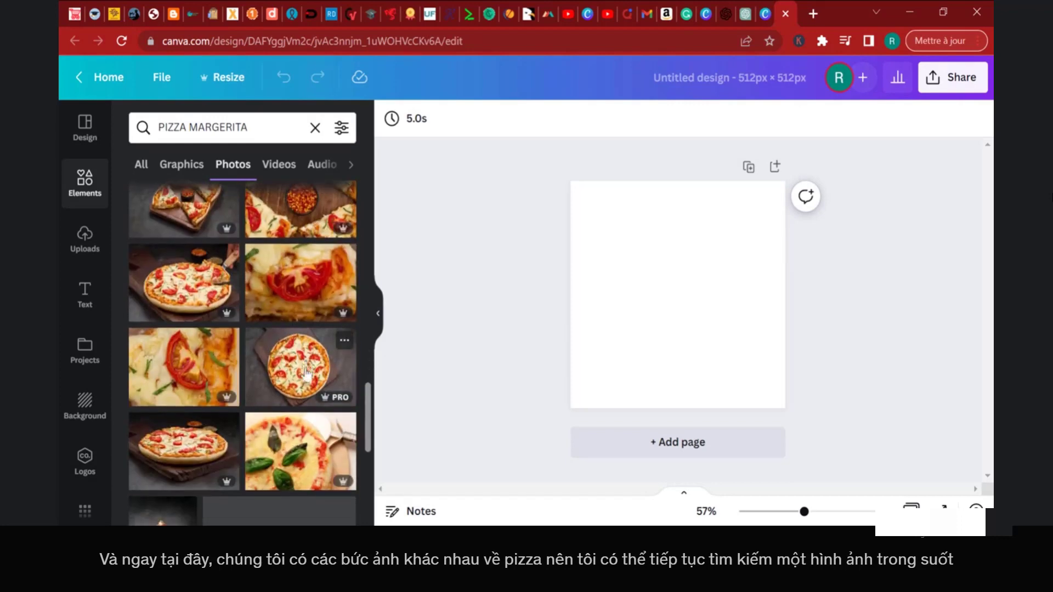
scroll(303, 359, down, 5)
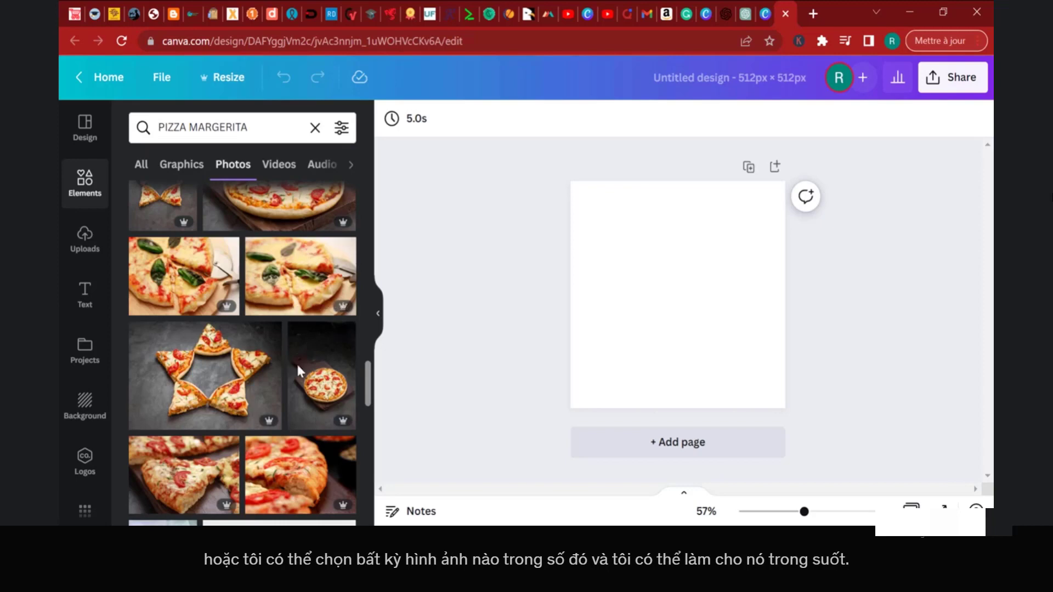
scroll(301, 362, down, 5)
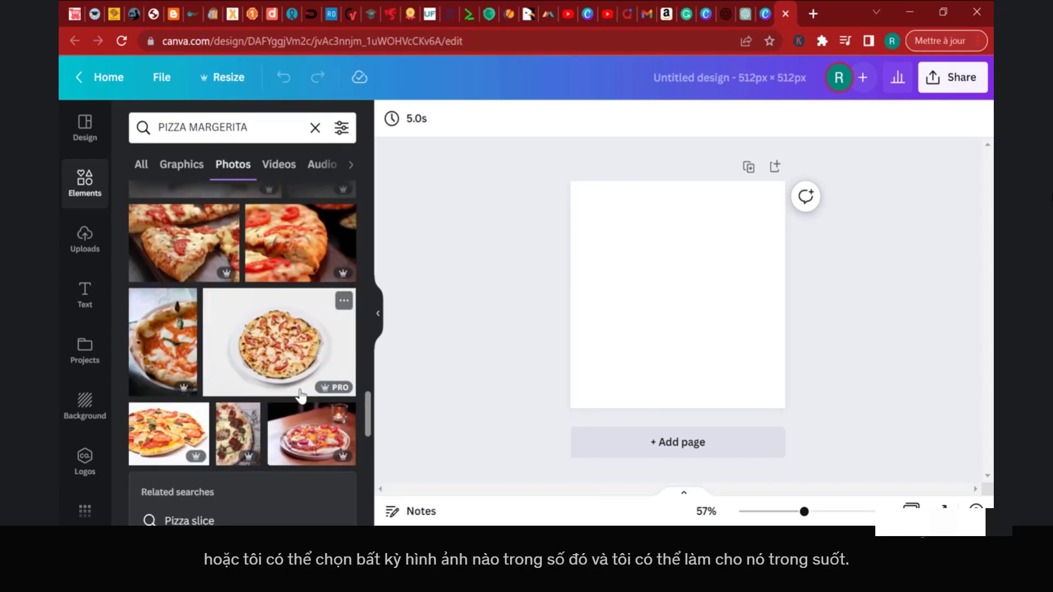
click(272, 332)
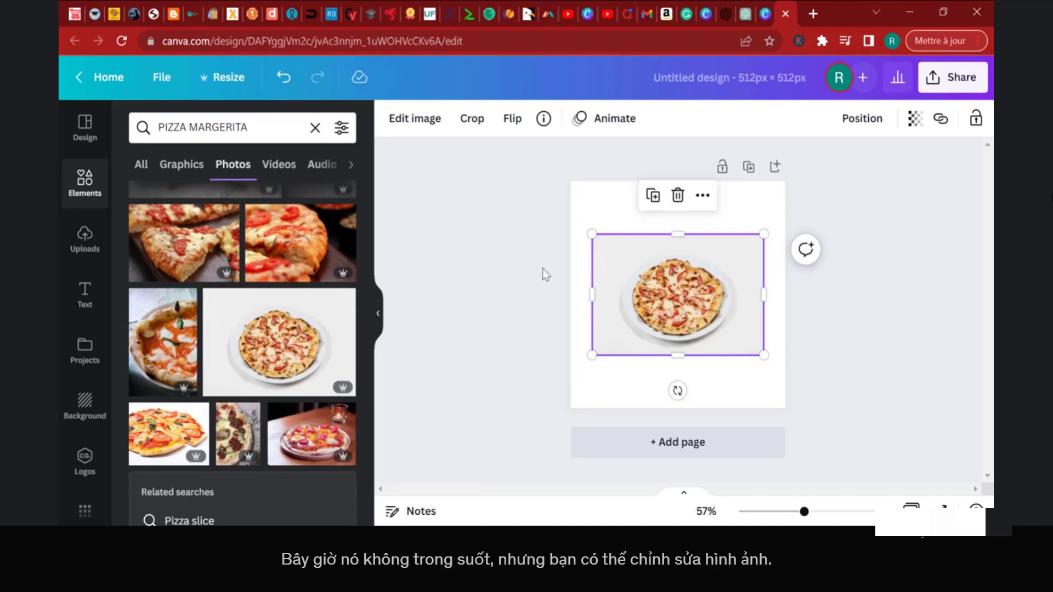
click(410, 123)
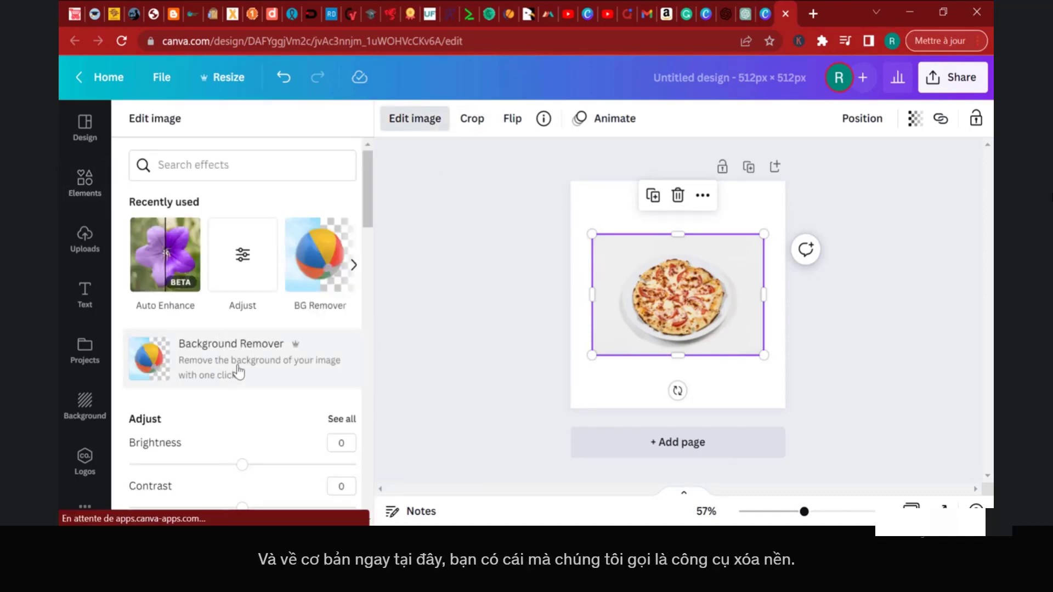
click(239, 373)
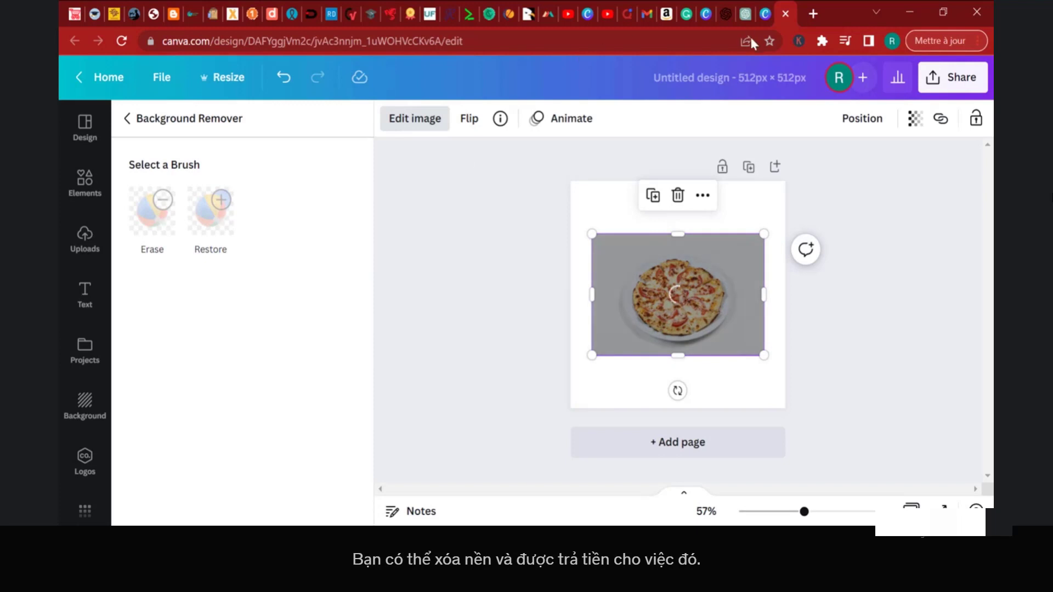
Step: Open Fiverr in a new browser tab and search its services for "background removal"
click(813, 13)
text(fd)
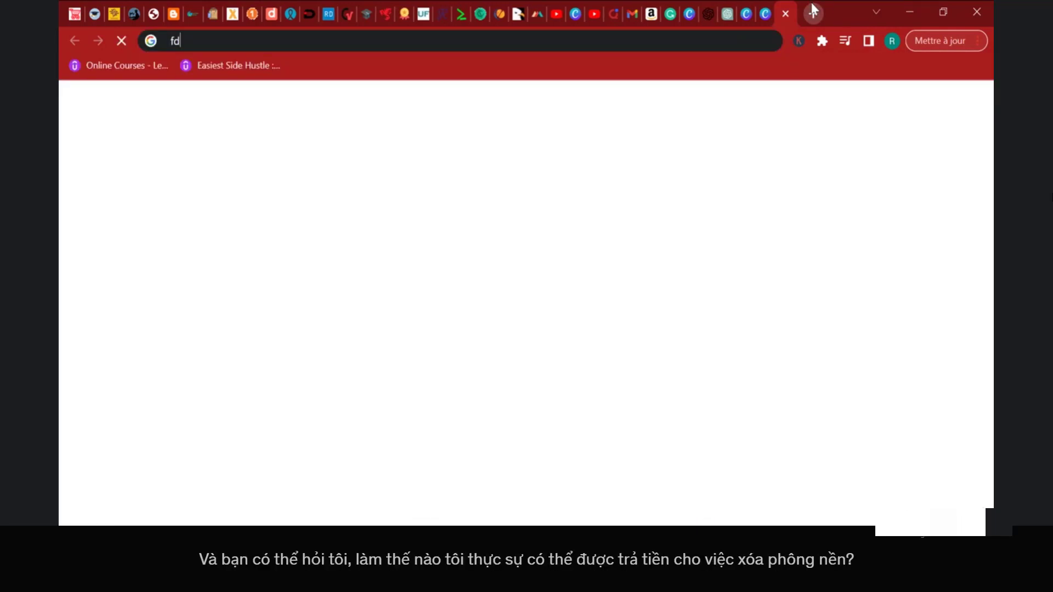
key(BackSpace)
key(BackSpace)
text(fi)
key(Return)
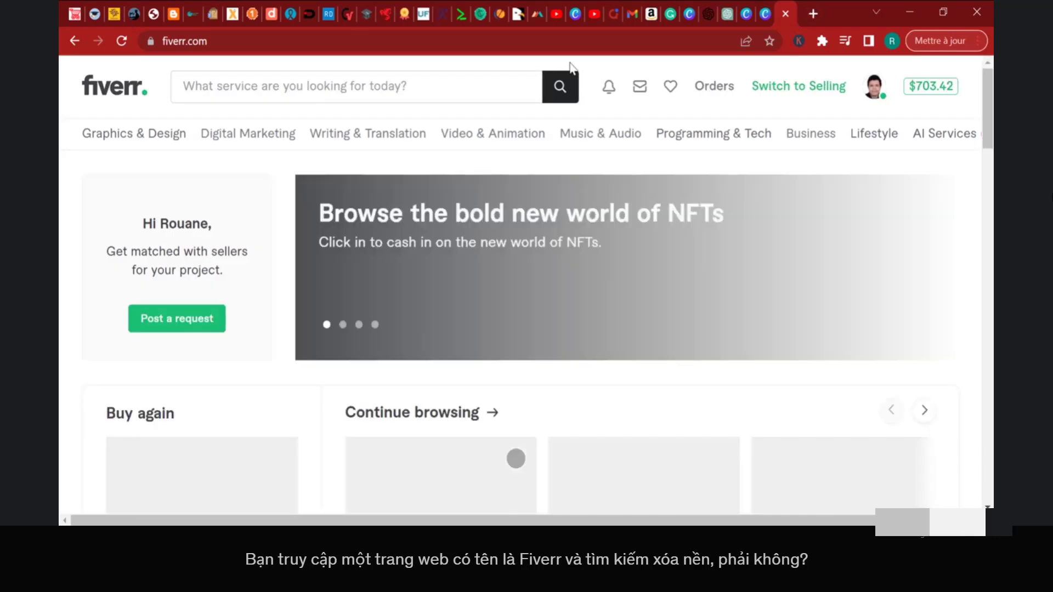
click(323, 83)
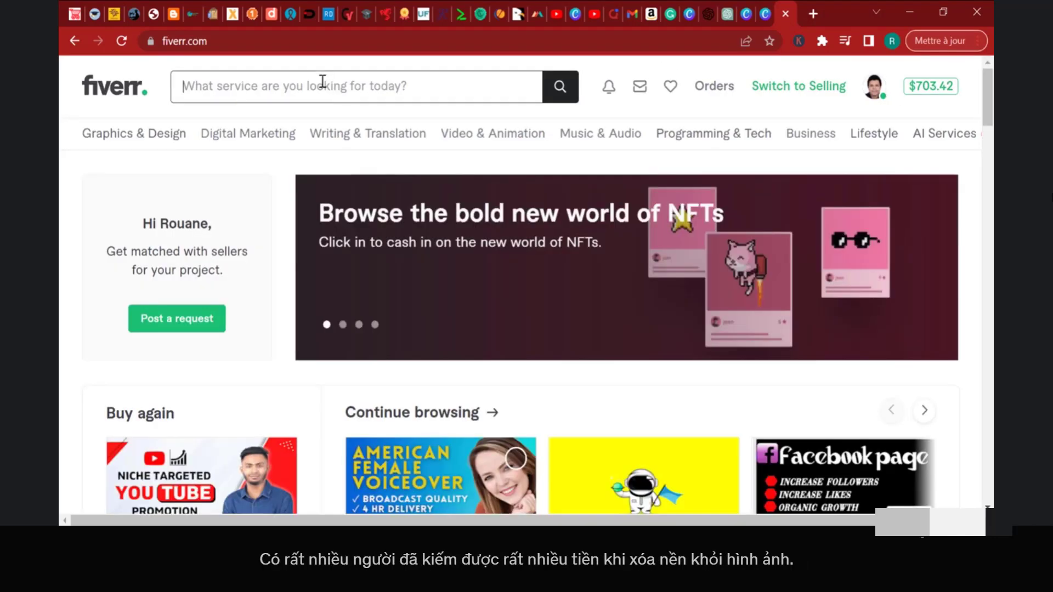
text(bac)
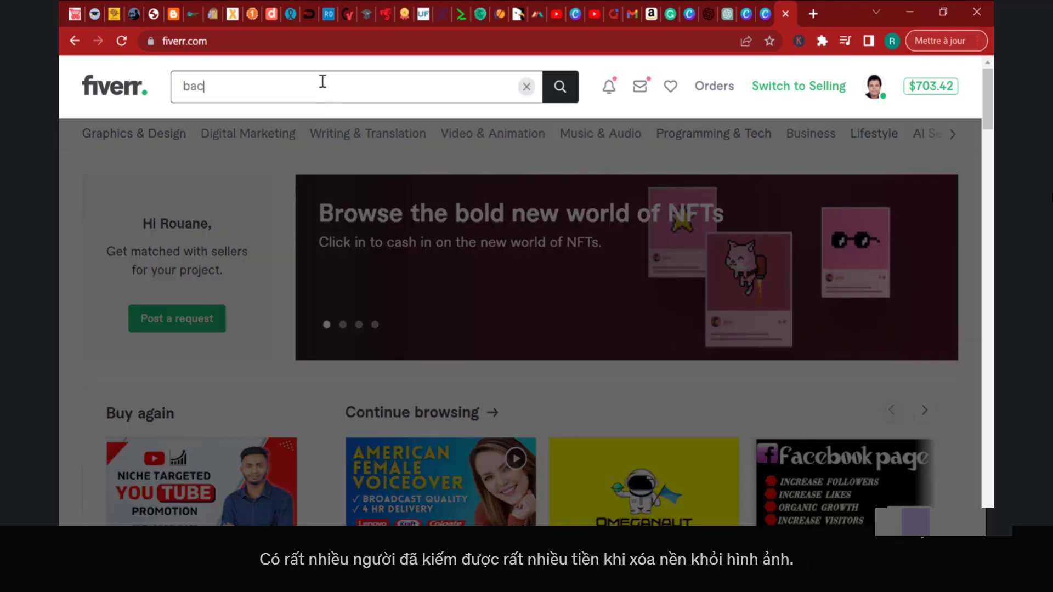
text(kground)
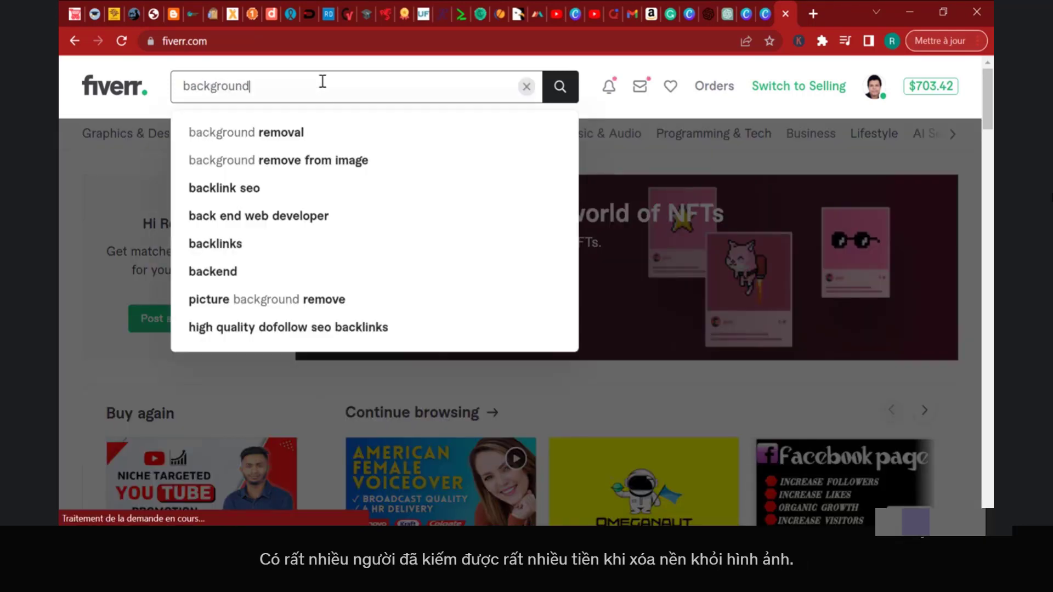
click(256, 141)
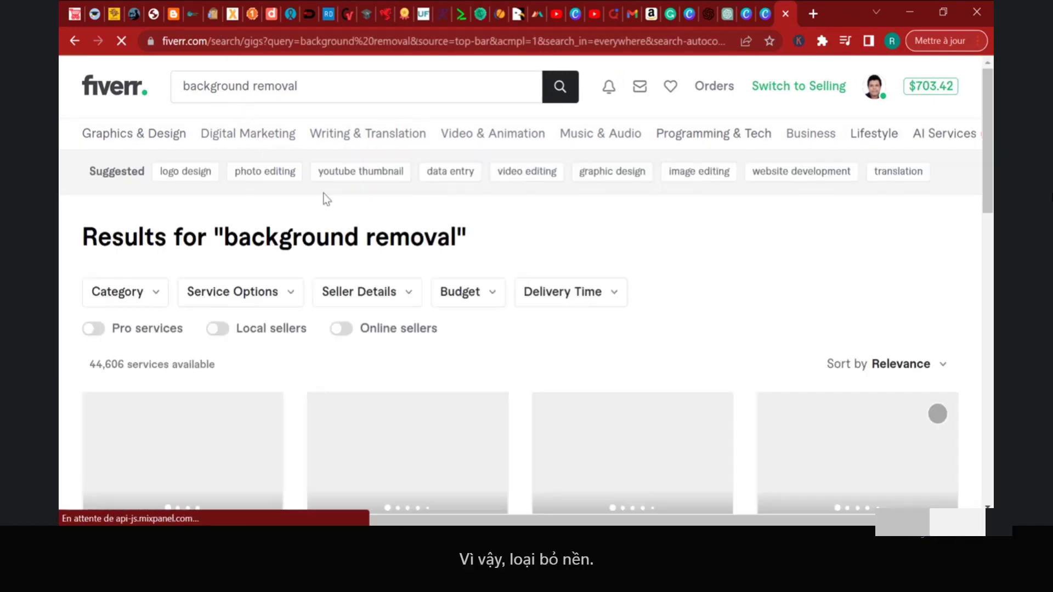
Step: Open the first background-removal gig in the results and compare the prices of its Basic, Standard and Premium packages
scroll(452, 273, down, 3)
scroll(452, 271, down, 3)
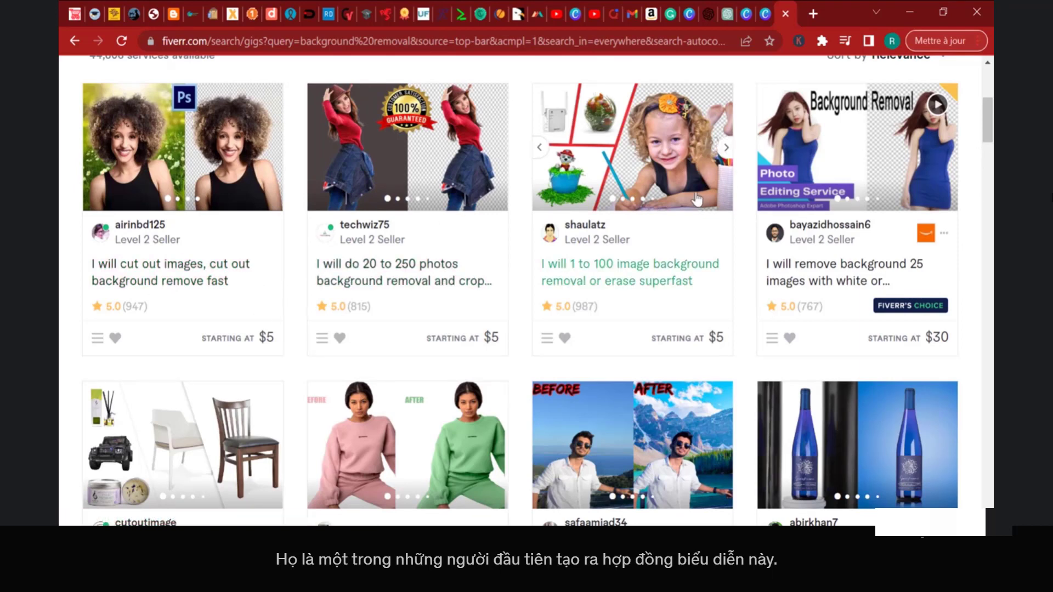
click(167, 281)
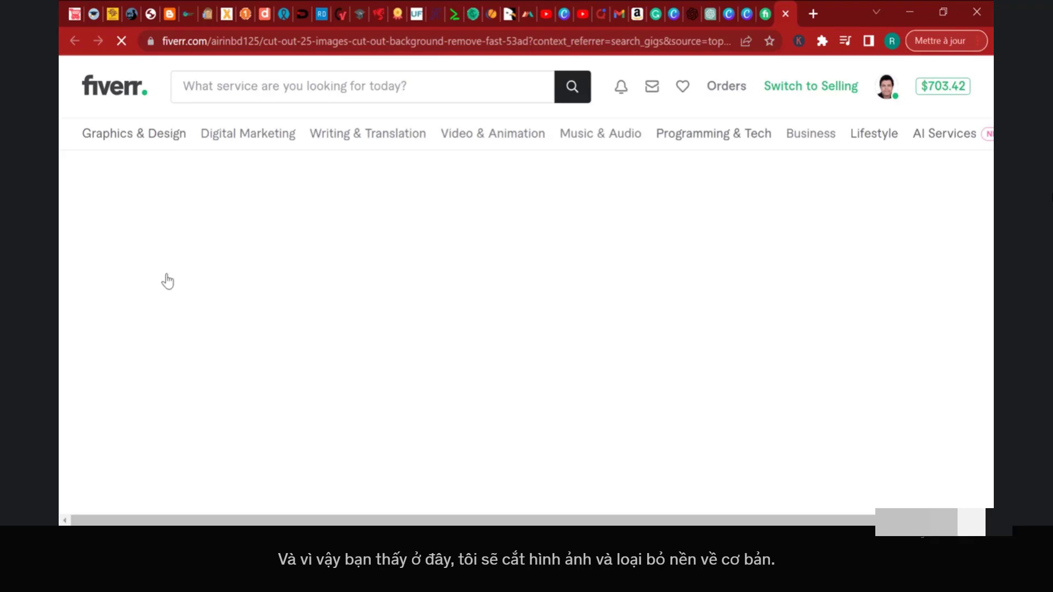
scroll(459, 275, down, 3)
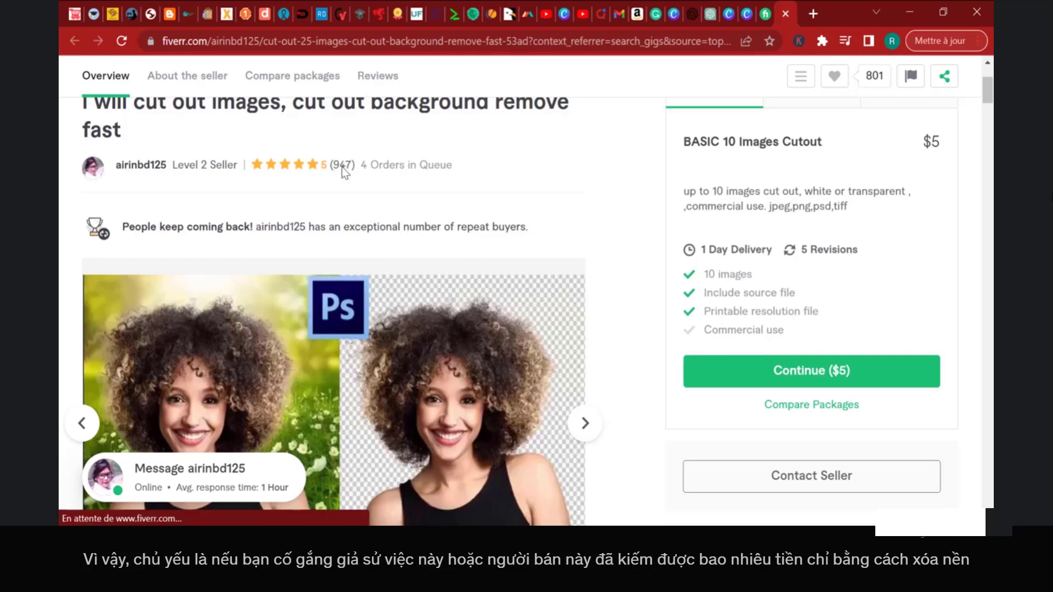
scroll(818, 211, up, 3)
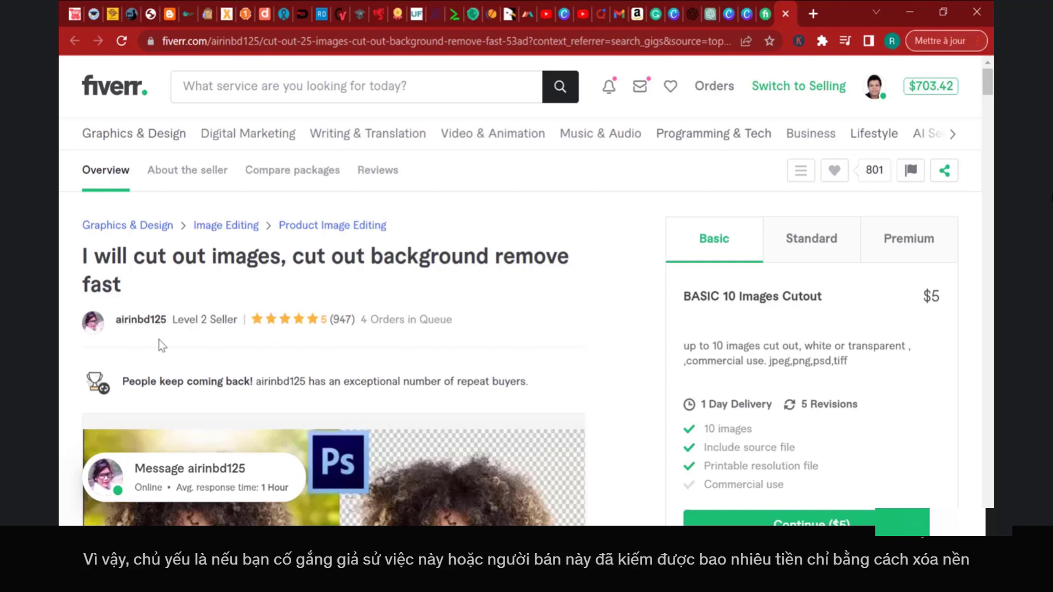
scroll(332, 344, down, 3)
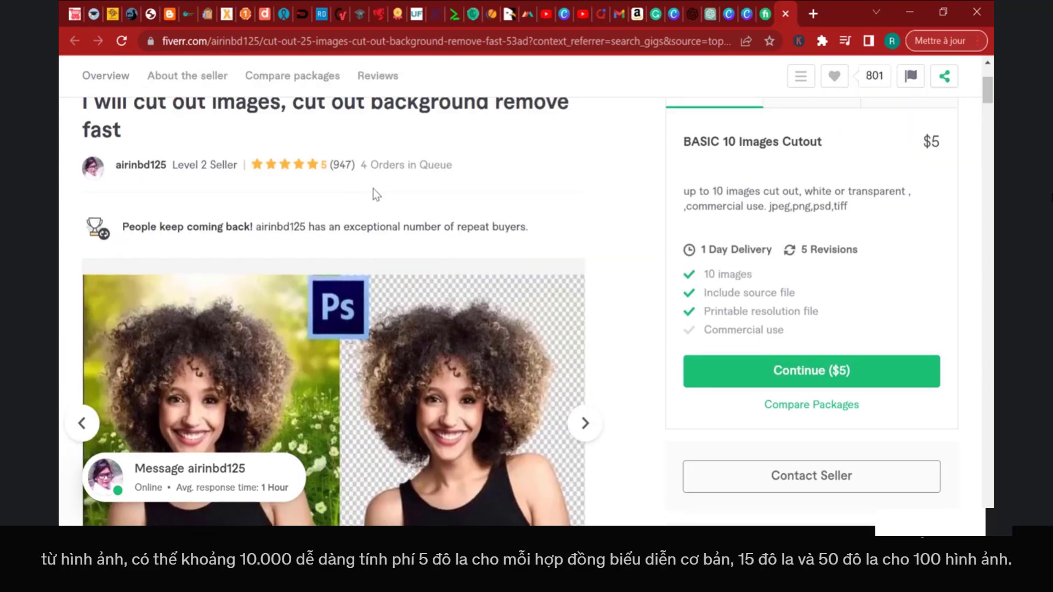
scroll(395, 189, up, 3)
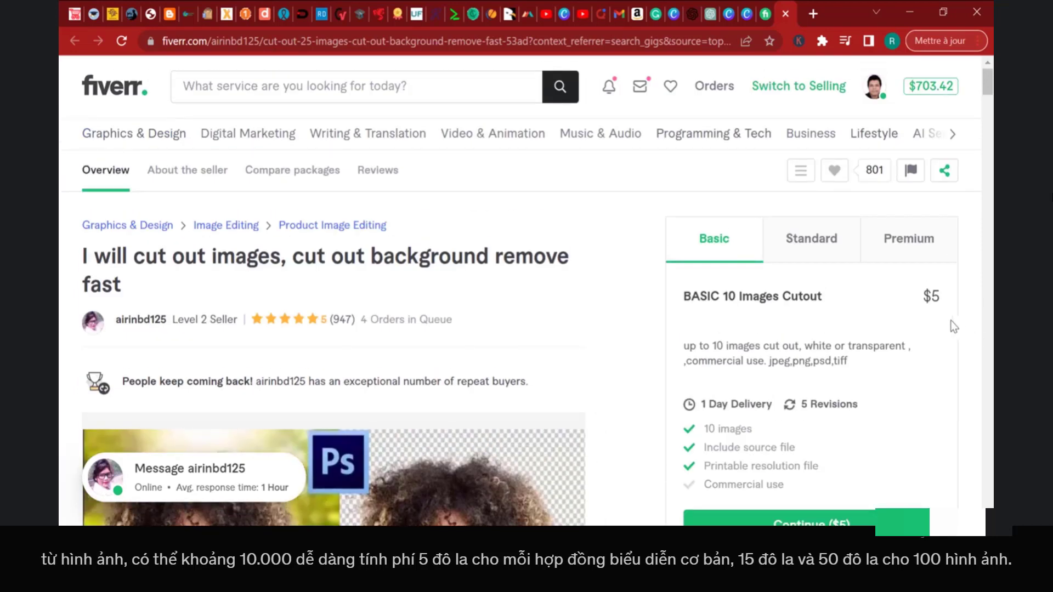
click(812, 255)
click(902, 254)
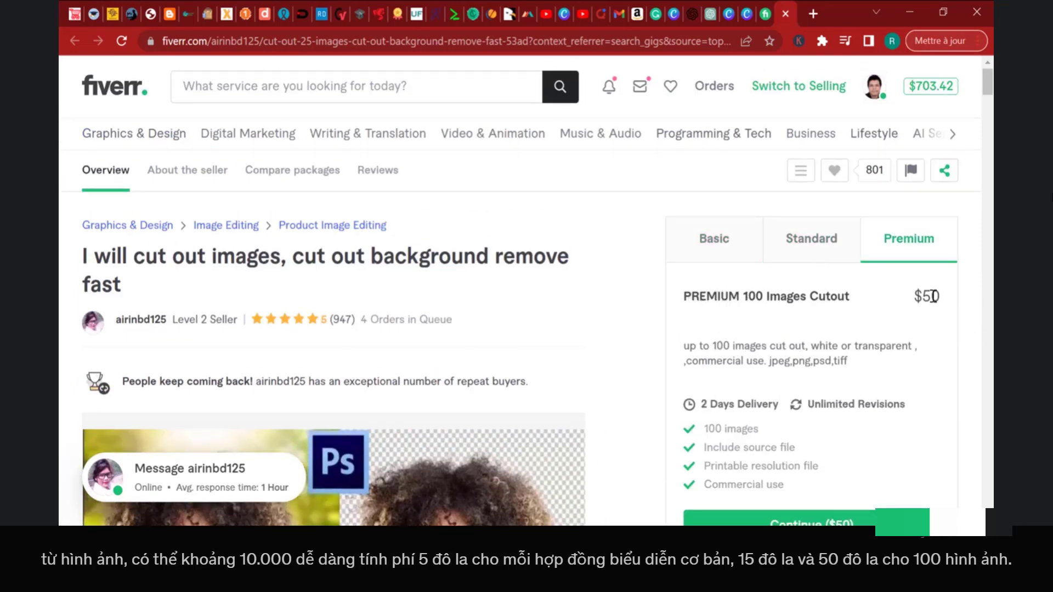
click(714, 253)
Step: Switch back to the Canva design and apply the background removal to the pizza photo
click(751, 8)
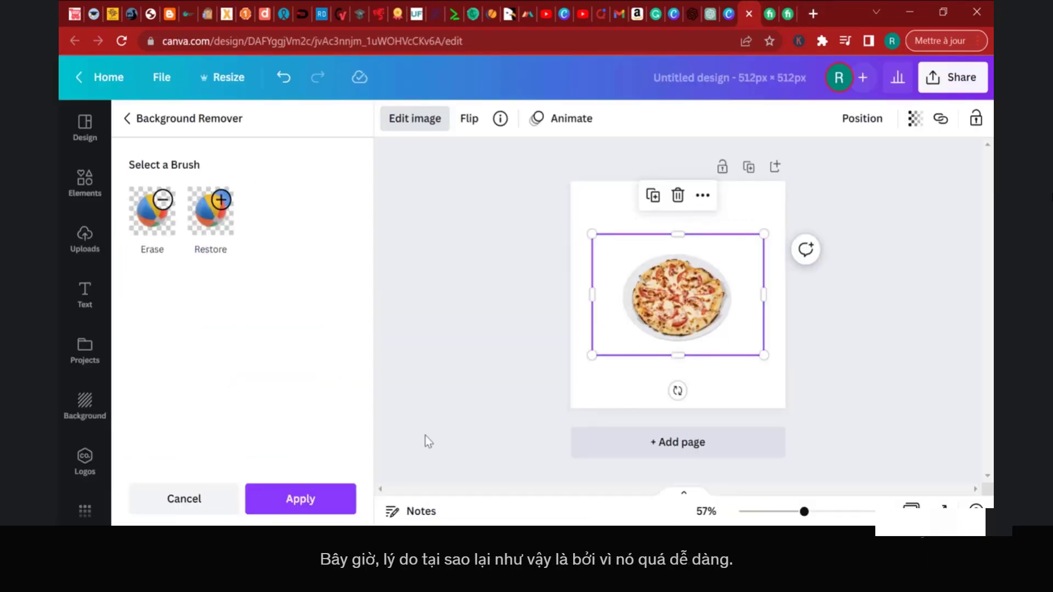
click(301, 500)
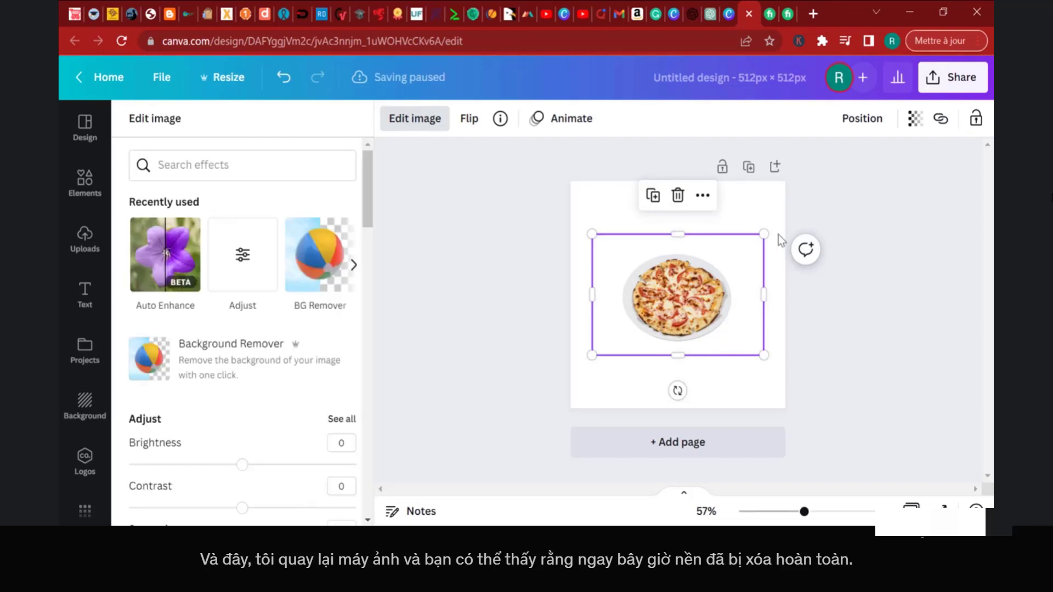
Step: Enlarge the cut-out pizza until its plate nearly fills the page width, centre it on the page and deselect it
drag(765, 241, 913, 137)
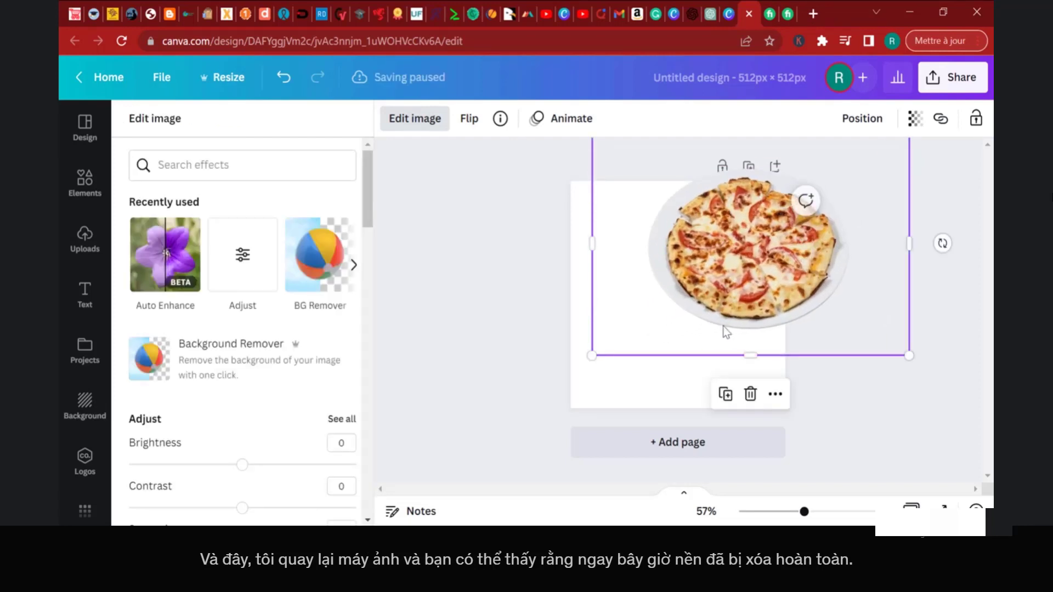
drag(715, 317, 642, 379)
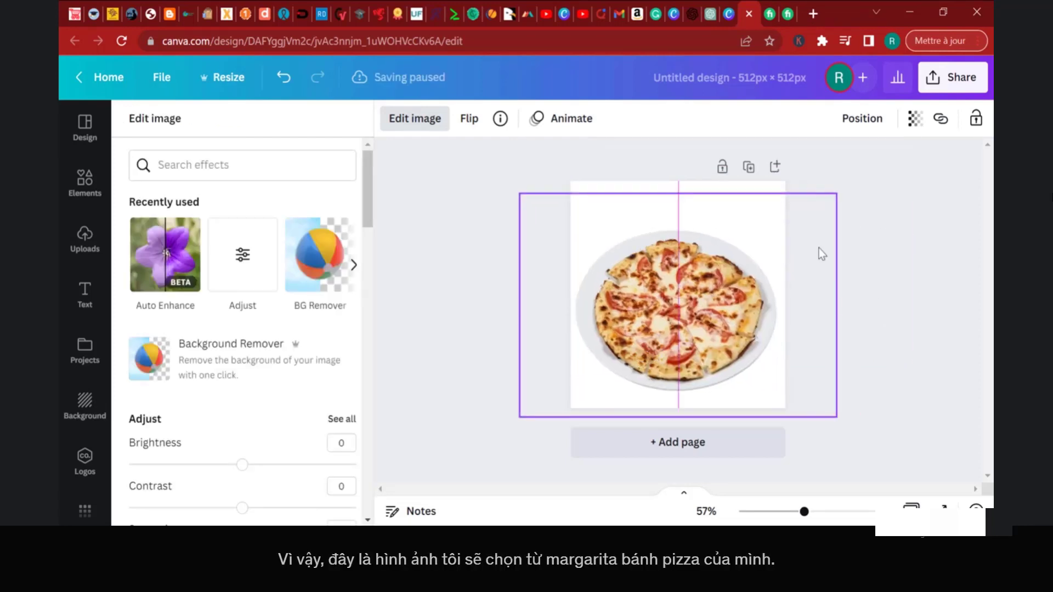
drag(831, 202, 845, 182)
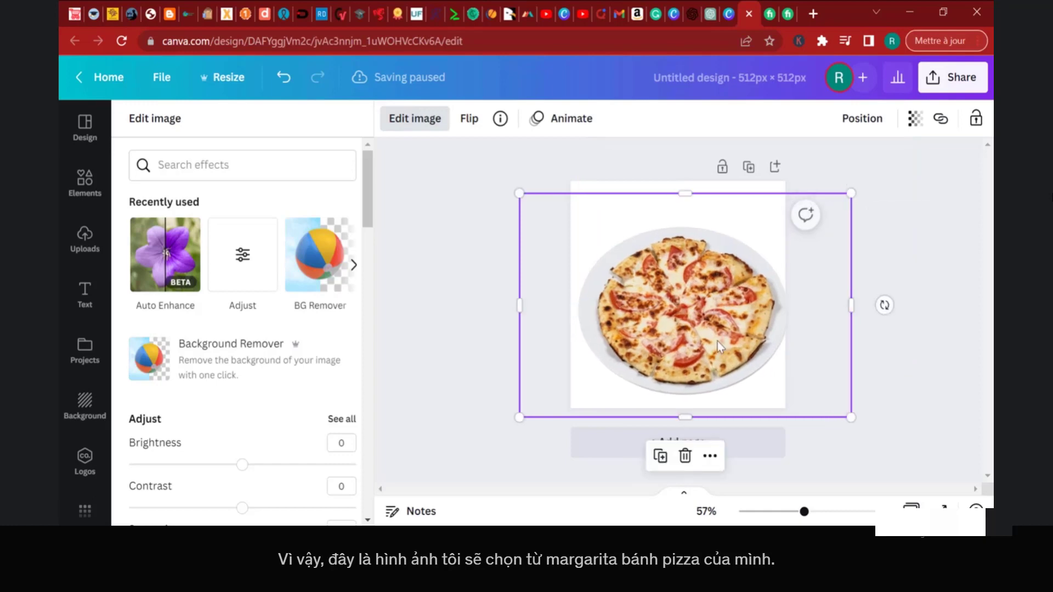
drag(718, 343, 692, 333)
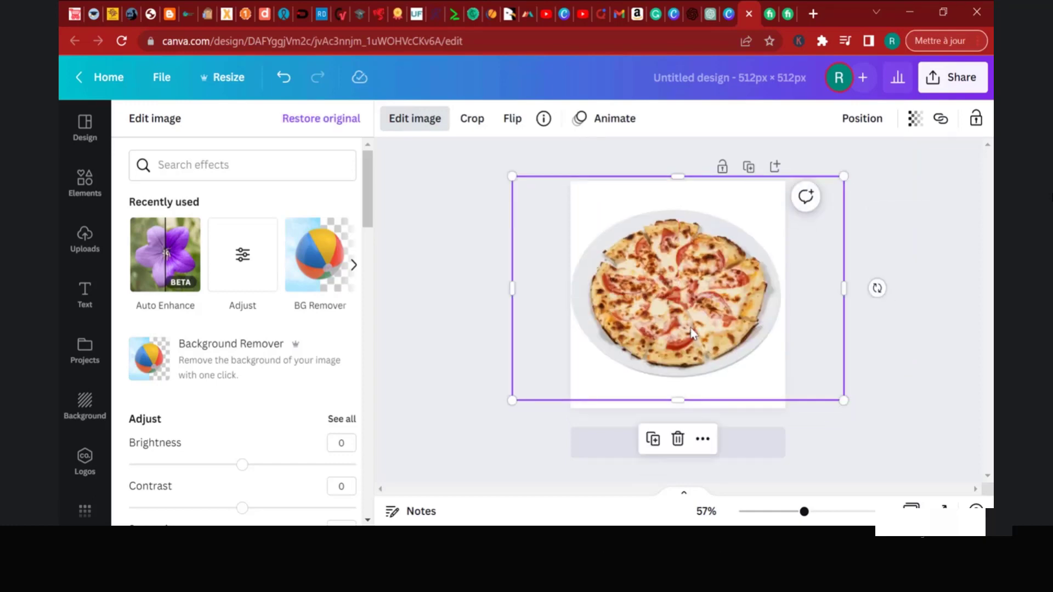
key(Escape)
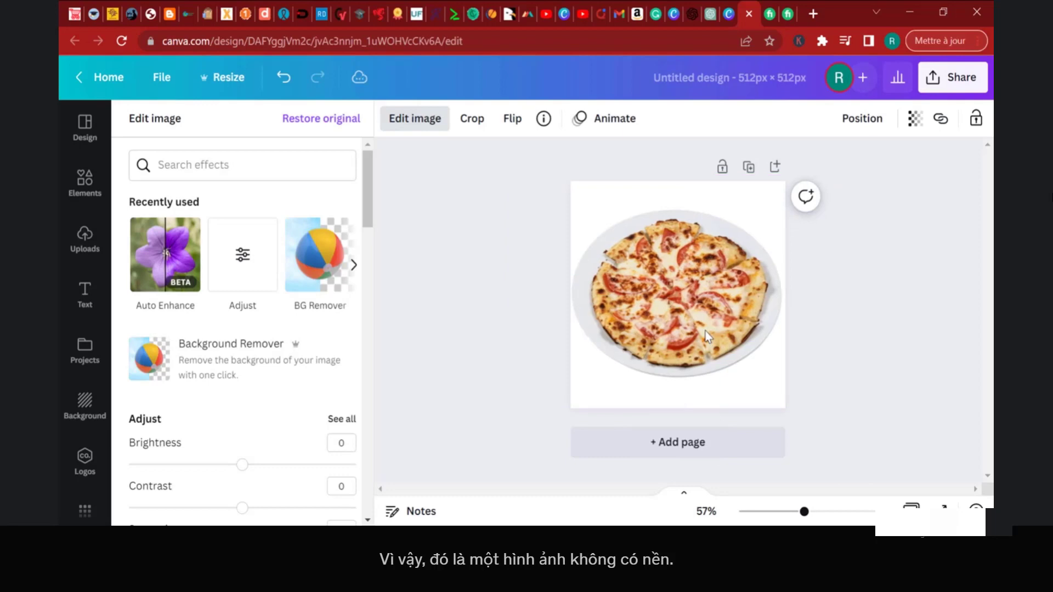
click(827, 332)
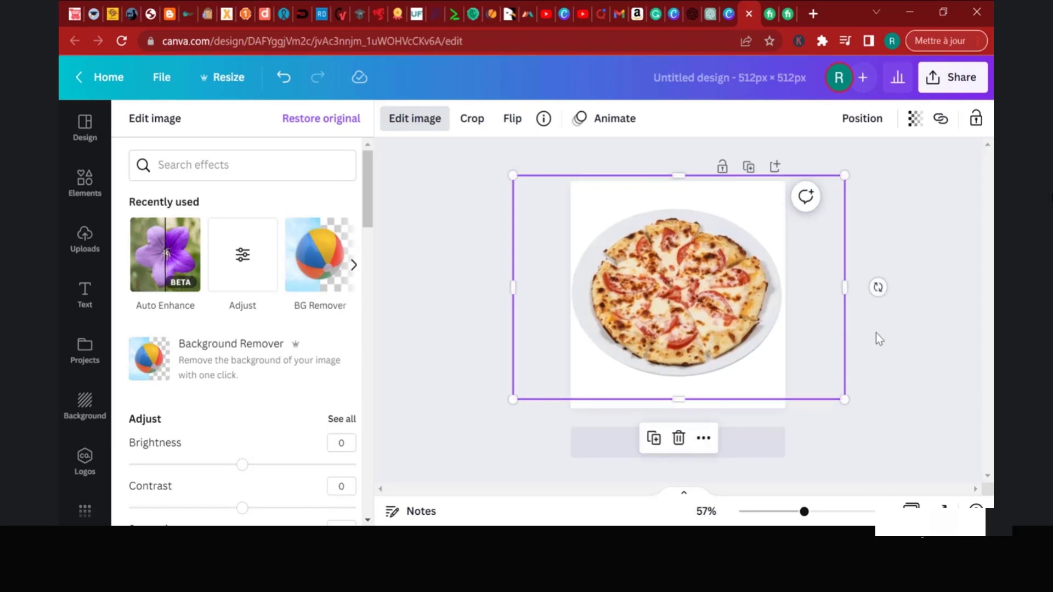
click(887, 380)
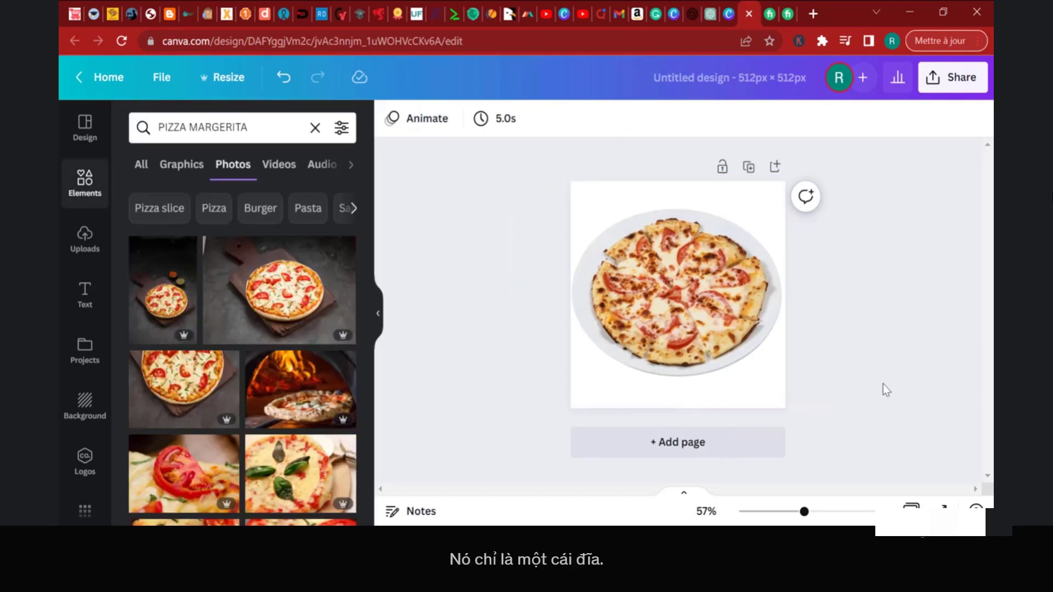
Step: Apply Auto Enhance to the pizza image at an intensity of 50
click(719, 300)
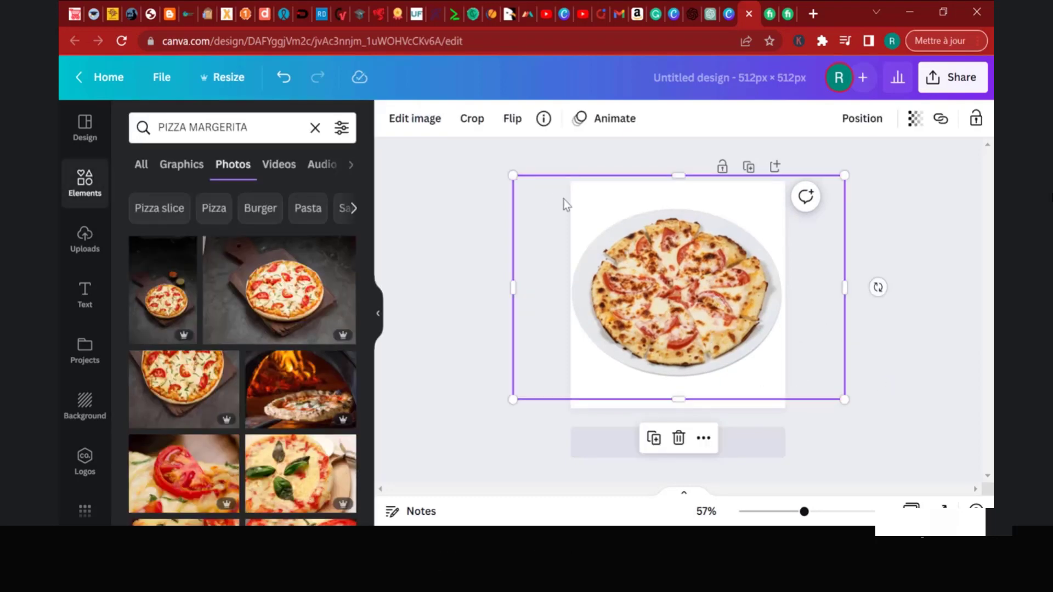
click(415, 119)
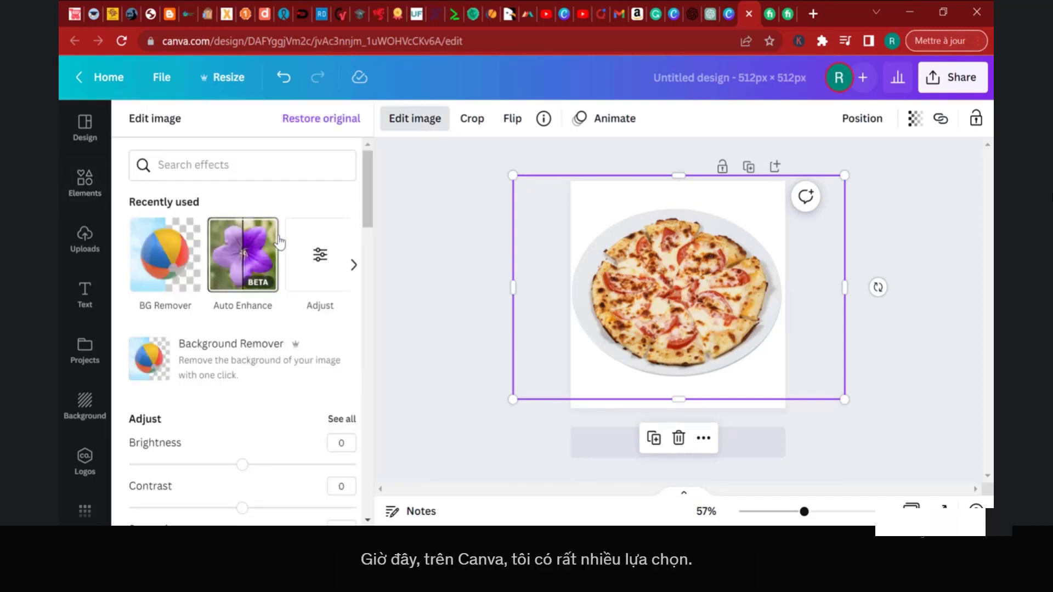
click(240, 262)
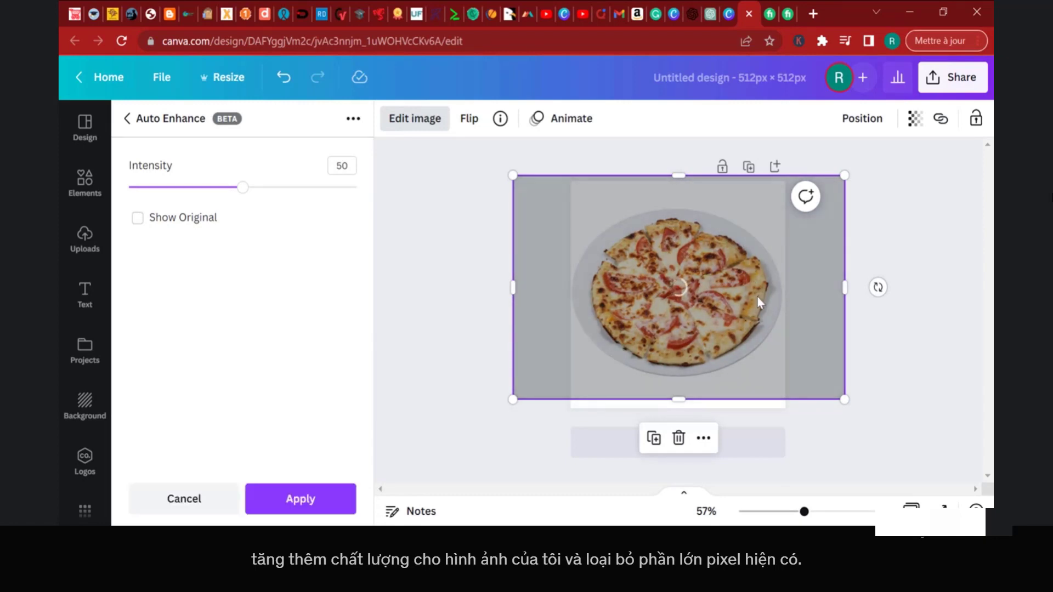
click(309, 499)
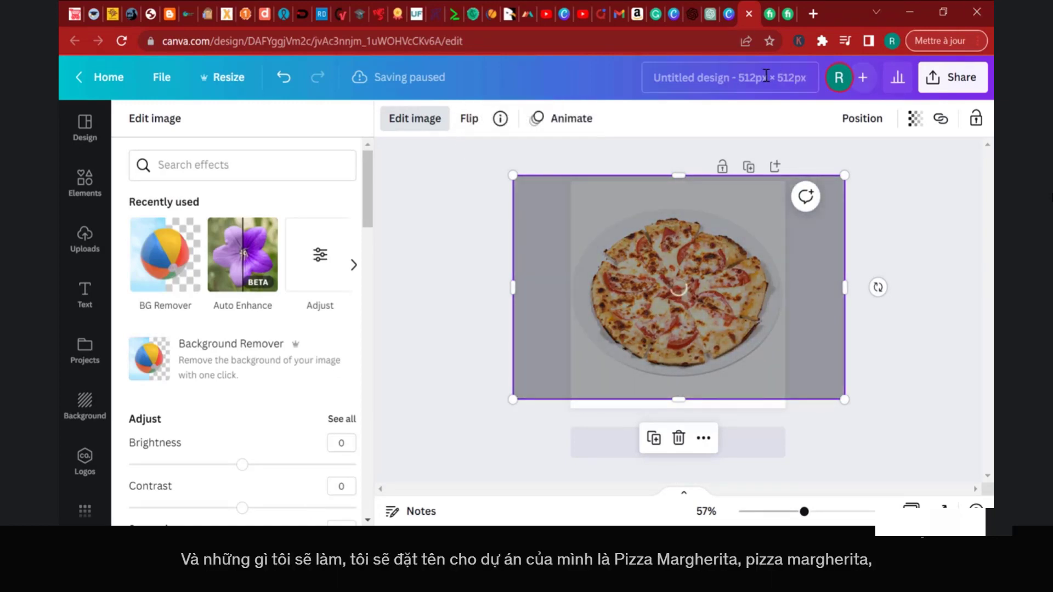
Step: Rename the design as "pizza margerita"
click(772, 73)
key(BackSpace)
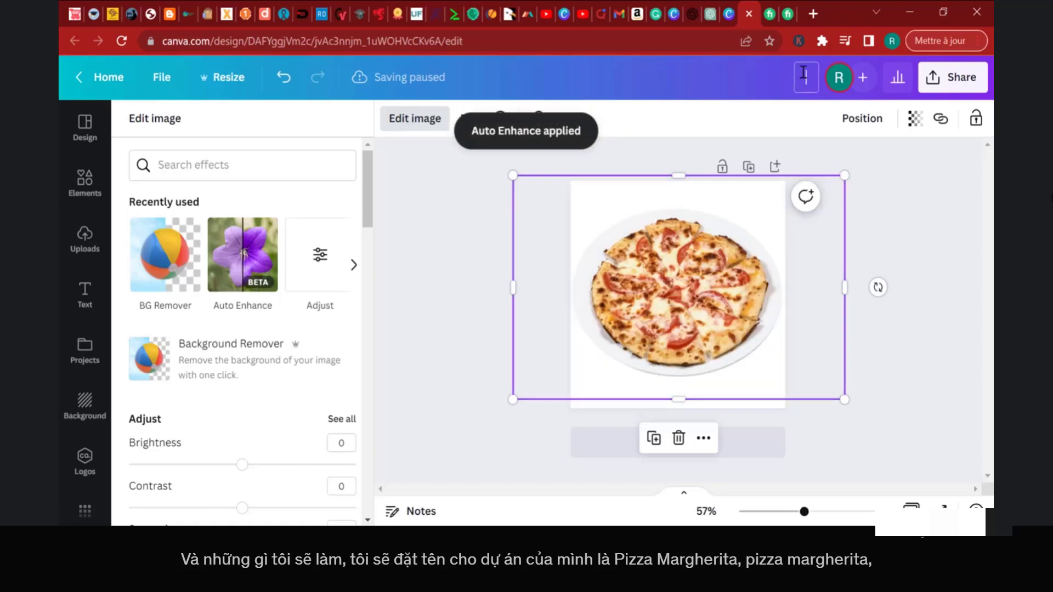
text(pizza margerita)
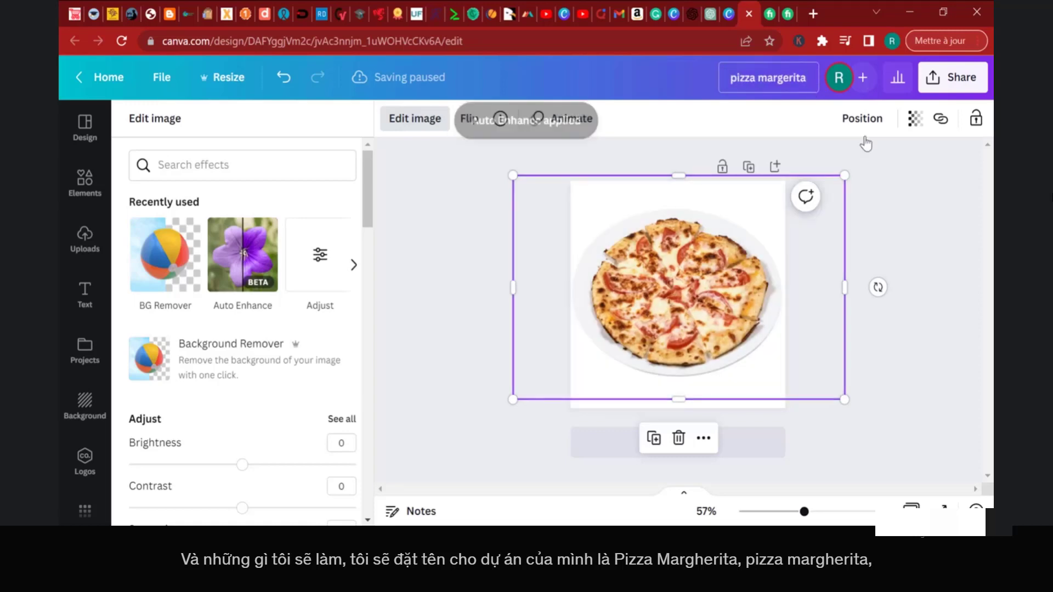
key(Return)
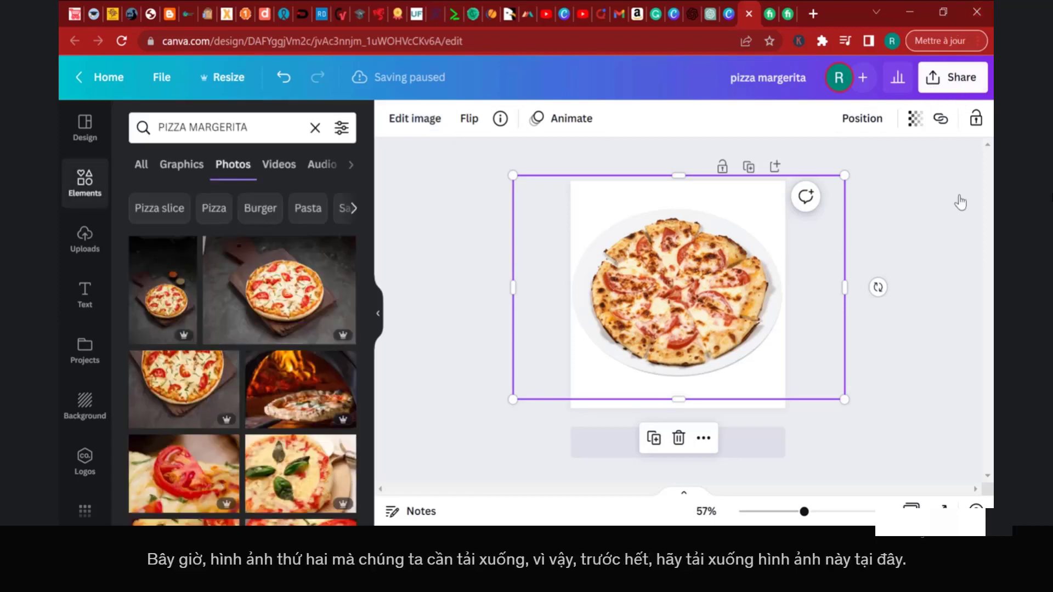
click(960, 82)
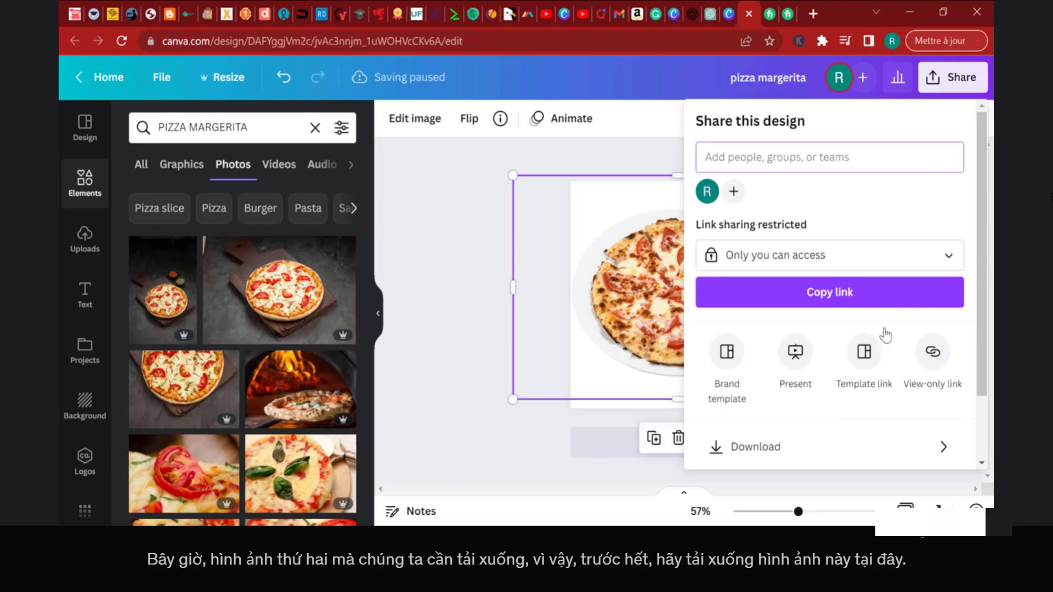
click(793, 445)
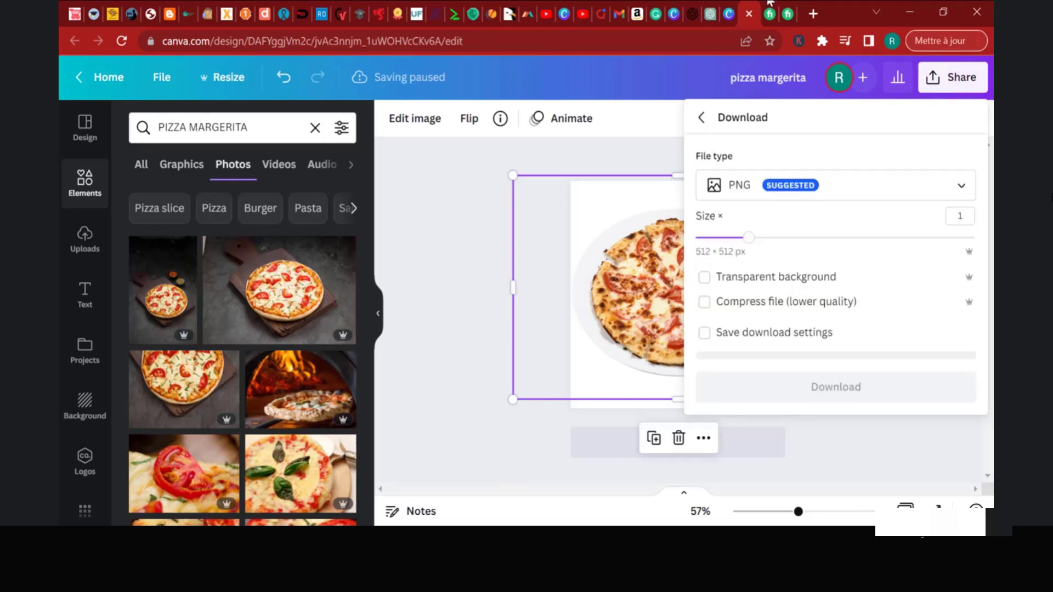
click(388, 204)
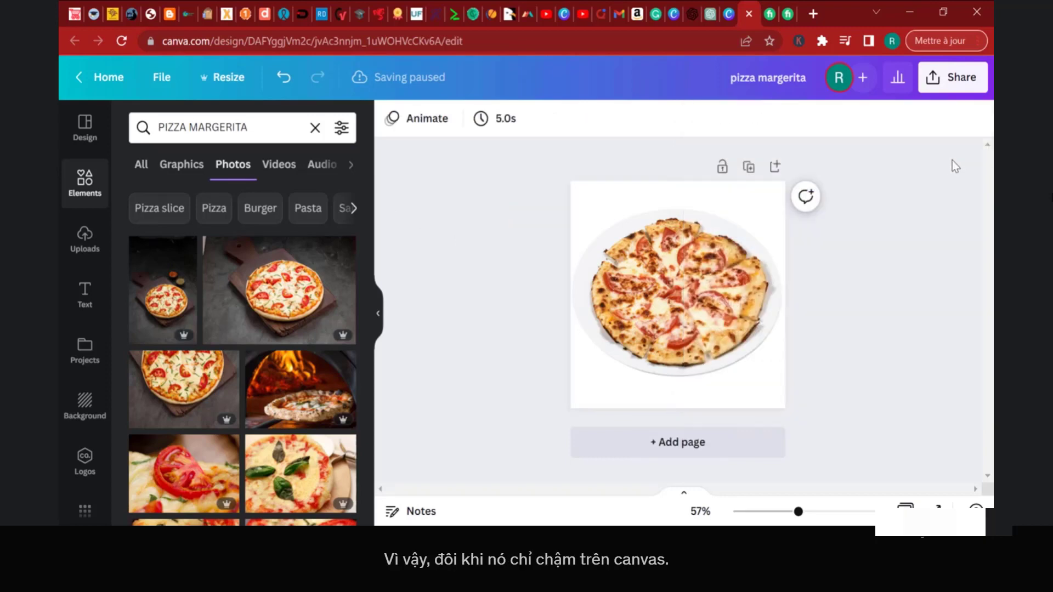
Step: Download the pizza margerita design as a 512 × 512 px PNG with a transparent background
click(952, 77)
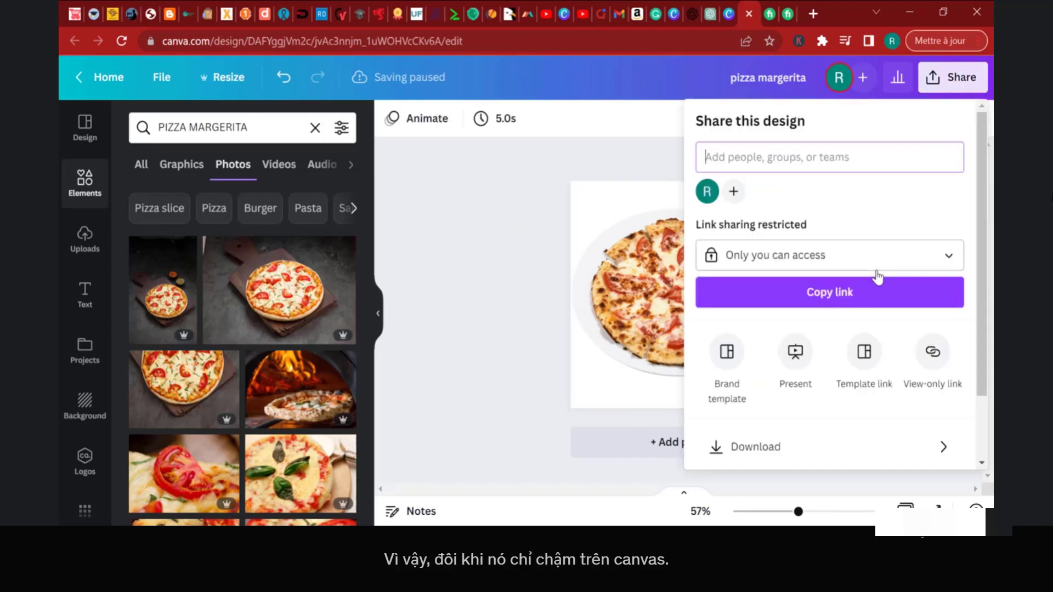
click(777, 448)
click(771, 277)
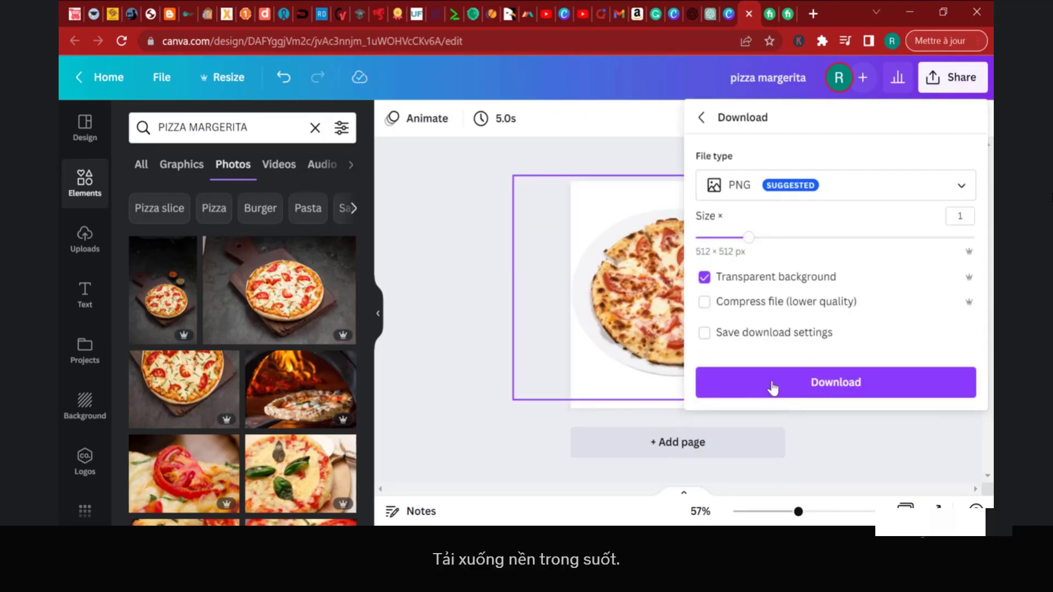
click(788, 394)
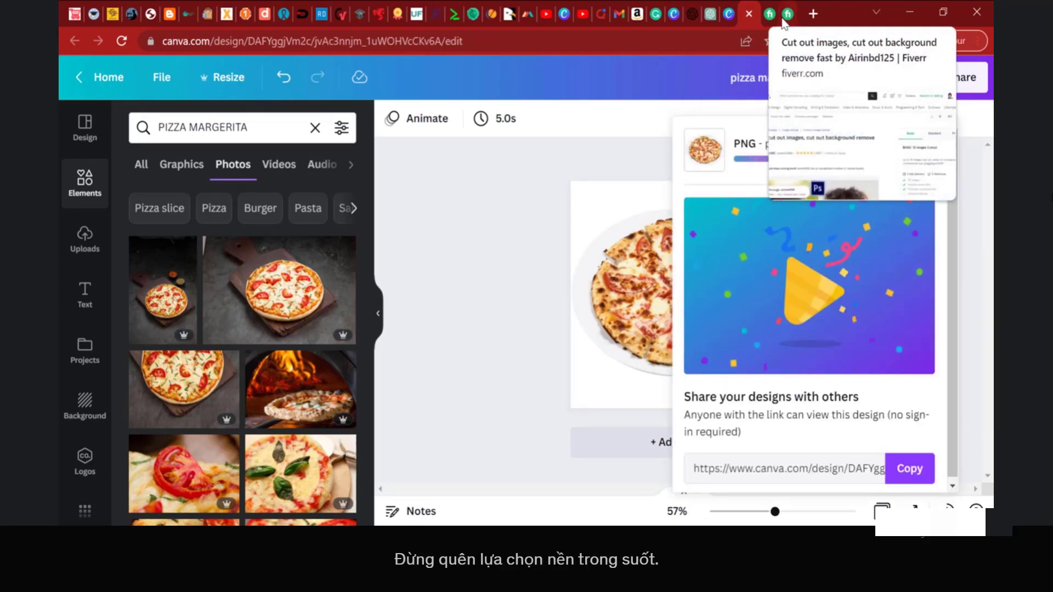
Step: Close the Fiverr pages, check the ChatGPT landing page plan for the next pizza type and return to the Canva design
click(789, 14)
click(787, 14)
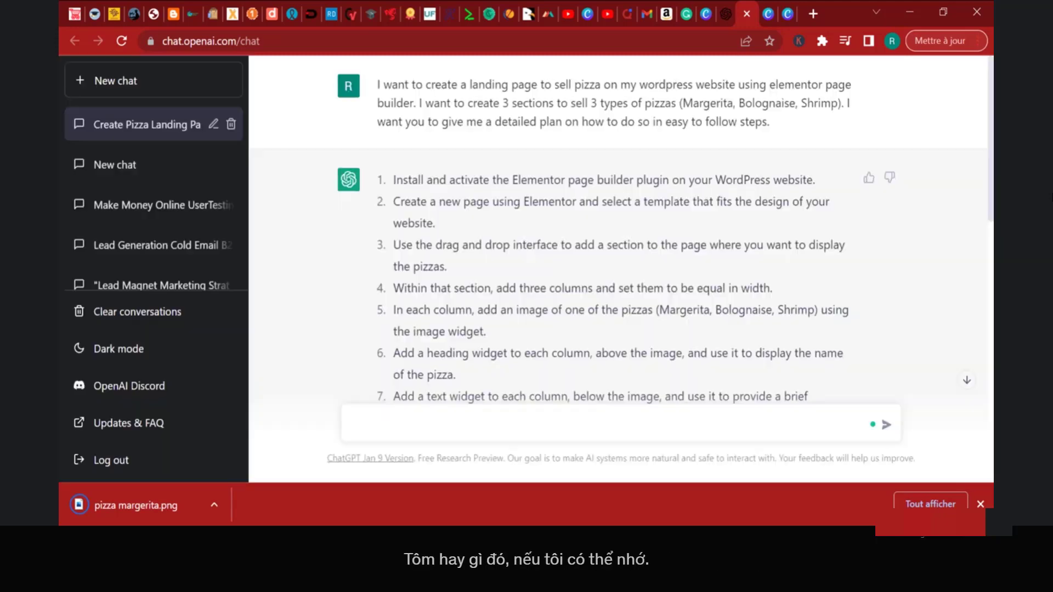
click(786, 12)
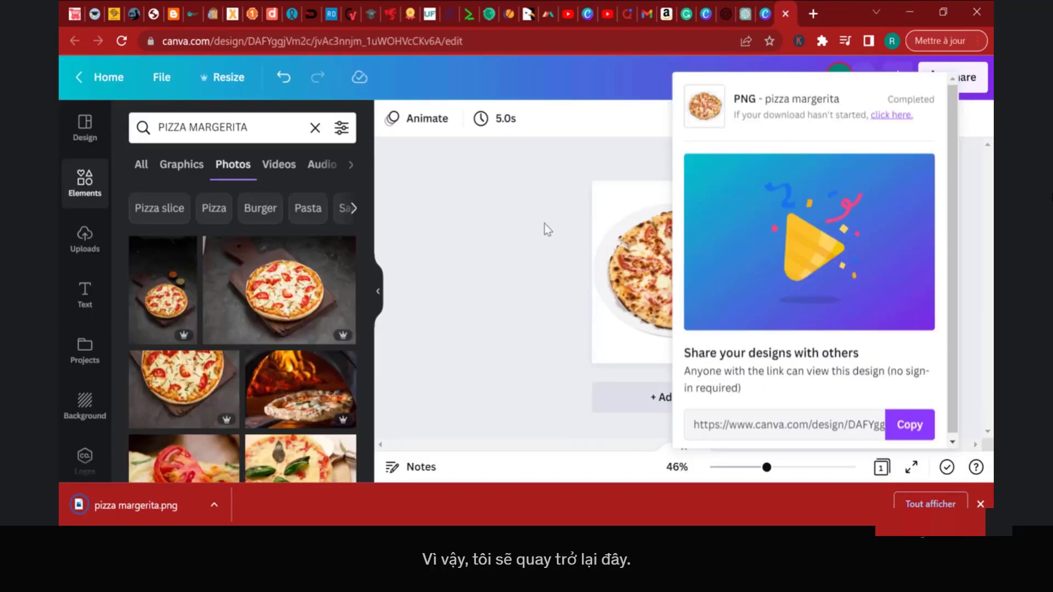
Step: Delete the Margherita pizza from the page and search the photos for "PIZZA BOLOGNAISE"
click(641, 281)
key(Delete)
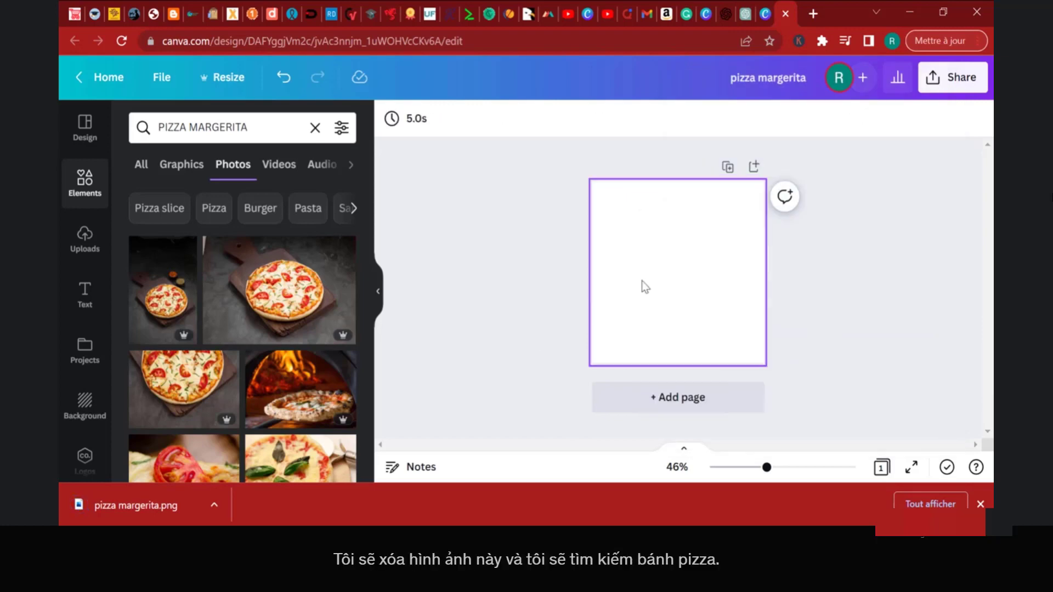
click(250, 132)
double_click(219, 127)
text(BO)
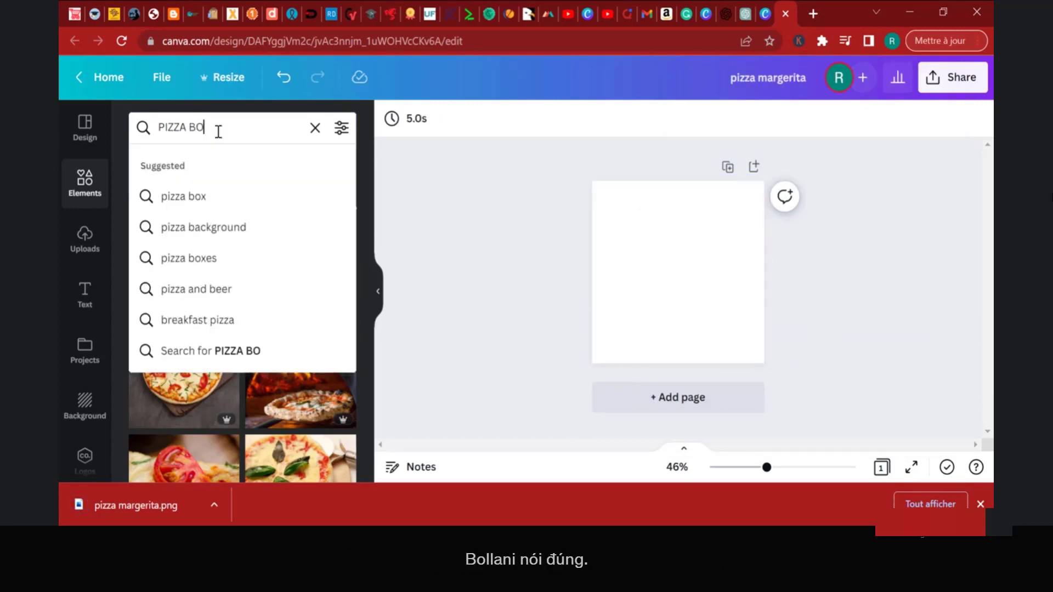
text(LOGNAIS)
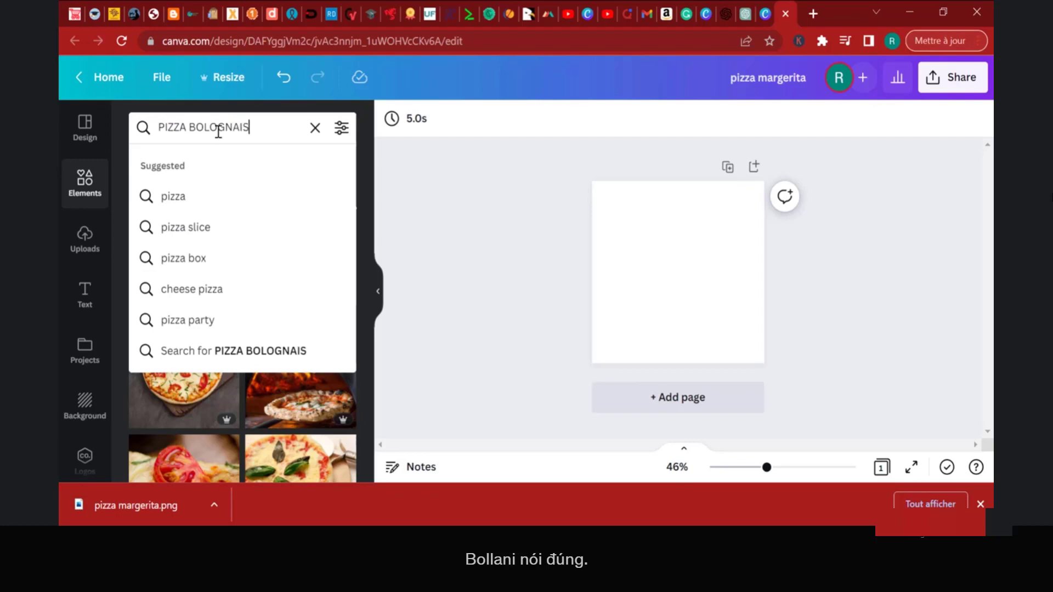
text(E)
key(Return)
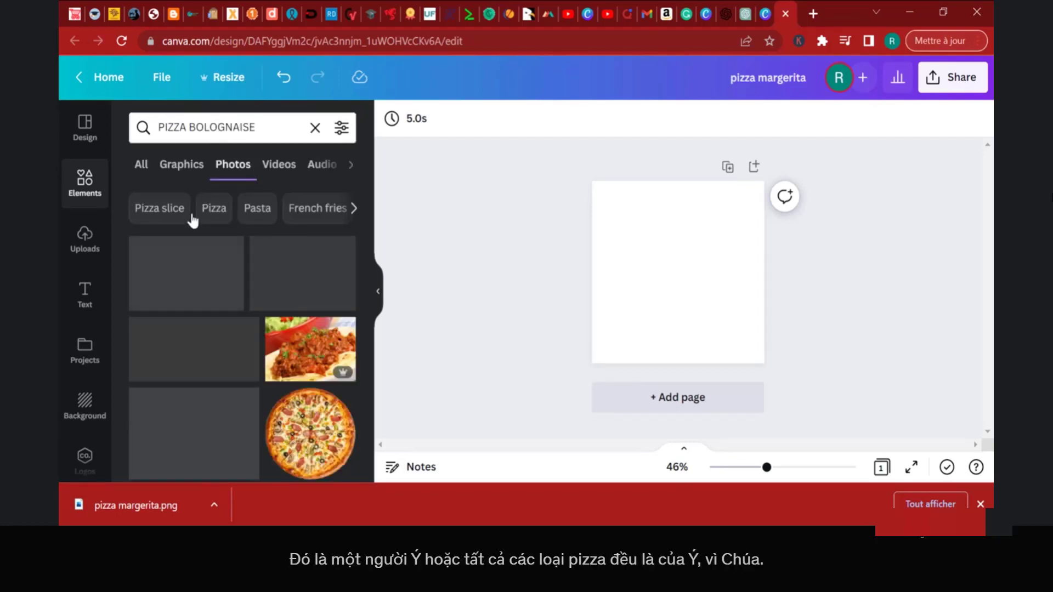
Step: Add the round whole pizza photo without a background to the page, enlarge it to nearly fill the page and centre it
click(330, 451)
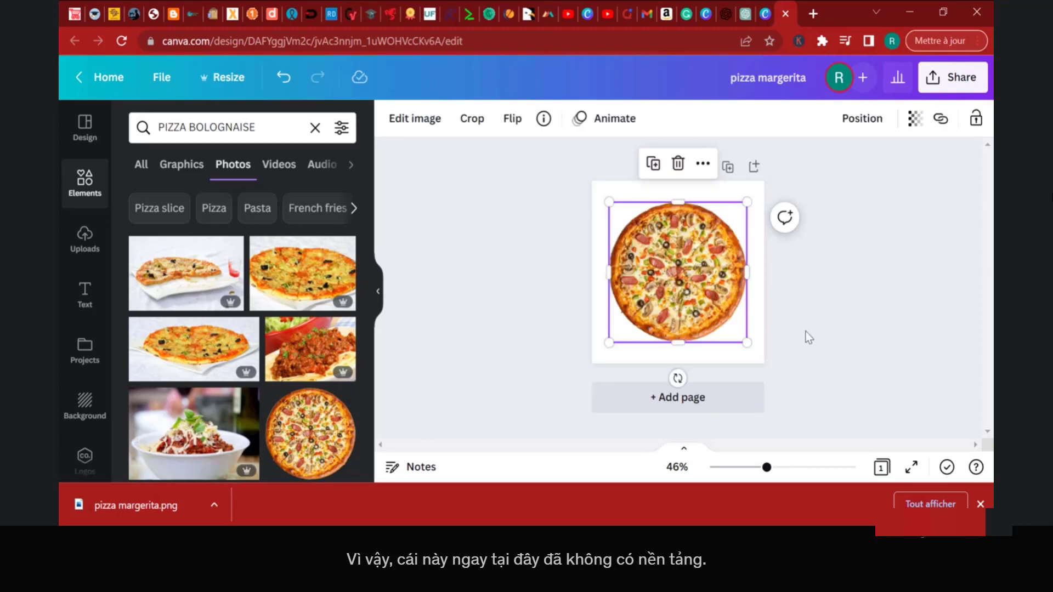
drag(746, 340, 764, 360)
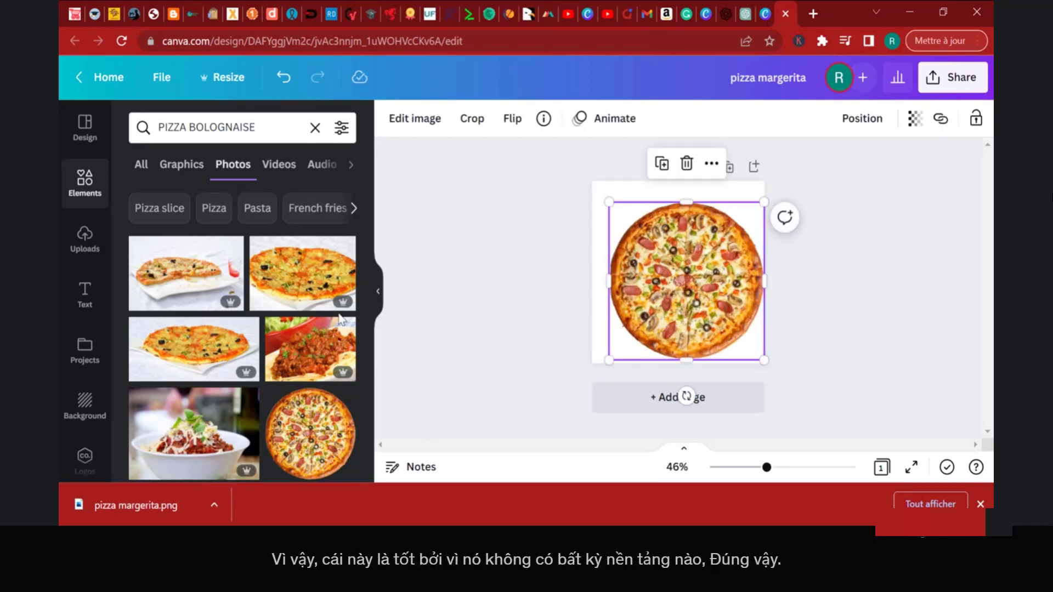
scroll(340, 318, down, 5)
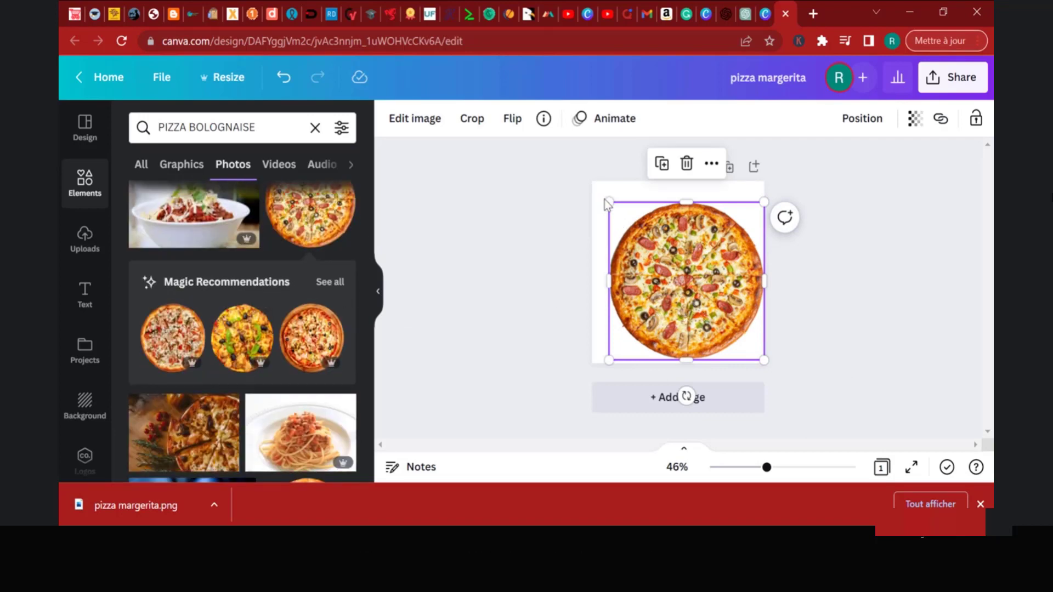
drag(609, 202, 599, 191)
drag(700, 312, 695, 297)
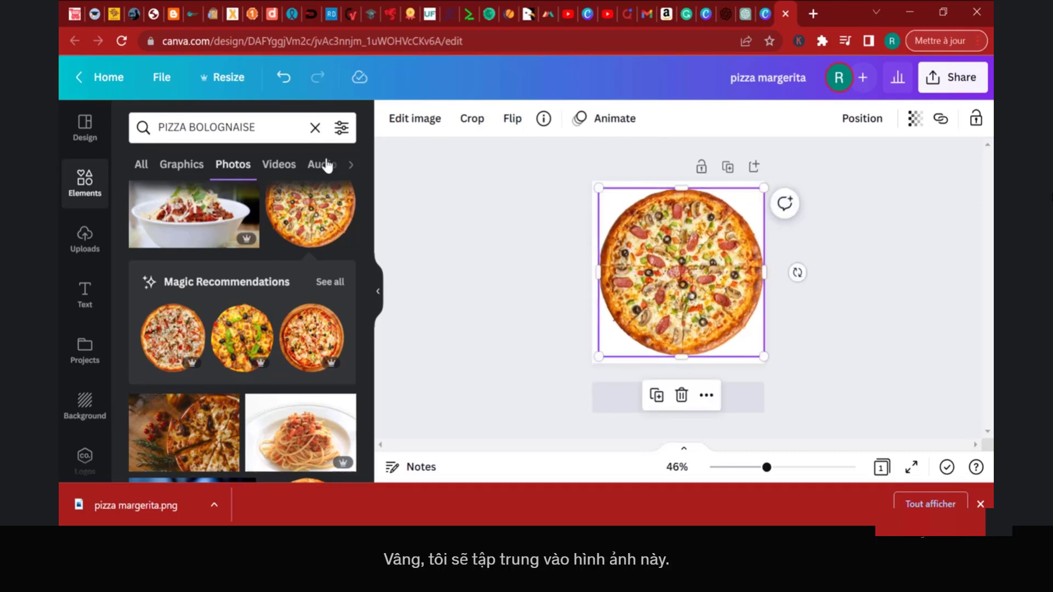
Step: Raise the contrast of the Bolognaise pizza image to 31
click(395, 126)
scroll(260, 451, down, 2)
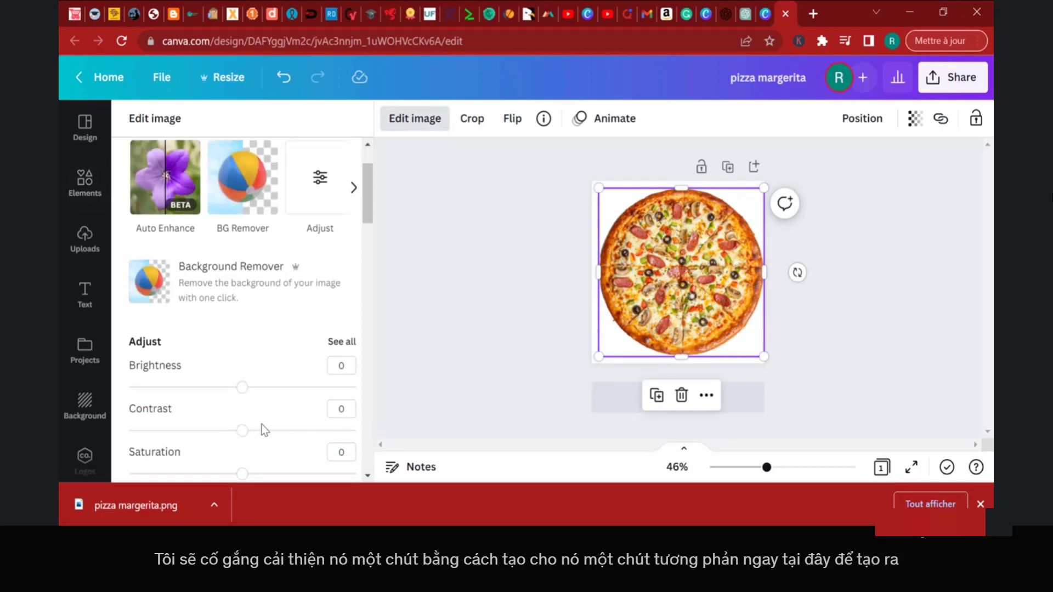
drag(269, 431, 278, 433)
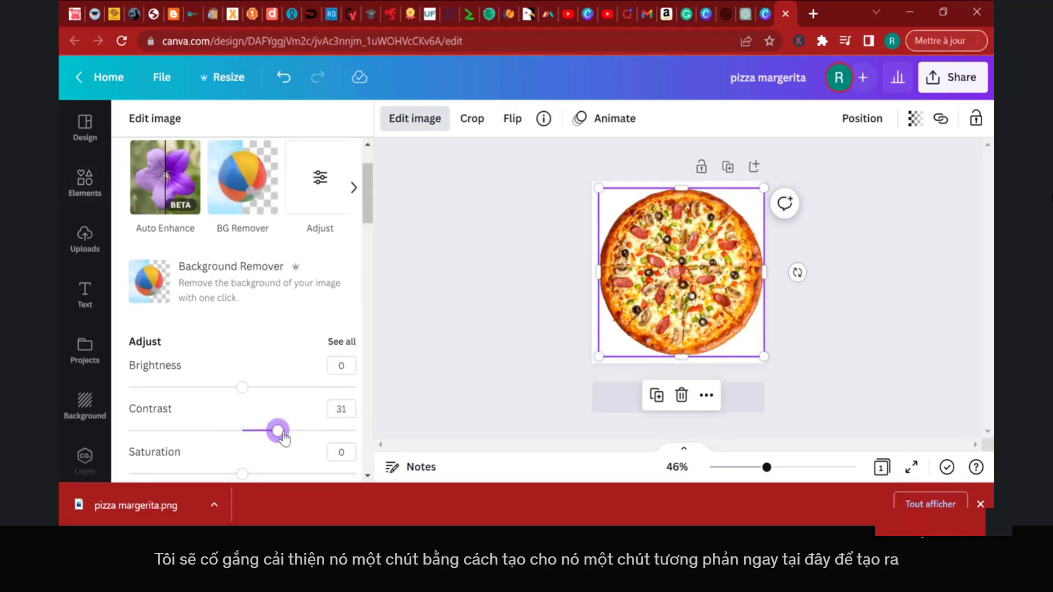
click(966, 248)
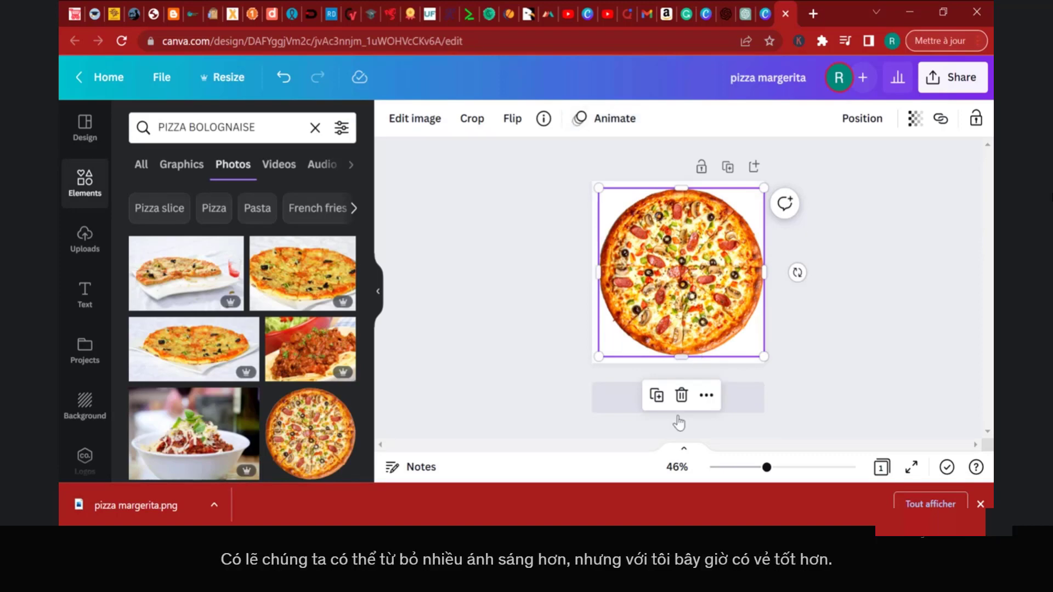
Step: Rename the design as "pizza BOLO"
click(779, 77)
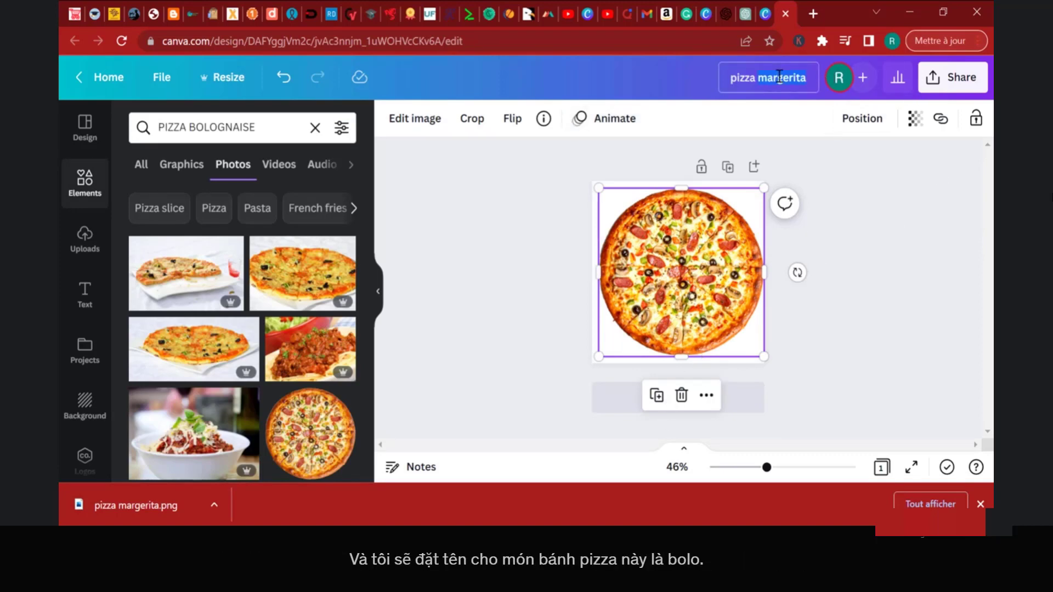
text(pizza BOLO)
click(936, 257)
Step: Download the pizza BOLO design as a 512 × 512 px PNG
click(952, 78)
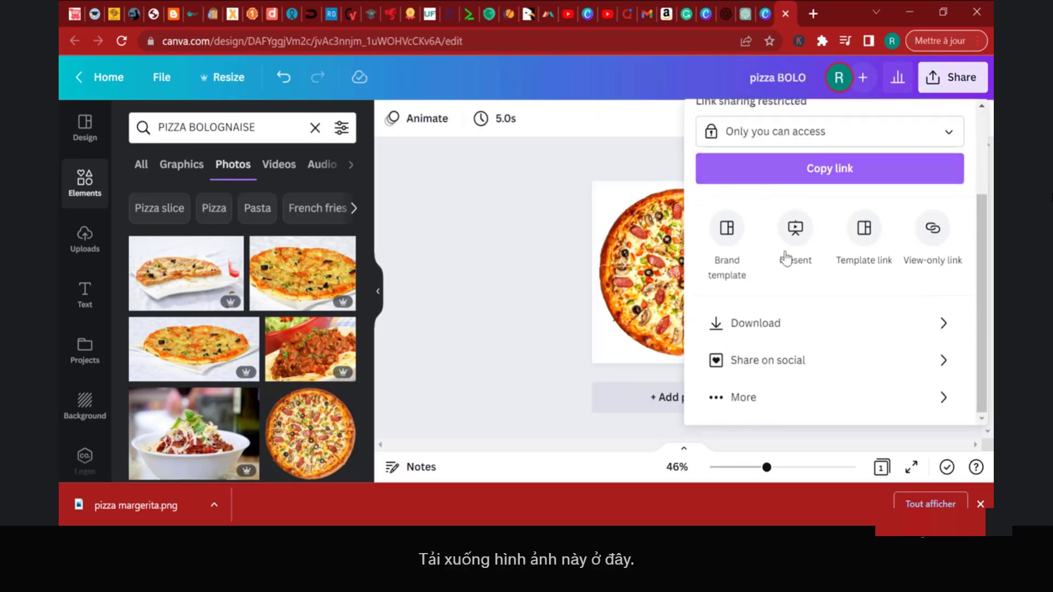
click(779, 329)
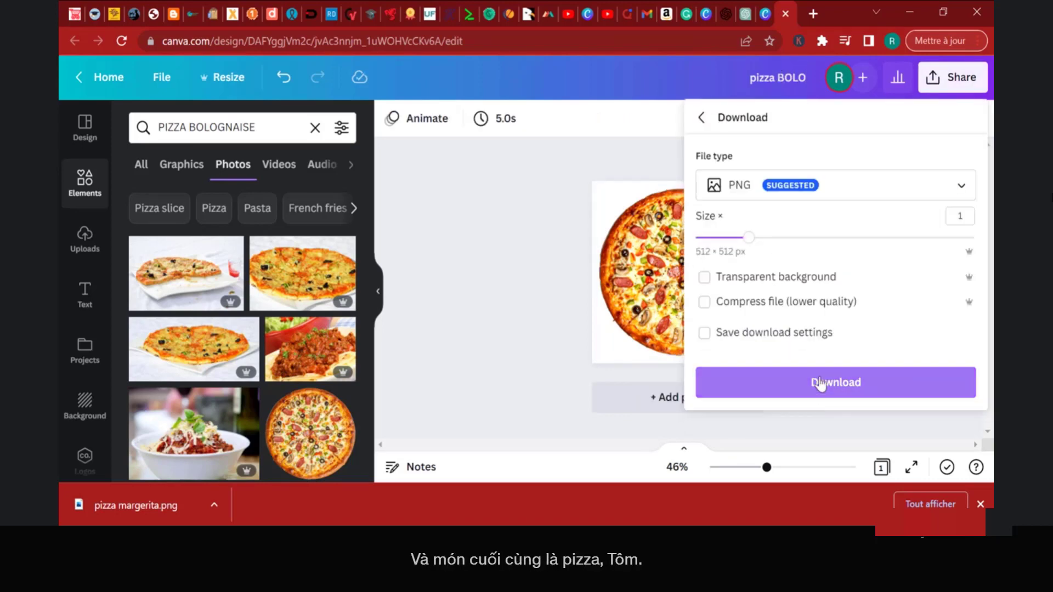
click(817, 382)
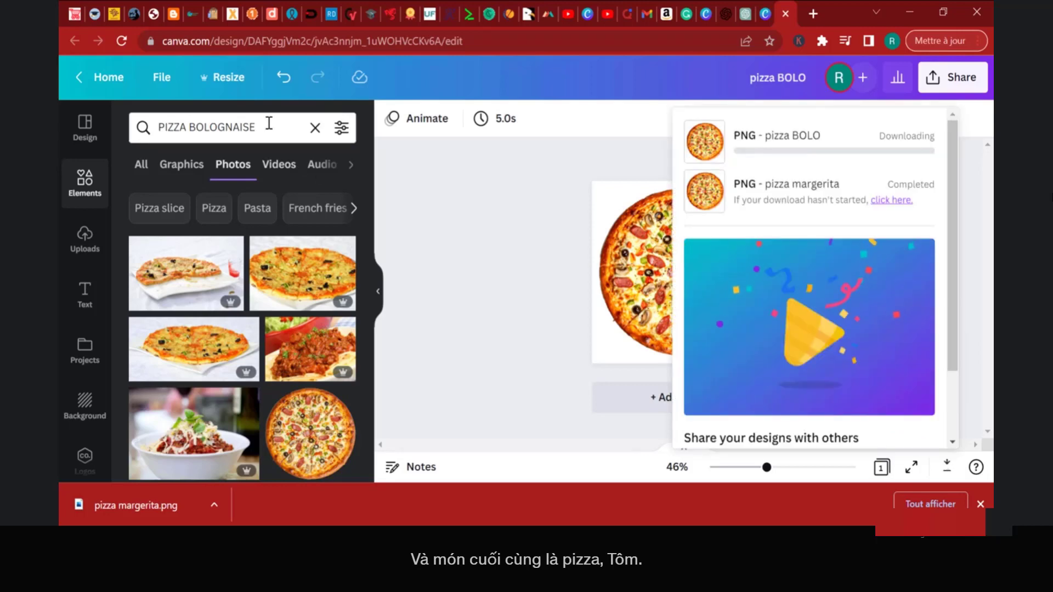
Step: Search the photos for "PIZZA SHRIMP"
click(221, 126)
double_click(221, 124)
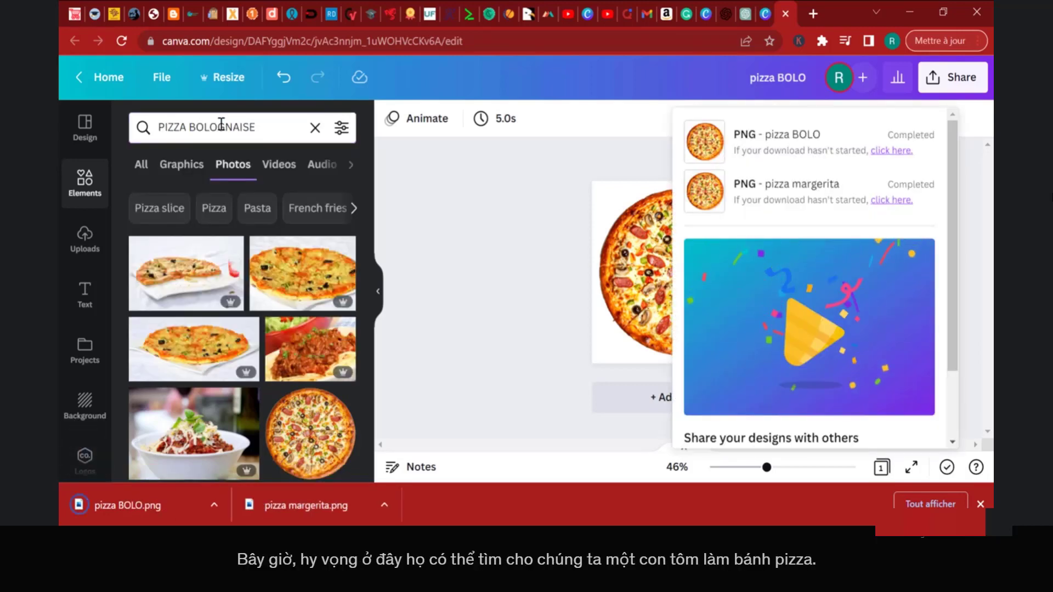
double_click(221, 124)
text(SH)
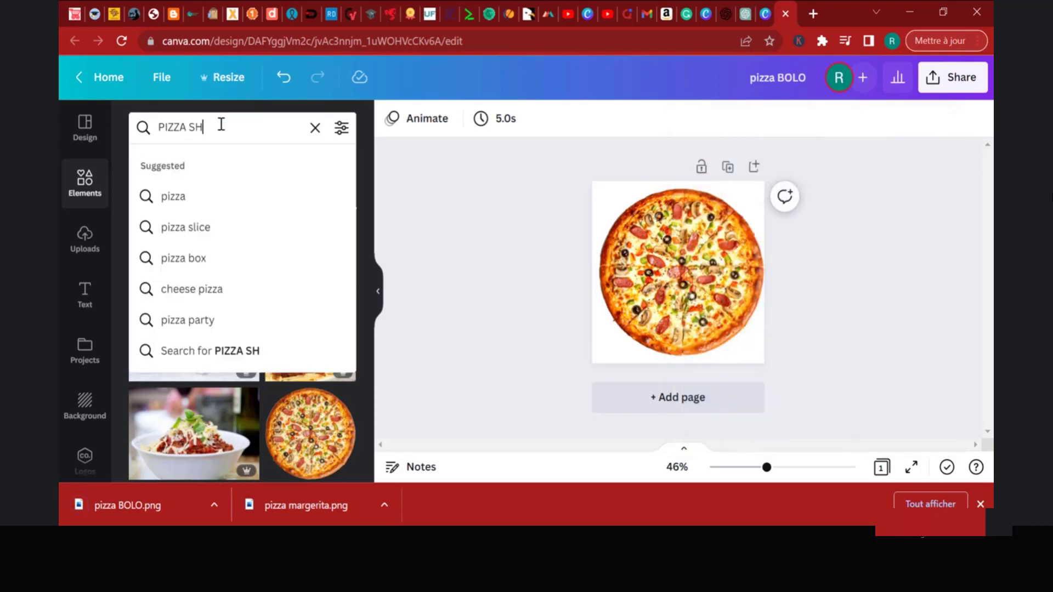
text(RIMP)
key(Return)
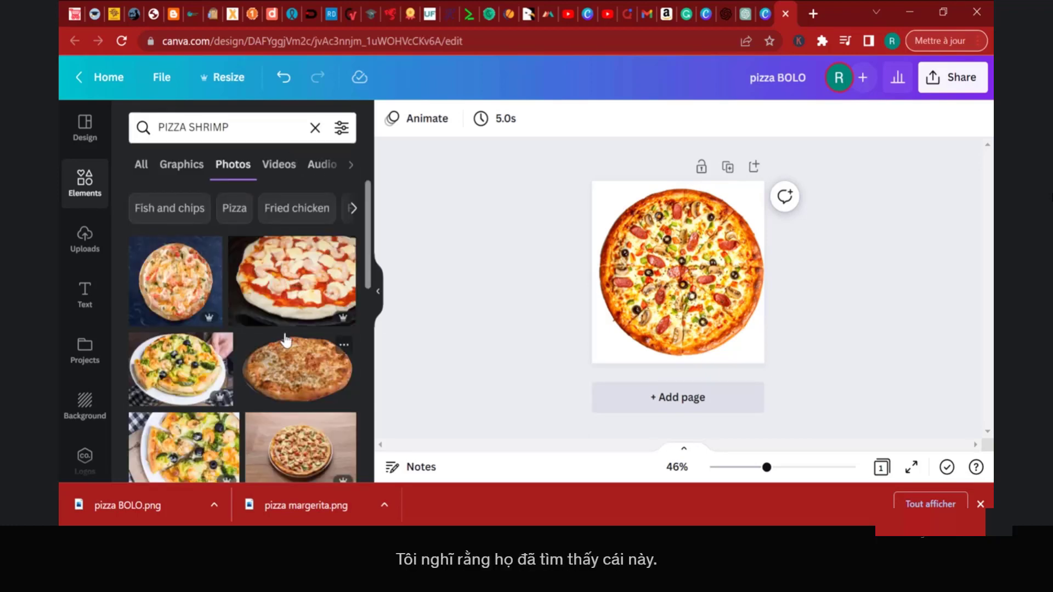
Step: Try the close-up shrimp and broccoli pizza photo on the page and delete it again
scroll(231, 379, down, 1)
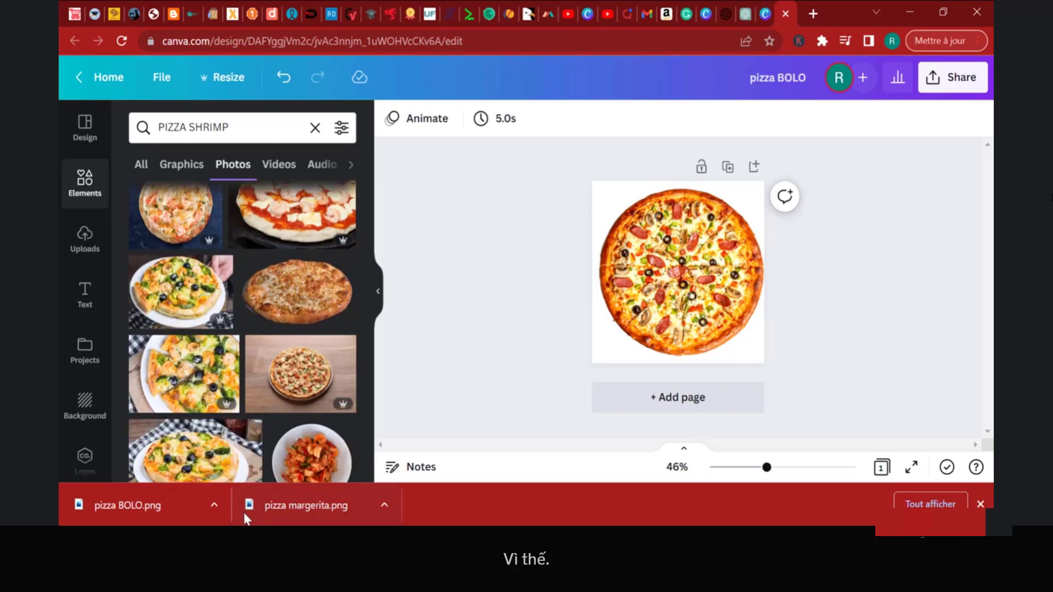
click(170, 378)
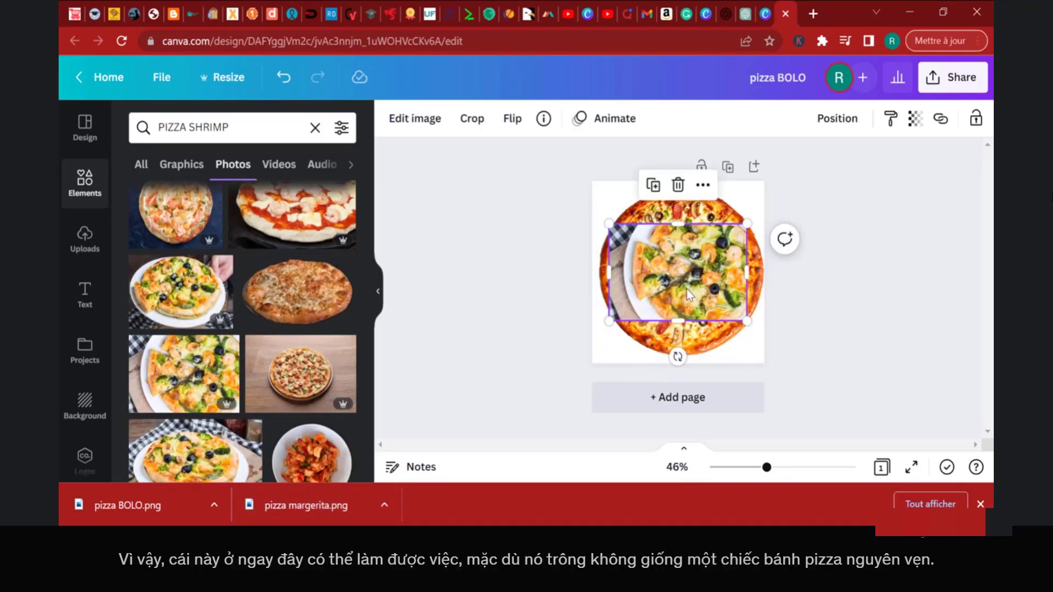
key(Delete)
Step: Replace the Bolognaise pizza on the page with the shrimp pizza photo that has a slice missing on a white plate
scroll(235, 388, down, 2)
scroll(239, 386, down, 3)
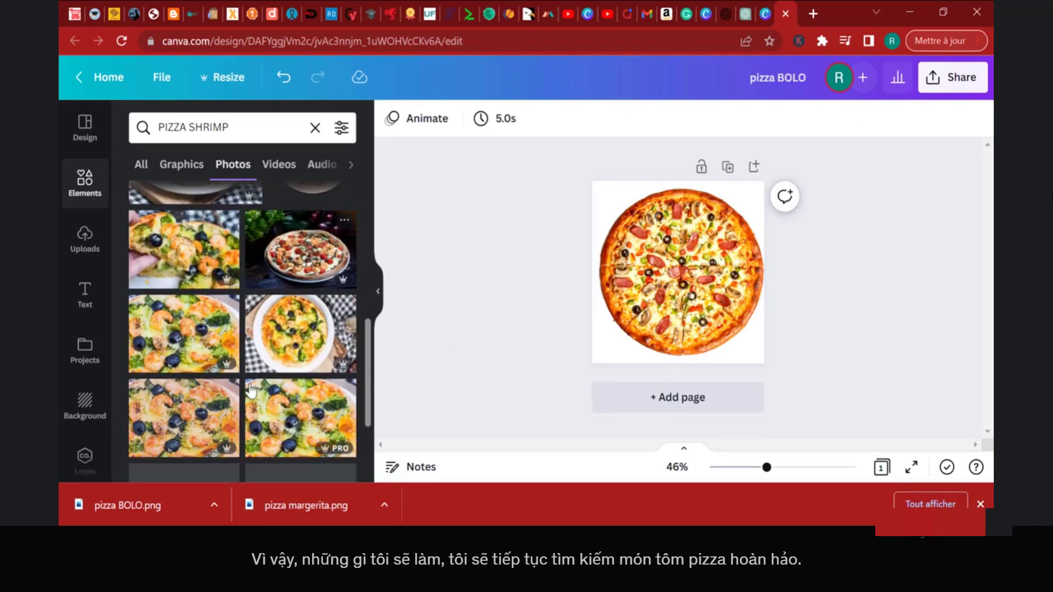
scroll(276, 388, down, 3)
scroll(280, 386, down, 2)
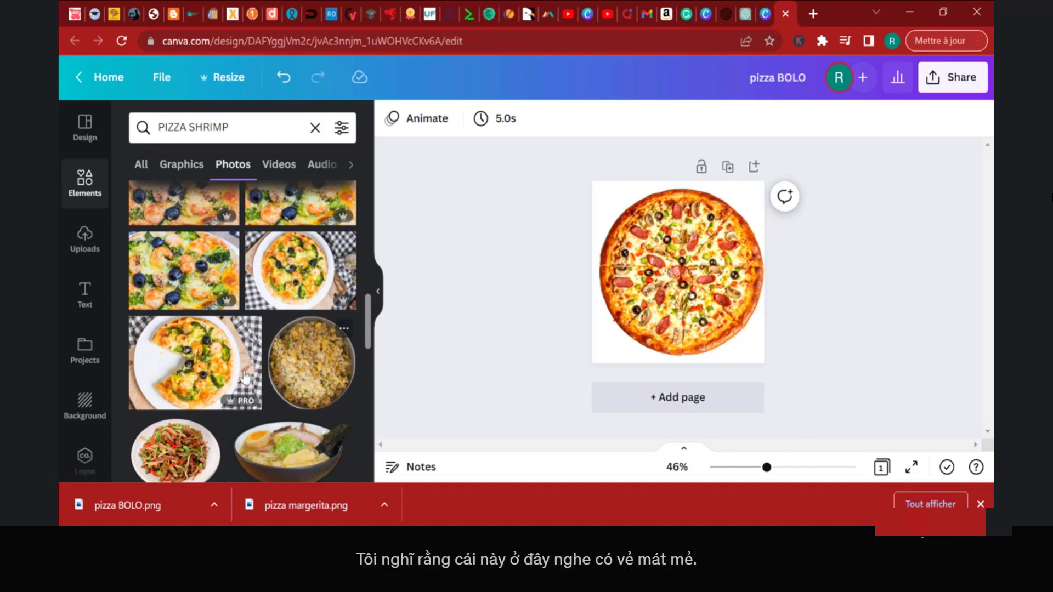
click(744, 260)
key(Delete)
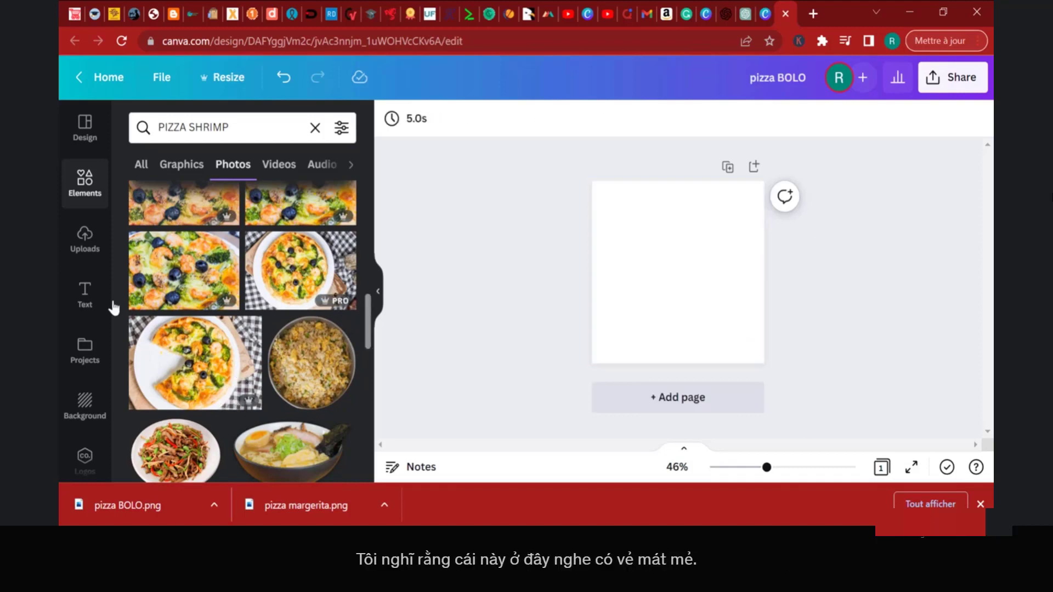
click(195, 362)
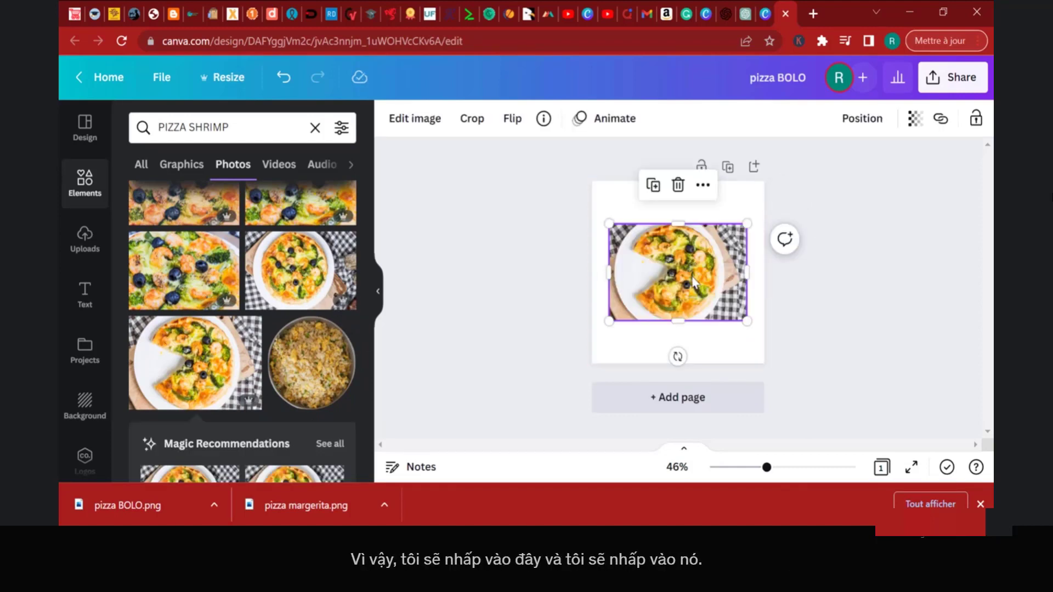
Step: Remove the background of the sliced shrimp pizza photo, enlarge it to about 589 × 392 and move it lower on the page
click(391, 120)
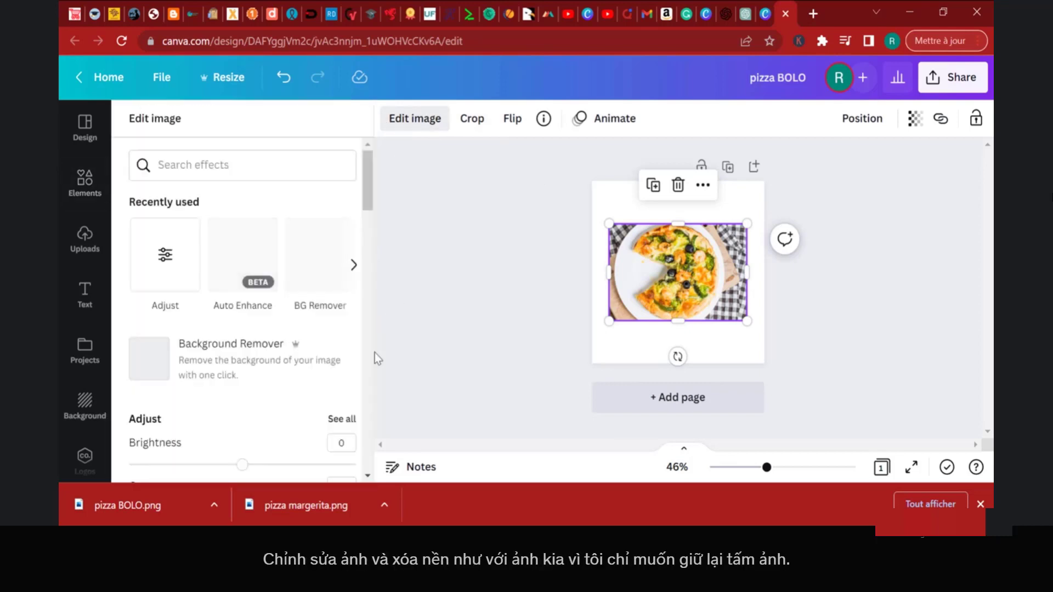
click(221, 384)
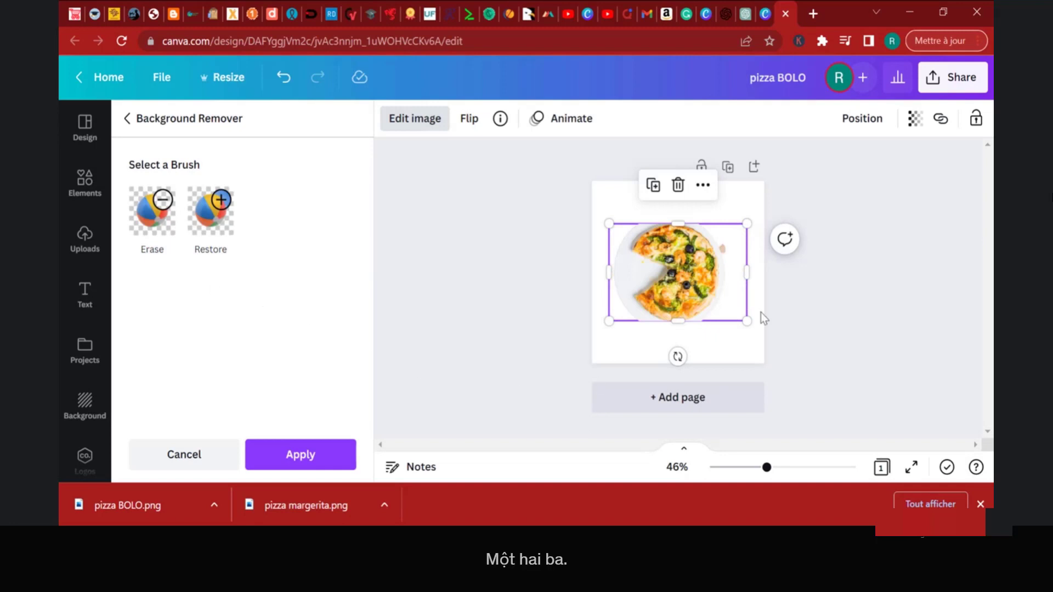
click(306, 464)
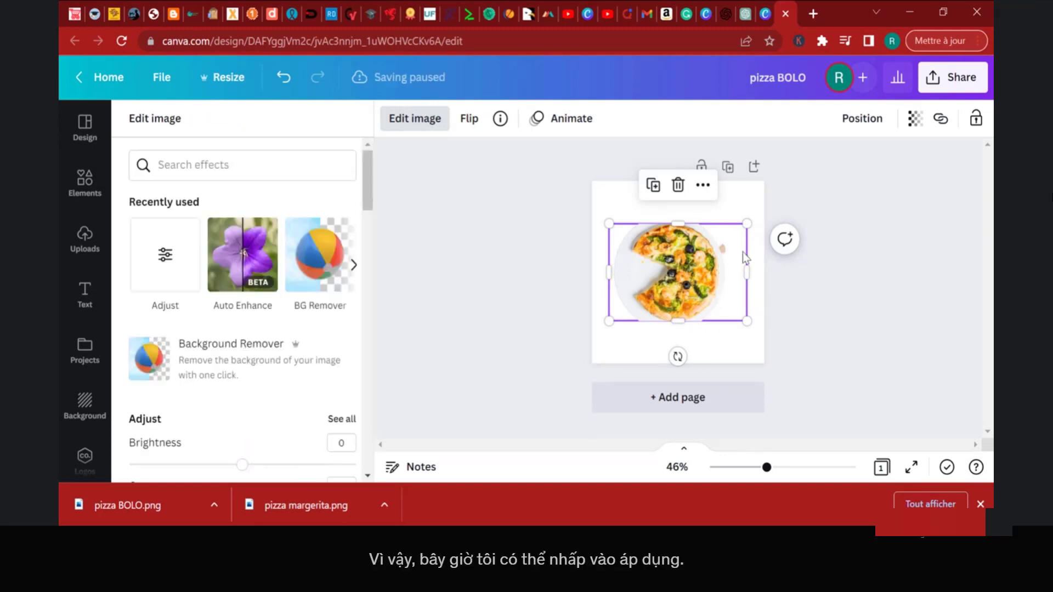
drag(747, 223, 808, 181)
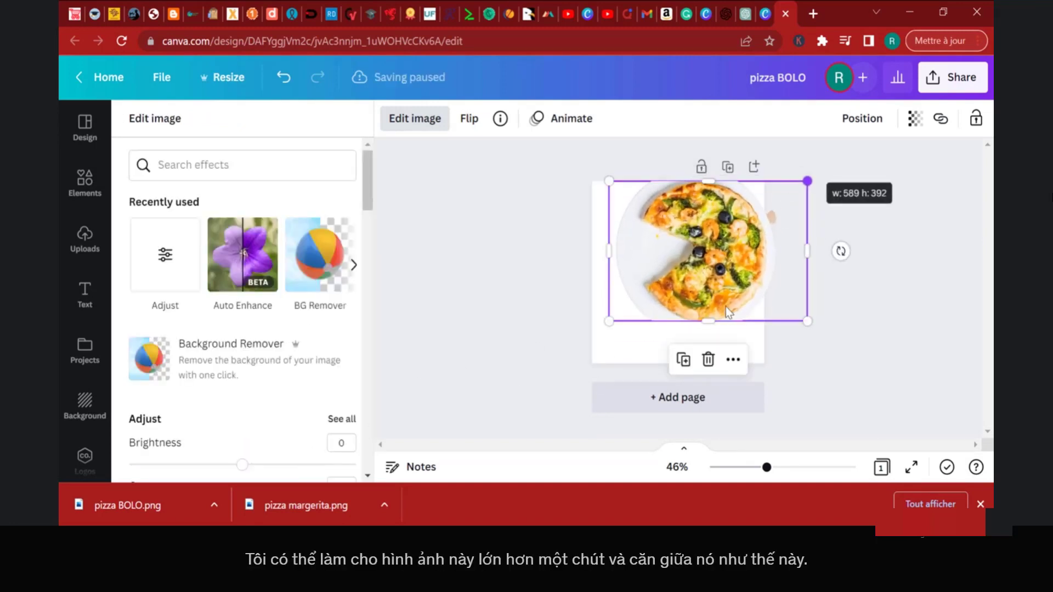
drag(728, 311, 705, 343)
Step: Set the sliced shrimp pizza photo's brightness to 3 and contrast to 20
click(406, 122)
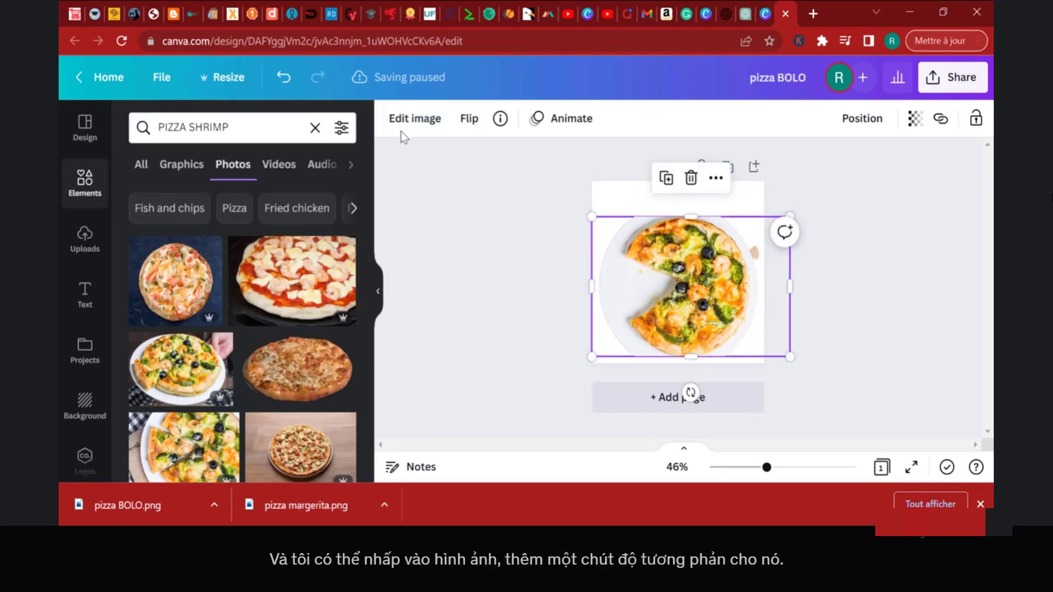
click(412, 122)
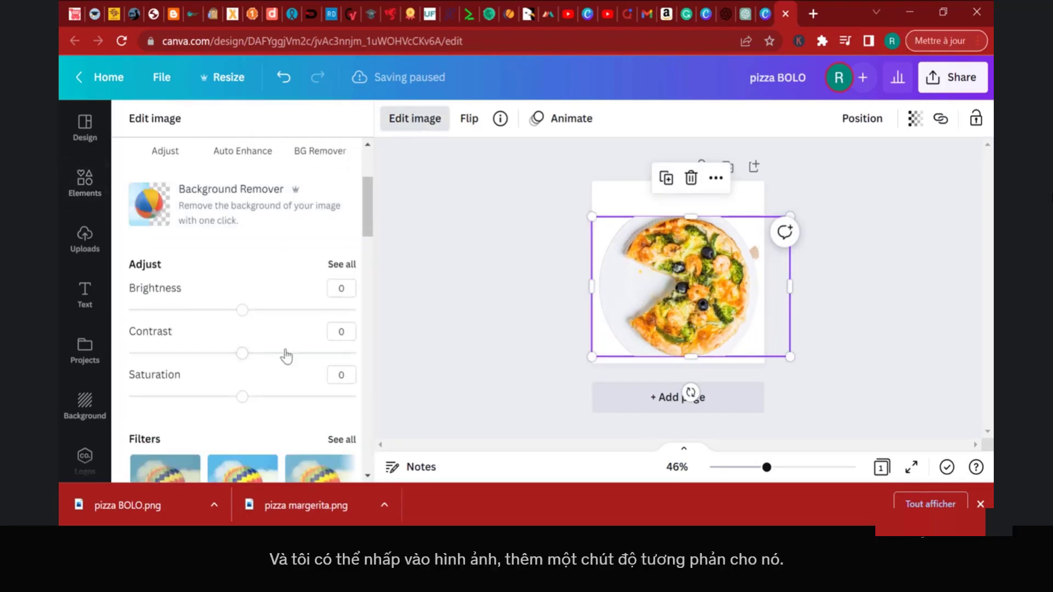
drag(292, 355, 277, 357)
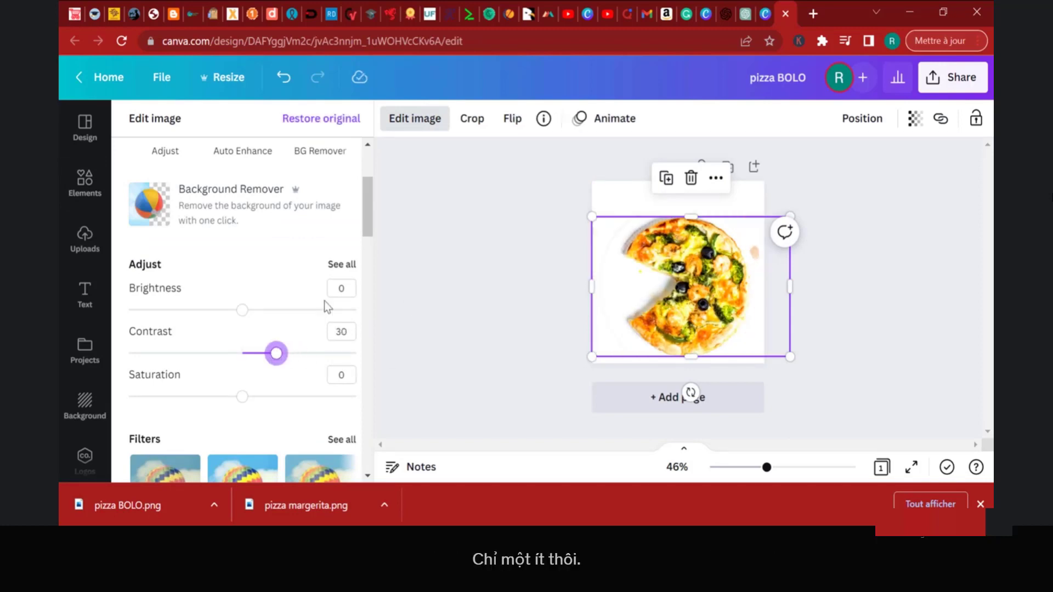
click(262, 310)
drag(256, 317, 247, 316)
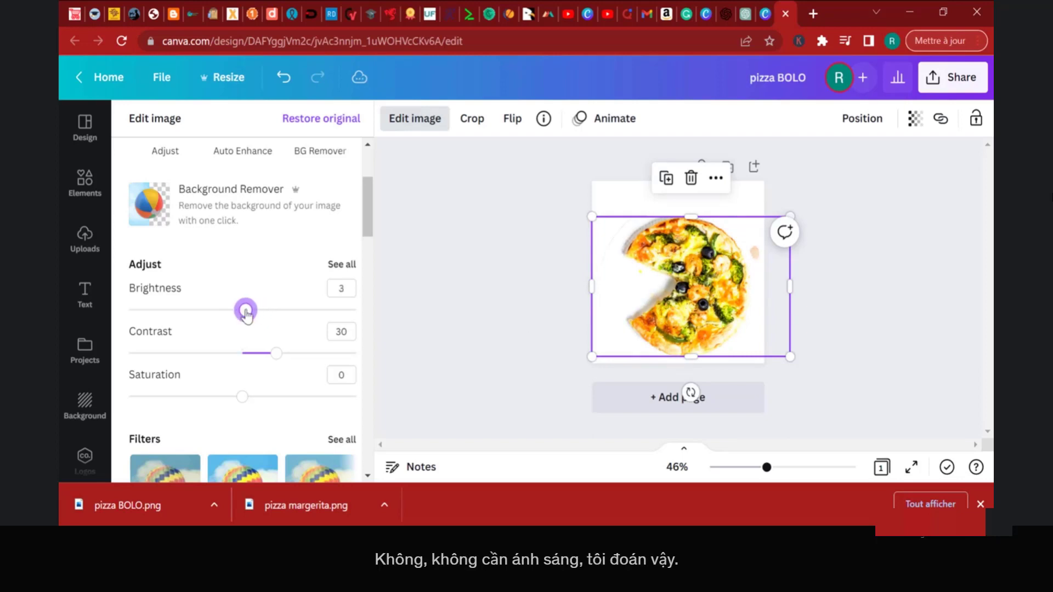
click(266, 354)
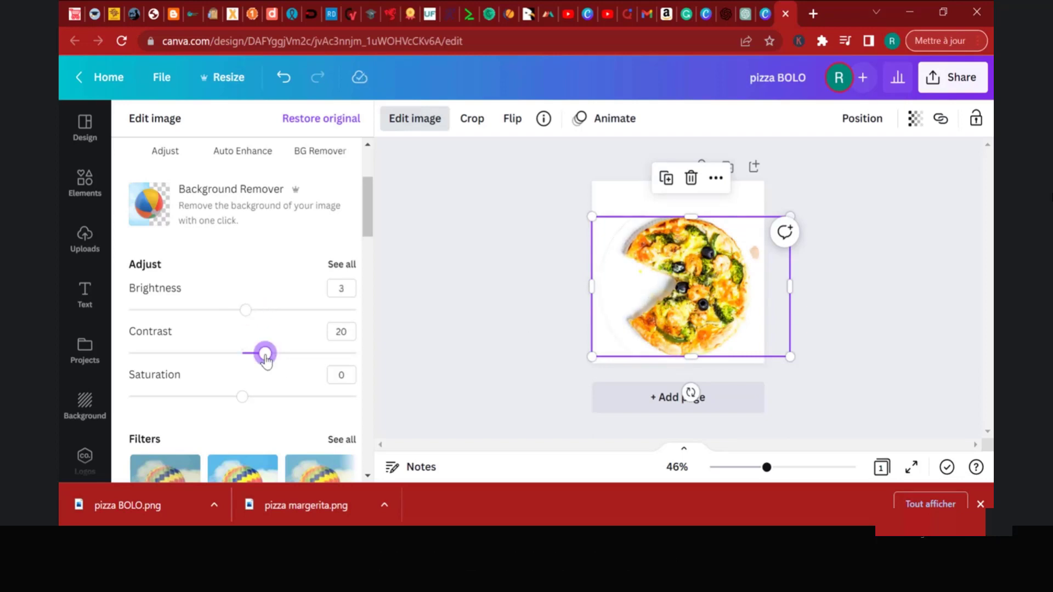
click(886, 333)
click(912, 243)
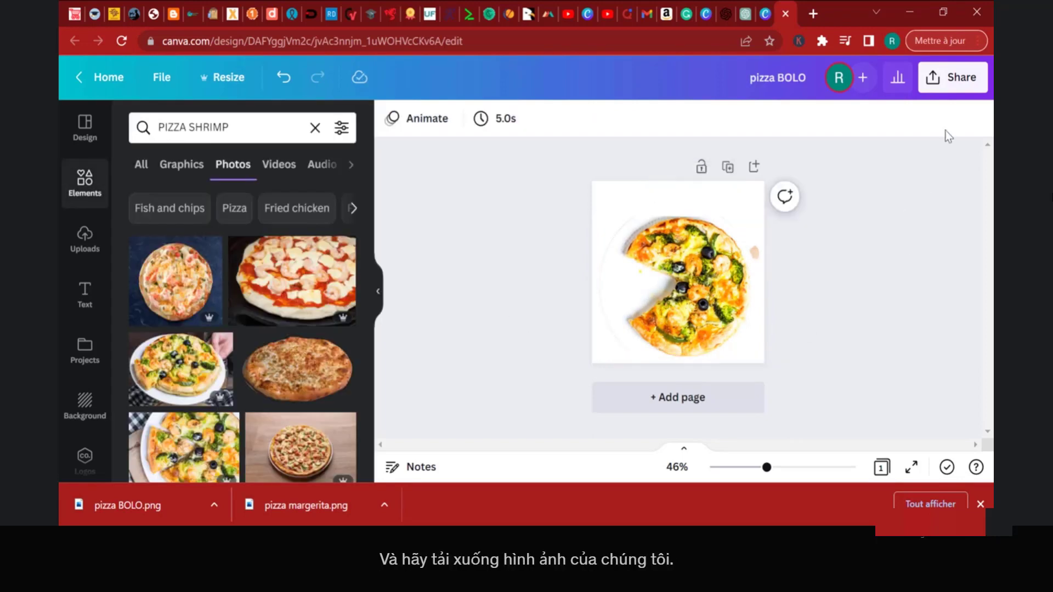
click(953, 78)
click(803, 76)
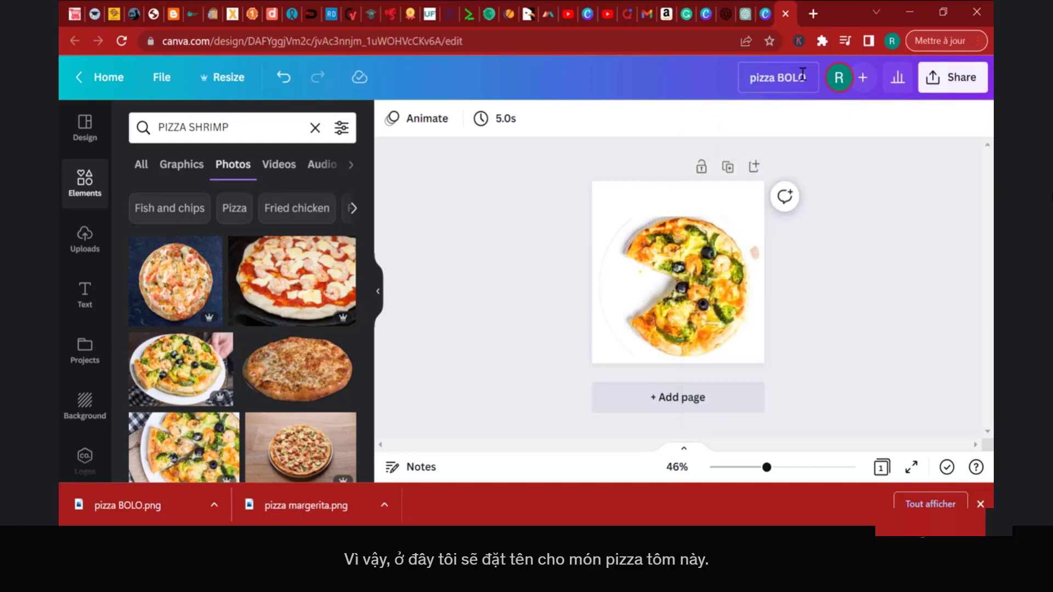
double_click(794, 75)
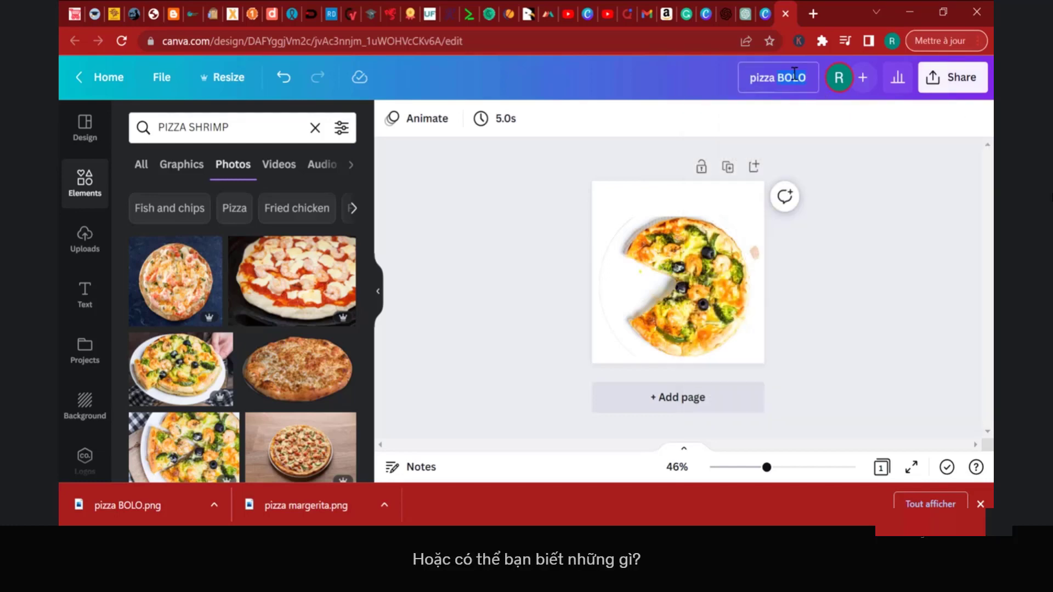
Step: Replace the pizza on the page with the shrimp pizza photo showing a hand beside the plate, and run Background Remover on it
click(658, 300)
key(Delete)
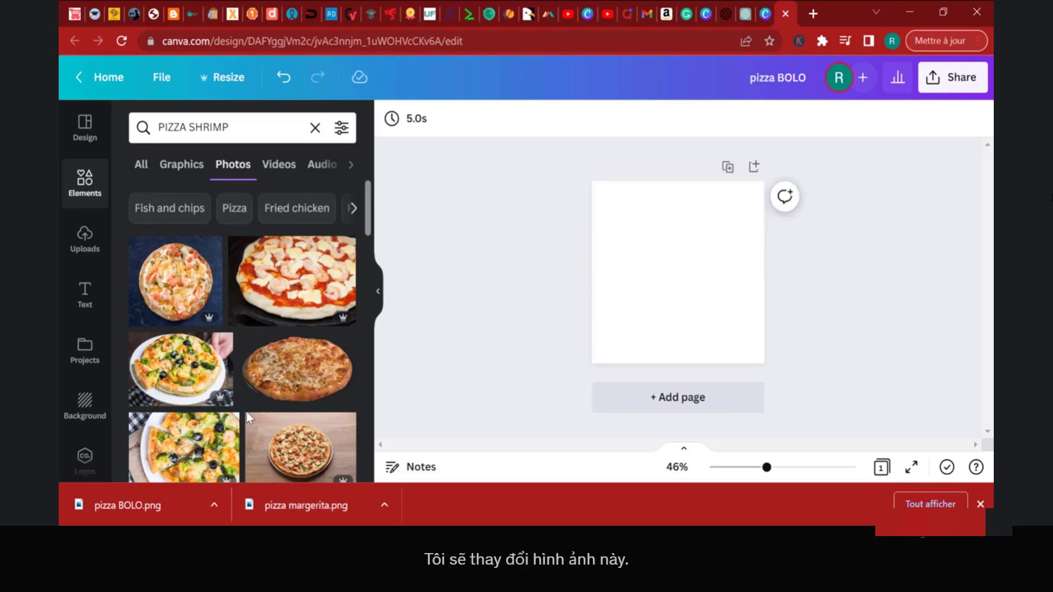
click(181, 368)
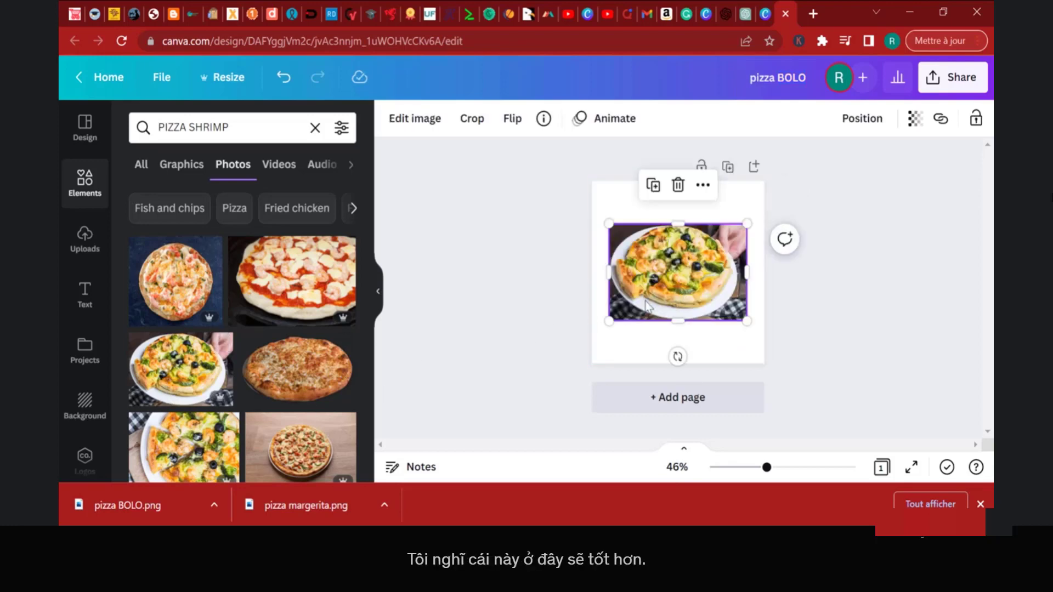
click(414, 119)
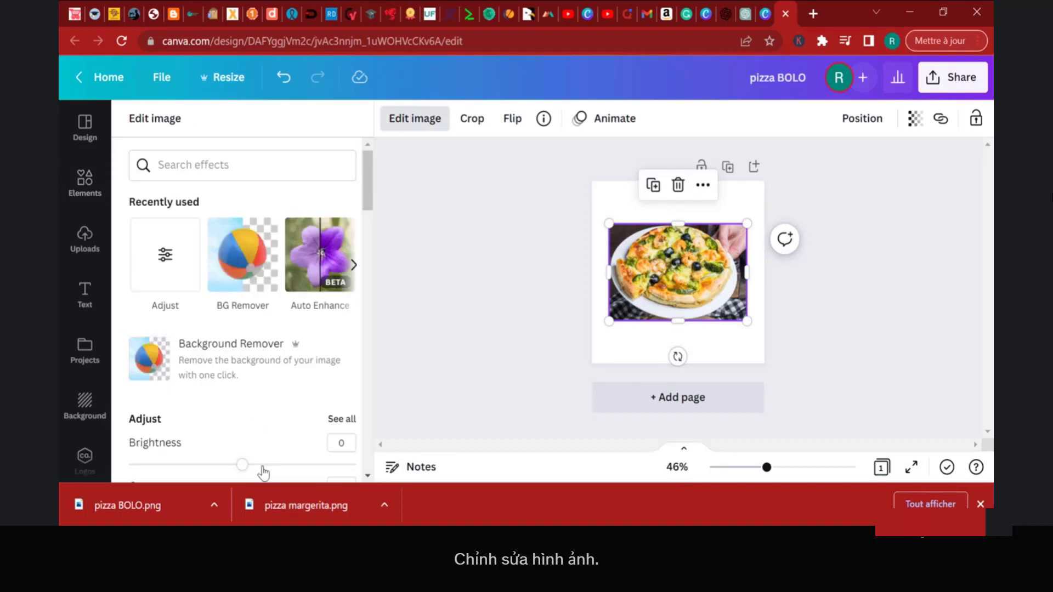
click(251, 384)
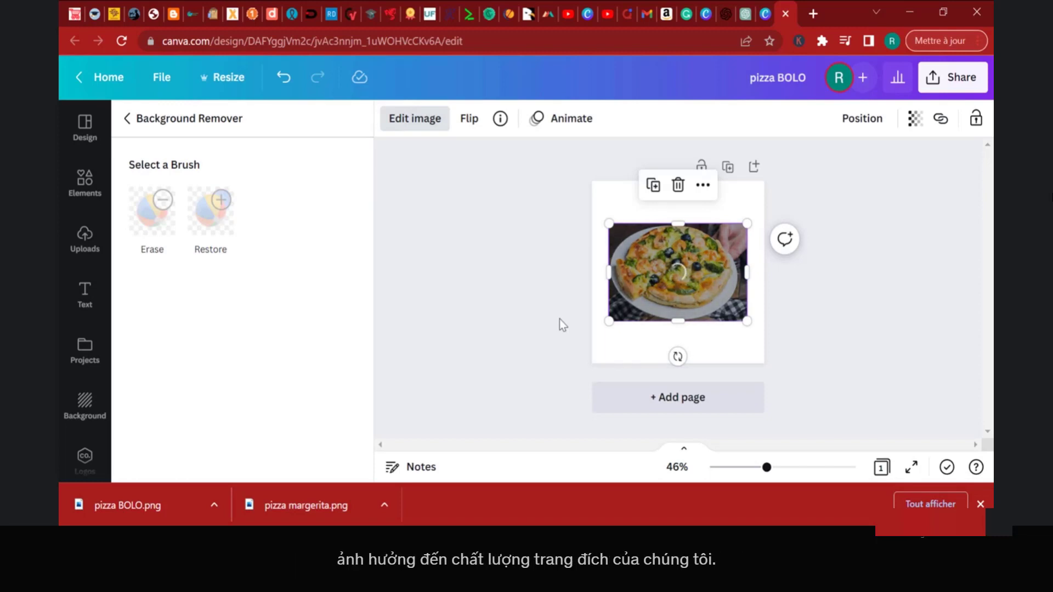
Step: Review the pizza landing page plan in ChatGPT, the Webprotest site in Local and its WordPress dashboard
click(745, 14)
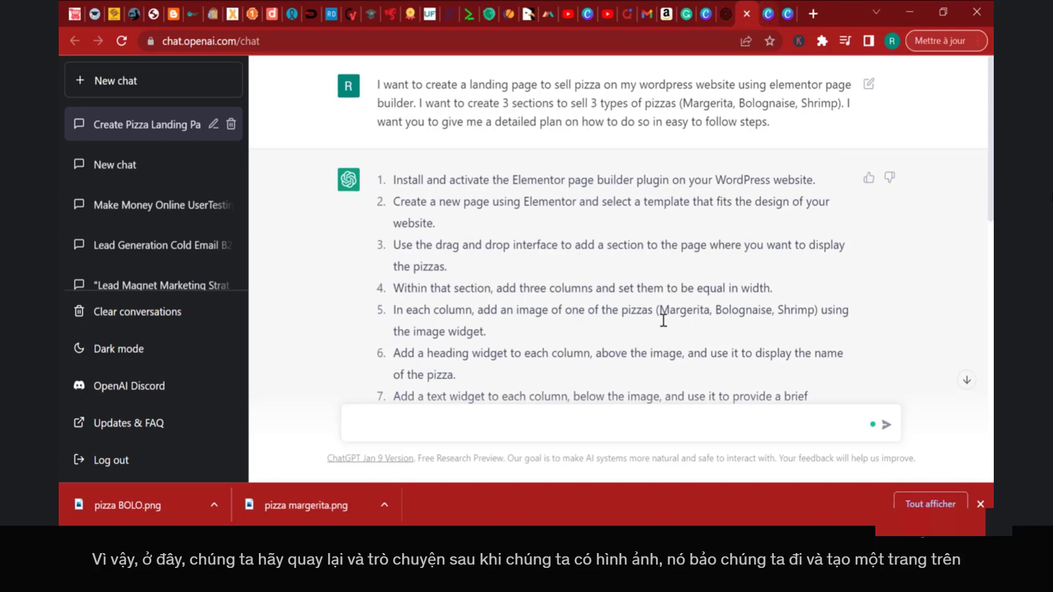
key(alt+Tab)
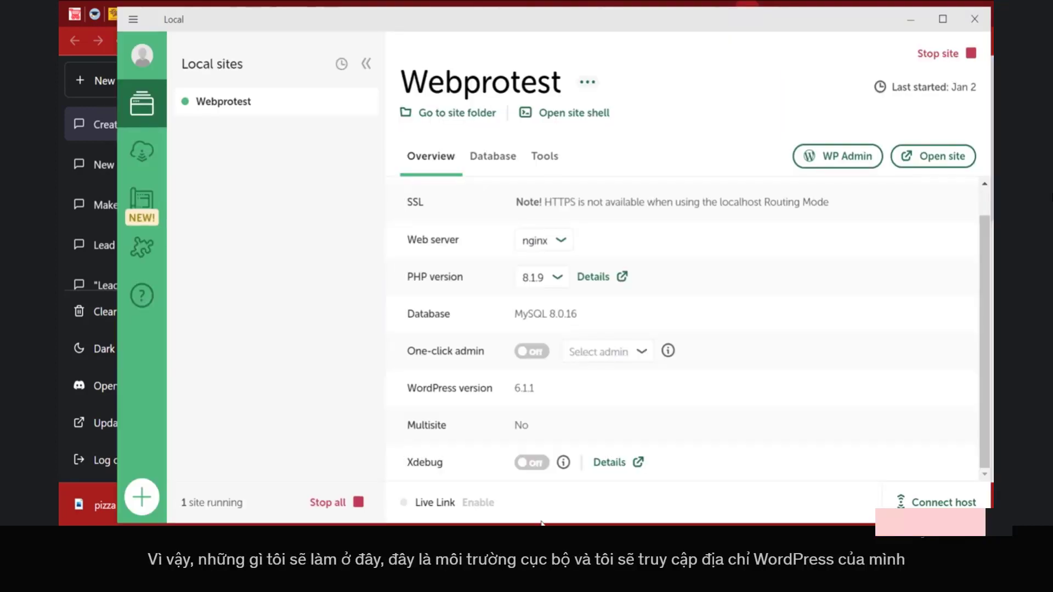
key(alt+Tab)
key(alt+Tab)
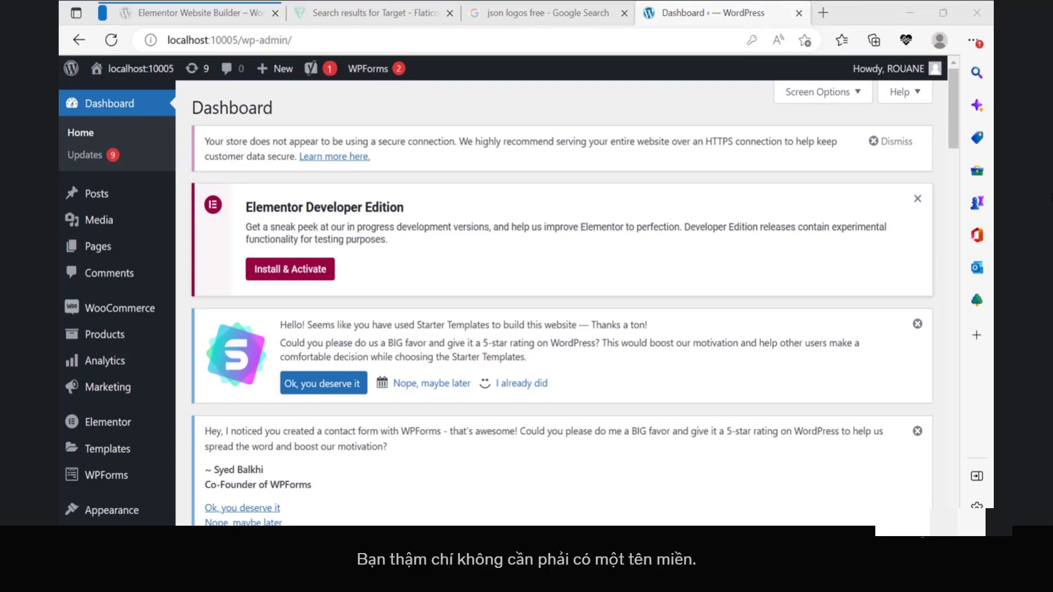
click(492, 468)
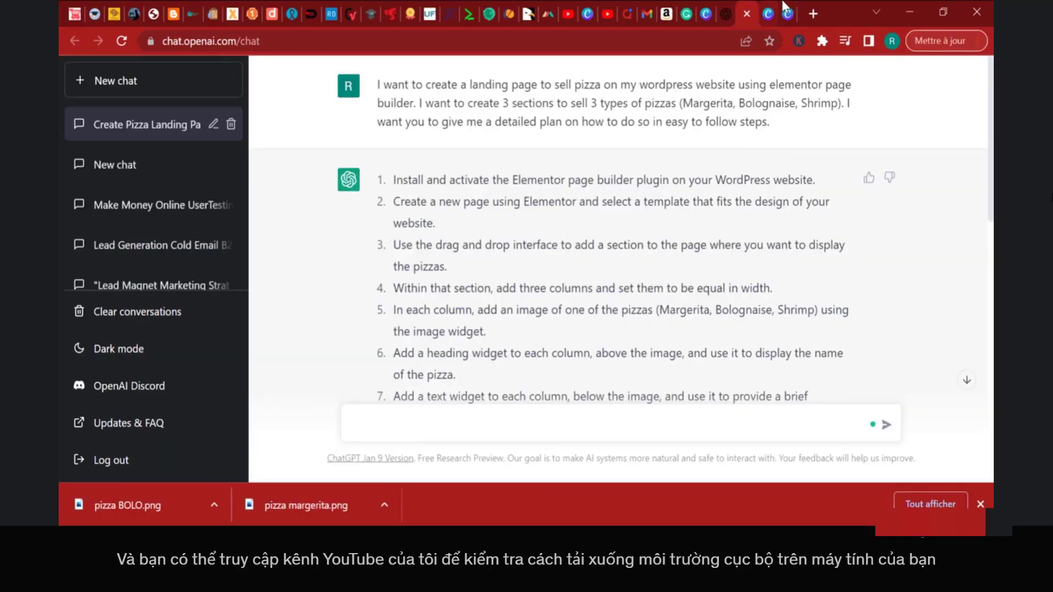
Step: Return to the pizza BOLO design in Canva and apply the background removal to the shrimp pizza photo
mouse_move(787, 5)
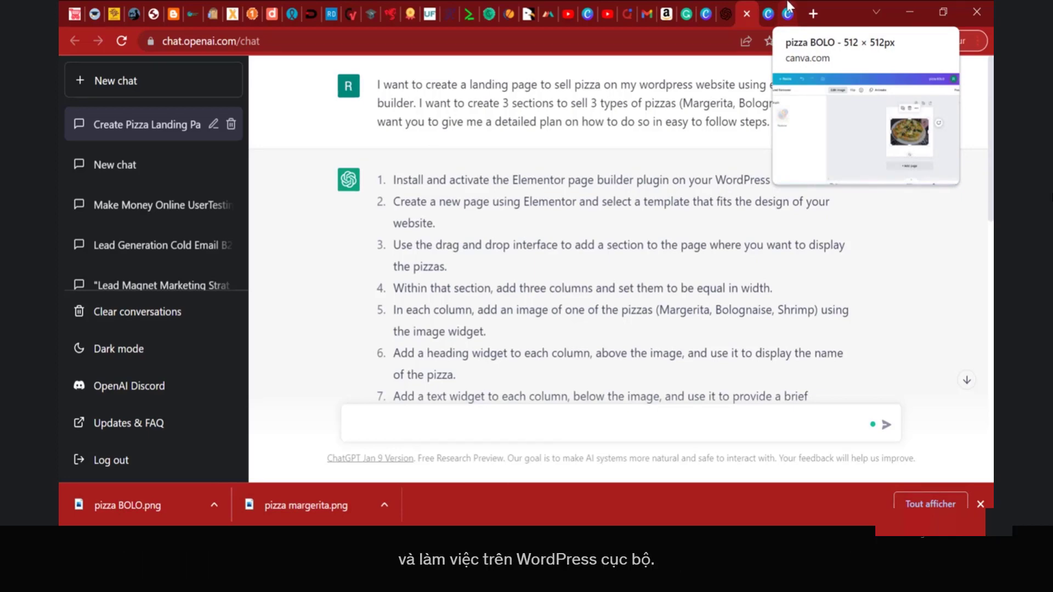
click(787, 5)
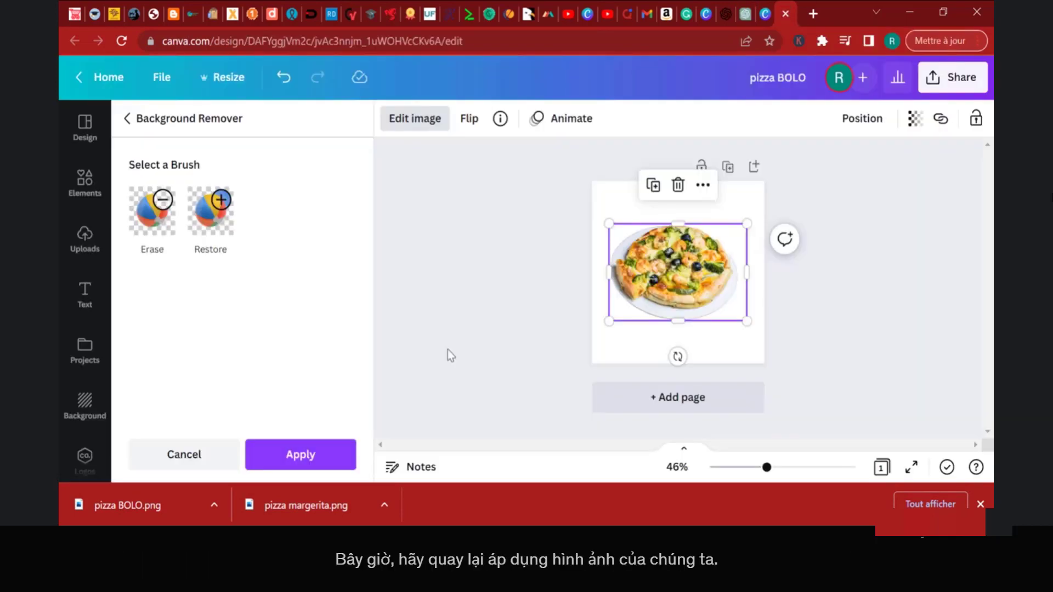
click(325, 458)
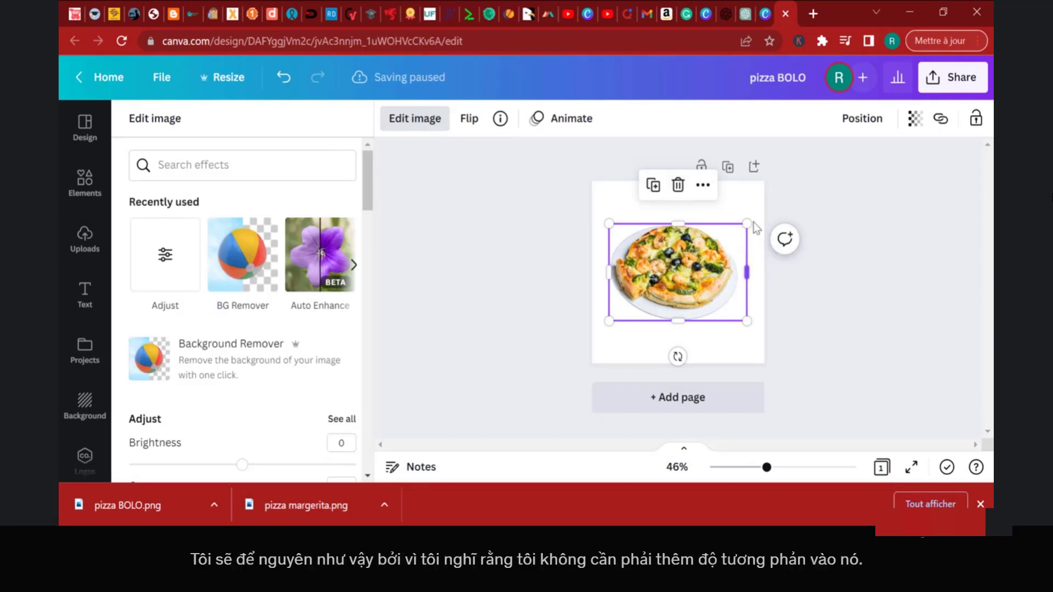
Step: Try stretching the shrimp pizza photo to about 501 px wide and 341 px high, and undo the size changes
drag(746, 273, 777, 273)
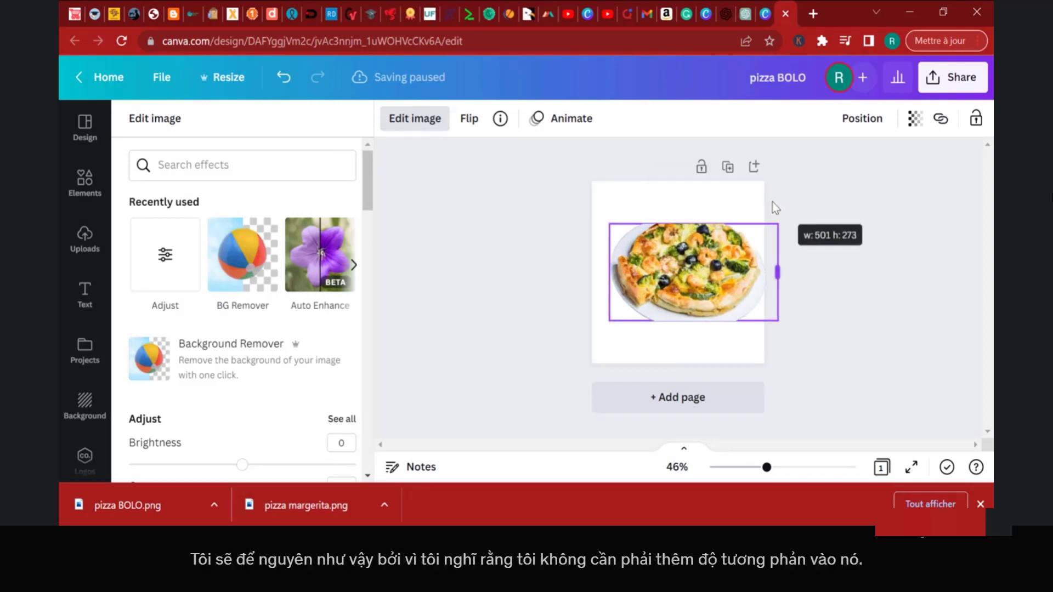
click(284, 78)
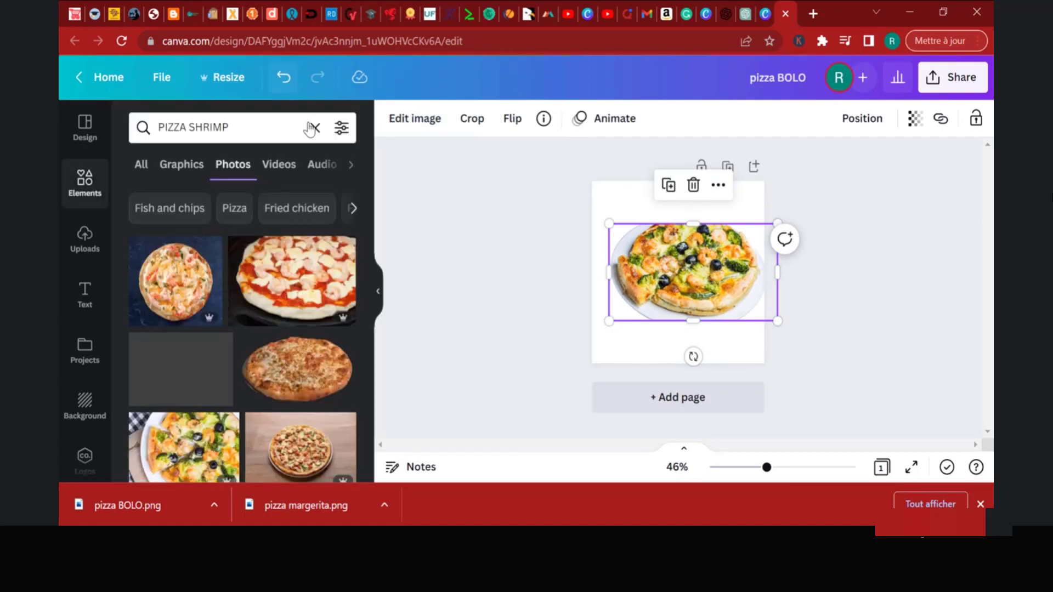
click(284, 77)
drag(692, 211, 693, 200)
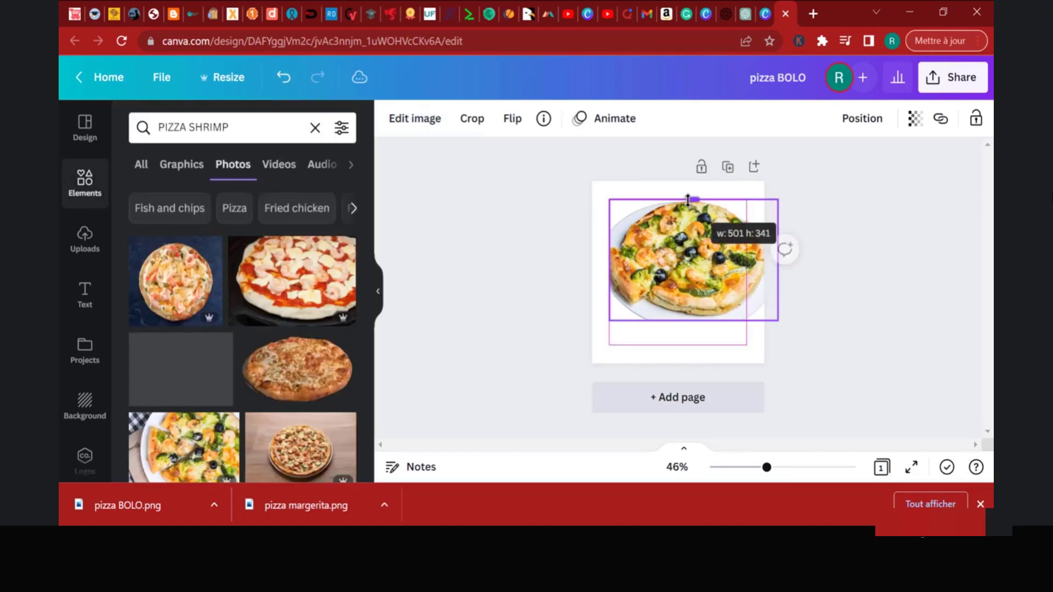
drag(693, 327, 694, 346)
click(282, 78)
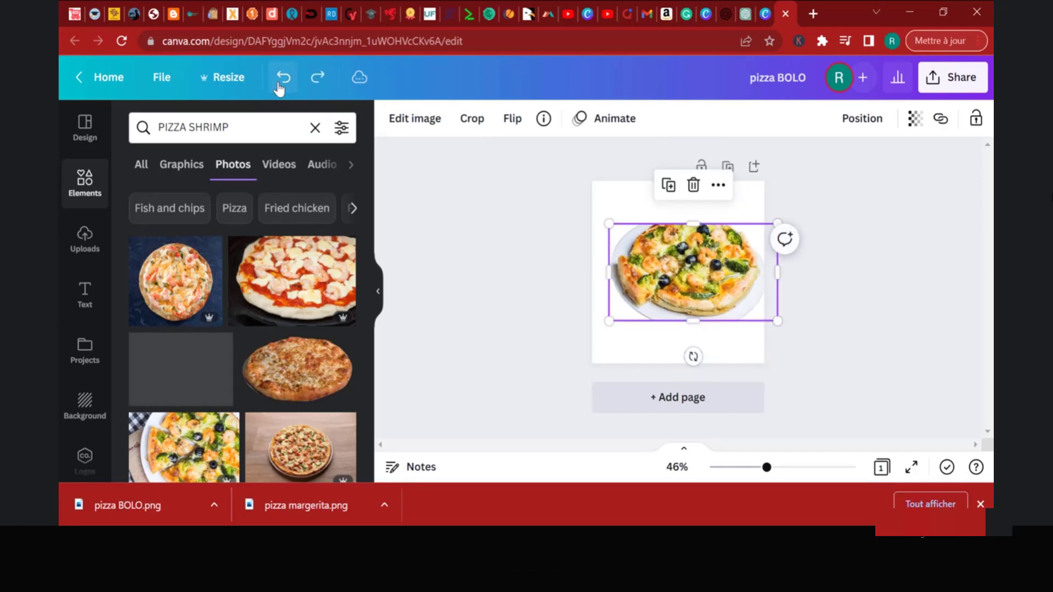
click(282, 78)
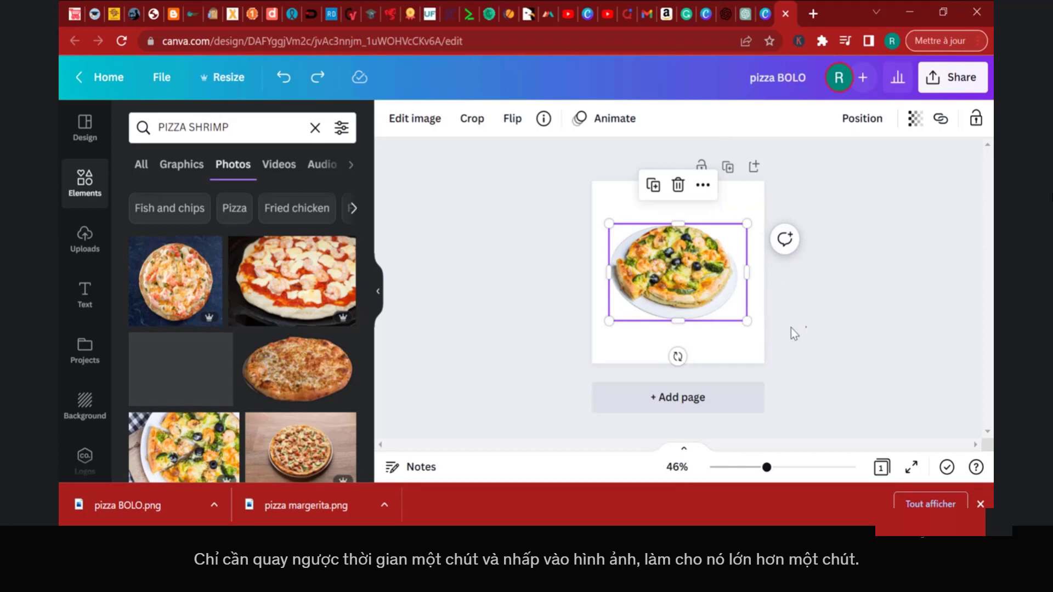
Step: Enlarge the shrimp pizza photo proportionally to about the page width and center it on the page
click(773, 333)
click(732, 308)
drag(745, 320, 782, 345)
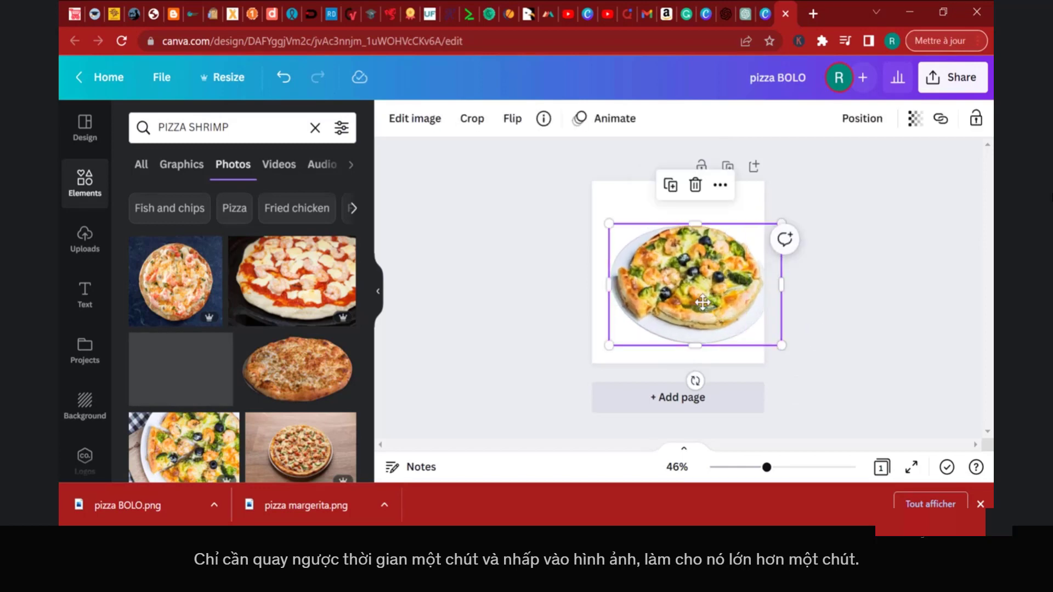
mouse_move(702, 302)
mouse_down()
mouse_move(686, 294)
mouse_move(696, 288)
mouse_move(704, 301)
mouse_up()
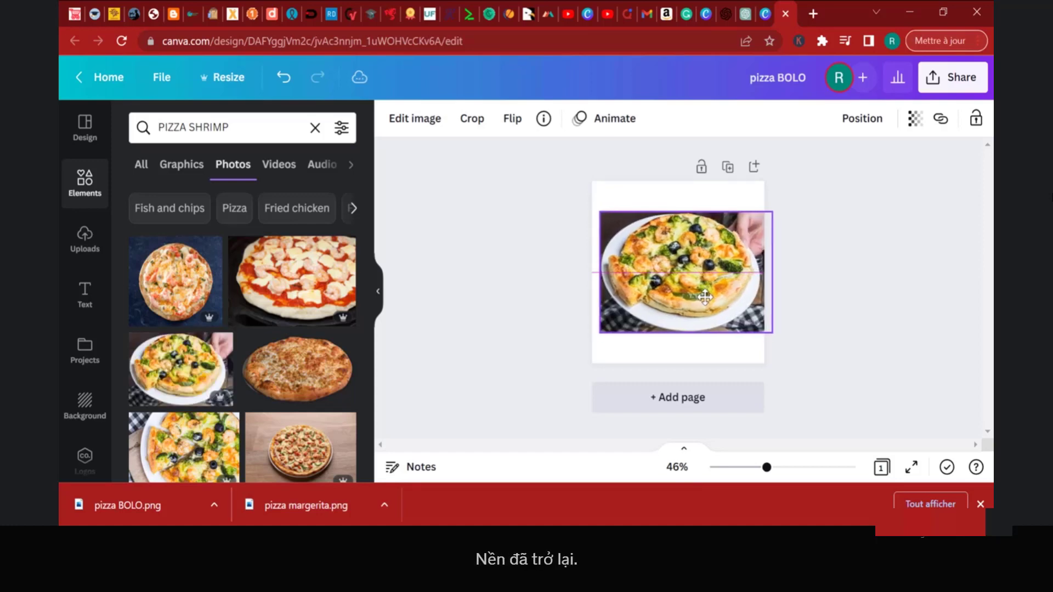
Step: Remove the background of the enlarged shrimp pizza photo again and apply the result
click(899, 332)
click(695, 278)
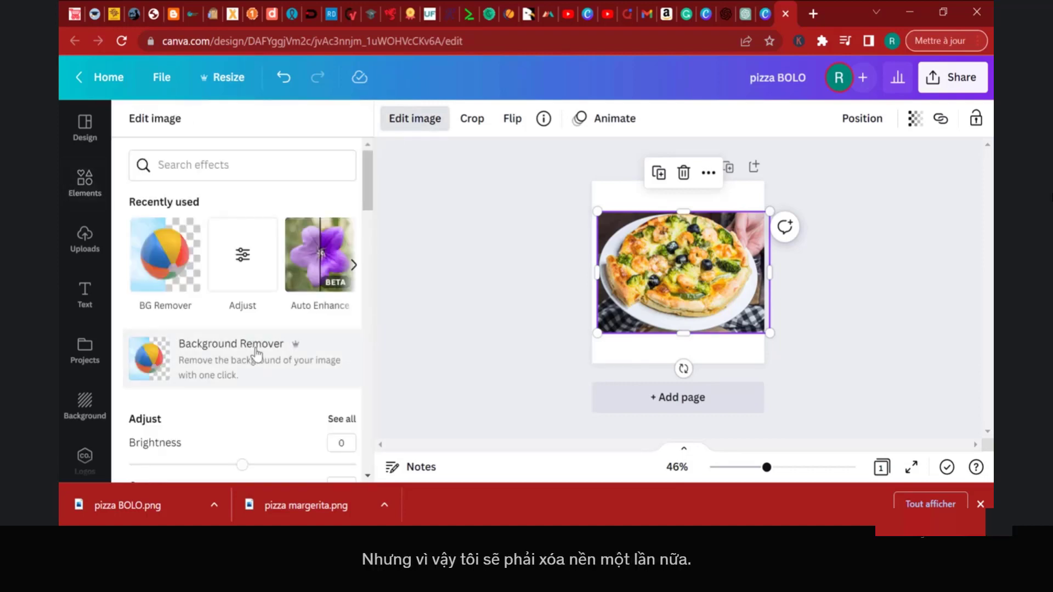
click(256, 354)
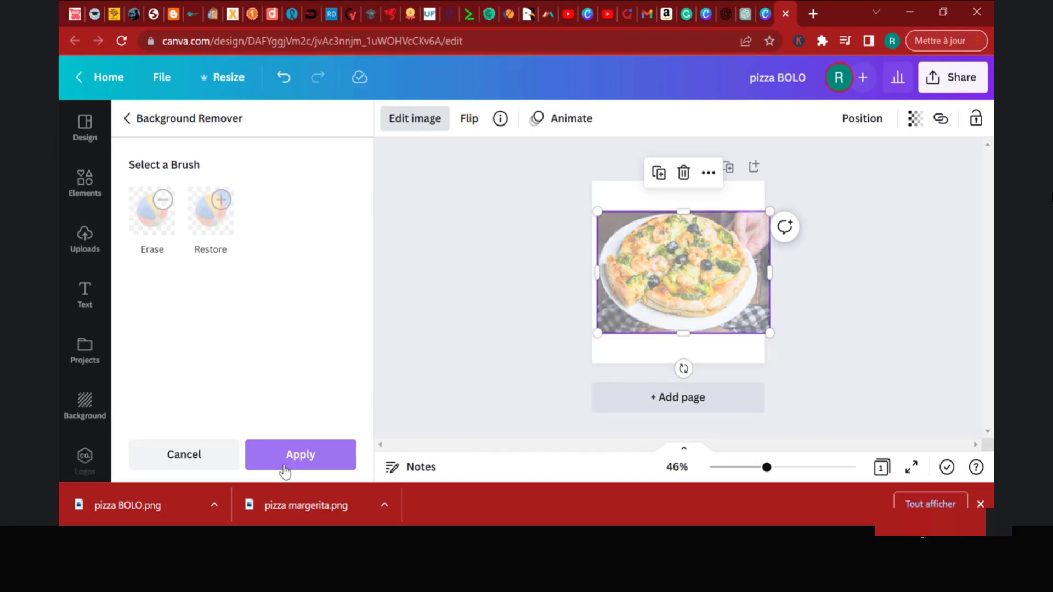
click(301, 456)
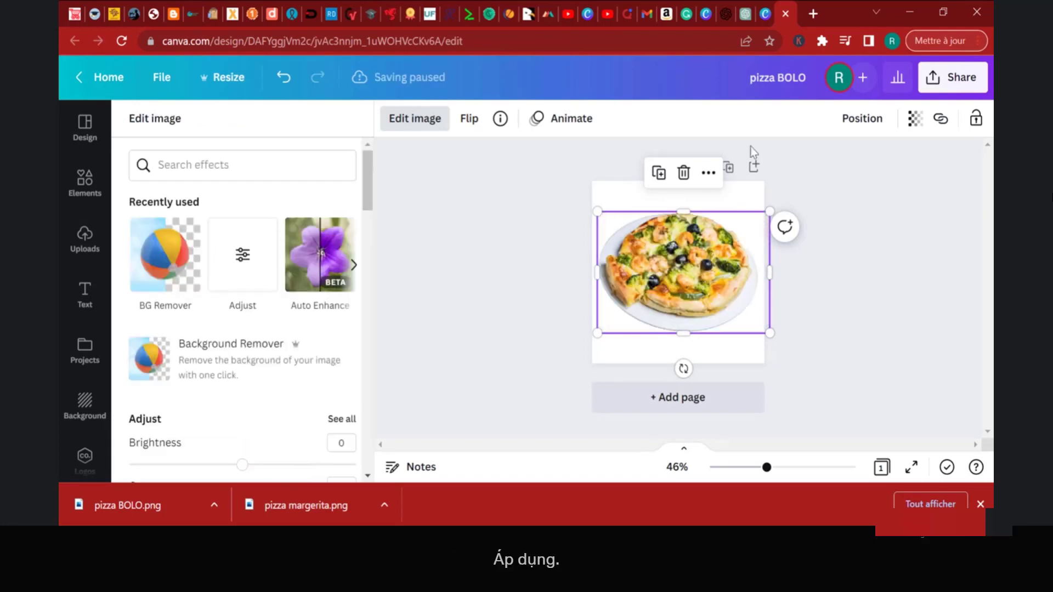
Step: Rename the Canva design as pizza SHRIMP
double_click(798, 78)
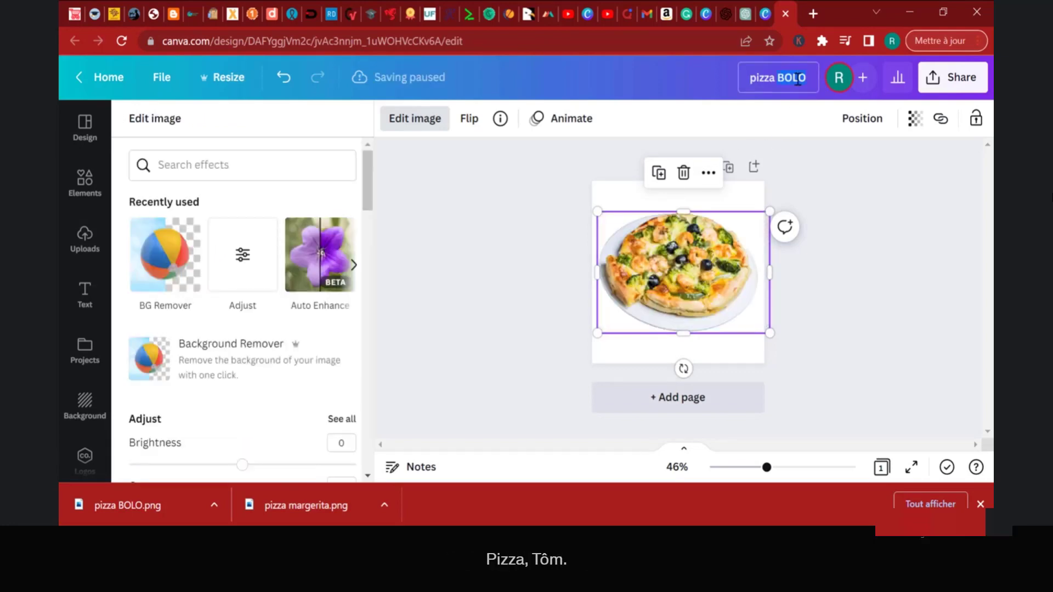
text(SHRI)
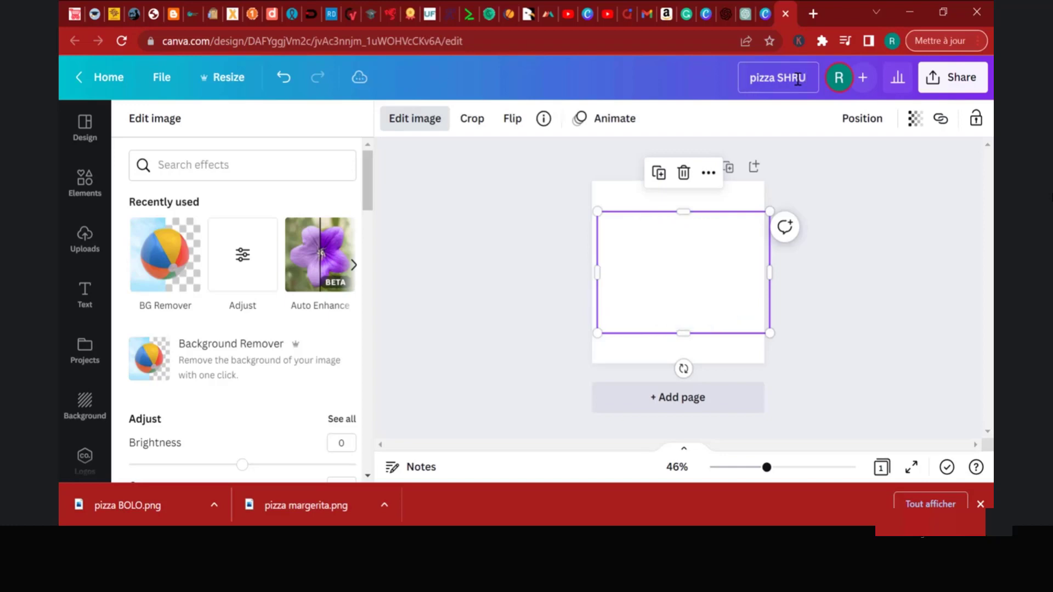
text(MP)
key(Return)
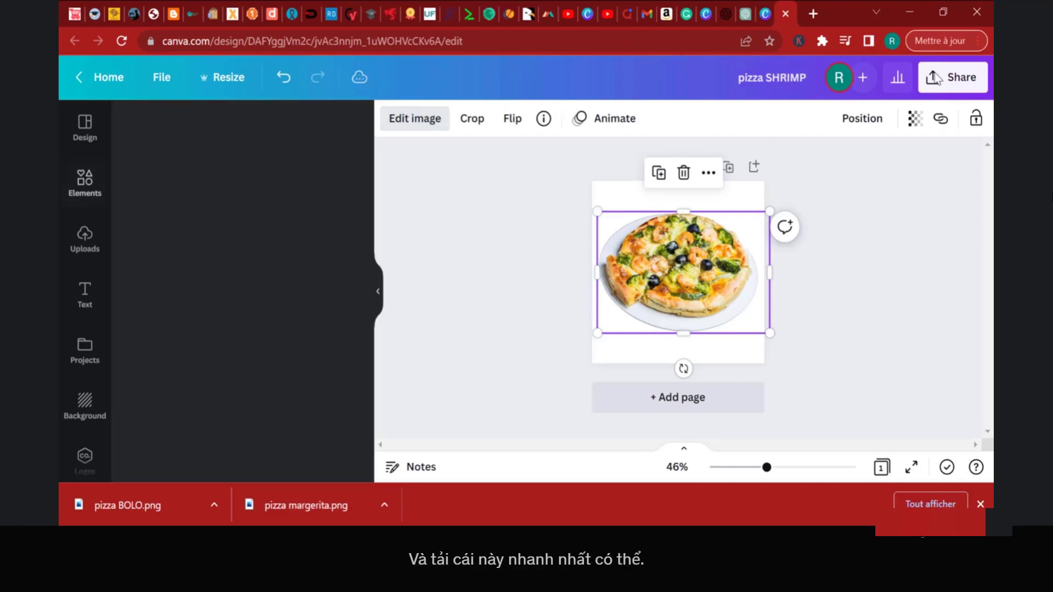
Step: Download the pizza SHRIMP design as a PNG file
click(941, 71)
scroll(801, 324, down, 2)
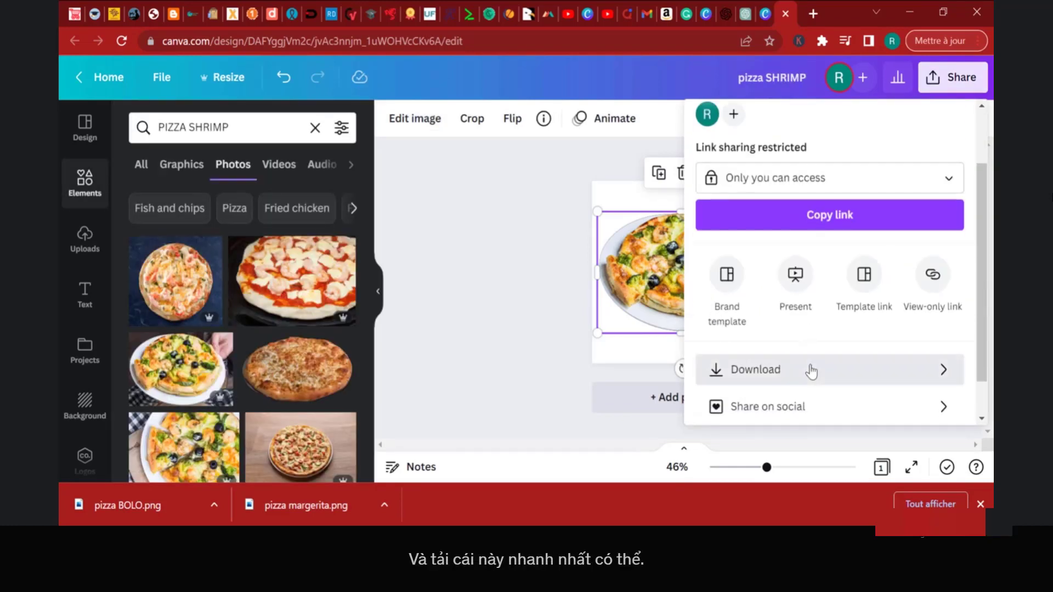
click(768, 369)
click(768, 278)
click(843, 382)
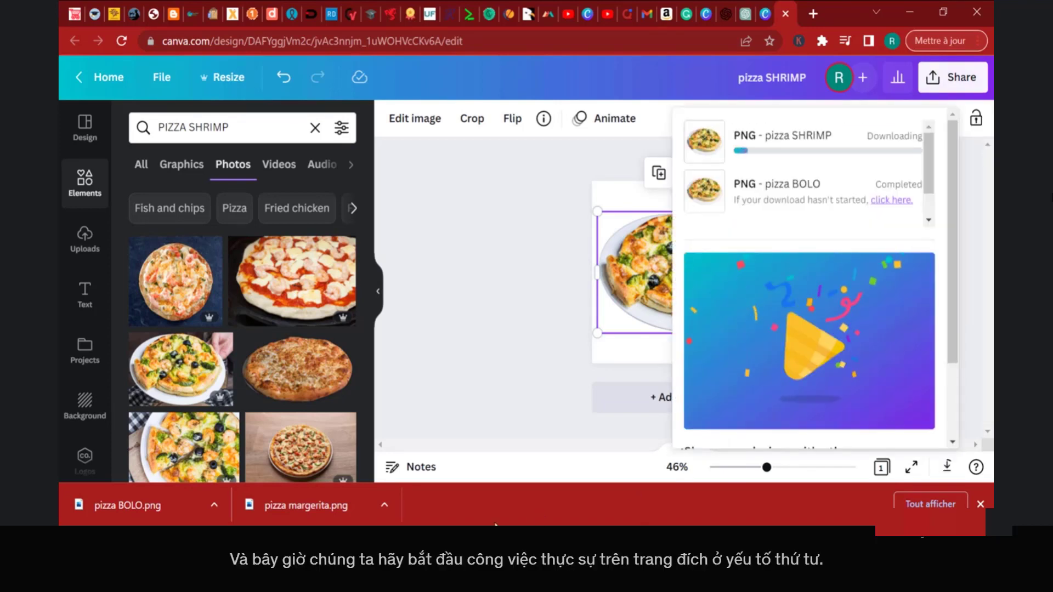
Step: Switch to the WordPress dashboard of the local site and start a new page
mouse_move(538, 531)
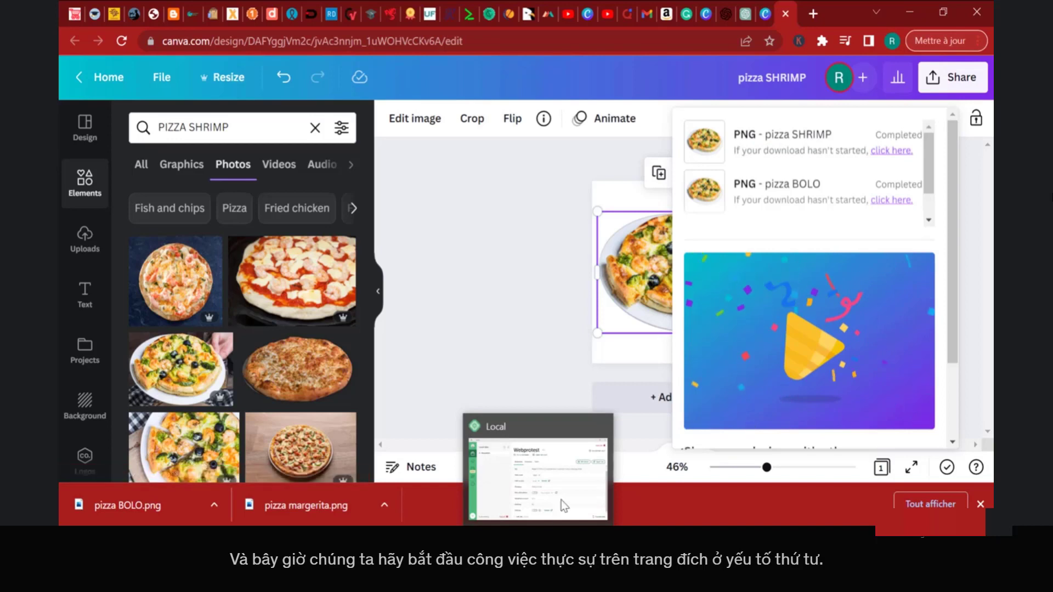
click(531, 513)
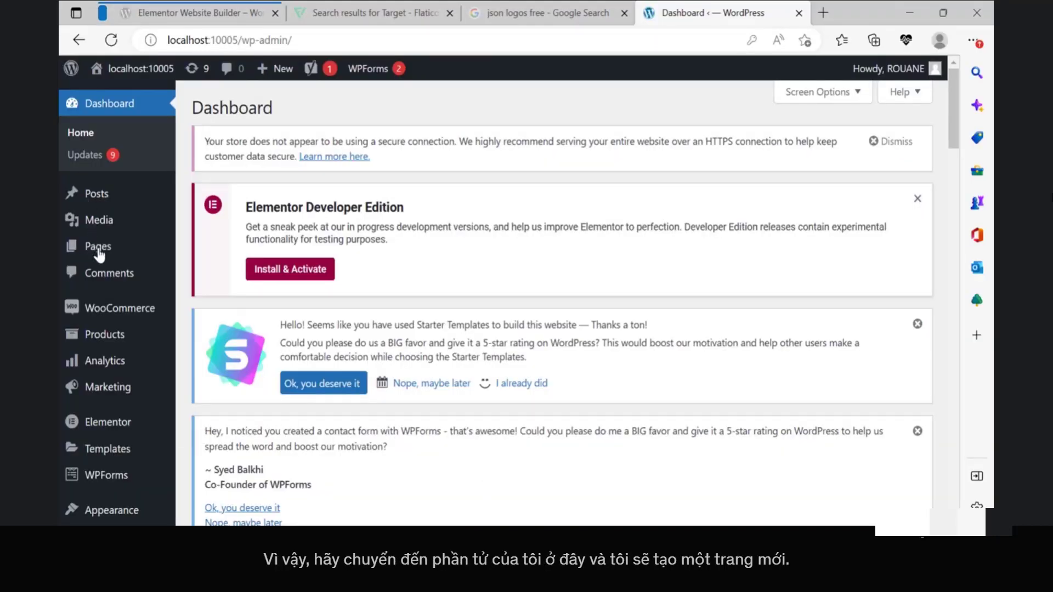
mouse_move(98, 251)
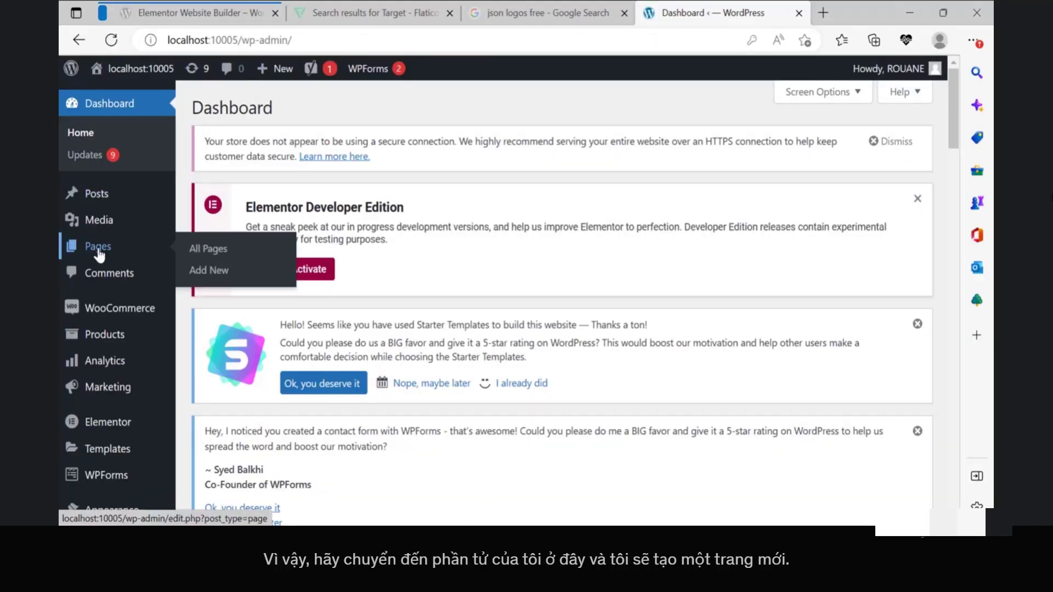
click(209, 272)
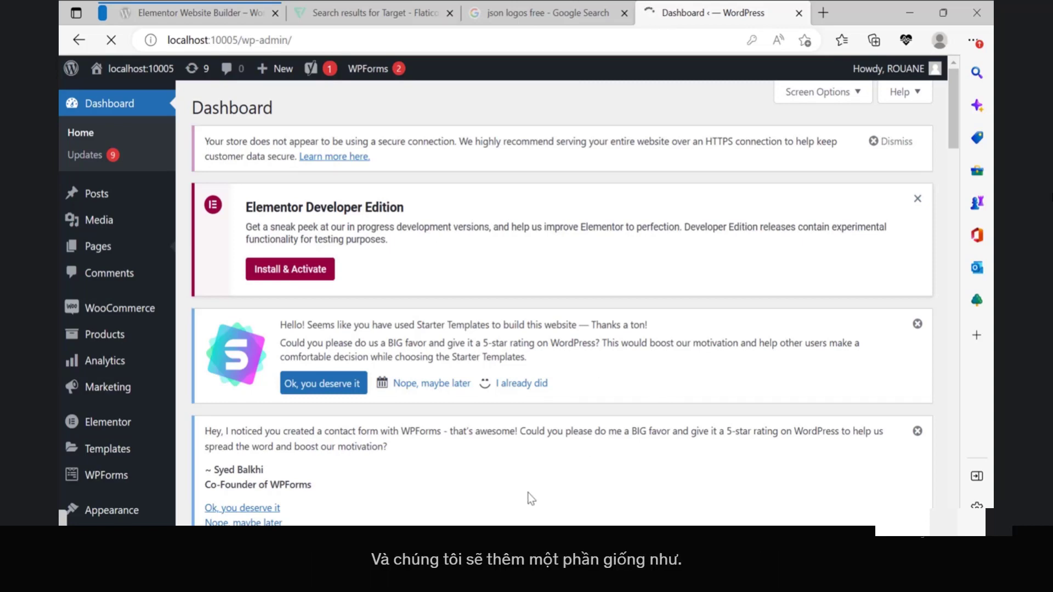
Step: Switch to Chrome and read ChatGPT's instructions for building the pizza landing page
click(453, 538)
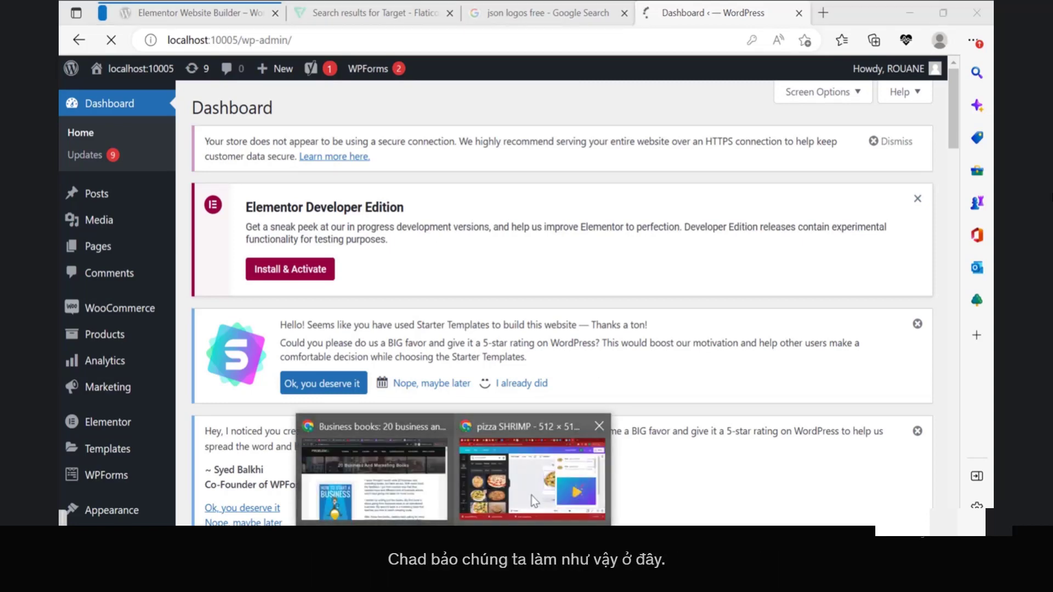
click(533, 483)
click(740, 17)
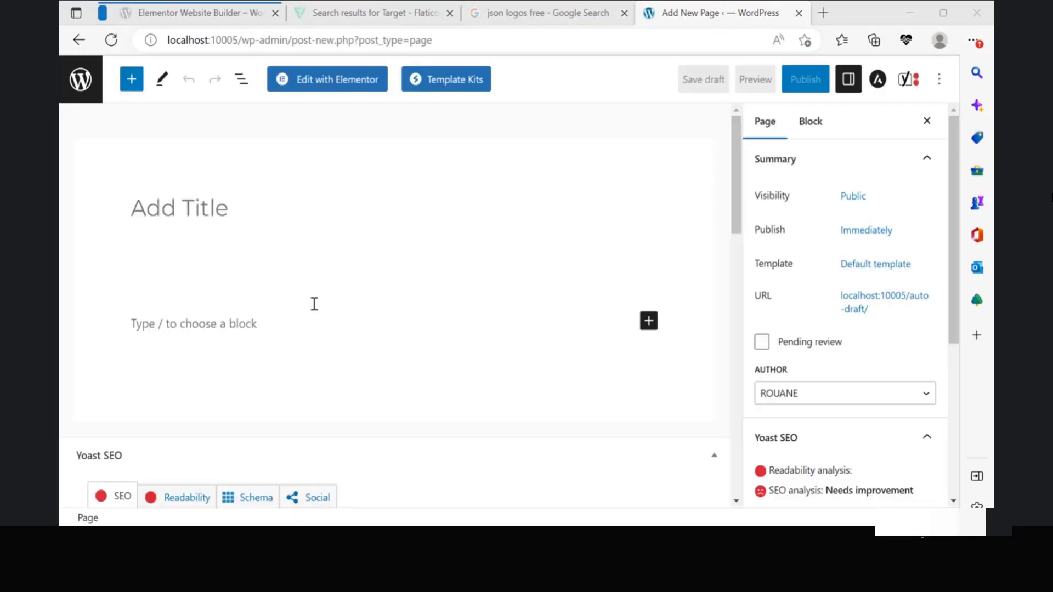
Step: Title the new WordPress page Pizza Landing Page and publish it
click(179, 205)
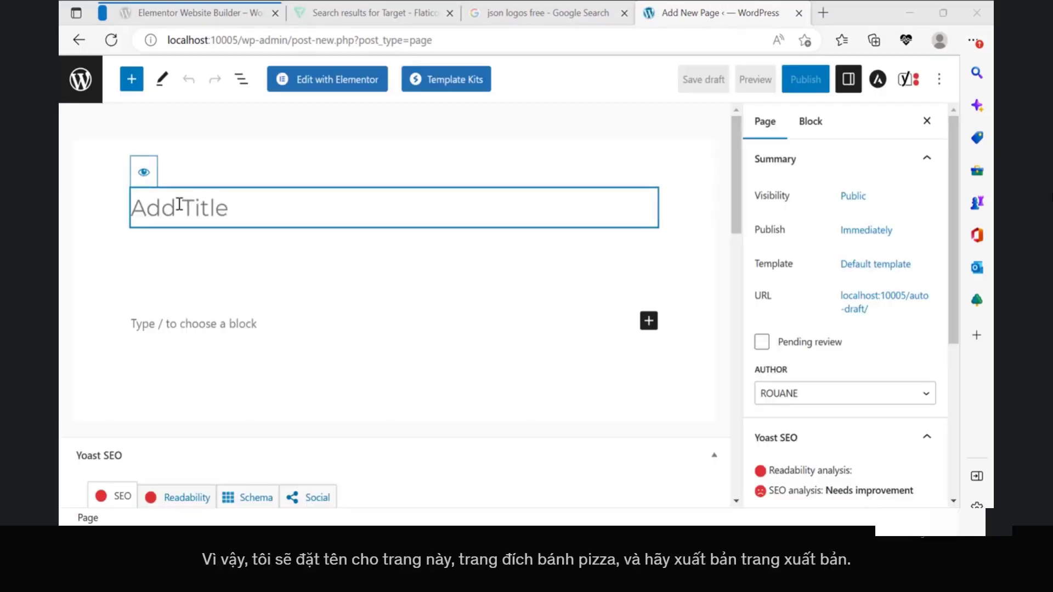
text(P)
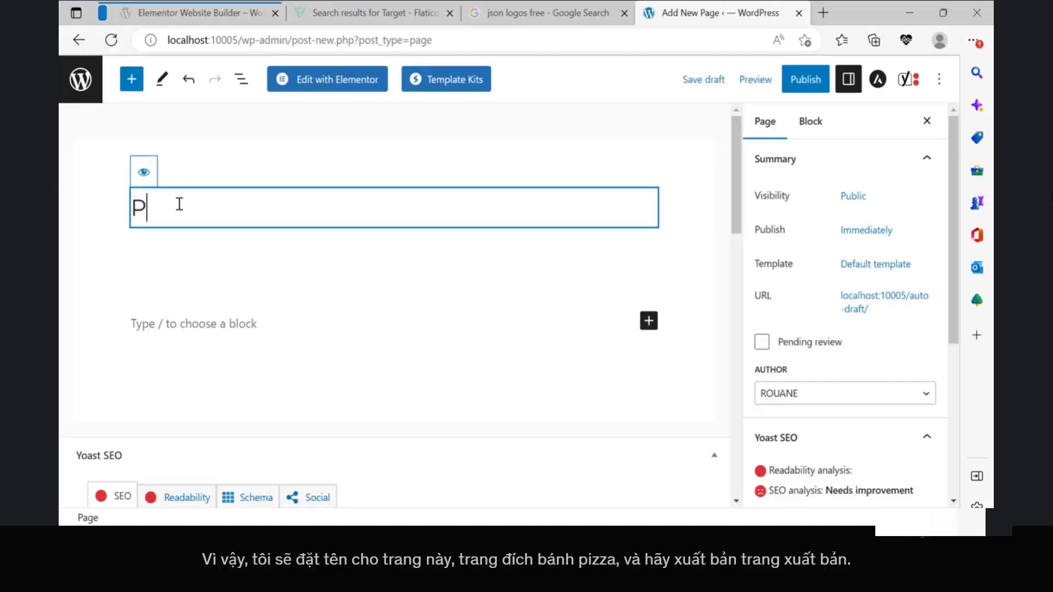
text(izza Landing Page)
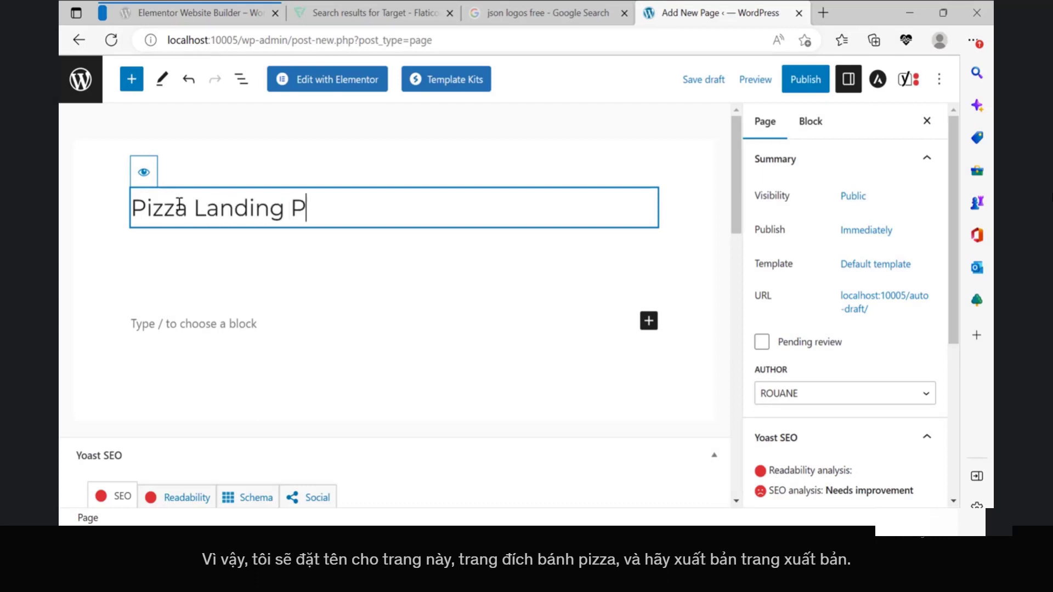
click(804, 82)
click(803, 88)
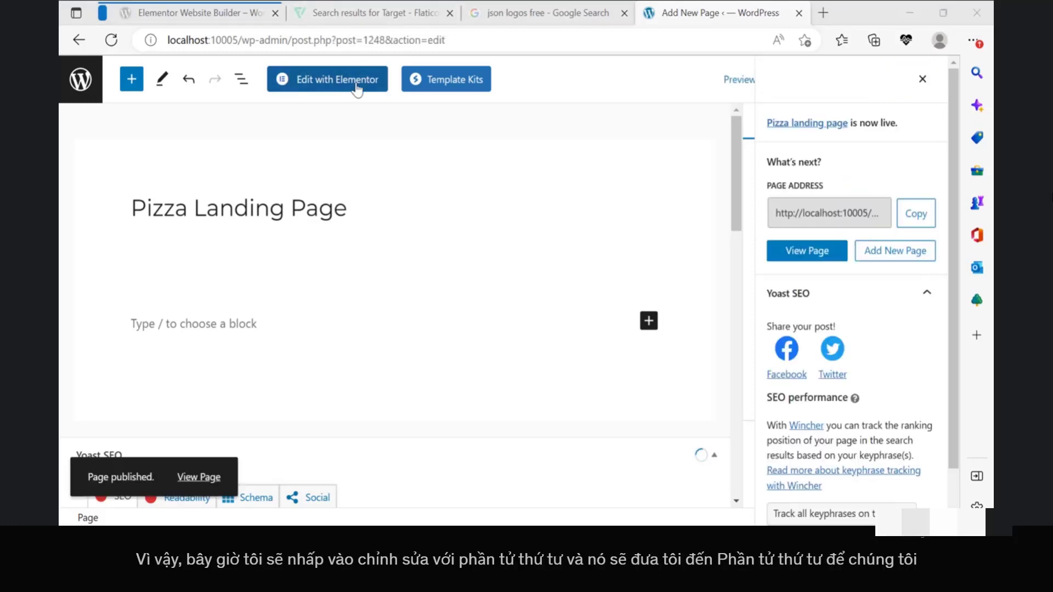
Step: Open the Pizza Landing Page in the Elementor editor and add a section with three equal columns
click(361, 80)
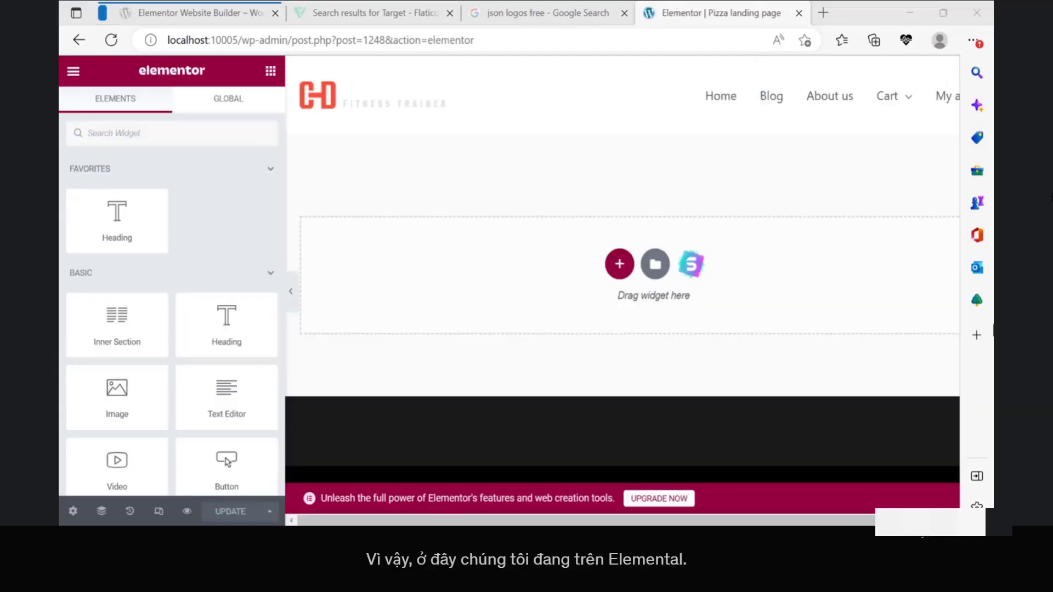
click(620, 273)
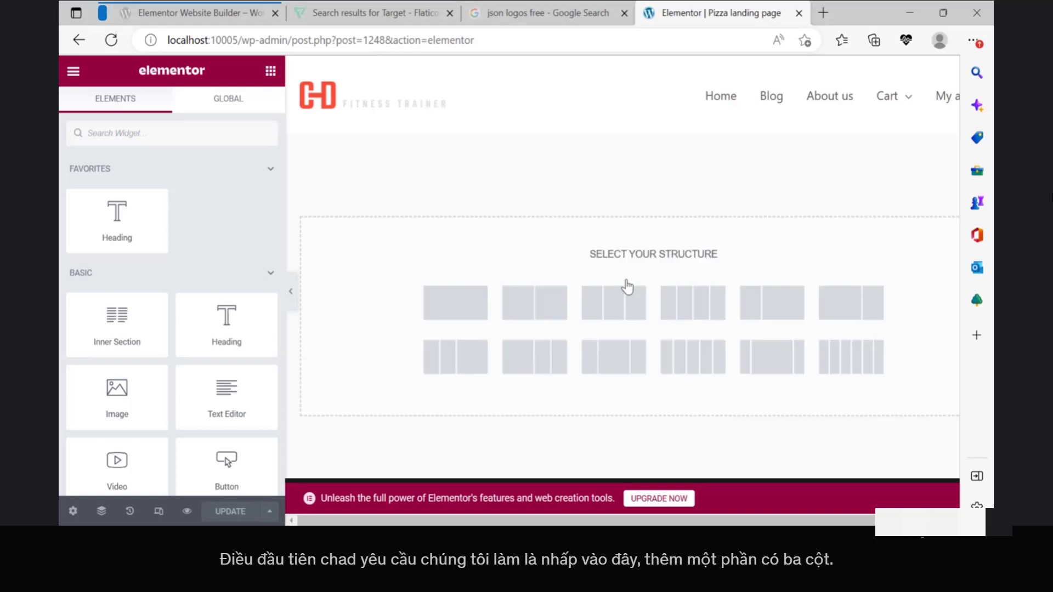
click(638, 314)
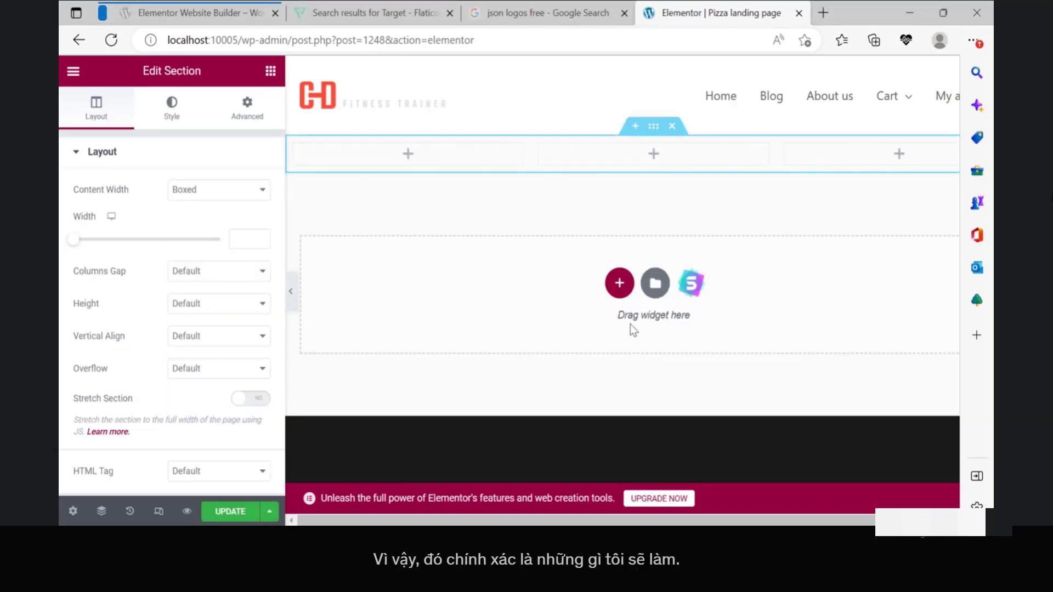
Step: Check the next ChatGPT instruction in Chrome, and add an Image widget to each of the three columns in Elementor
click(453, 534)
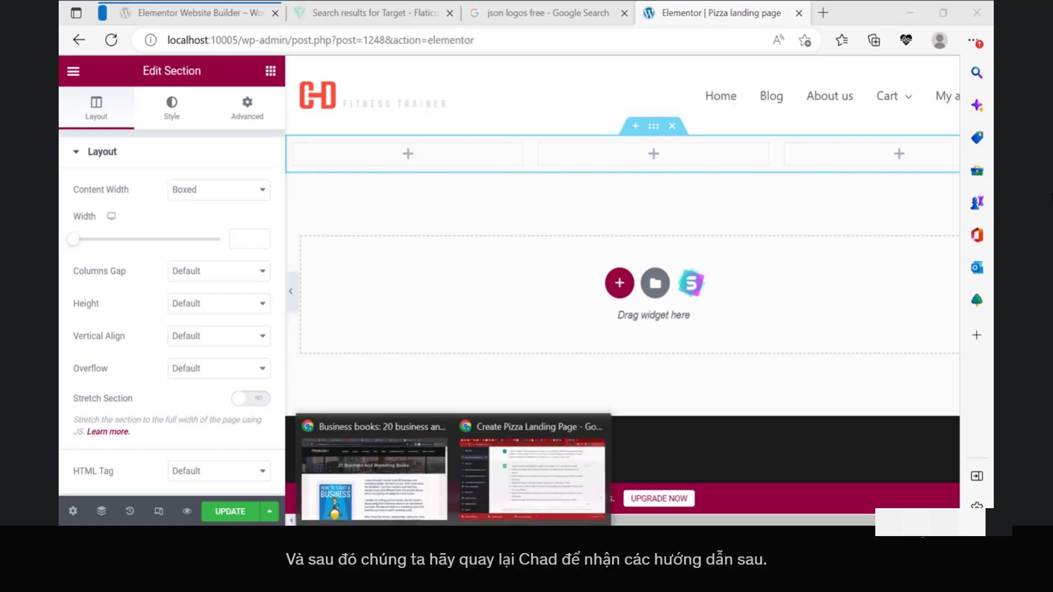
click(490, 504)
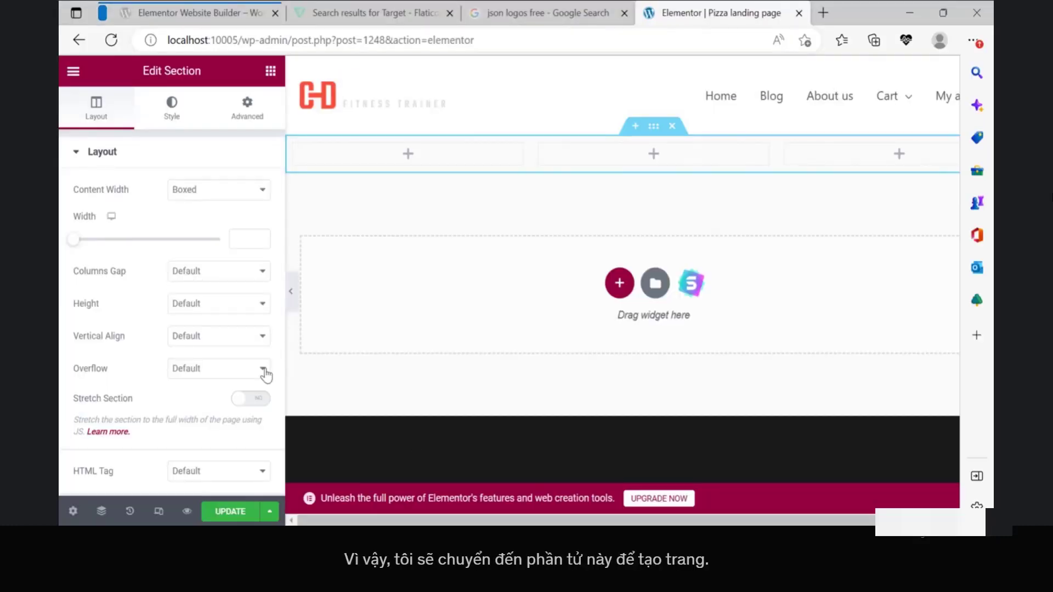
click(270, 71)
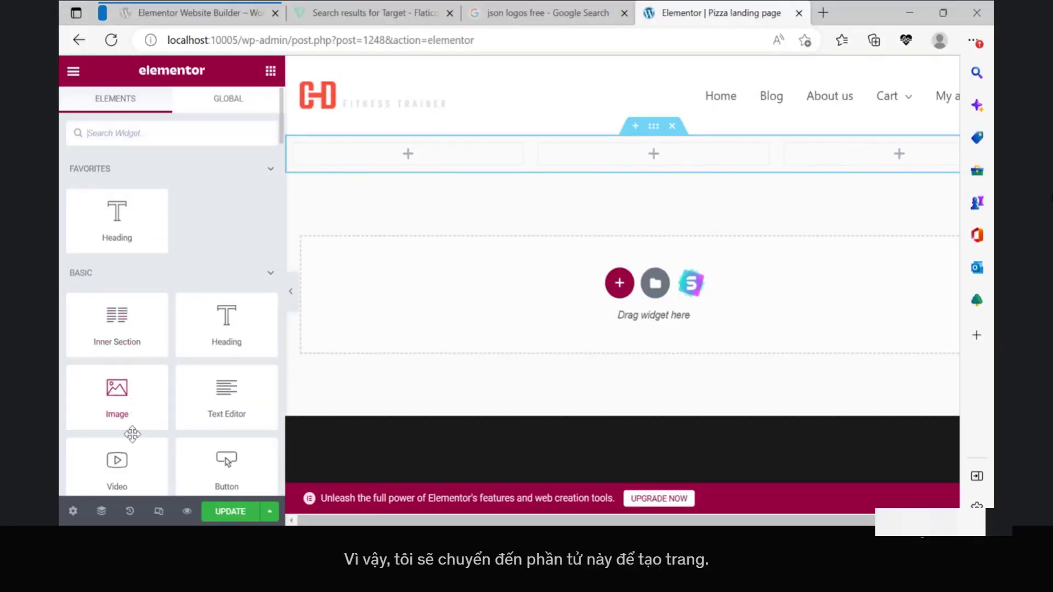
drag(118, 406, 390, 189)
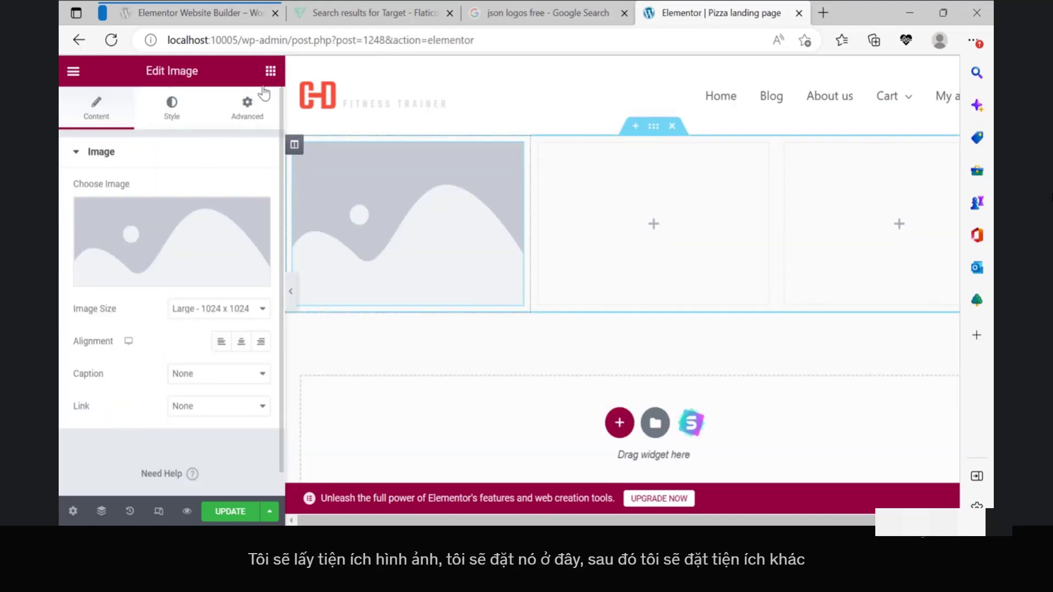
click(269, 82)
drag(117, 395, 662, 236)
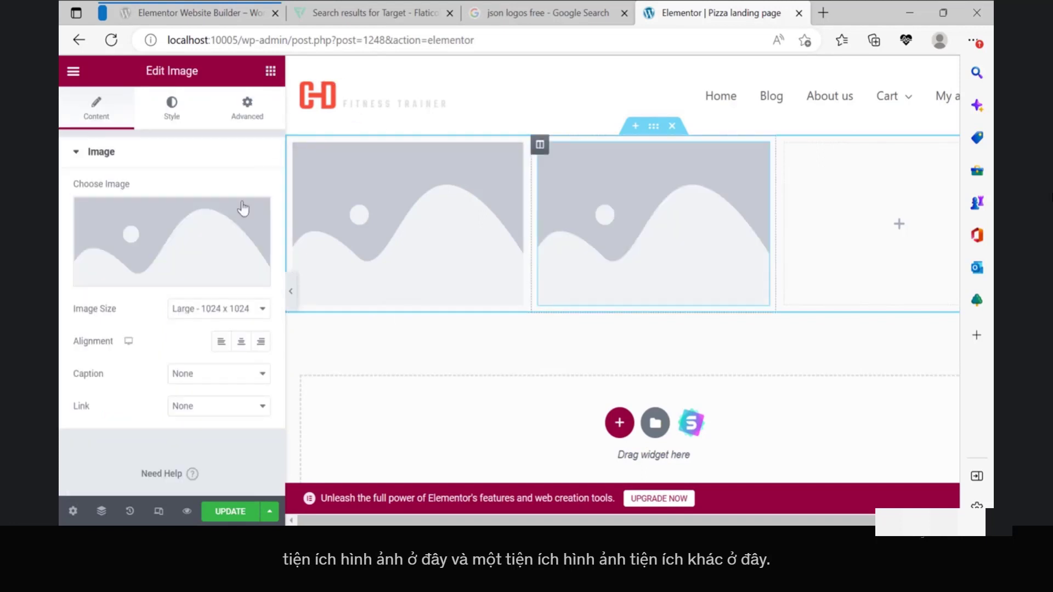
click(270, 70)
drag(103, 406, 874, 228)
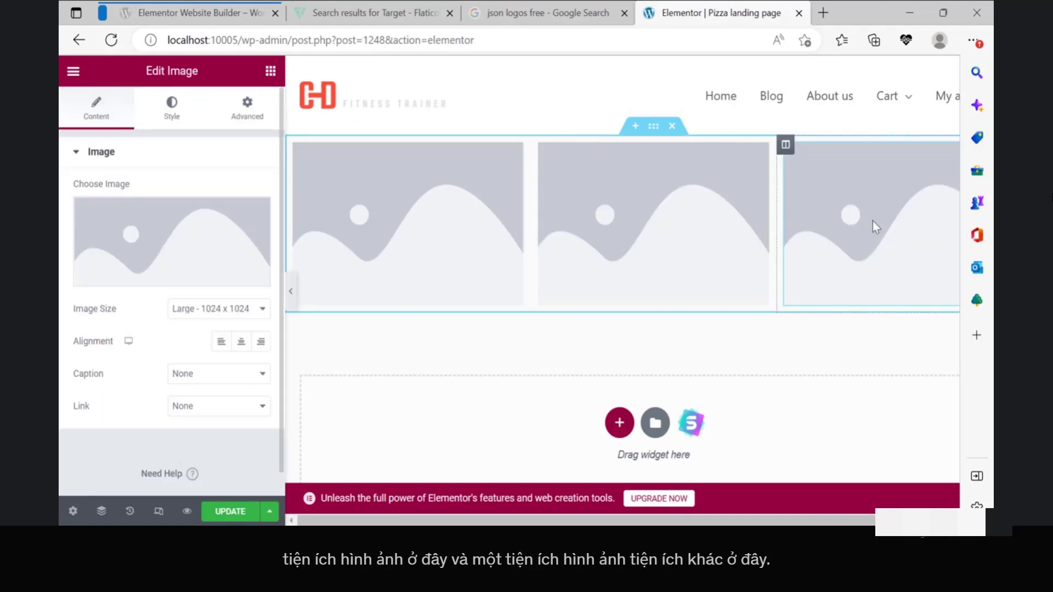
Step: Upload the pizza margerita file from the Téléchargements folder for the Image widget in the first column
click(510, 159)
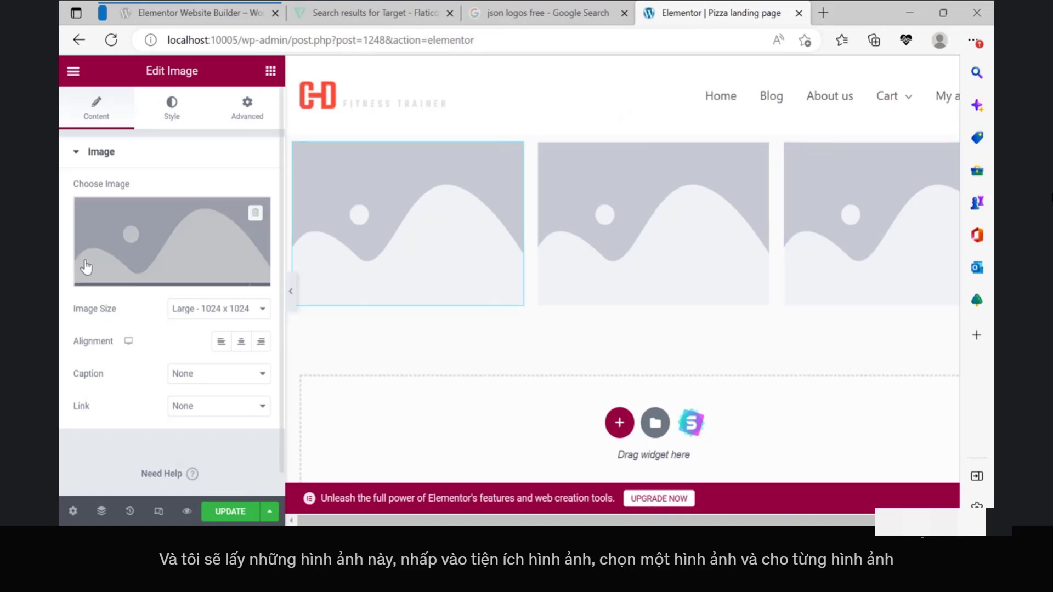
click(162, 284)
click(272, 138)
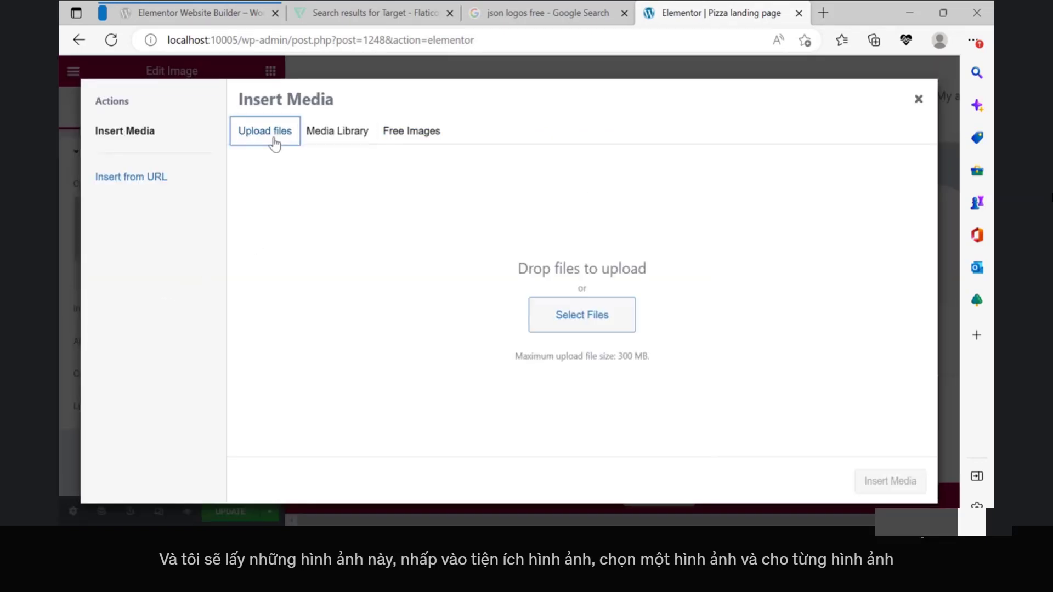
click(616, 318)
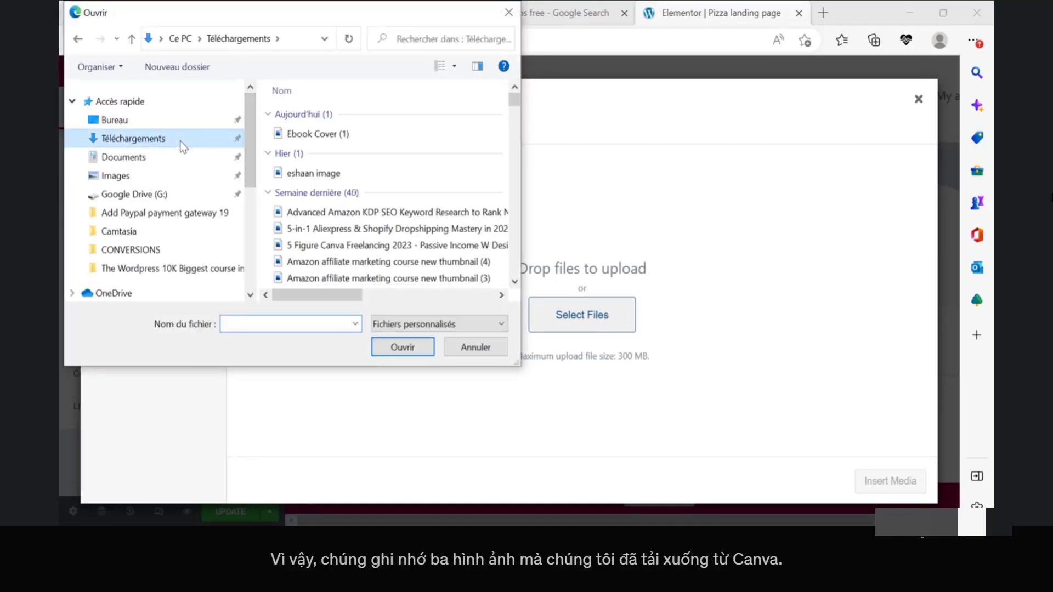
click(180, 140)
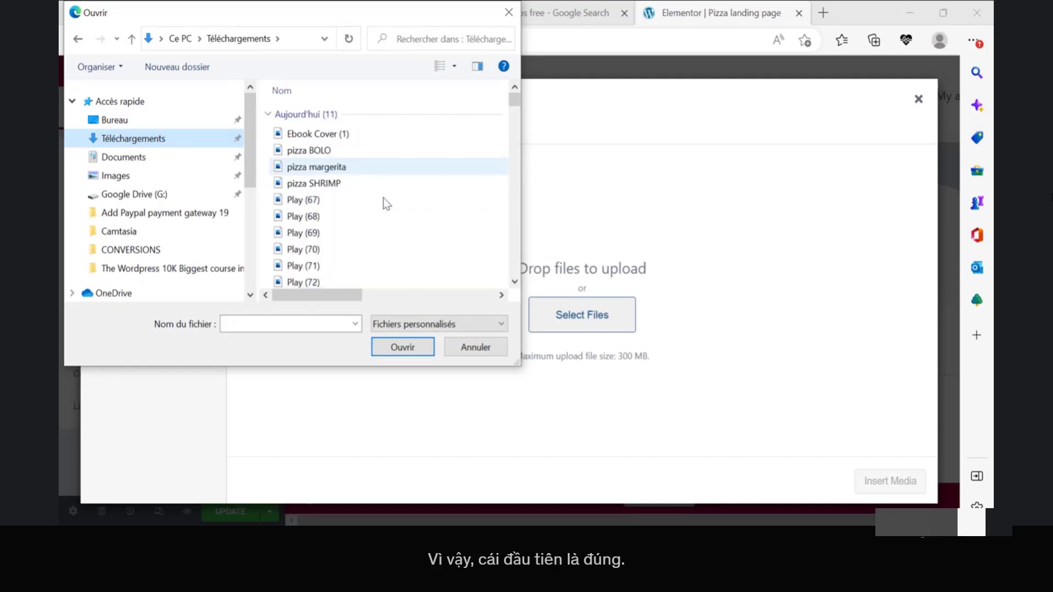
click(343, 185)
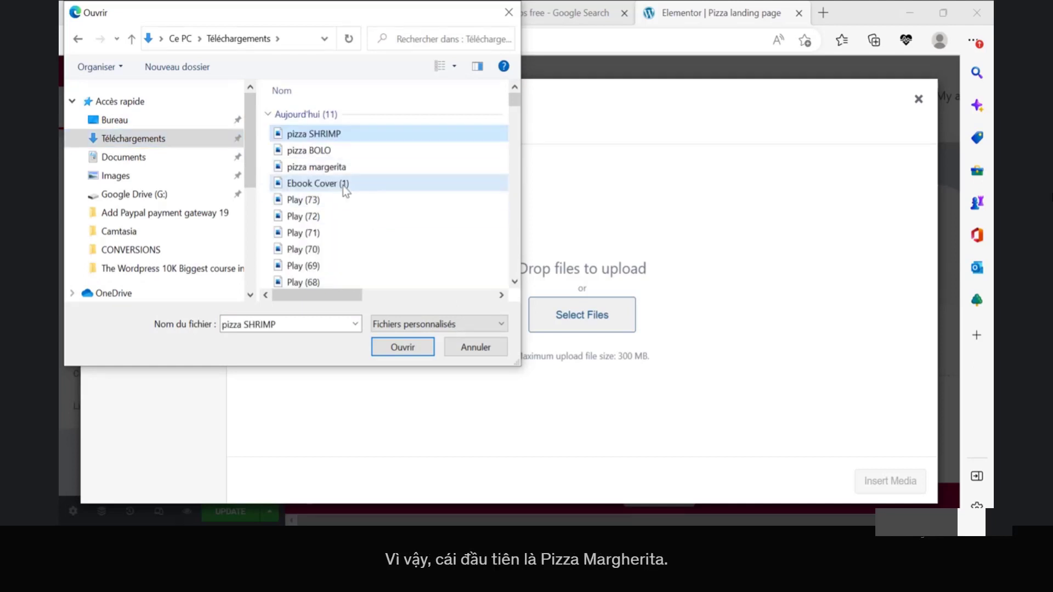
click(351, 165)
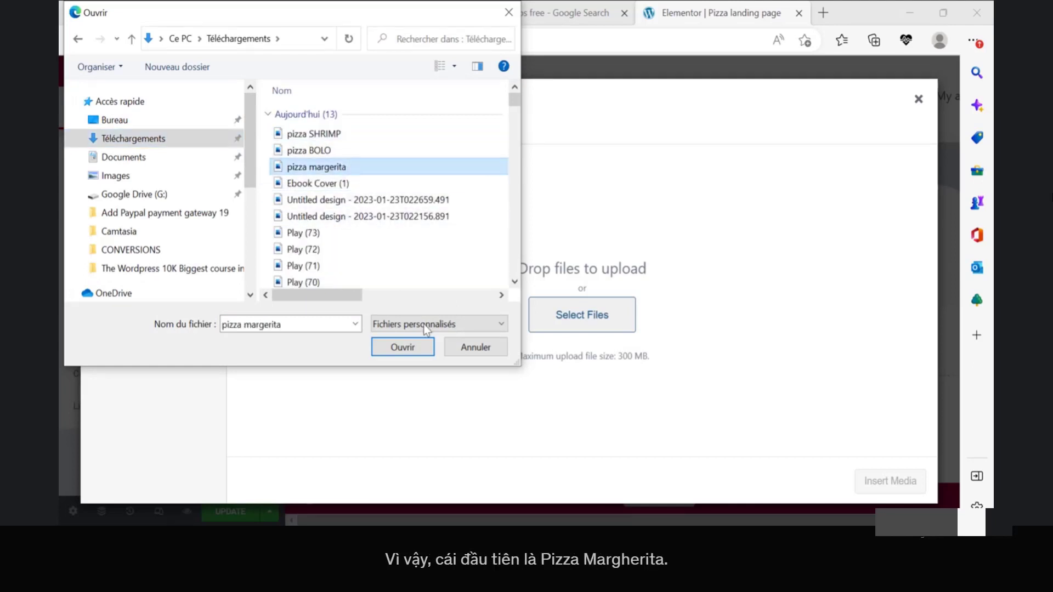
click(415, 346)
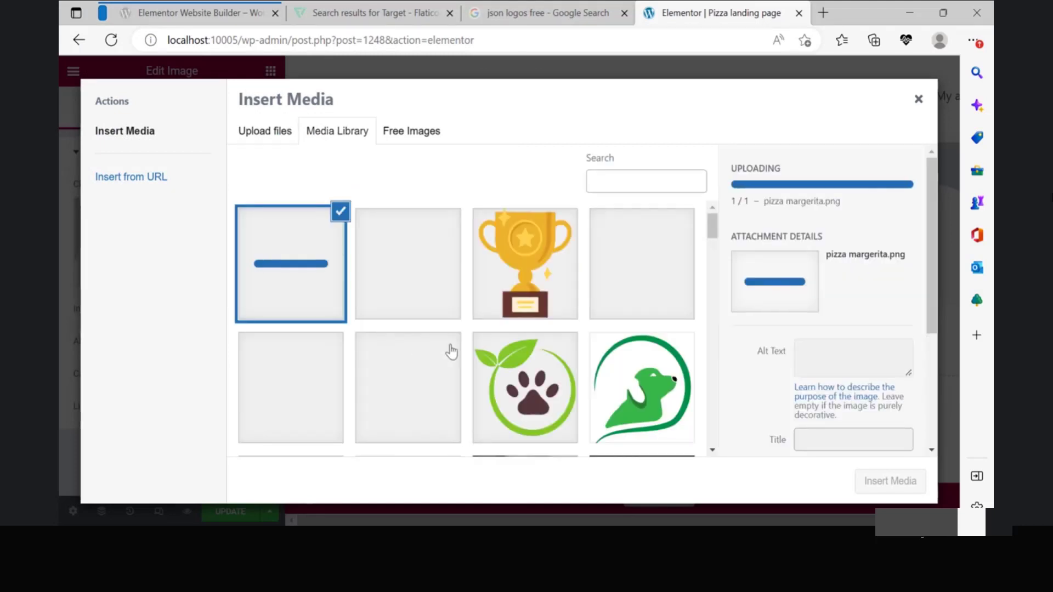
Step: Copy the image title pizza margerita into the alt text and insert the picture into the first column
click(867, 357)
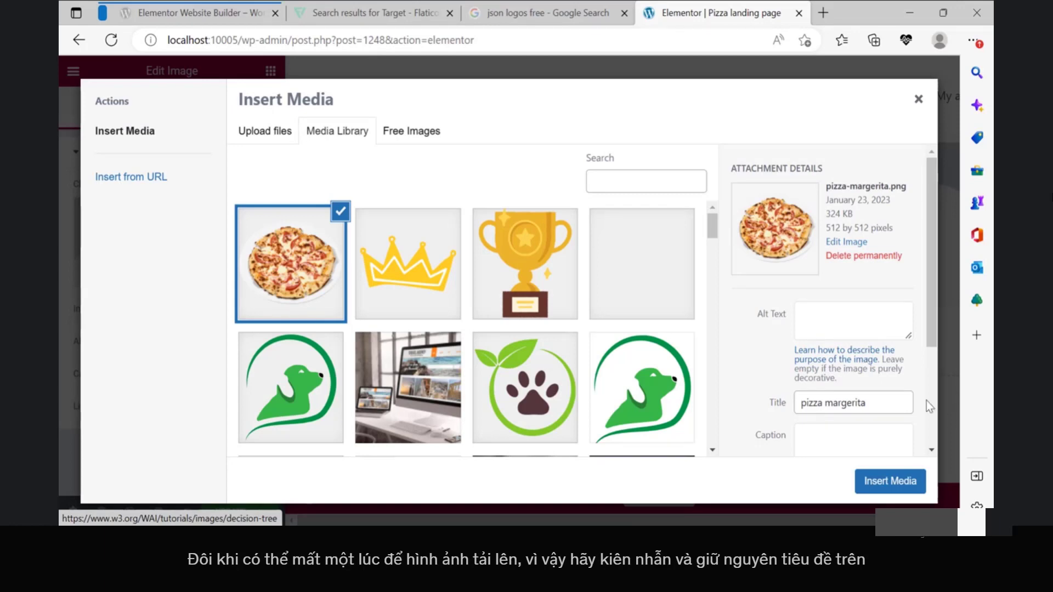
drag(893, 403, 768, 404)
key(ctrl+c)
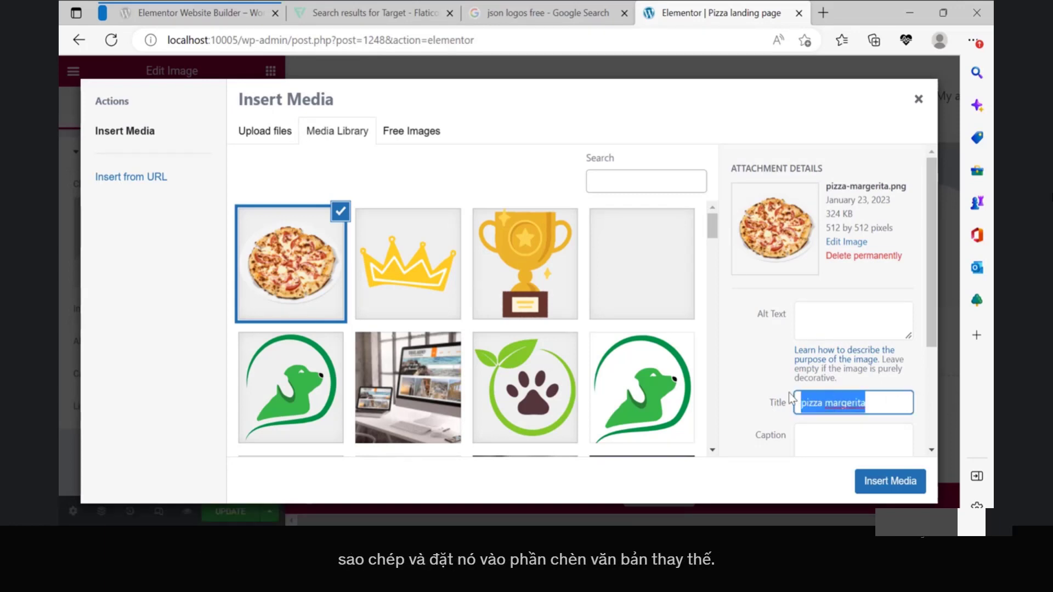
click(840, 325)
key(ctrl+v)
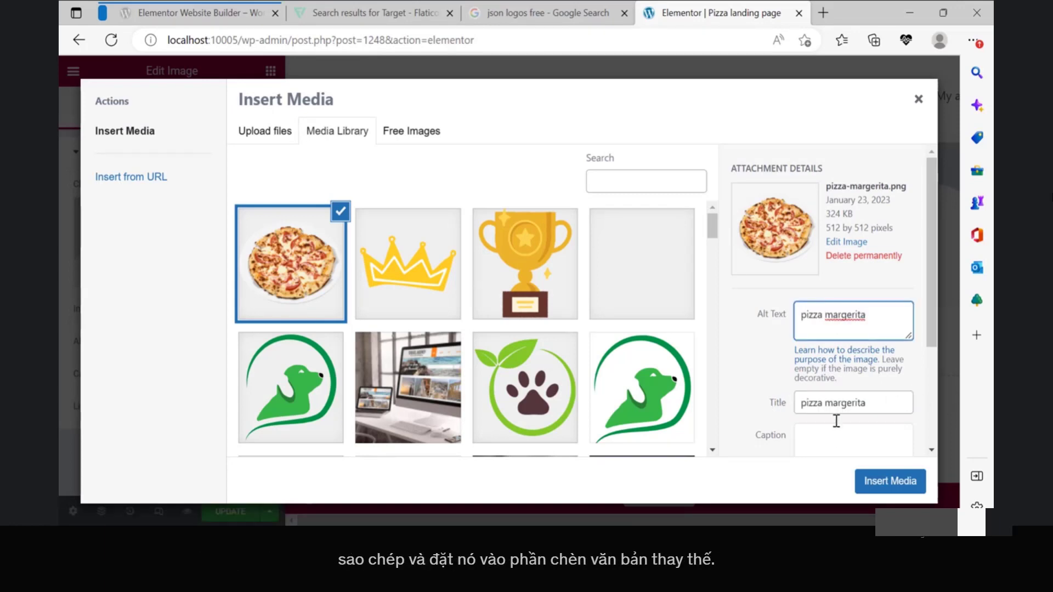
click(869, 483)
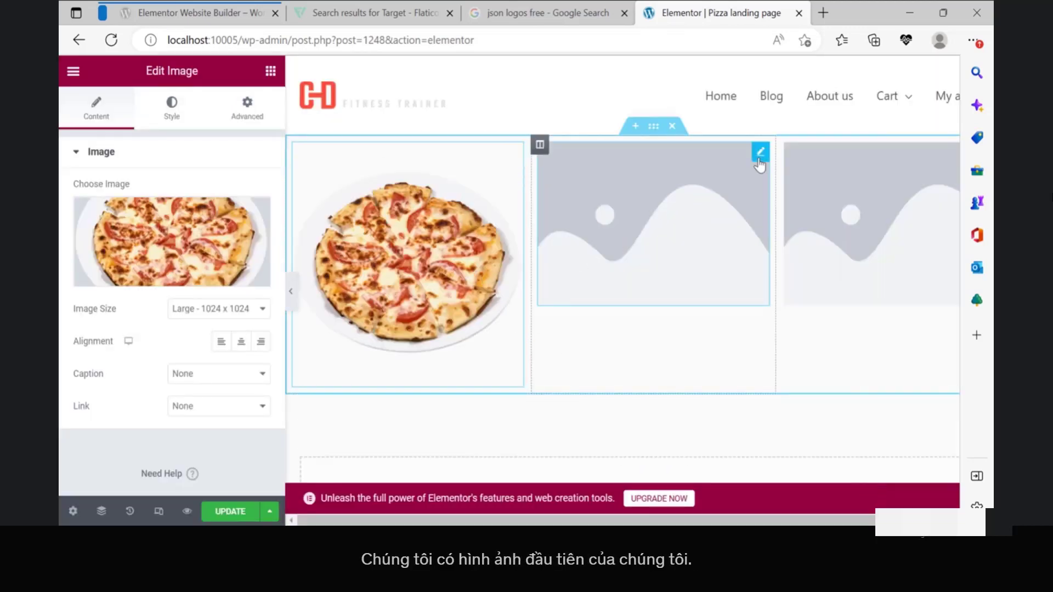
Step: Upload the pizza BOLO file from the Téléchargements folder for the Image widget in the second column
click(760, 154)
click(183, 272)
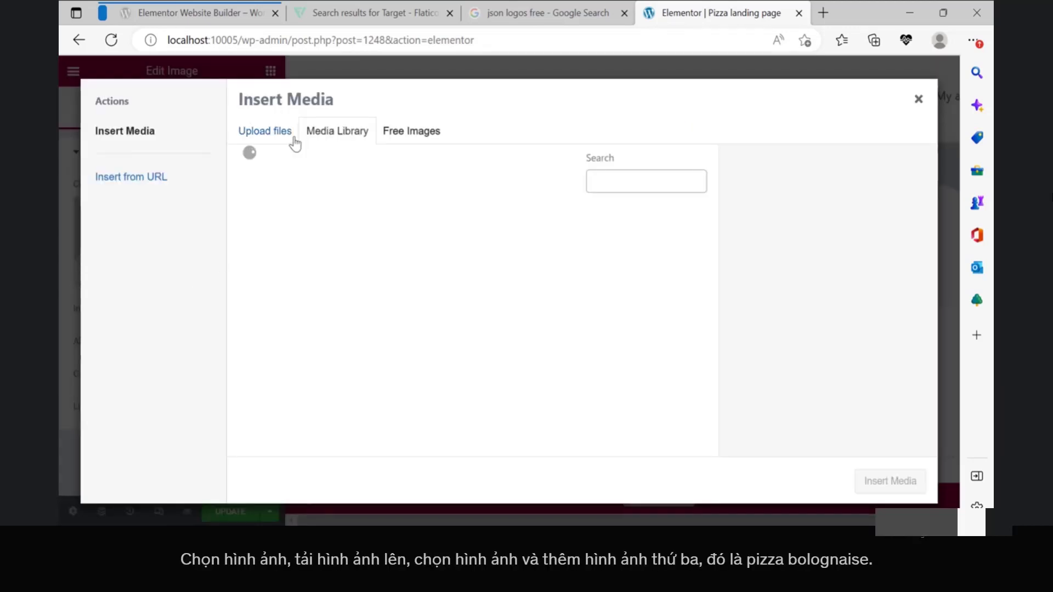
click(274, 133)
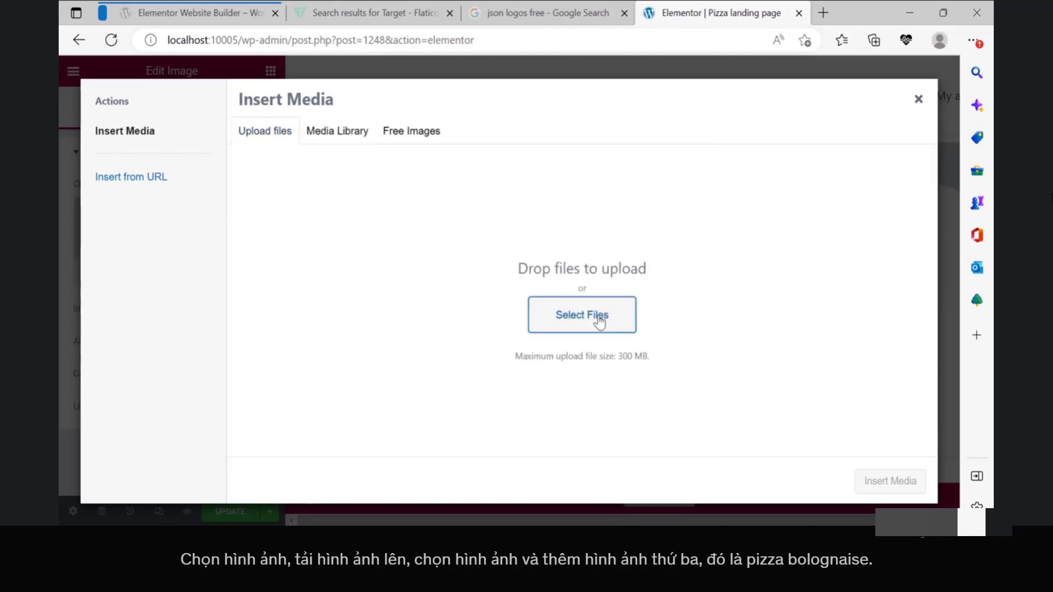
click(599, 321)
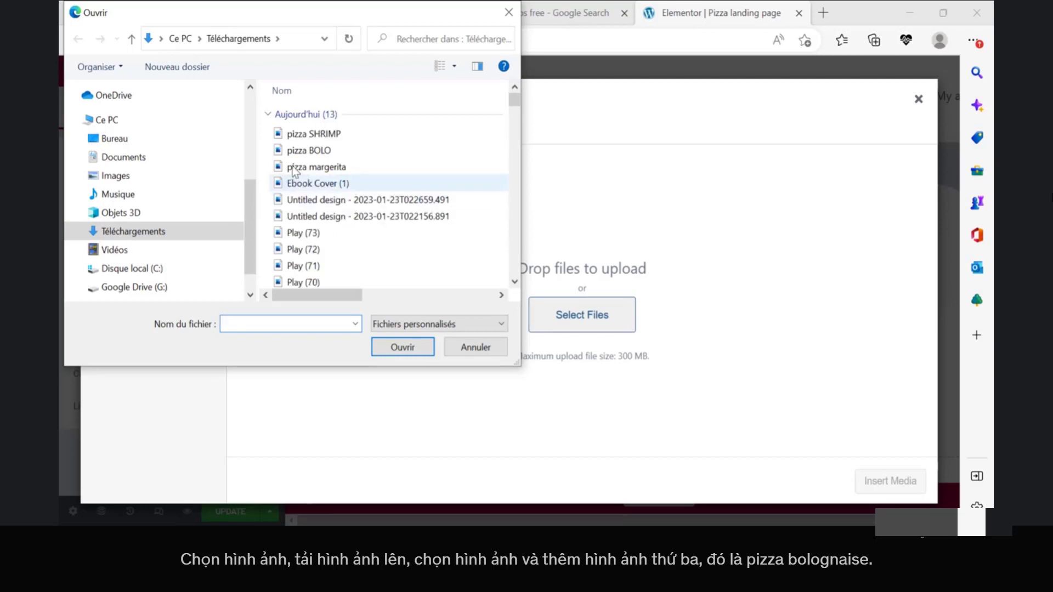
click(311, 150)
click(393, 354)
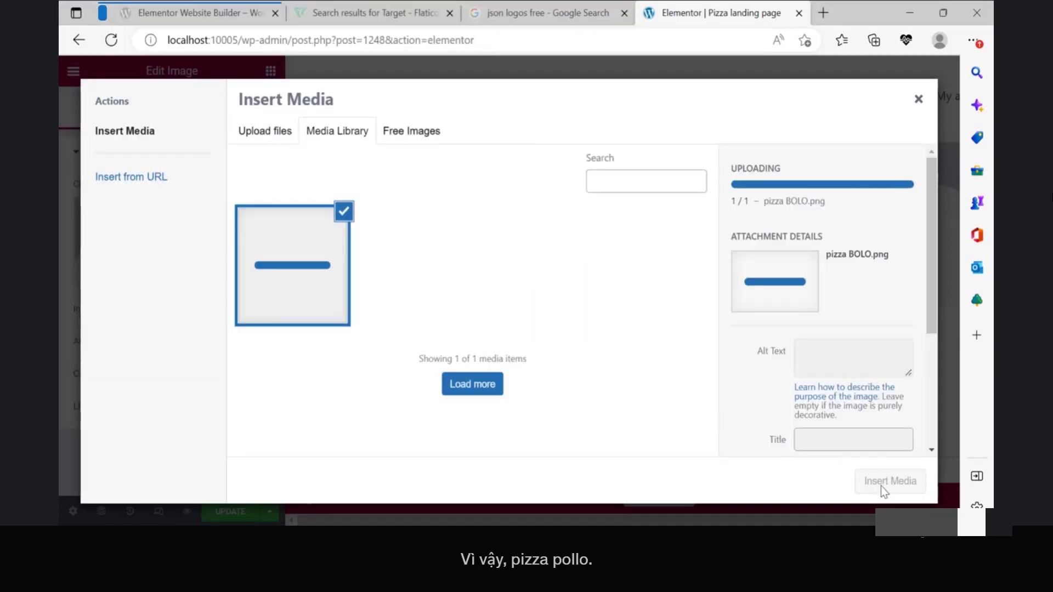
Step: Give the uploaded image the alt text Pizza Bolognaise and insert it into the second column
click(849, 356)
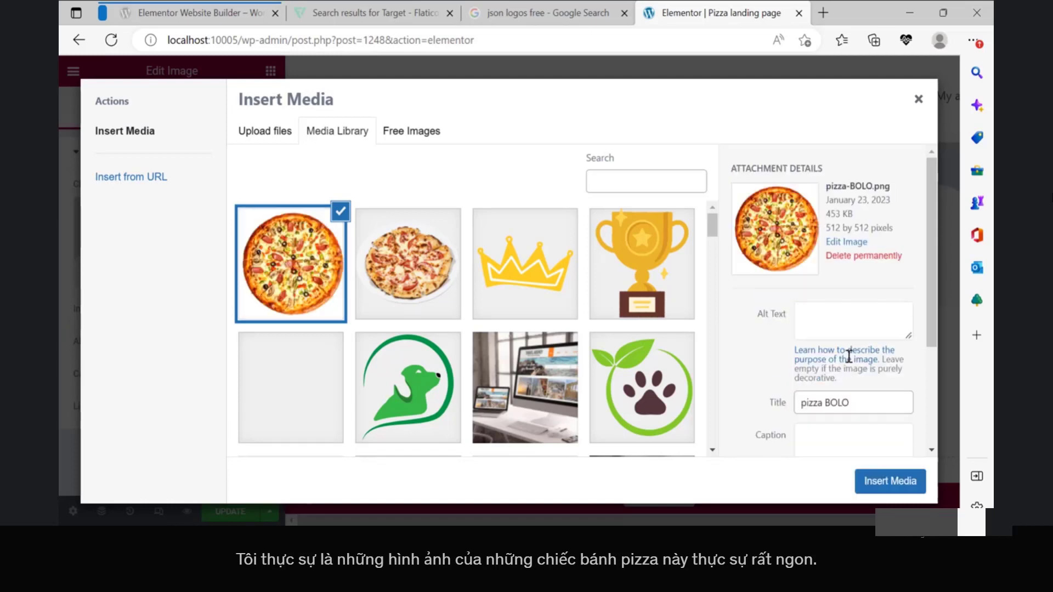
click(870, 320)
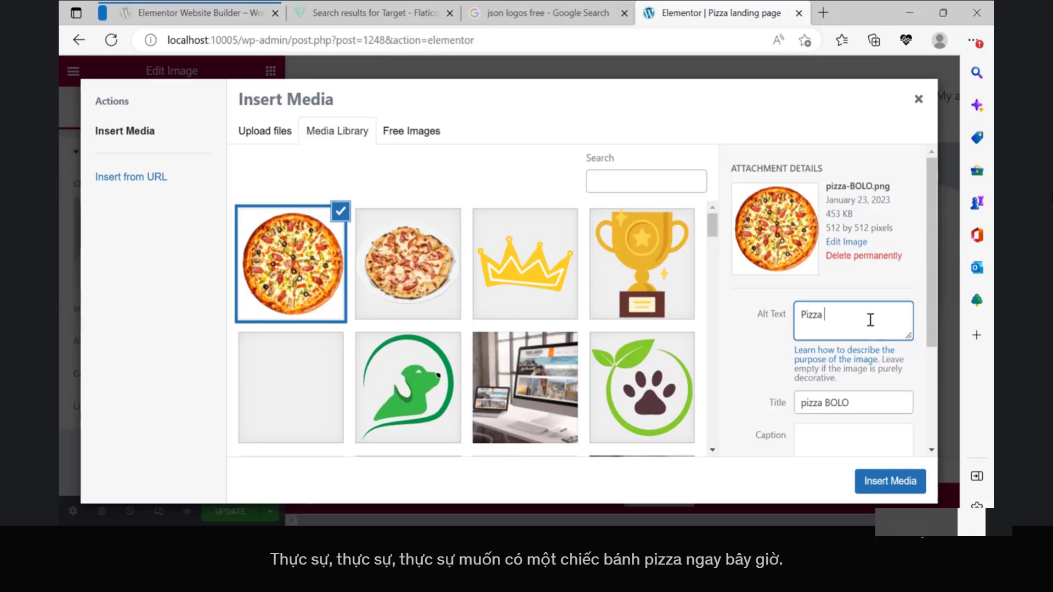
text(Pizza Bolognaise)
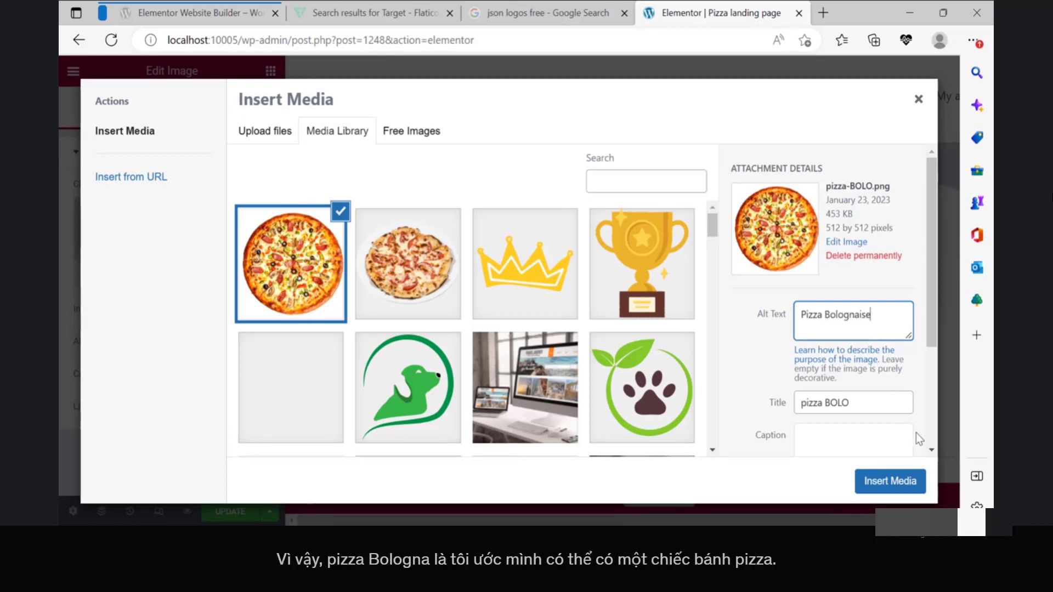
click(890, 481)
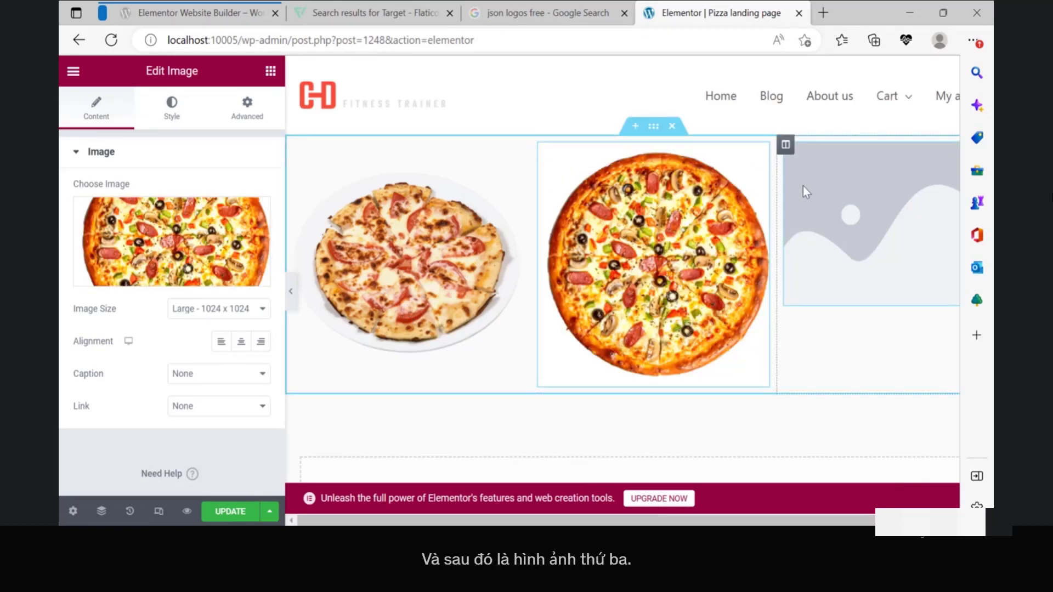
Step: Upload the pizza SHRIMP file from the Téléchargements folder for the Image widget in the third column
drag(739, 519, 804, 519)
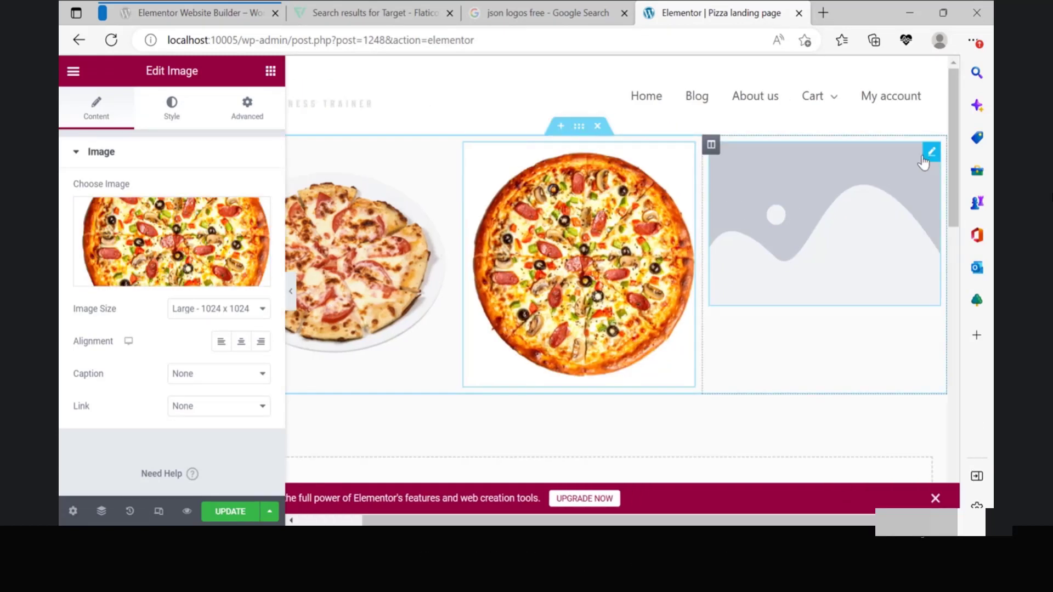
click(929, 152)
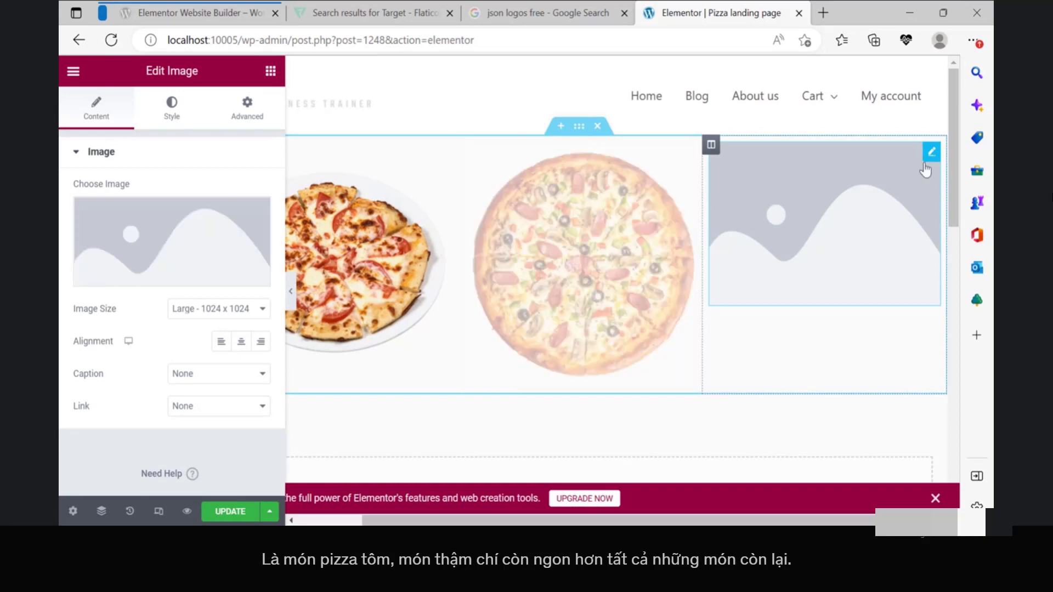
click(149, 279)
click(263, 140)
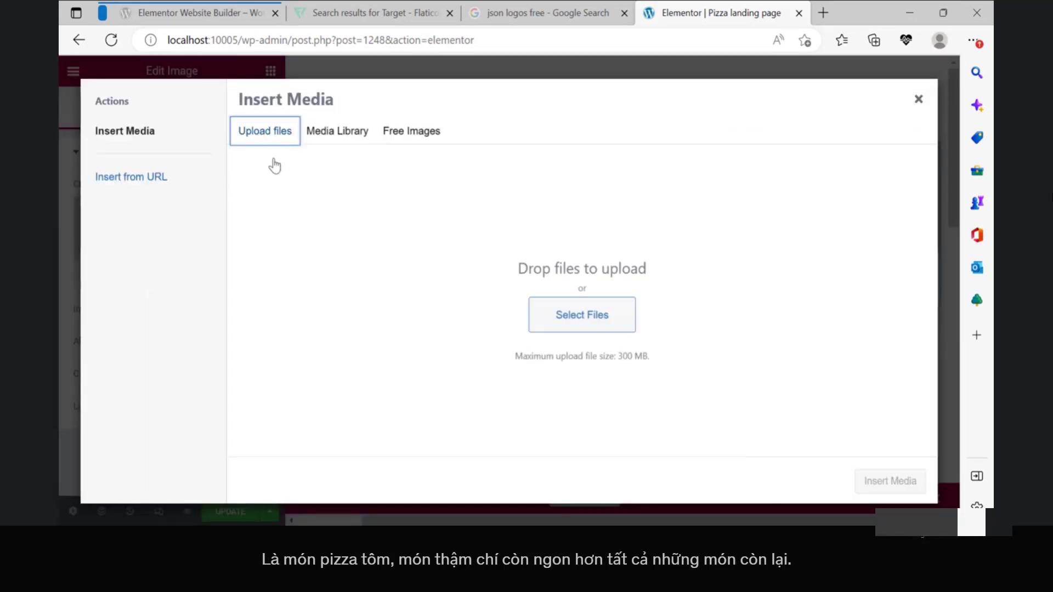
click(561, 320)
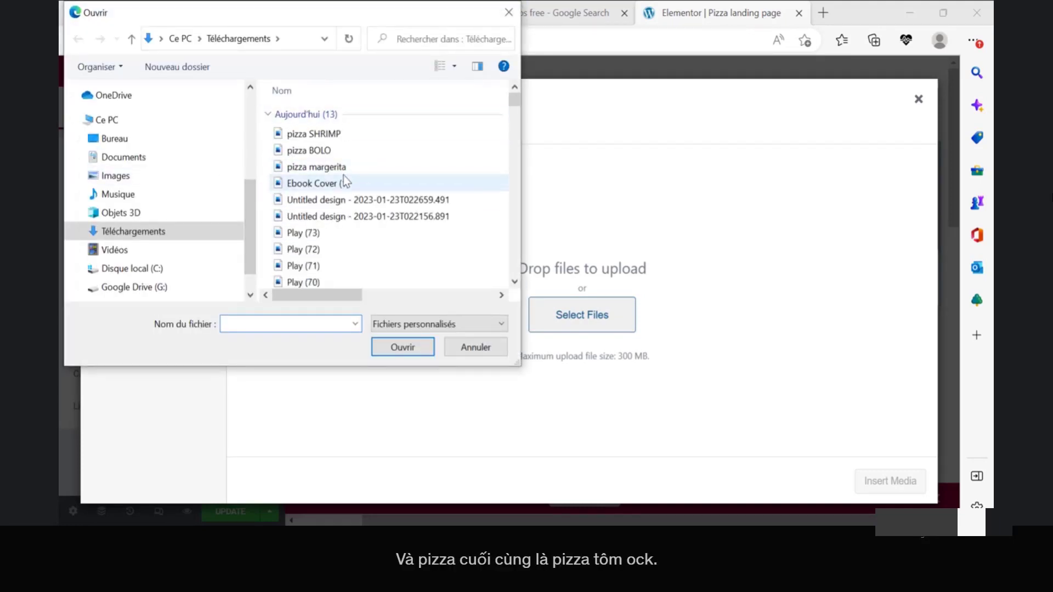
click(344, 183)
click(329, 133)
click(403, 347)
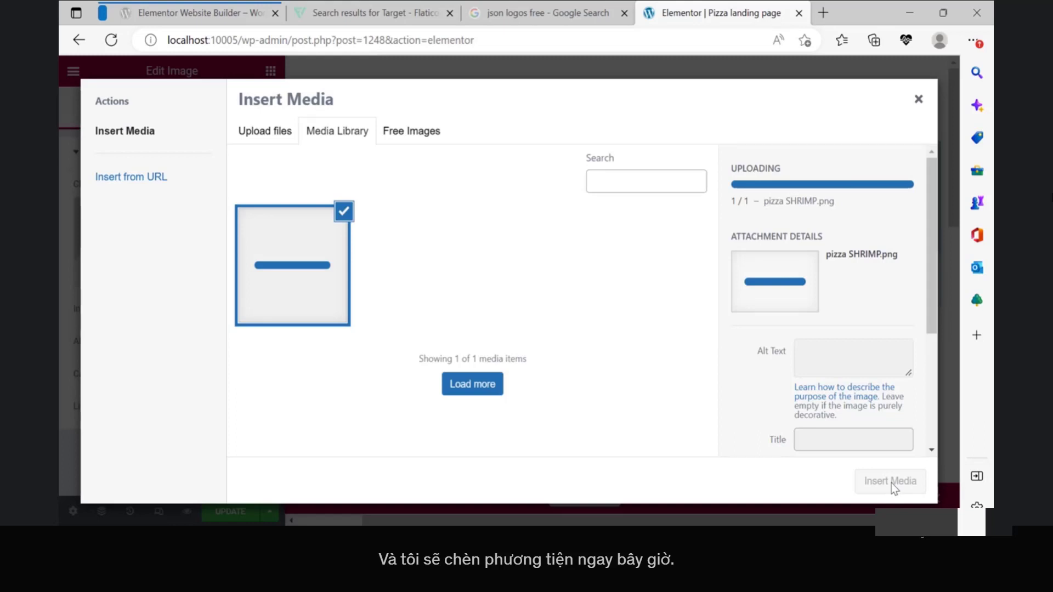
Step: Give the uploaded image the alt text Pizza Shrimp and insert it into the third column
click(843, 355)
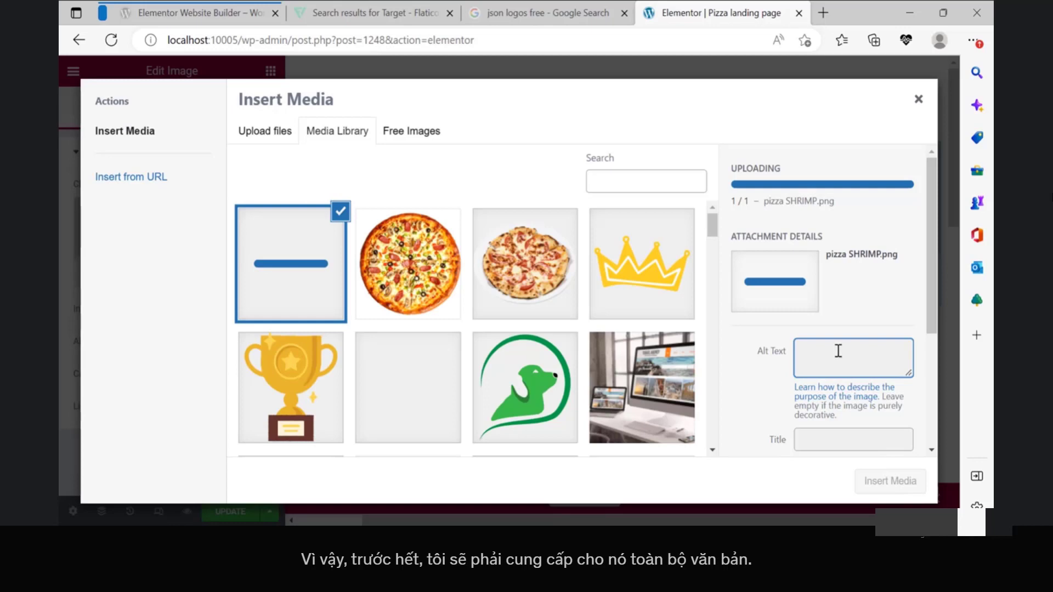
click(840, 328)
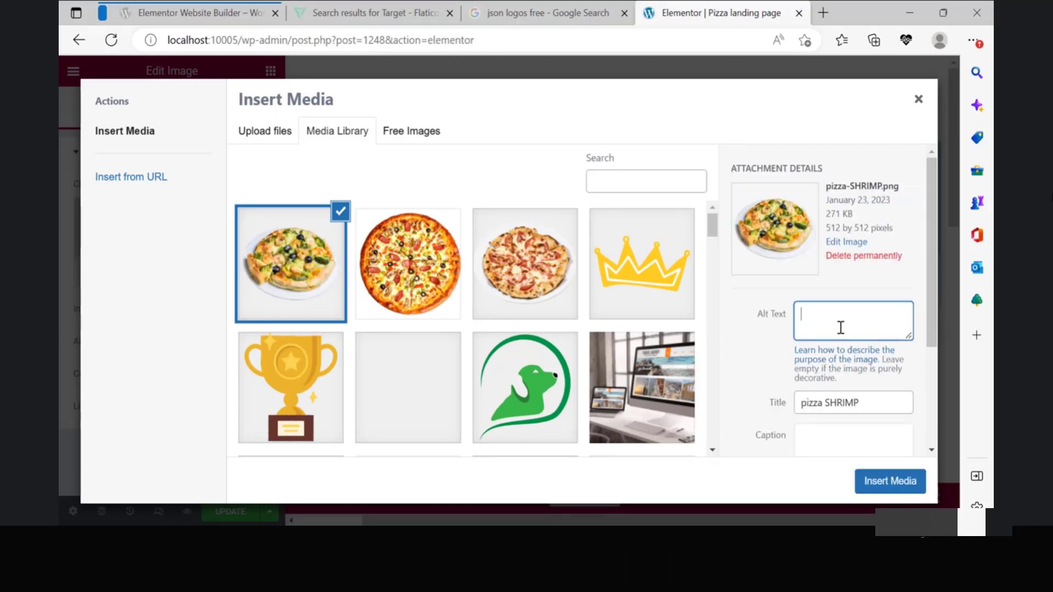
text(Pizza Sh)
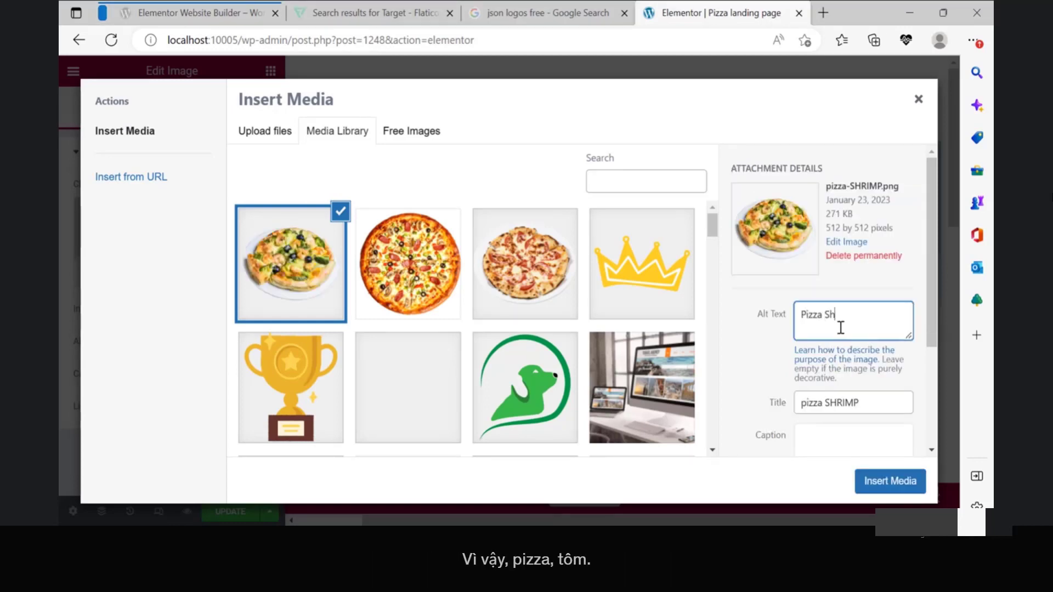
text(rimp)
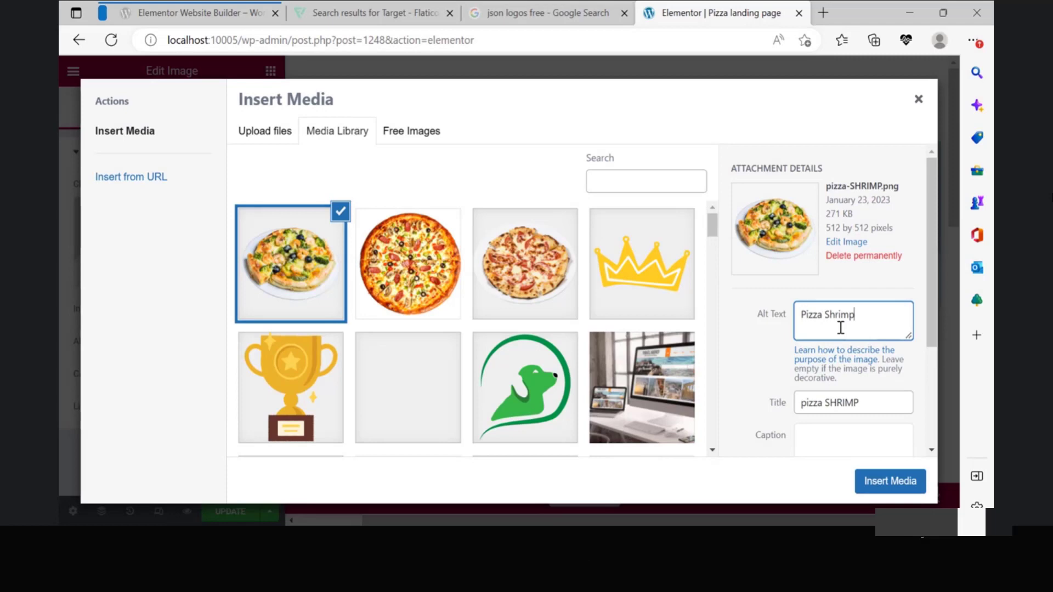
click(881, 481)
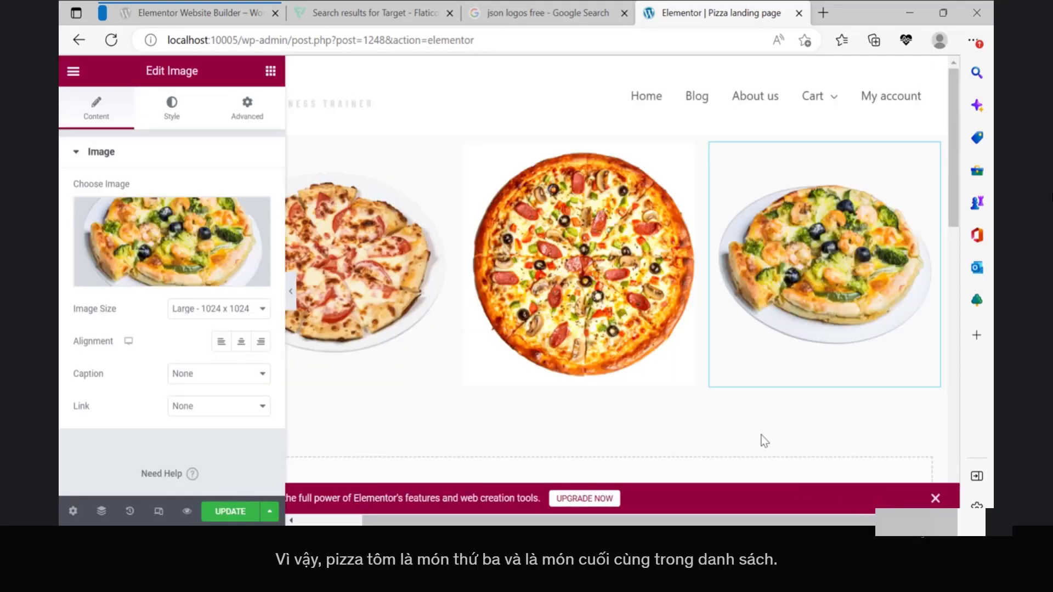
Step: Update the page to save the changes, and switch to Chrome to read the next steps of the ChatGPT plan
click(231, 513)
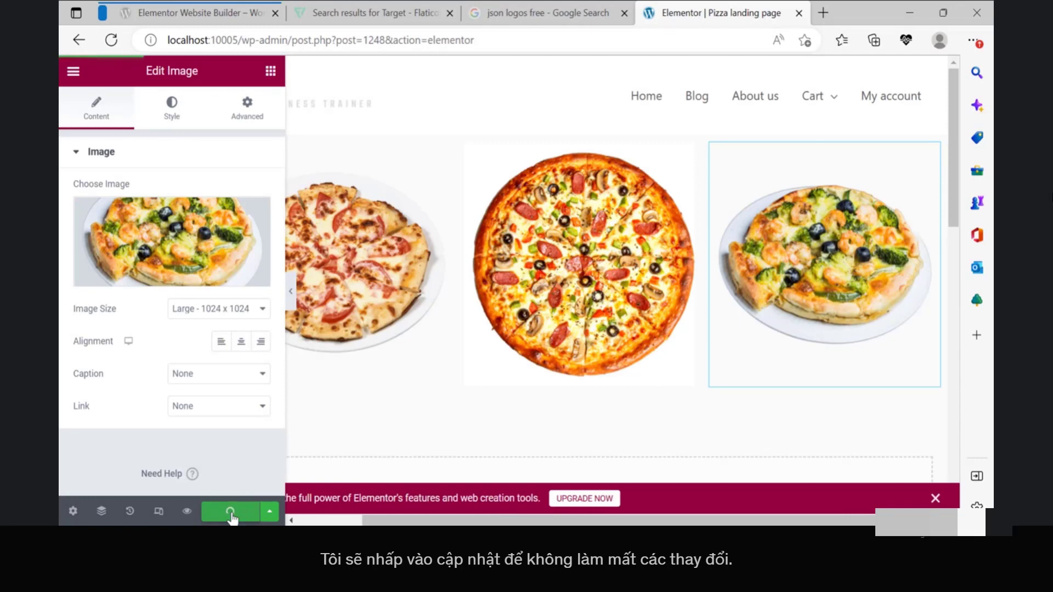
click(453, 540)
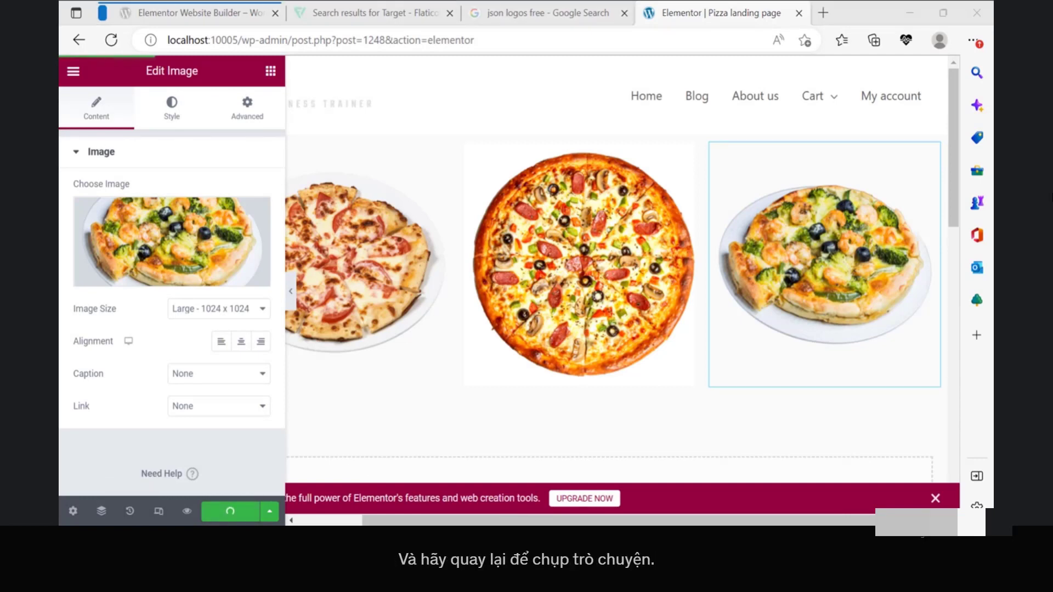
click(521, 480)
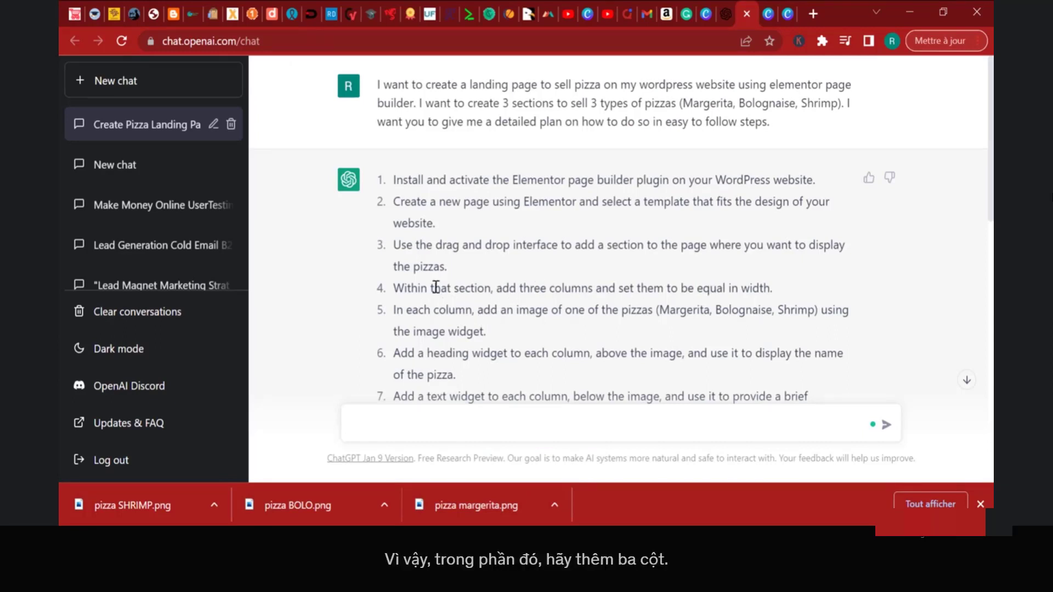
scroll(618, 316, down, 2)
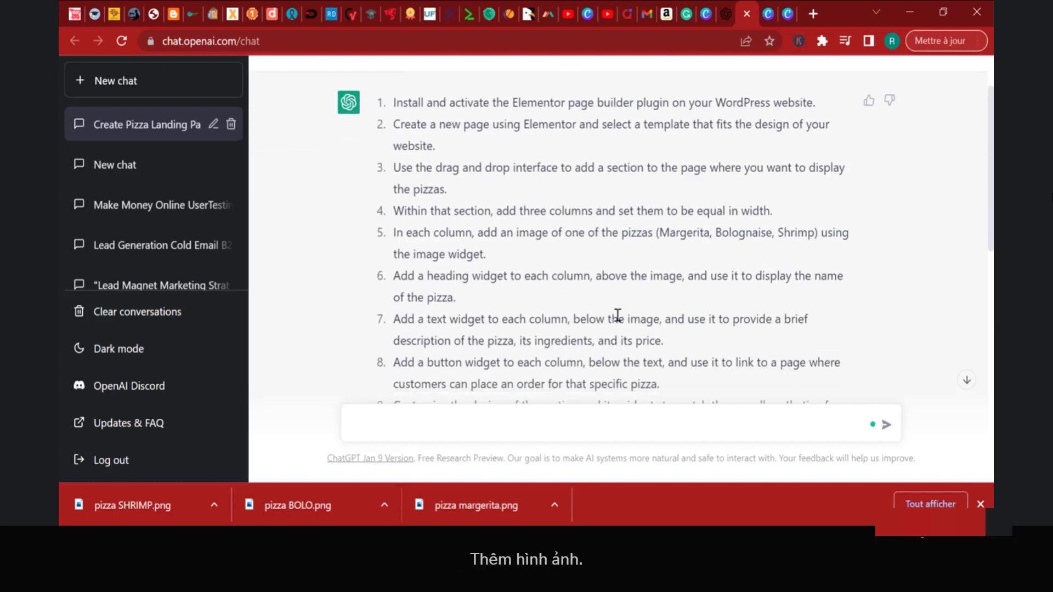
scroll(537, 237, down, 2)
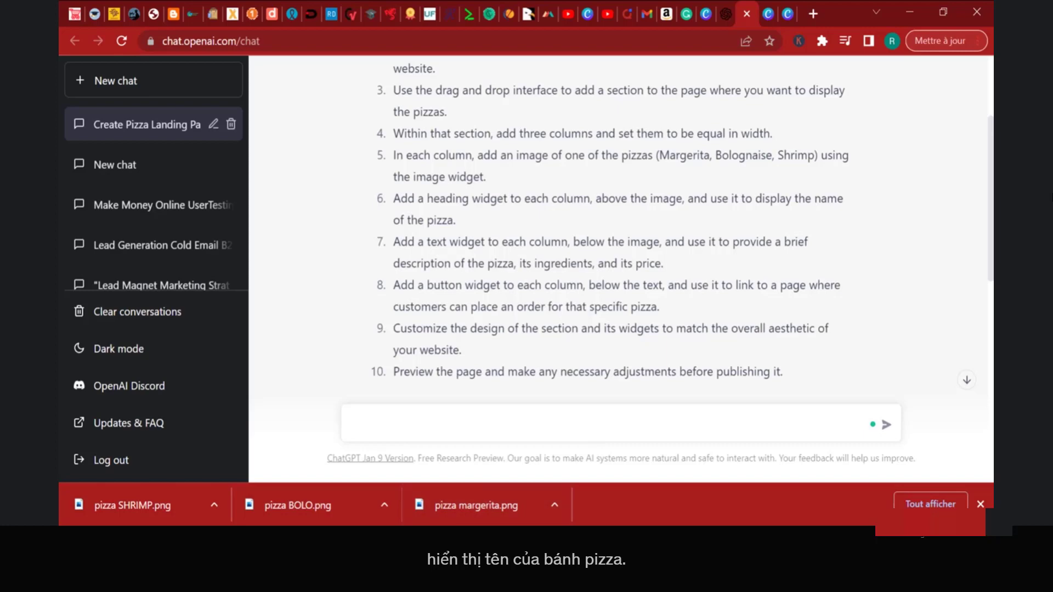
Step: Return to the Elementor editor in Edge and add a Heading widget above the pizza image in each of the three columns
key(alt+Tab)
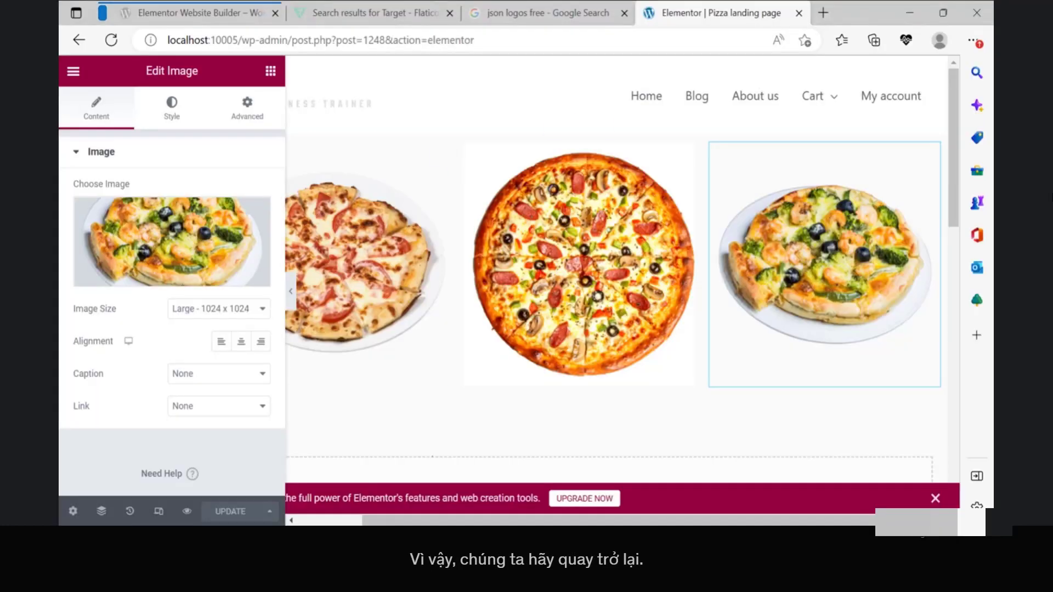
click(268, 88)
drag(226, 324, 378, 164)
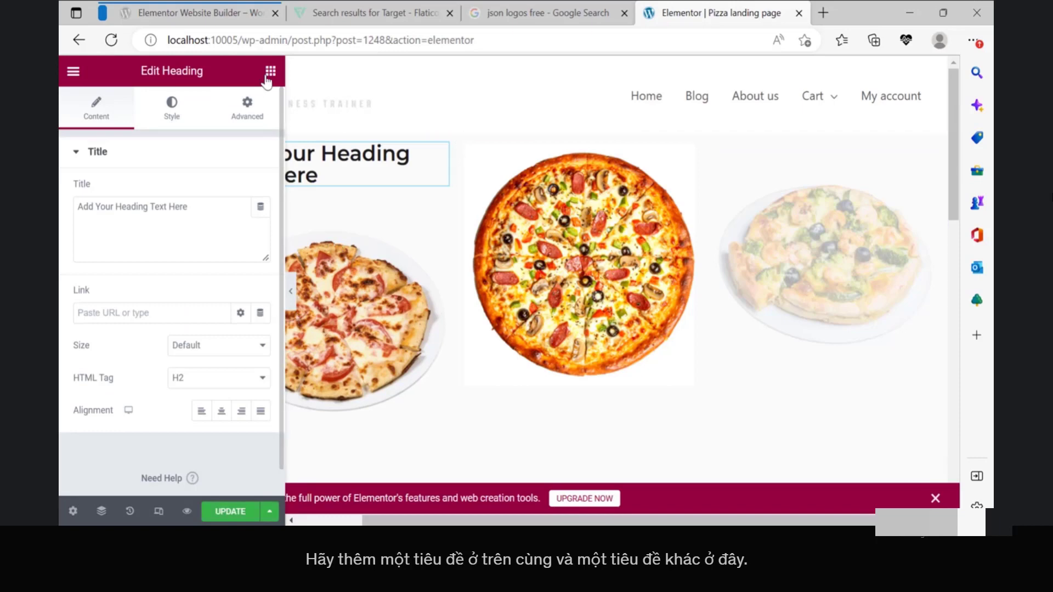
click(268, 77)
drag(227, 321, 580, 147)
click(271, 71)
drag(223, 343, 799, 173)
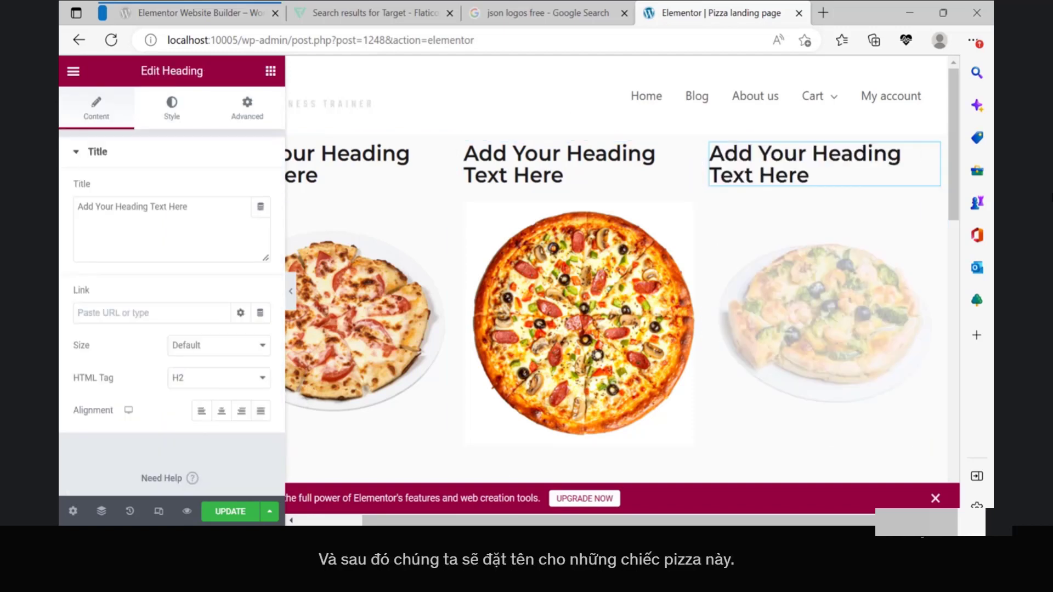
Step: Set the title of the first column's heading to Pizza Margerita
drag(529, 520, 459, 520)
click(399, 146)
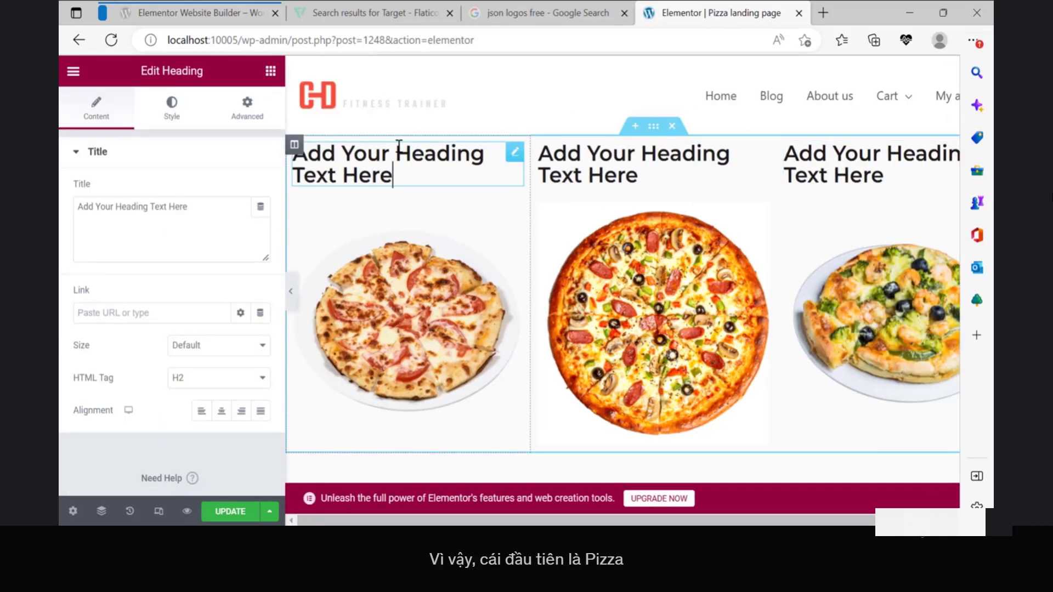
drag(192, 207, 61, 198)
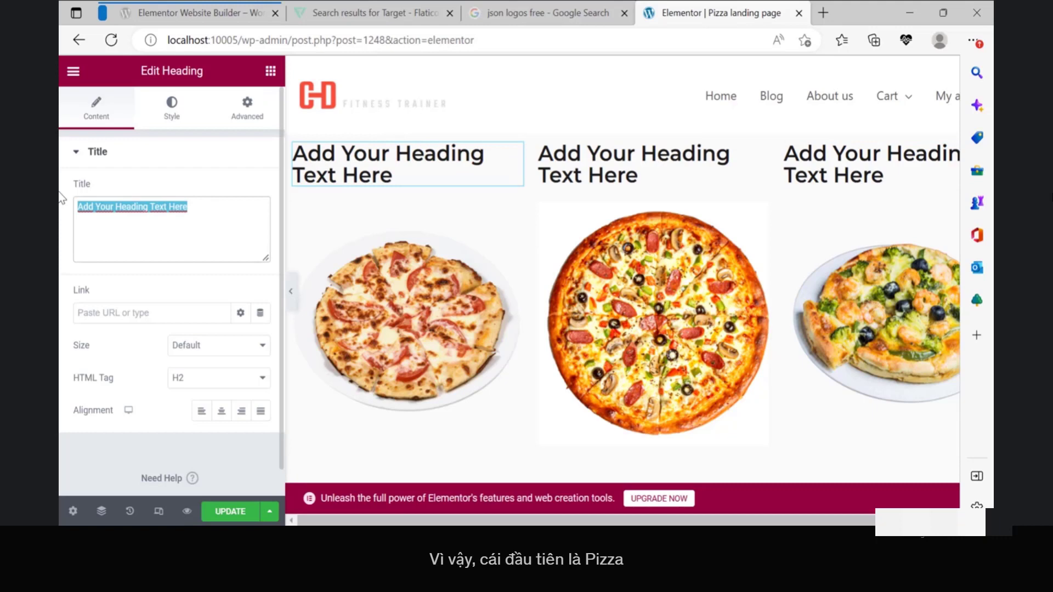
key(BackSpace)
text(Pi)
key(BackSpace)
key(BackSpace)
text(Pi)
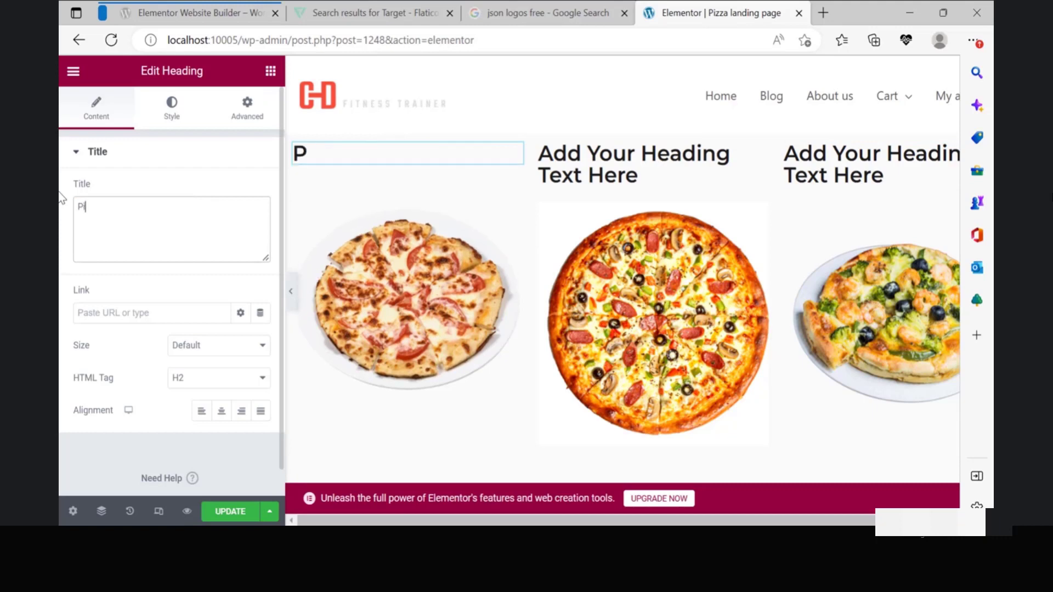
text(zza Mar)
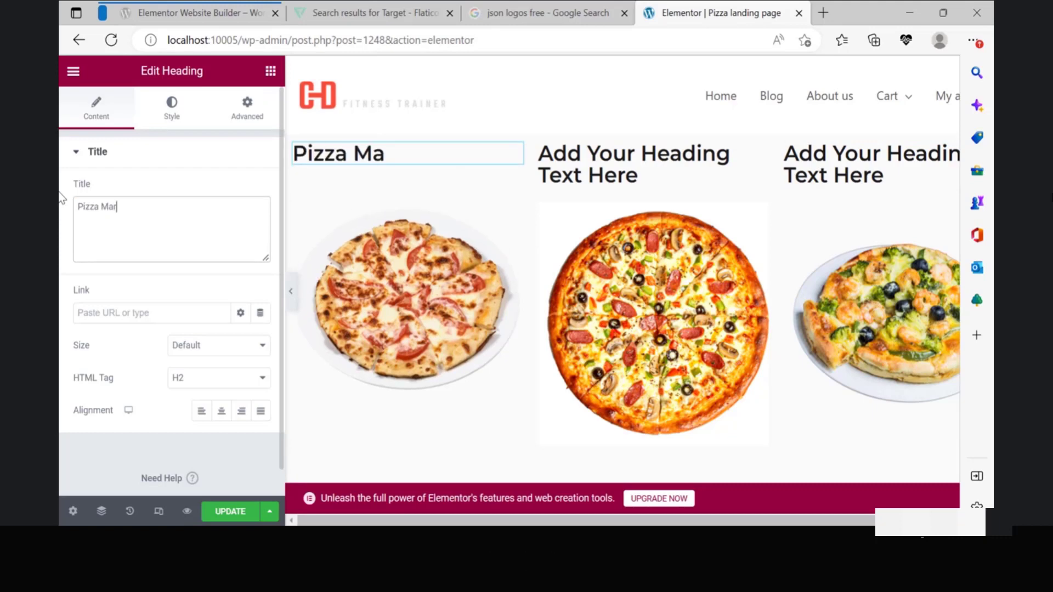
text(gerita)
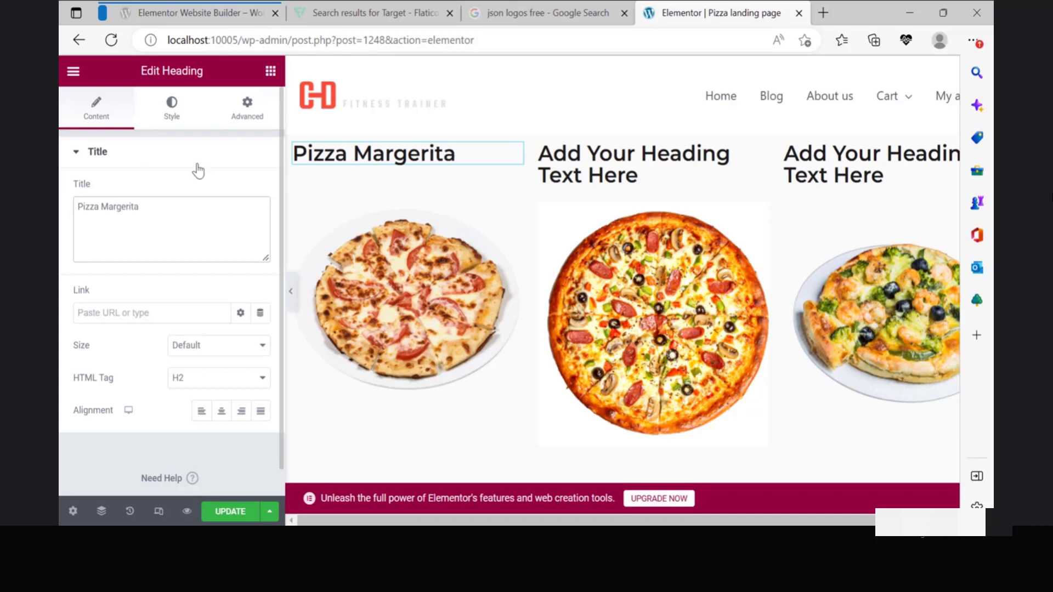
Step: Replace the placeholder title of the second column's heading with Pizza Bolognaise
click(586, 164)
click(157, 212)
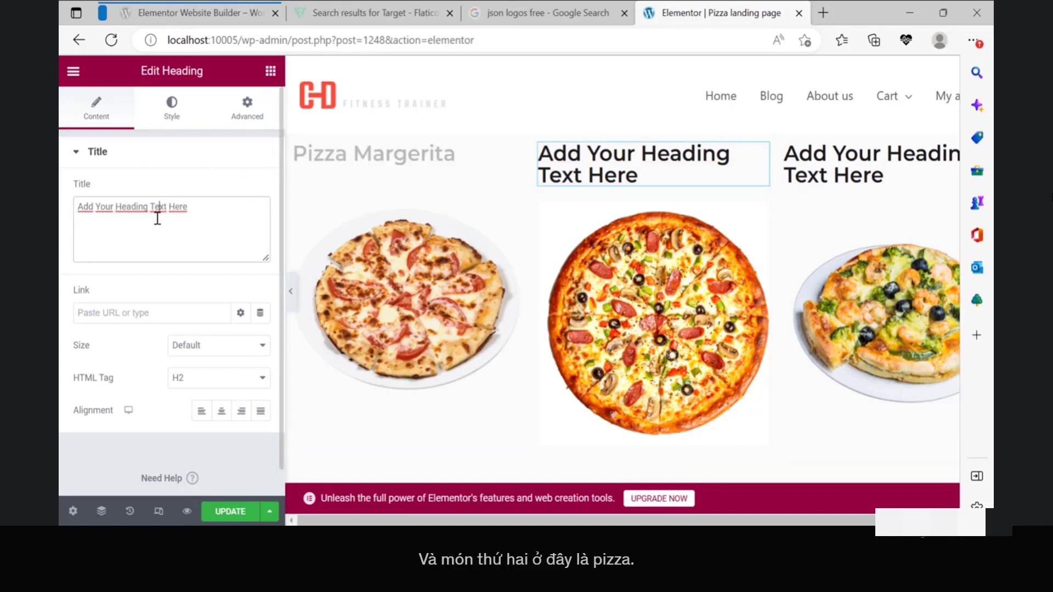
key(ctrl+a)
text(Piz)
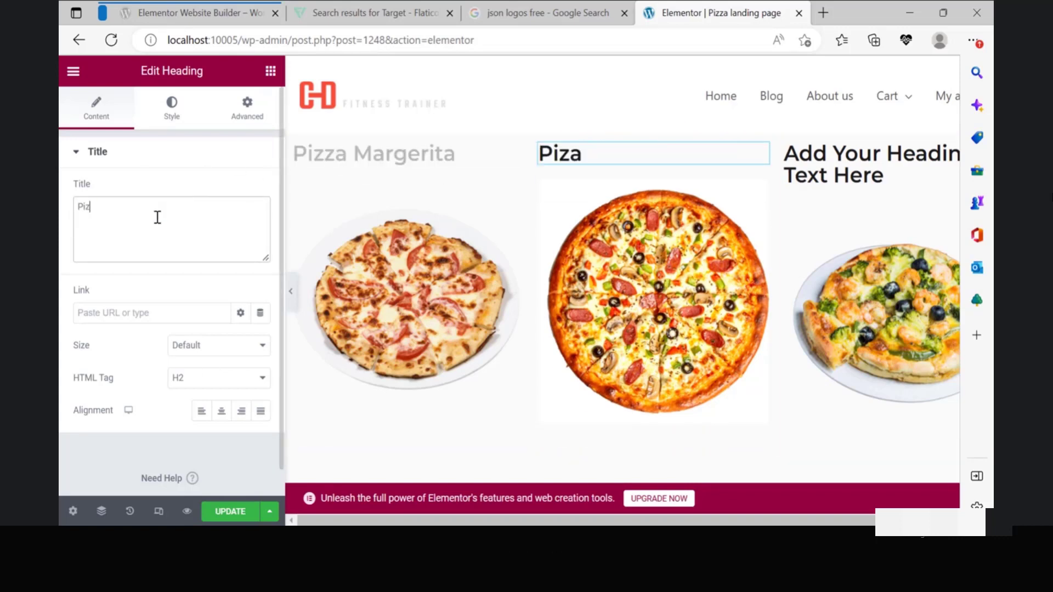
text(za Bolog)
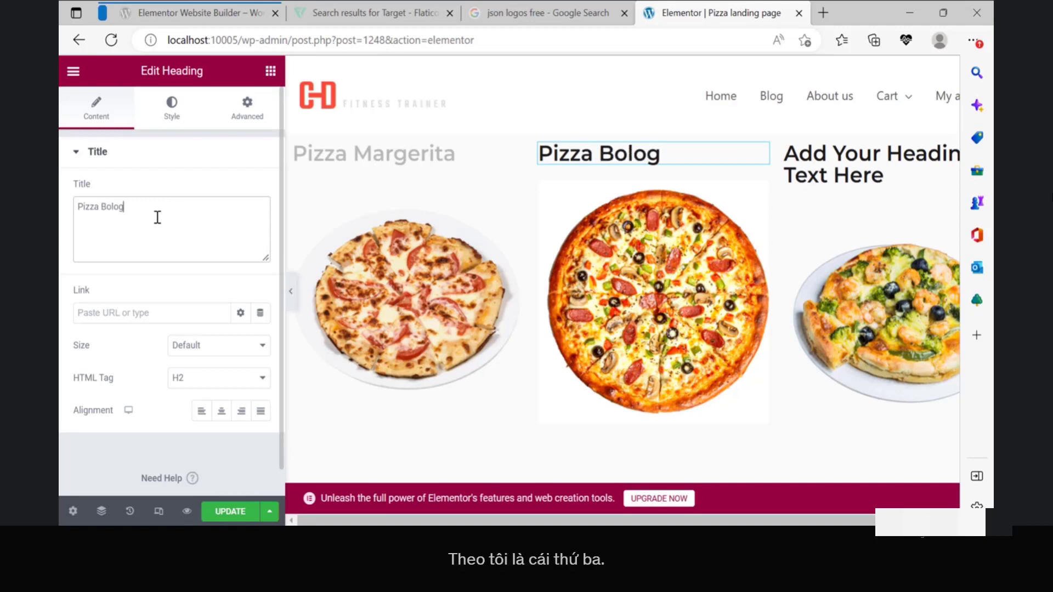
text(naise)
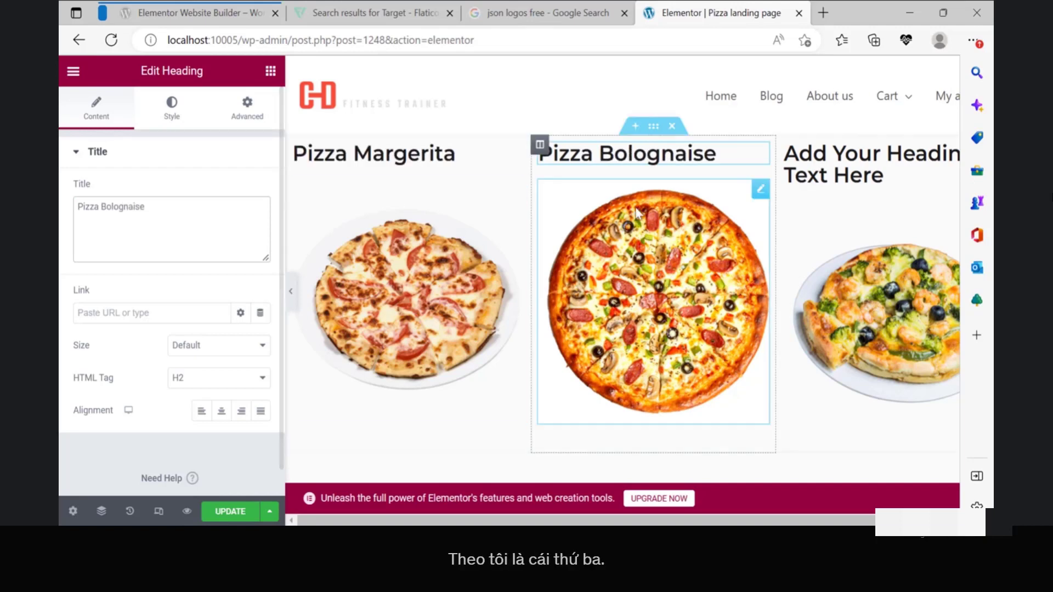
Step: Replace the placeholder title of the third column's heading with Pizza Shrimp
click(849, 151)
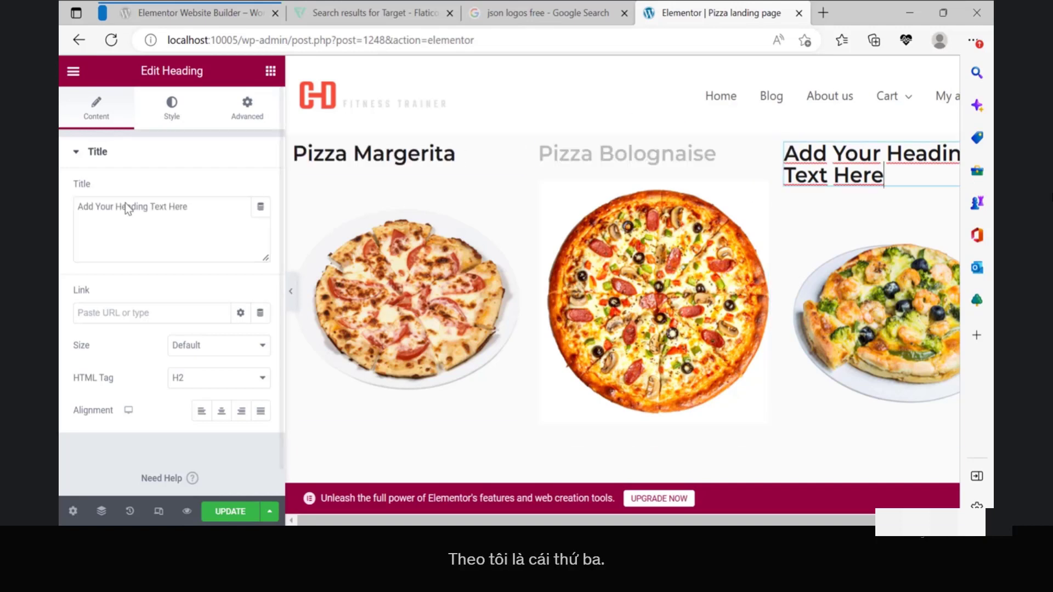
triple_click(154, 207)
text(Pizz)
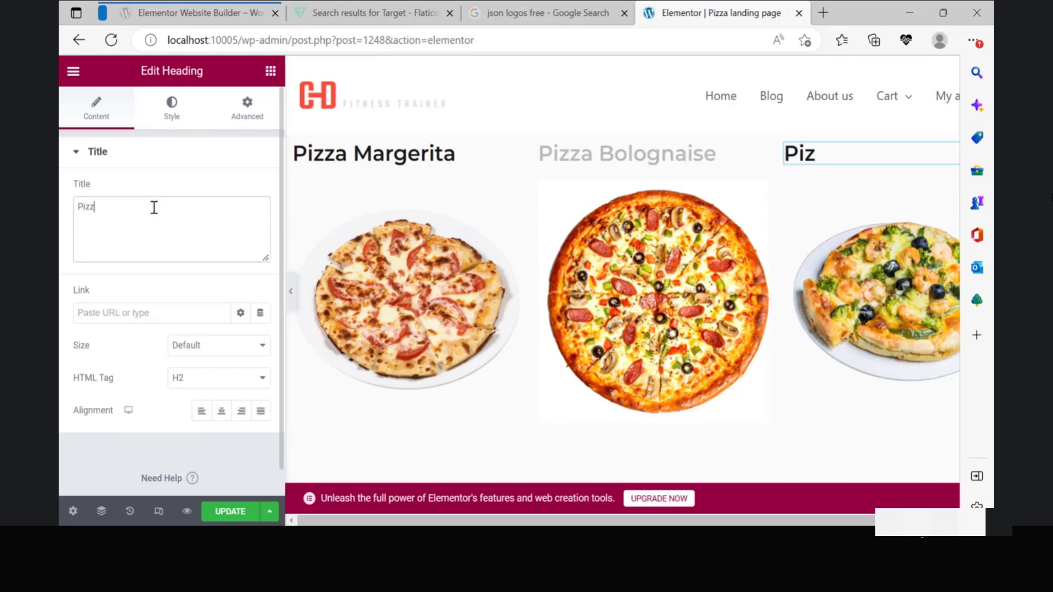
text(a Shrimp)
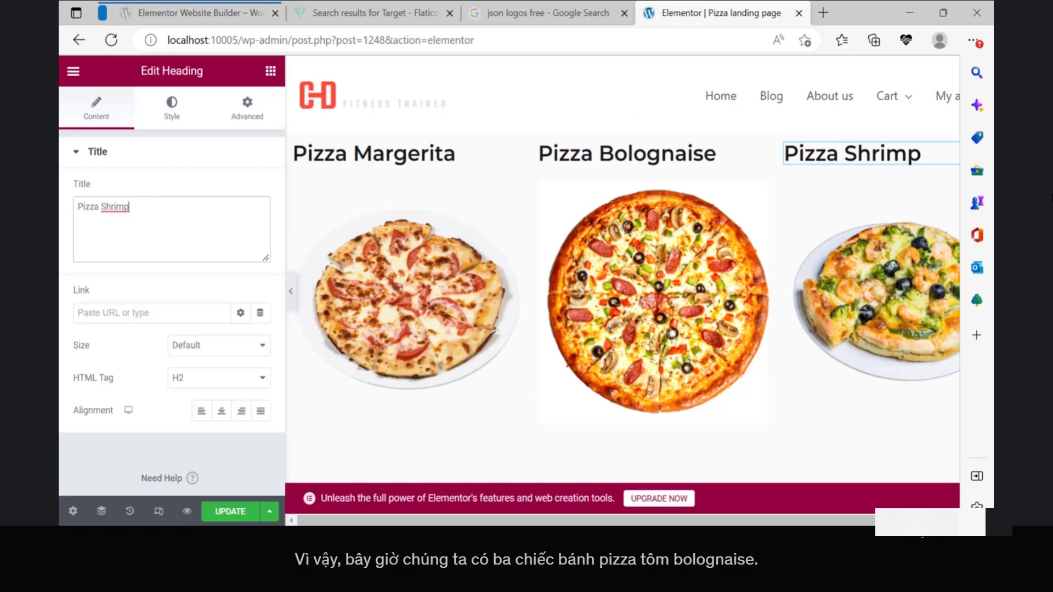
Step: Check the ChatGPT plan in Chrome, then add a Text Editor widget below the pizza image in each of the three columns in Elementor
click(499, 496)
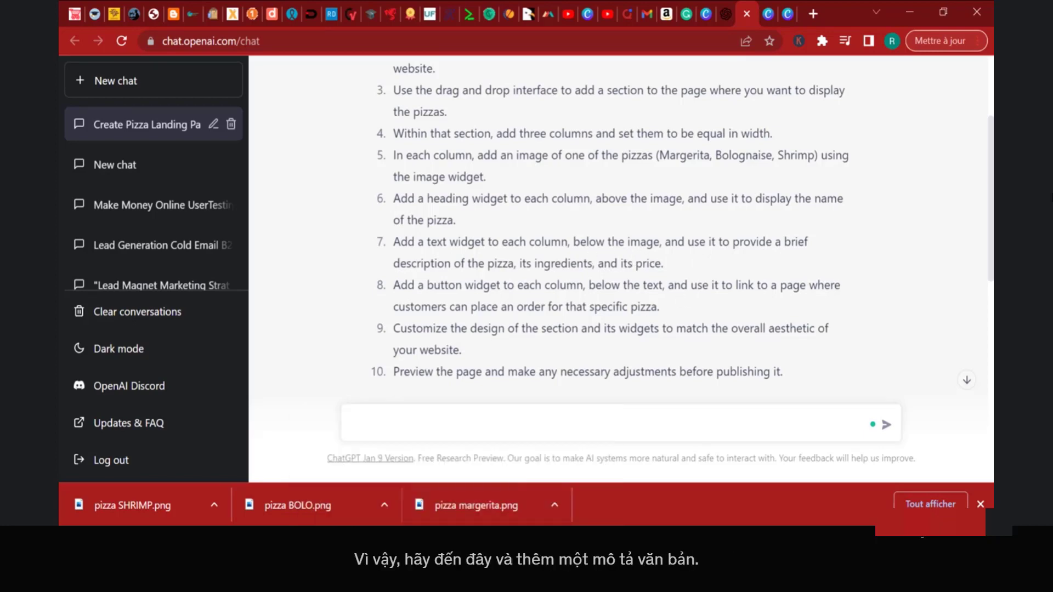
key(alt+Tab)
click(272, 71)
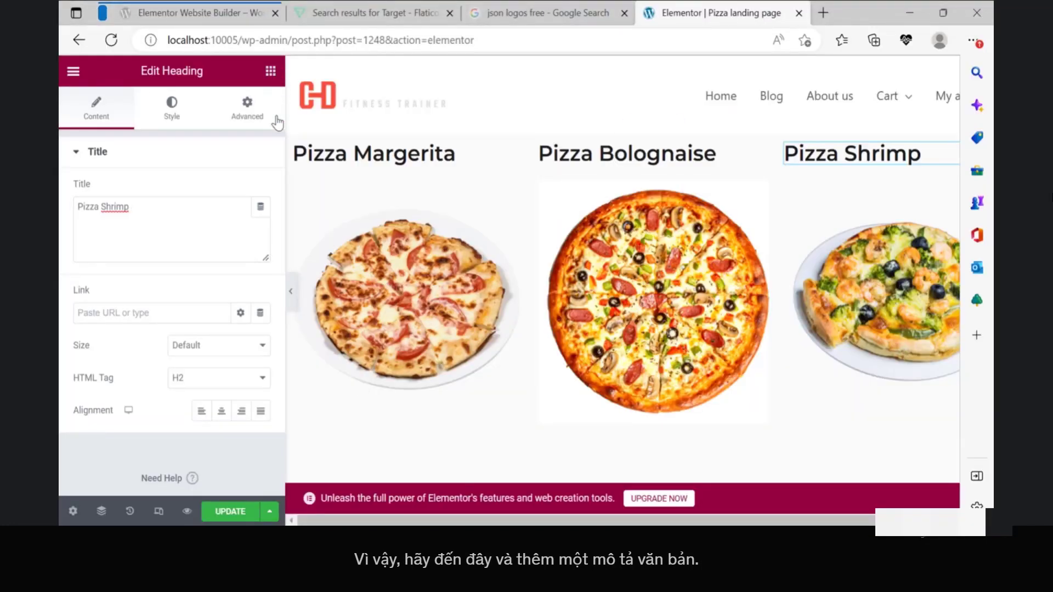
drag(211, 374, 411, 430)
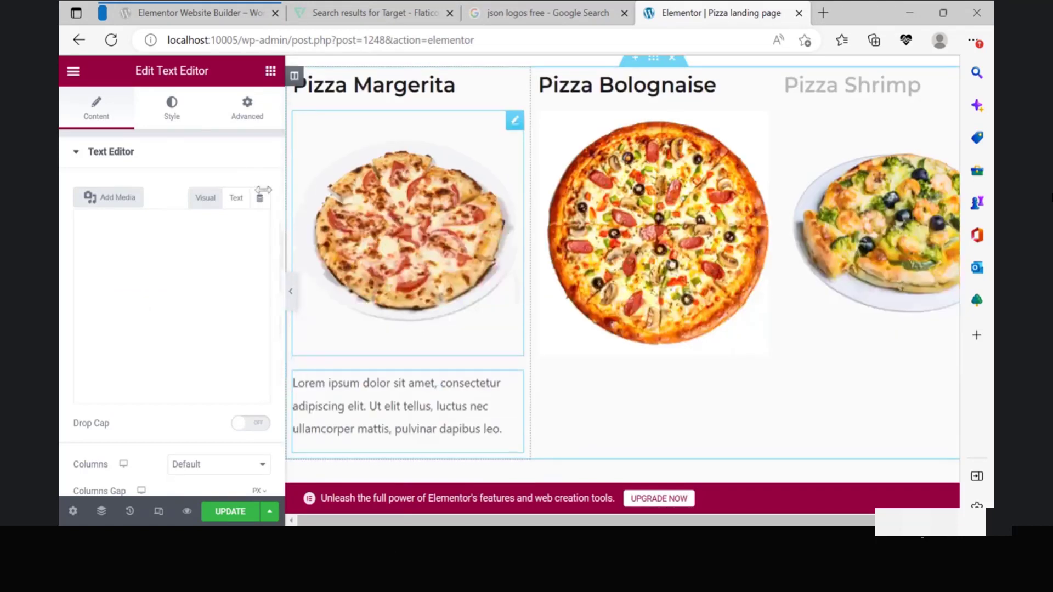
click(271, 72)
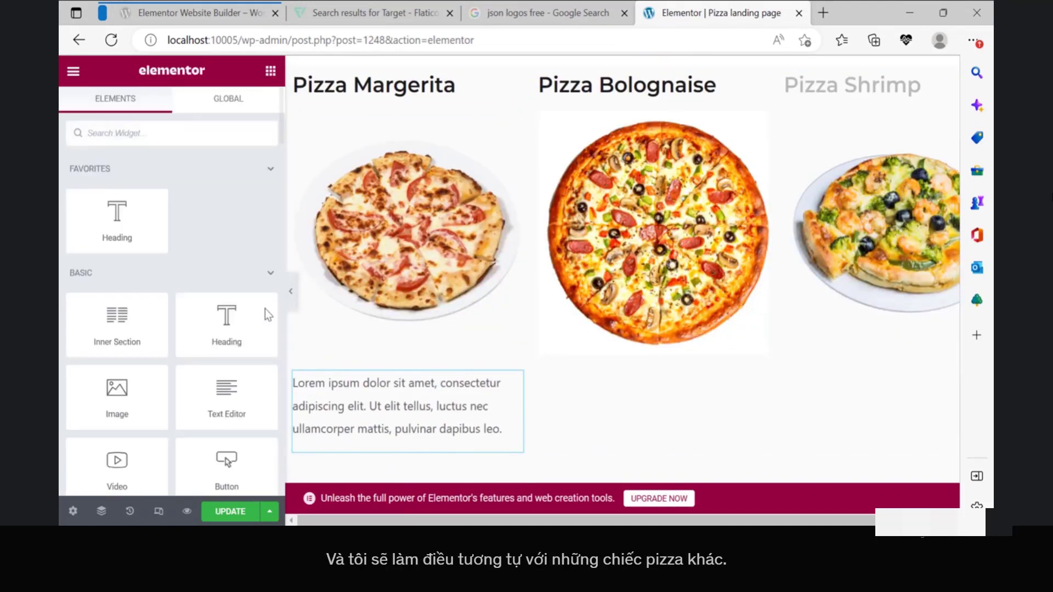
drag(239, 403, 656, 218)
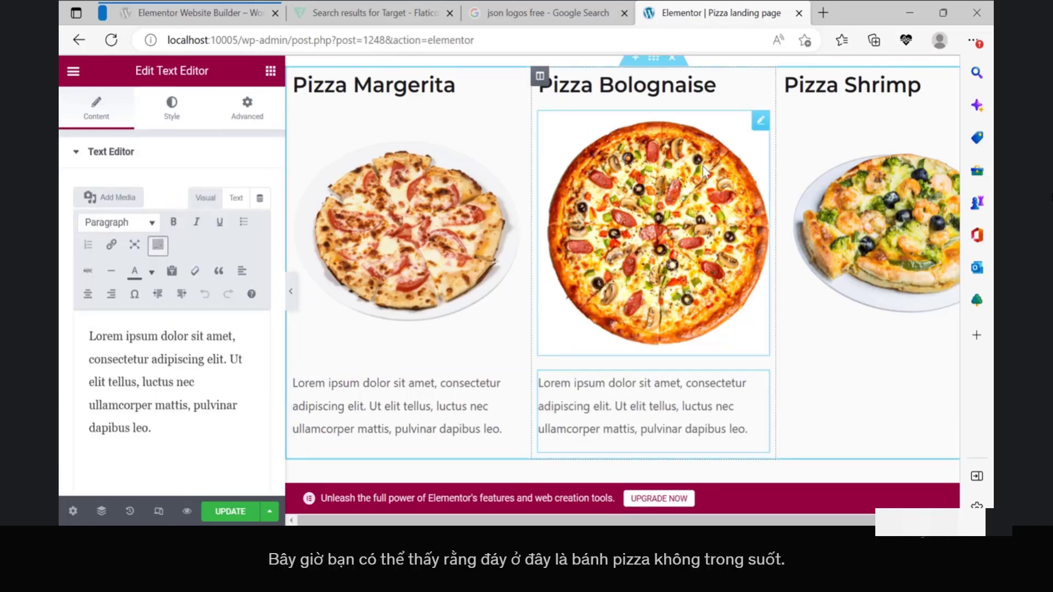
click(268, 72)
drag(240, 414, 866, 366)
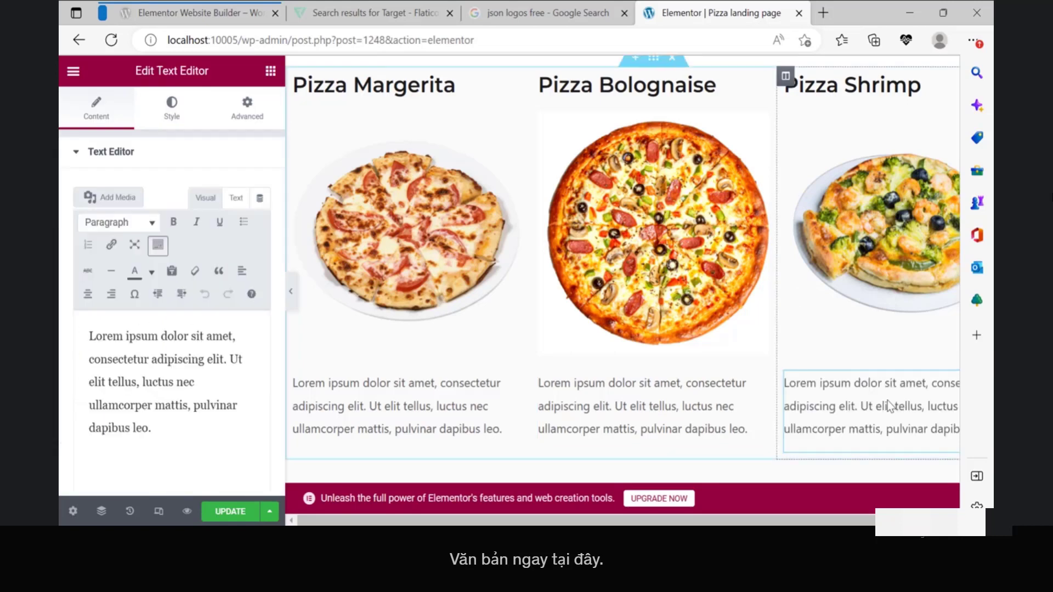
Step: Switch to the ChatGPT conversation in Chrome and submit the prompt "Write a description for the 3 types of pizzas"
click(455, 524)
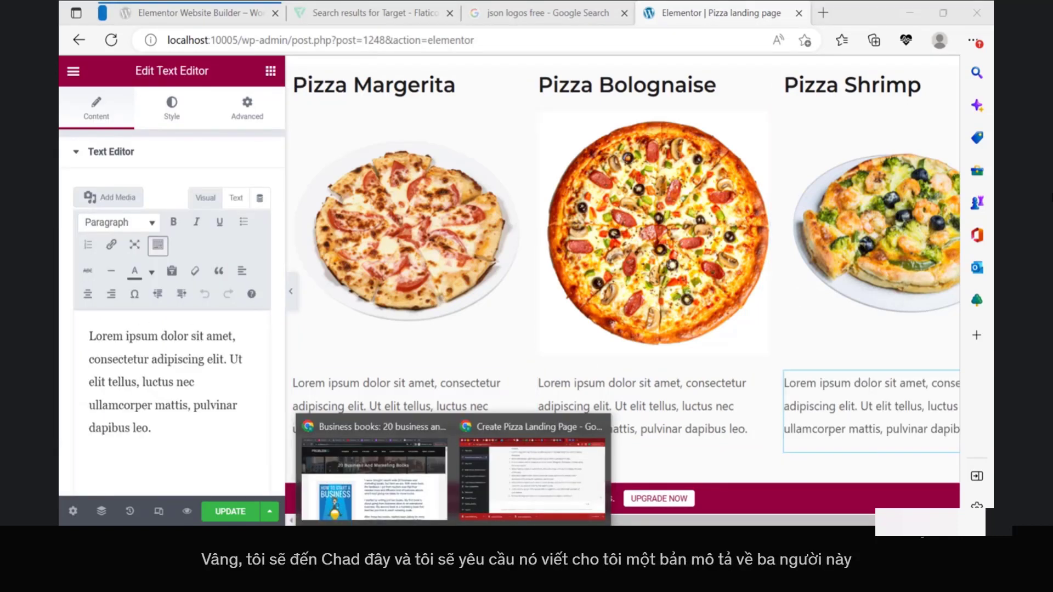
click(552, 449)
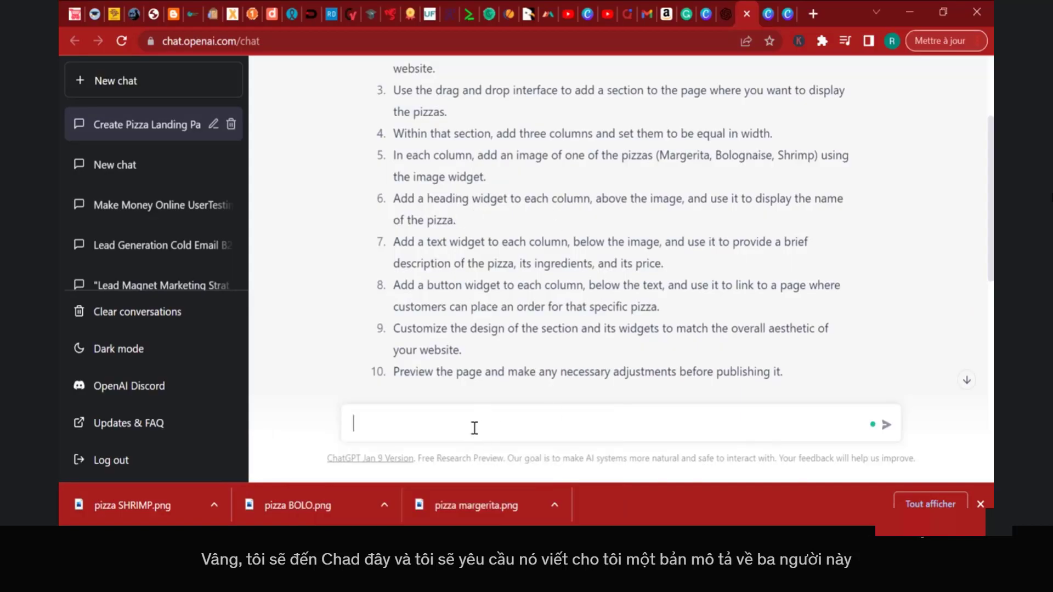
text(Wir)
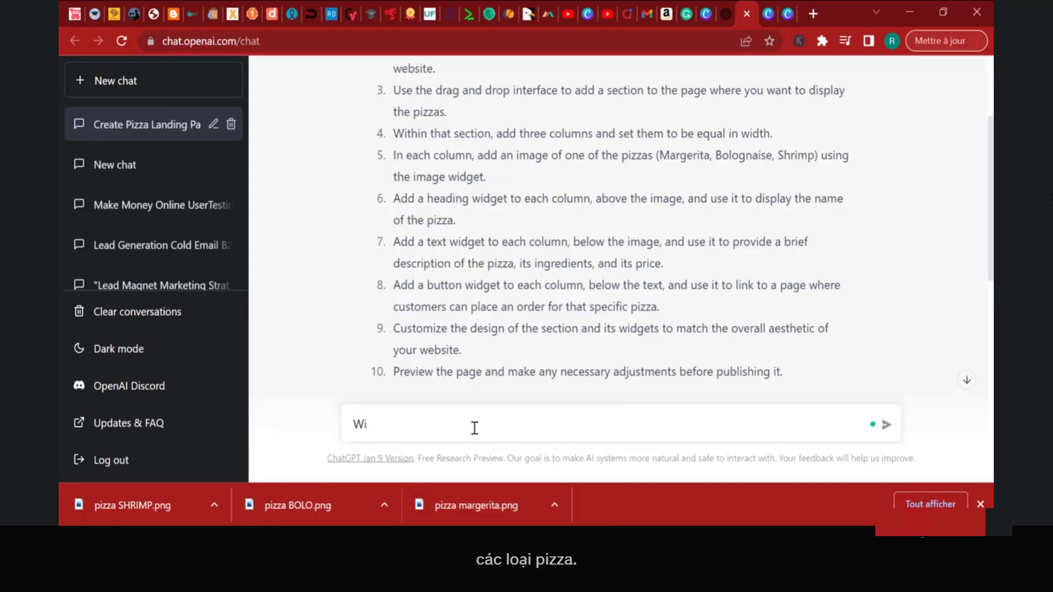
key(BackSpace)
text(rite a description for the 3 types of pizzas)
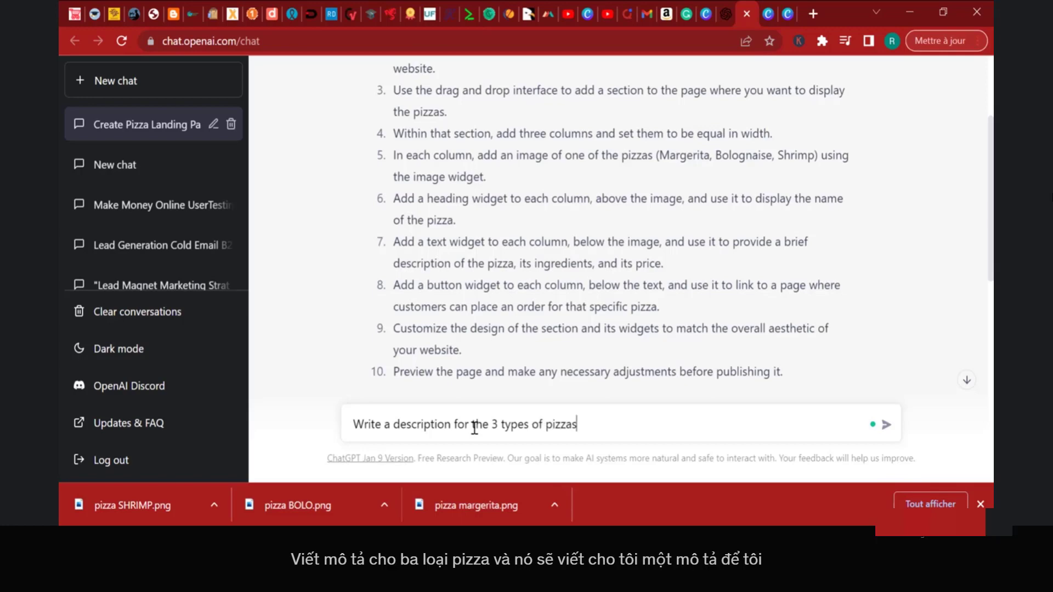
key(Return)
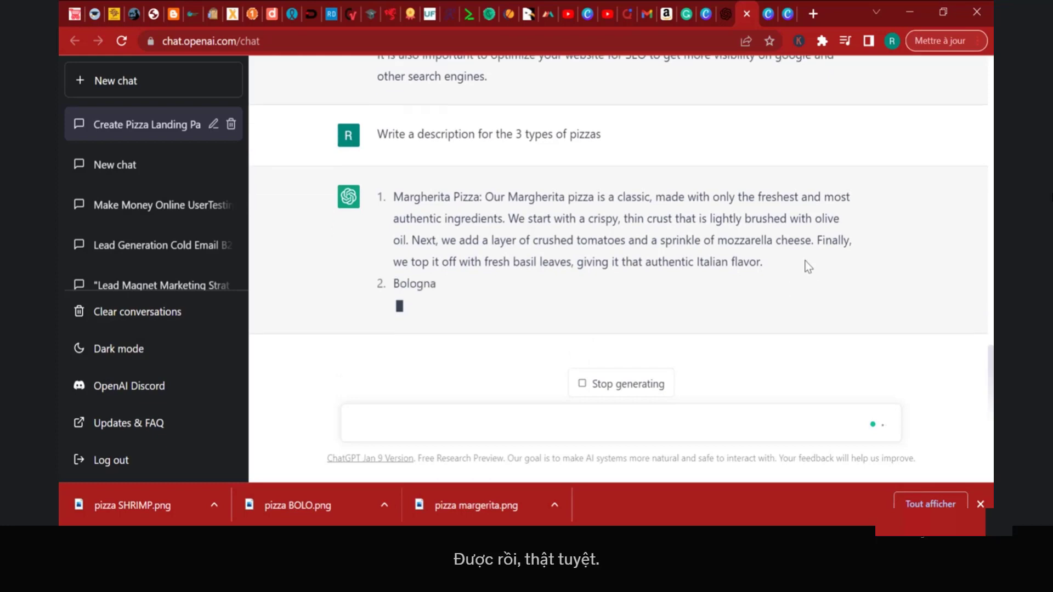
Step: Copy ChatGPT's Margherita description and use it to replace the placeholder text in the first column of the Elementor page in Edge
drag(763, 263, 485, 198)
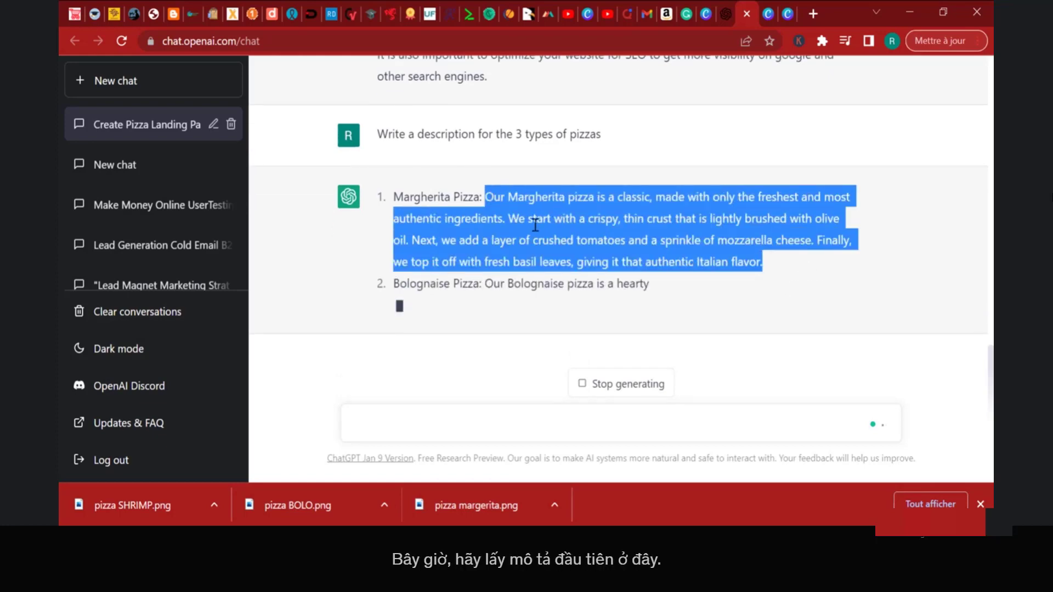
right_click(550, 197)
click(565, 207)
key(alt+Tab)
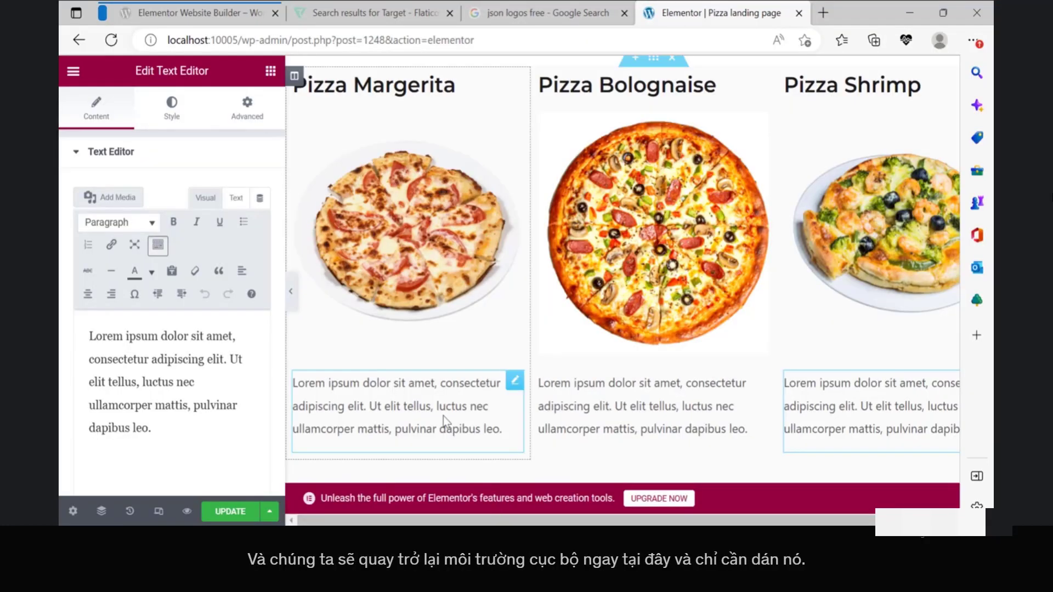
click(215, 413)
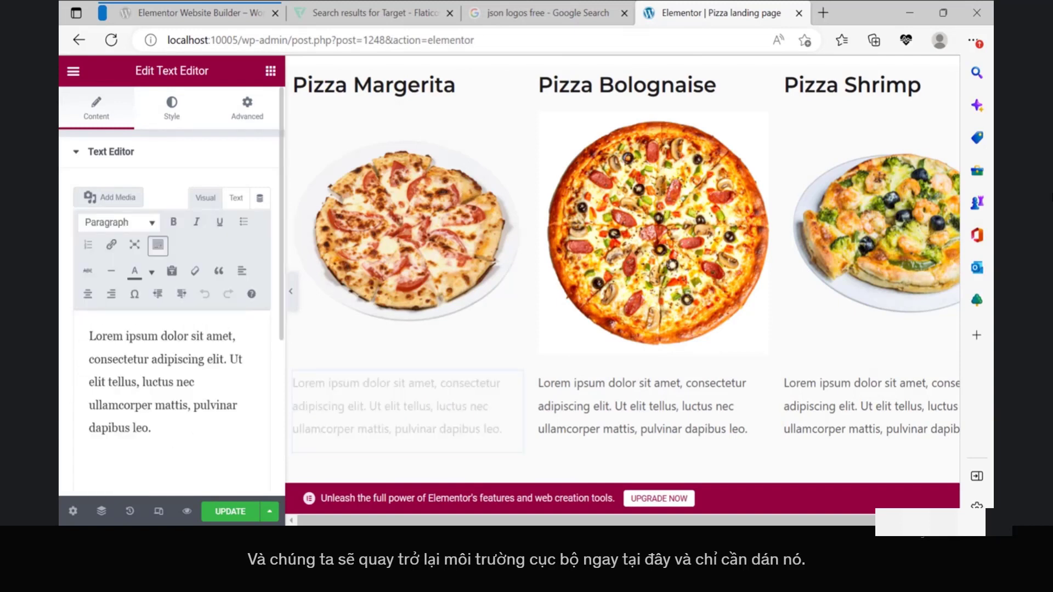
key(ctrl+a)
key(BackSpace)
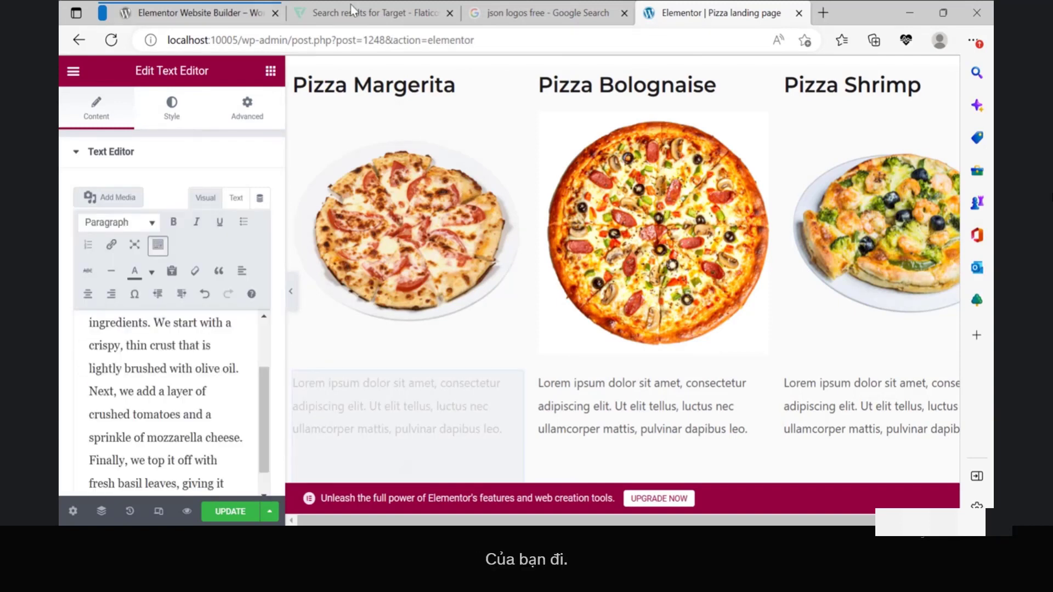
scroll(442, 376, down, 1)
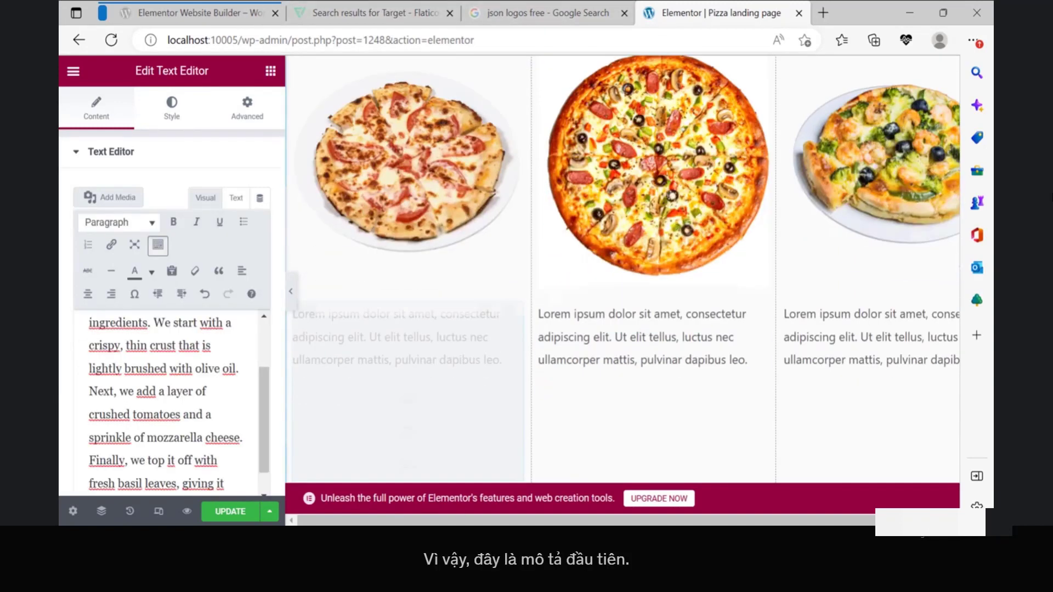
Step: Switch back to ChatGPT in Chrome and copy the Bolognaise pizza description without its title
mouse_move(453, 523)
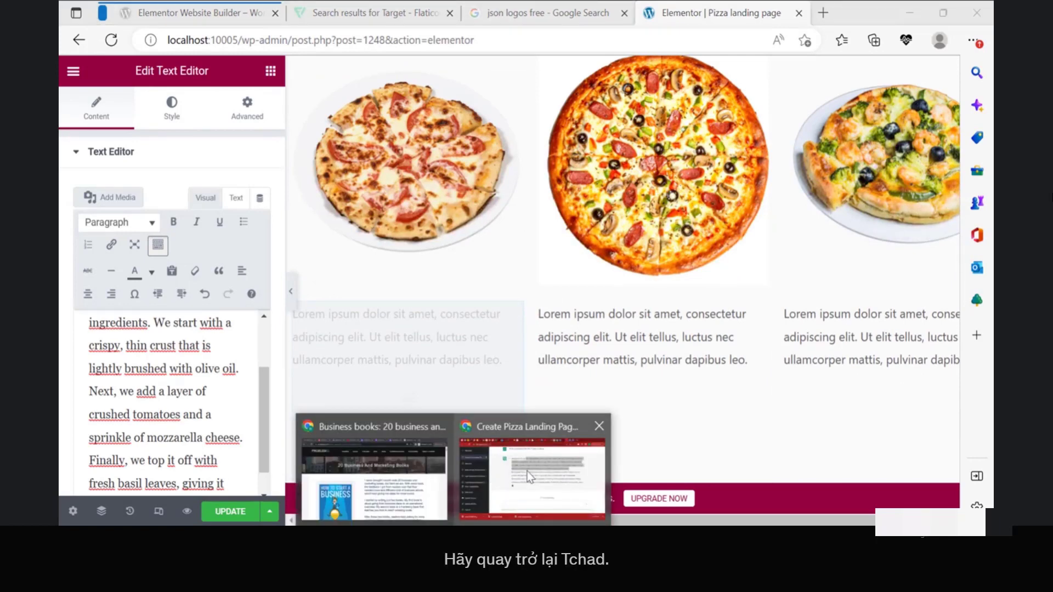
click(528, 472)
drag(853, 262, 432, 216)
click(879, 250)
drag(853, 262, 491, 177)
right_click(487, 177)
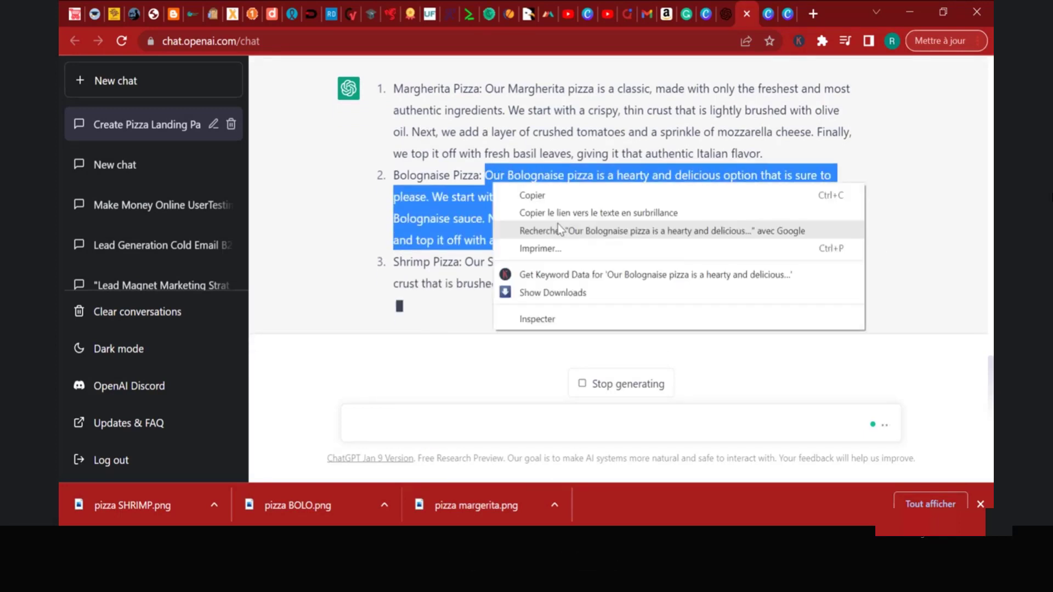
click(546, 196)
Step: Return to Elementor in Edge and replace the second column's placeholder text with the copied Bolognaise description
key(alt+Tab)
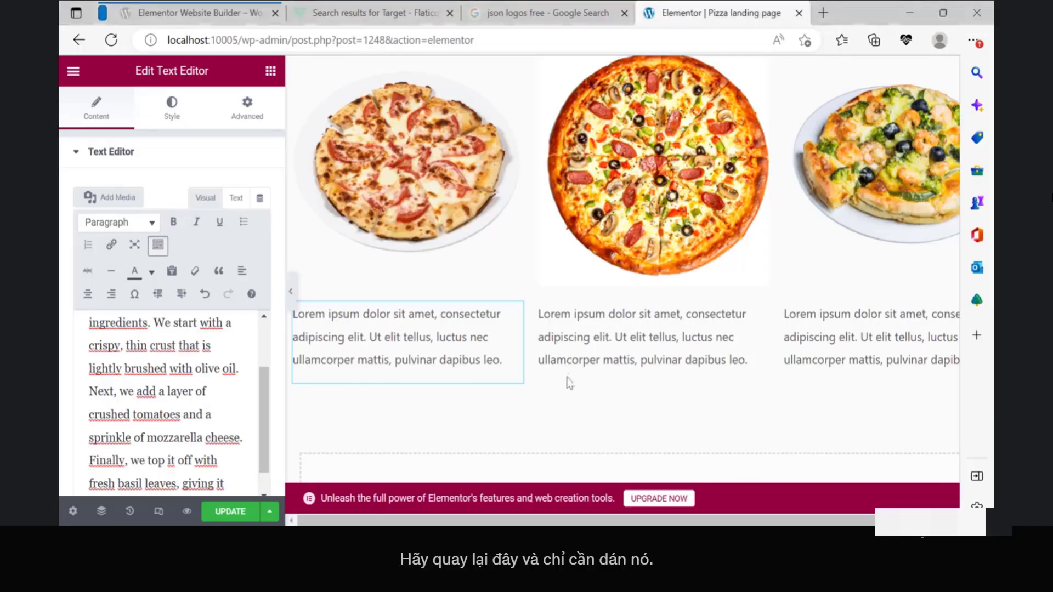
click(641, 312)
click(164, 365)
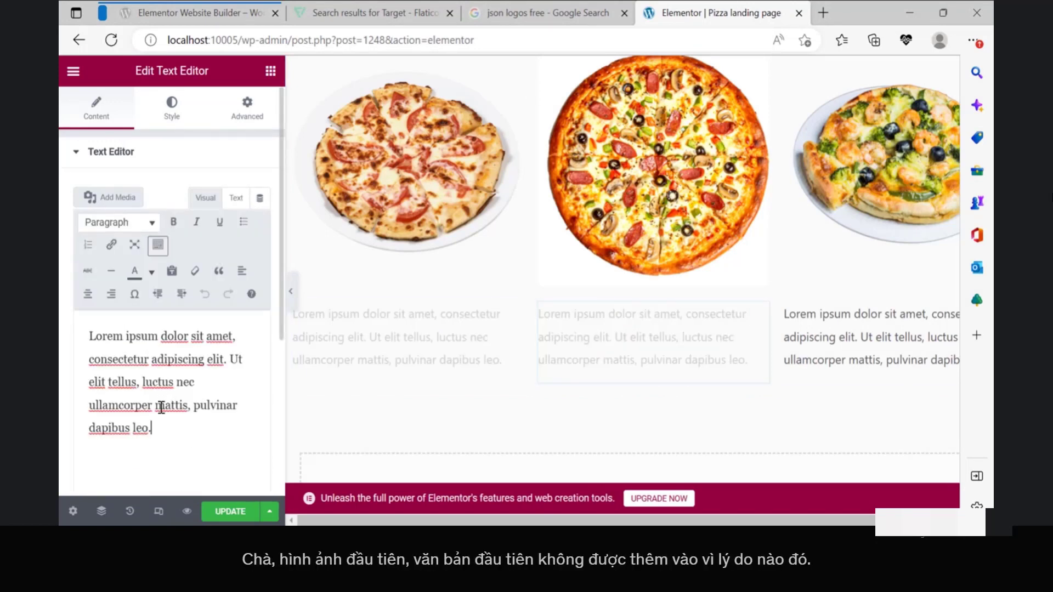
key(ctrl+a)
key(BackSpace)
key(ctrl+v)
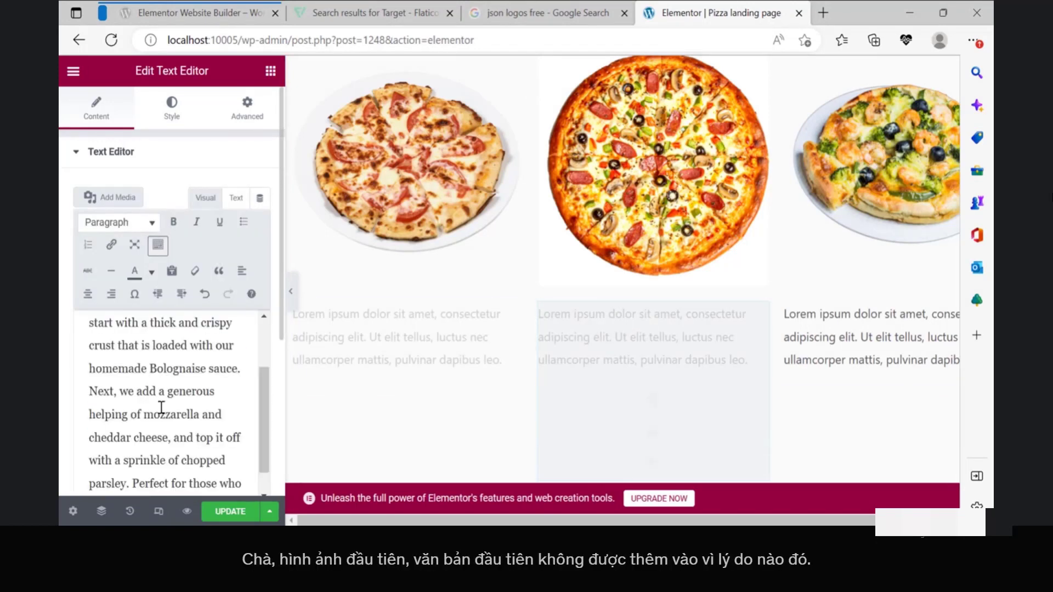
scroll(616, 345, down, 4)
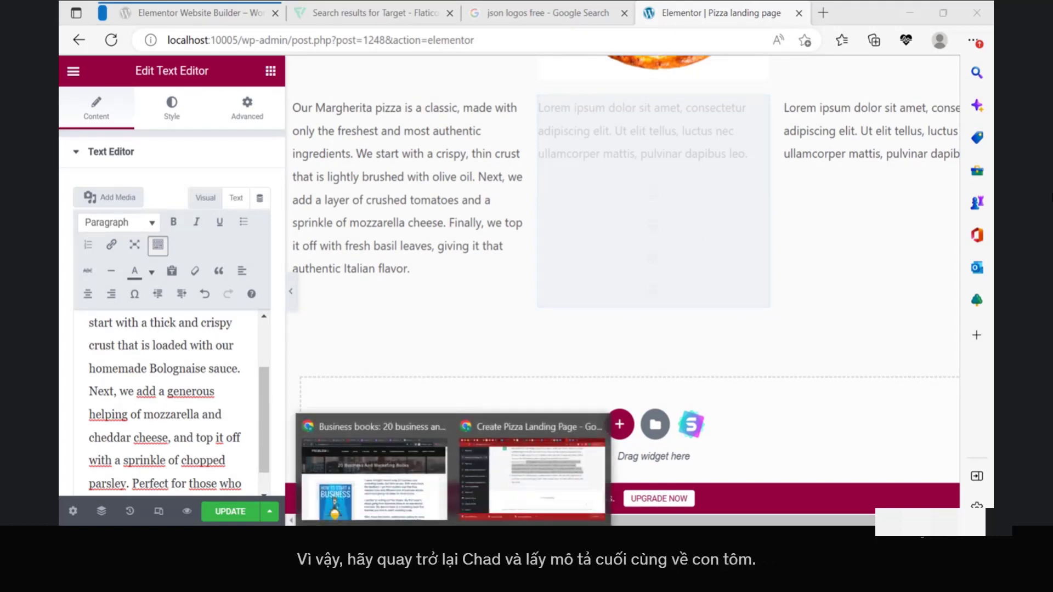
Step: Replace the third column's placeholder text with the Shrimp pizza description from ChatGPT in Chrome, and update the page in Elementor
click(515, 439)
drag(826, 245, 470, 186)
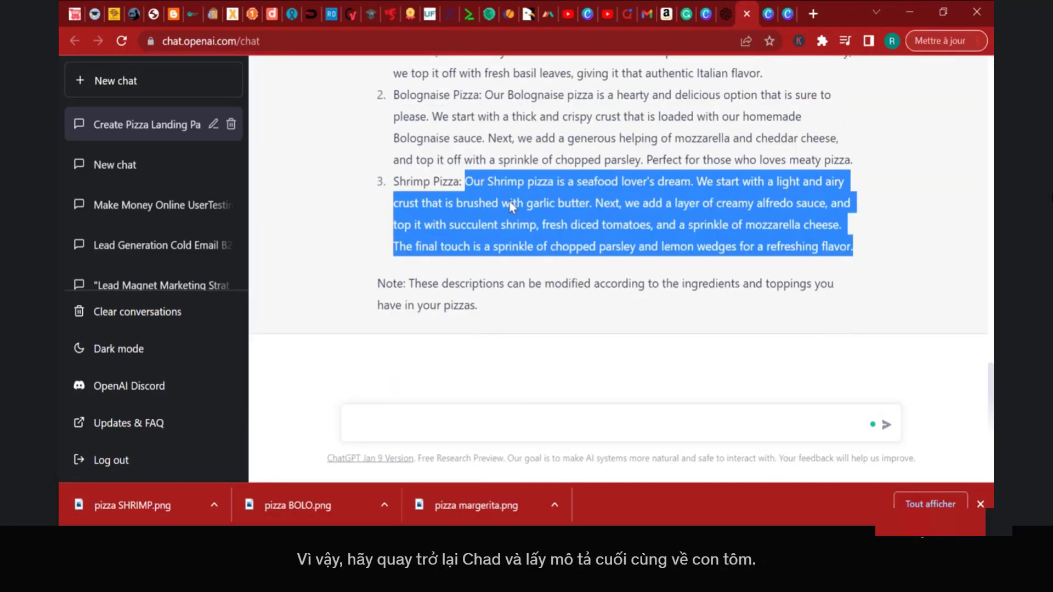
key(alt+Tab)
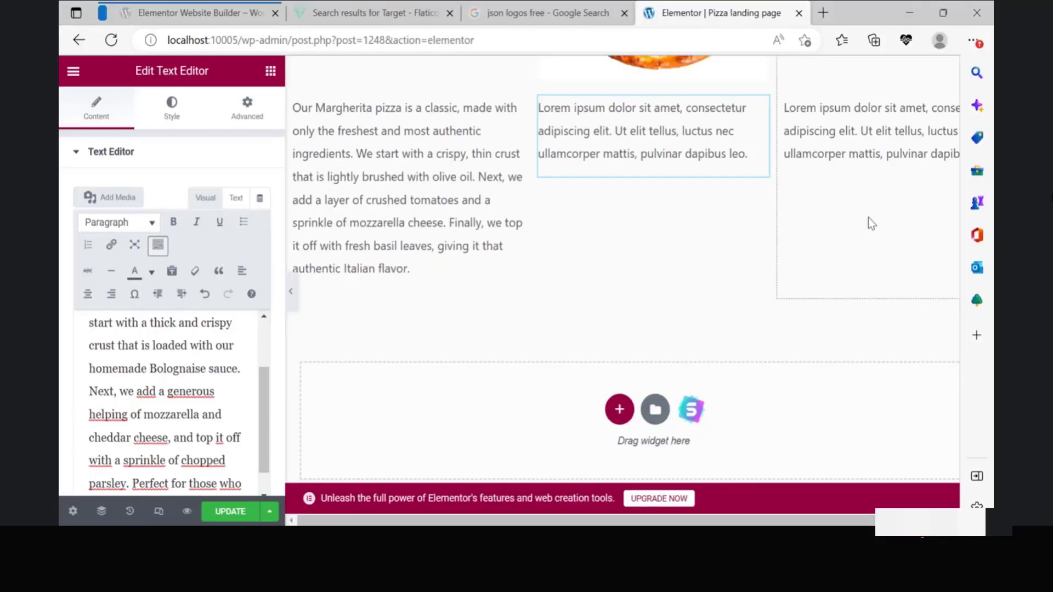
click(881, 134)
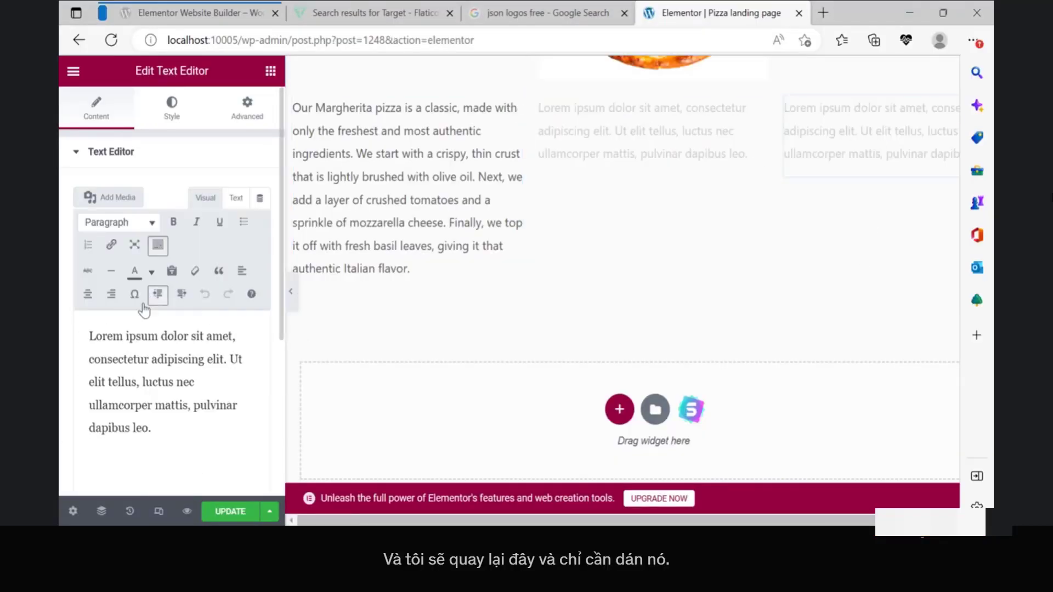
click(175, 445)
key(ctrl+a)
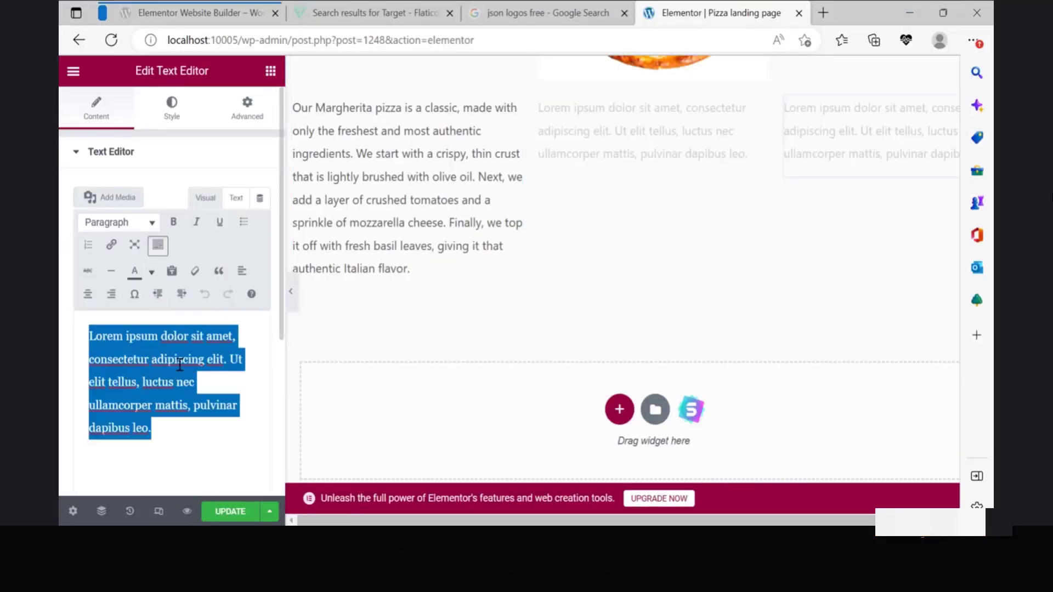
key(BackSpace)
key(ctrl+v)
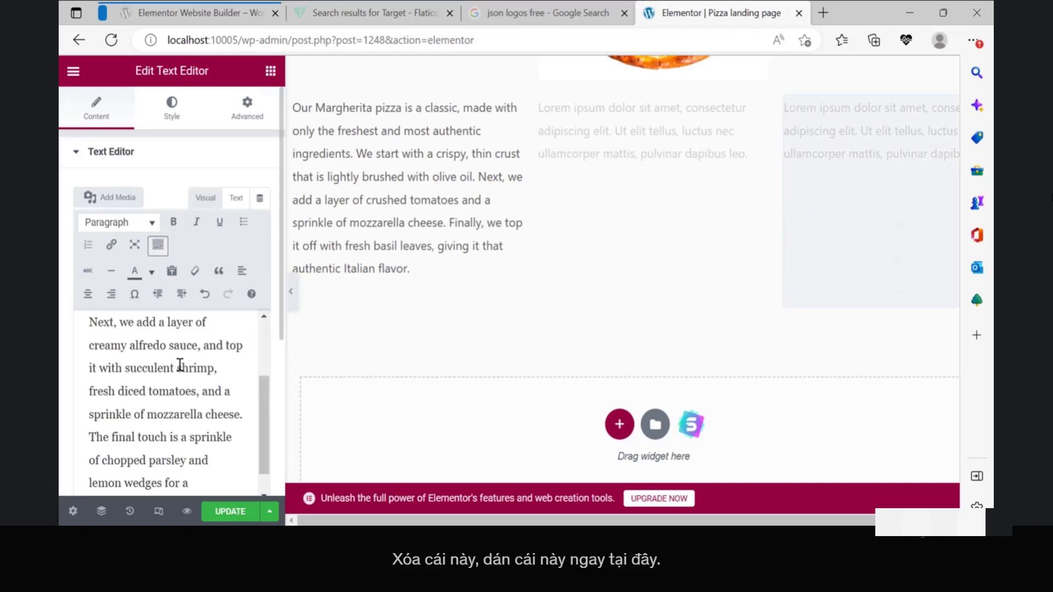
click(221, 514)
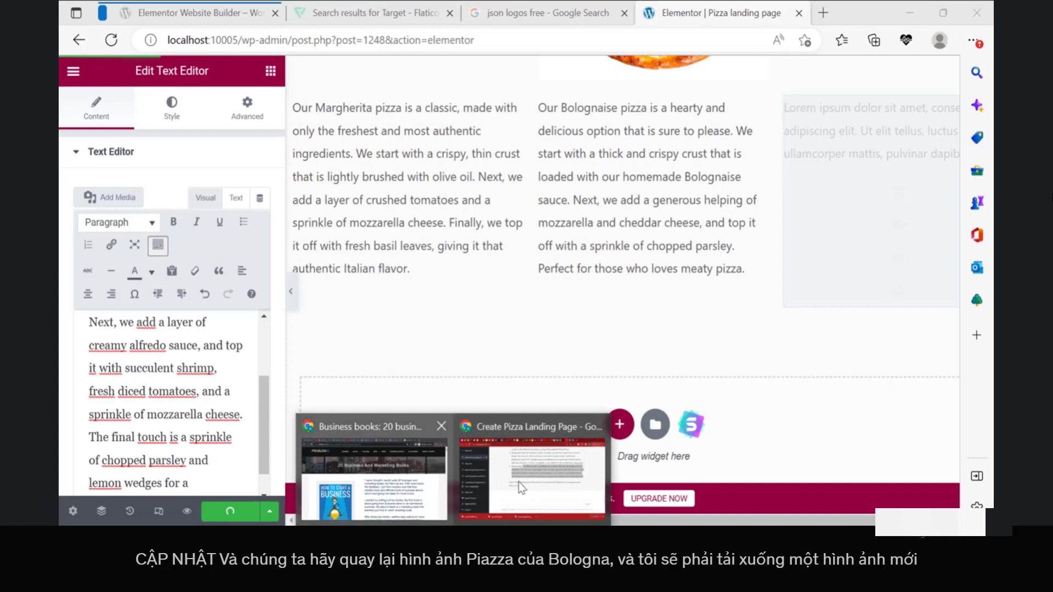
Step: Switch to the Canva pizza SHRIMP design in Chrome, delete the shrimp pizza image and search the photos for "PIZZA blognaise"
click(521, 486)
click(788, 13)
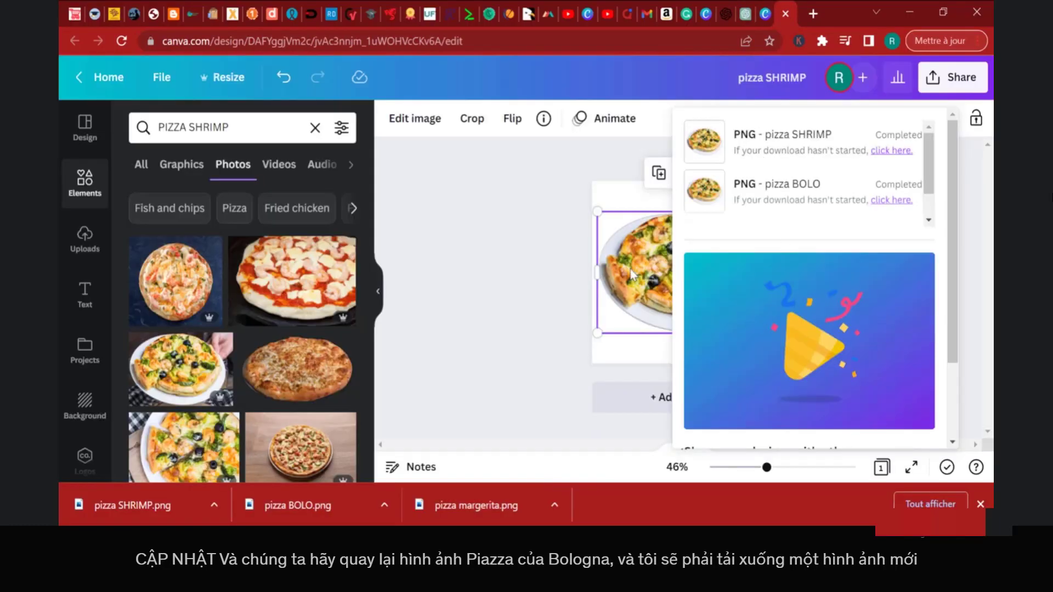
click(632, 274)
key(Delete)
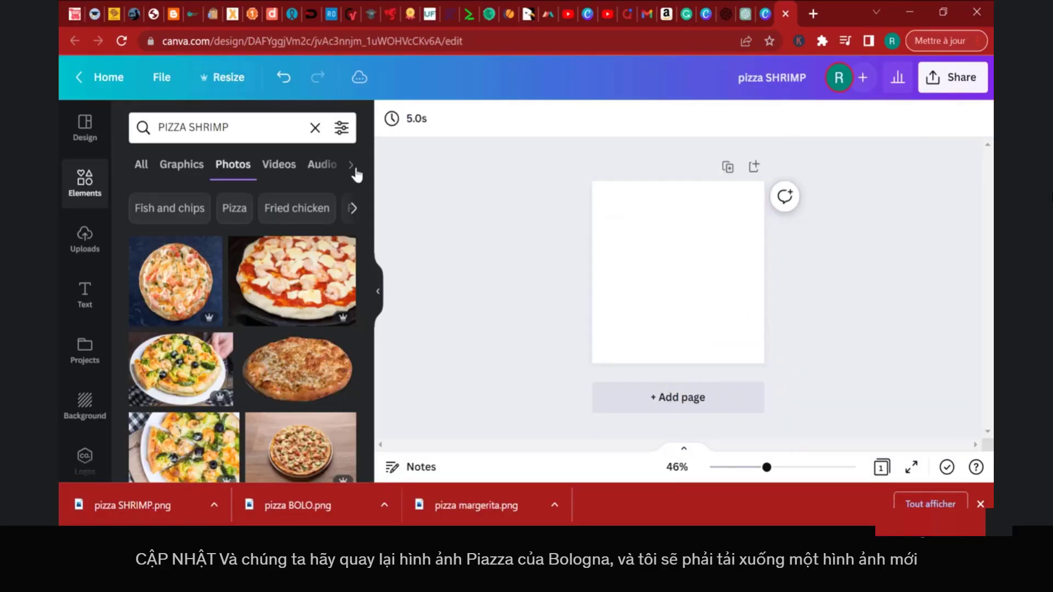
double_click(203, 128)
text(blognaise)
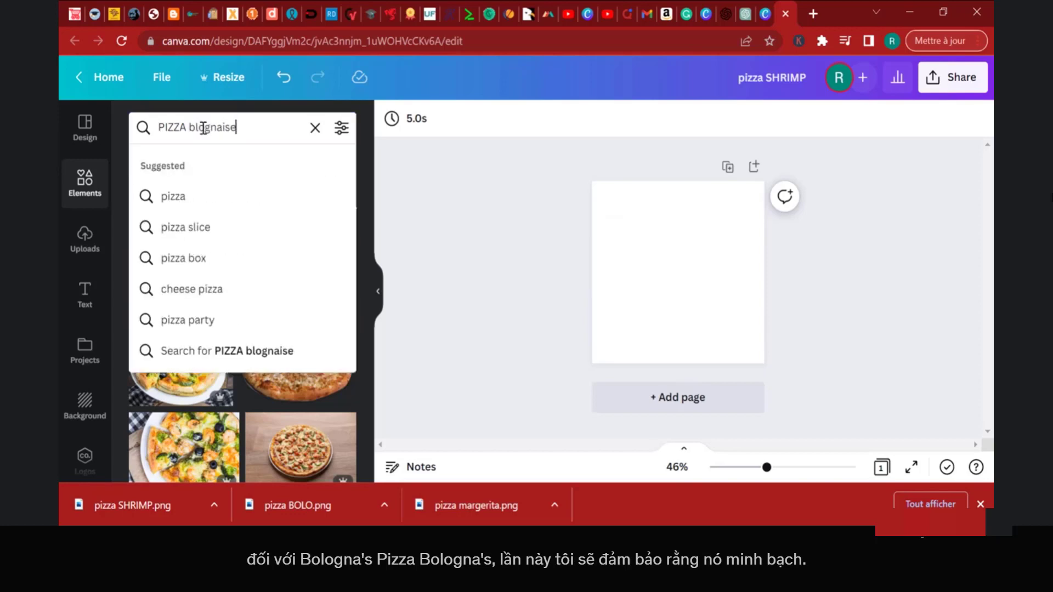
key(Return)
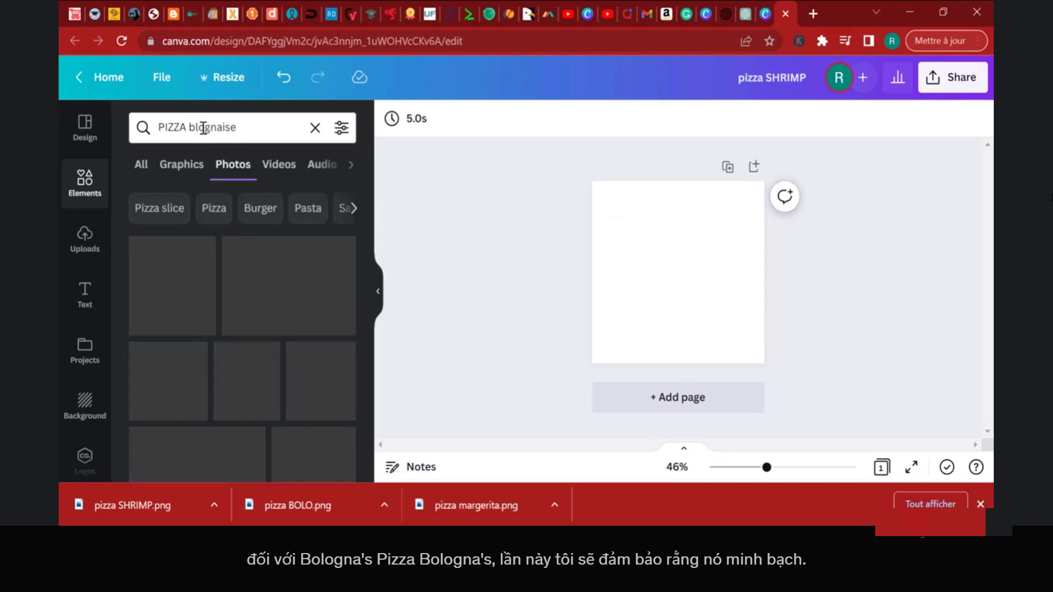
Step: Add the round pizza photo from the search results to the canvas, enlarge it to nearly fill the page and centre it
click(199, 266)
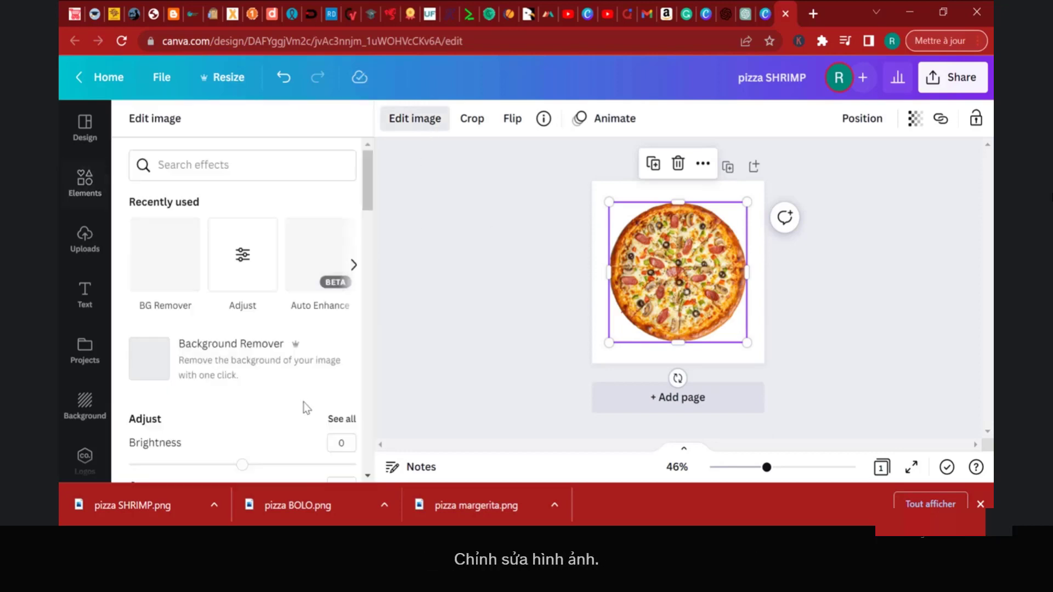
scroll(296, 417, down, 3)
click(278, 430)
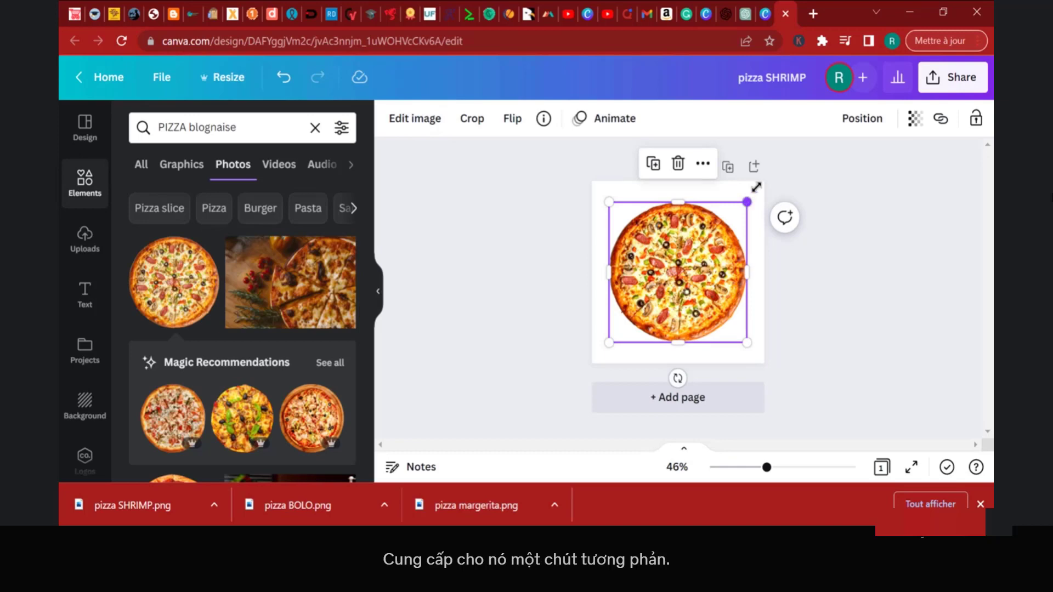
drag(747, 202, 762, 183)
mouse_move(682, 292)
mouse_down()
mouse_move(673, 311)
mouse_move(682, 309)
mouse_move(674, 303)
mouse_up()
Step: Rename the design to "pizza" and download it as a PNG with a transparent background
click(957, 77)
click(788, 77)
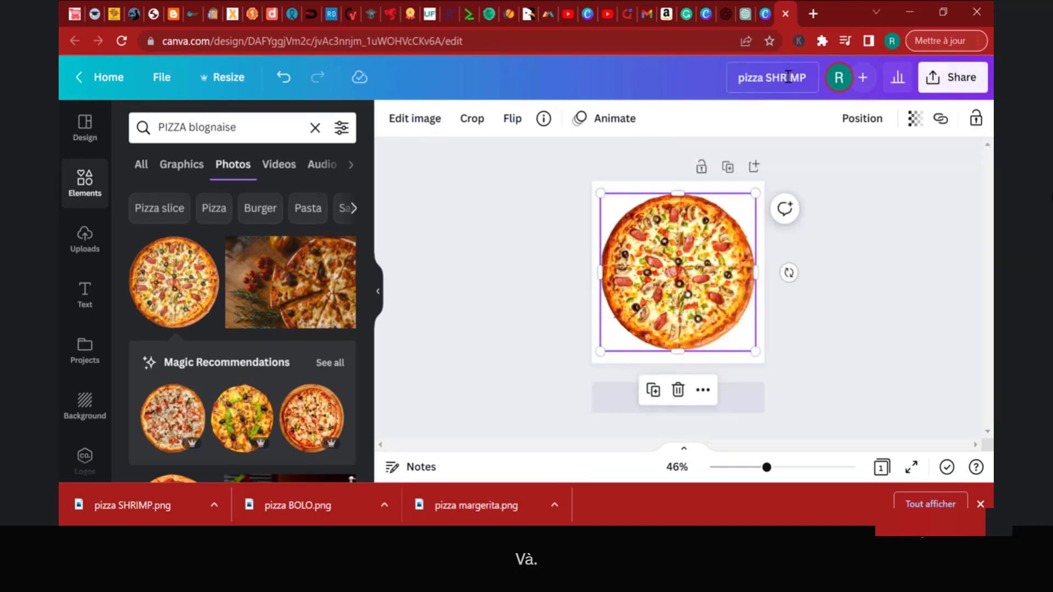
key(BackSpace)
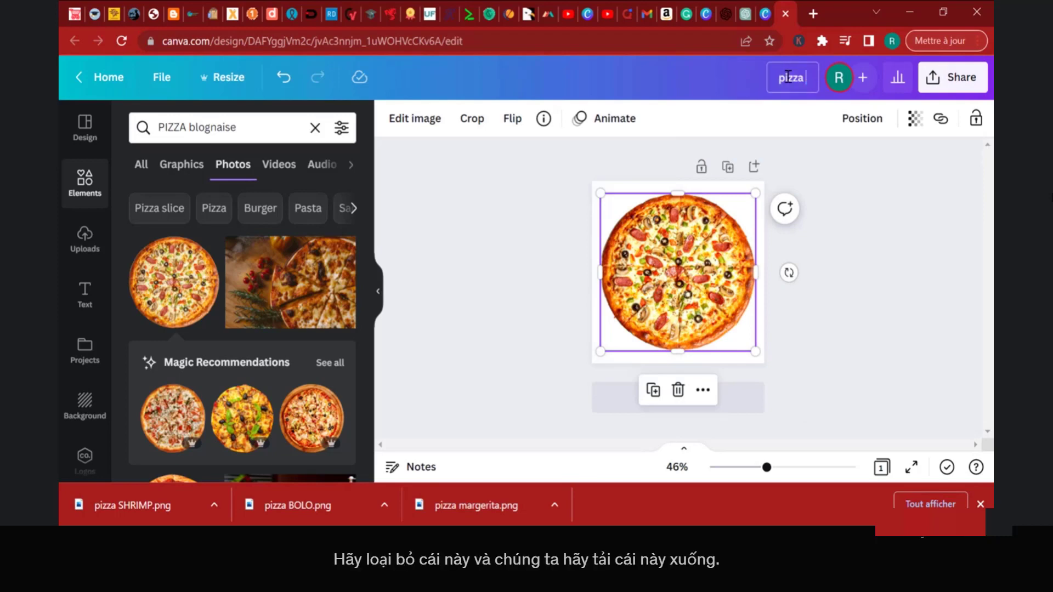
click(922, 72)
scroll(705, 343, down, 3)
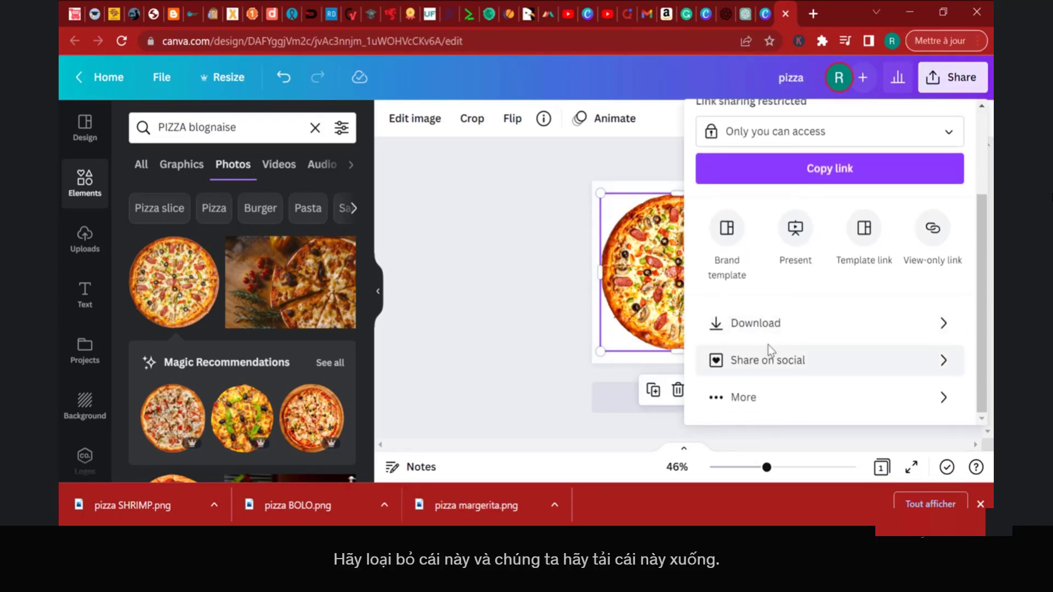
click(776, 325)
click(756, 277)
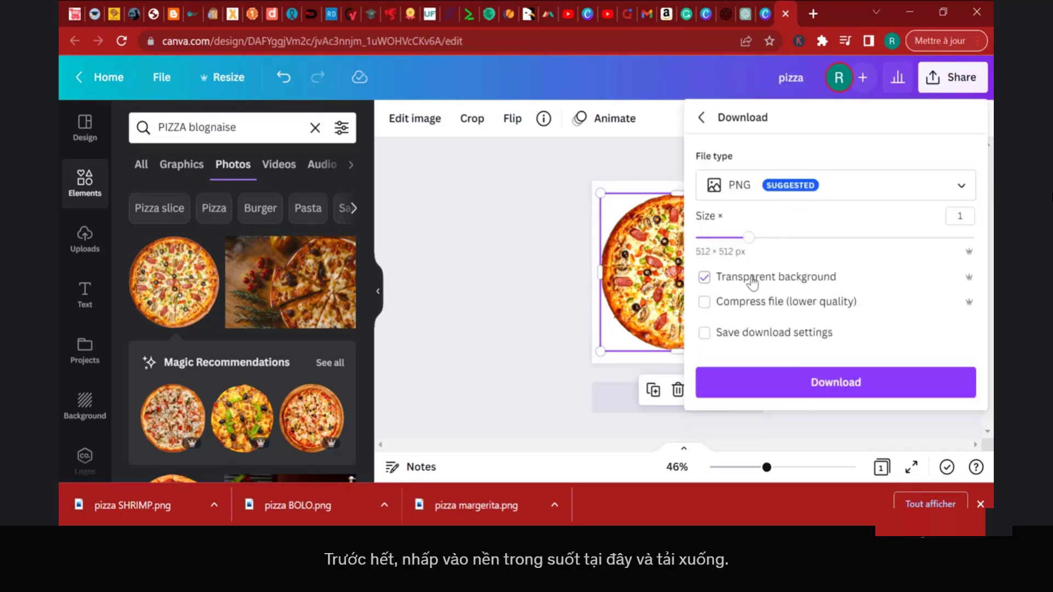
click(808, 387)
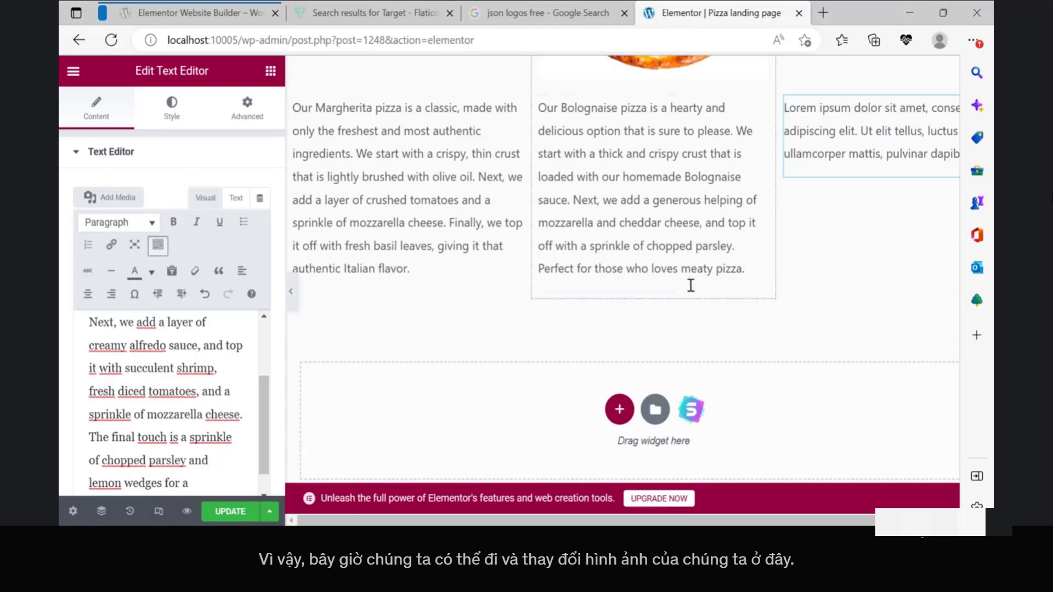
scroll(692, 292, up, 5)
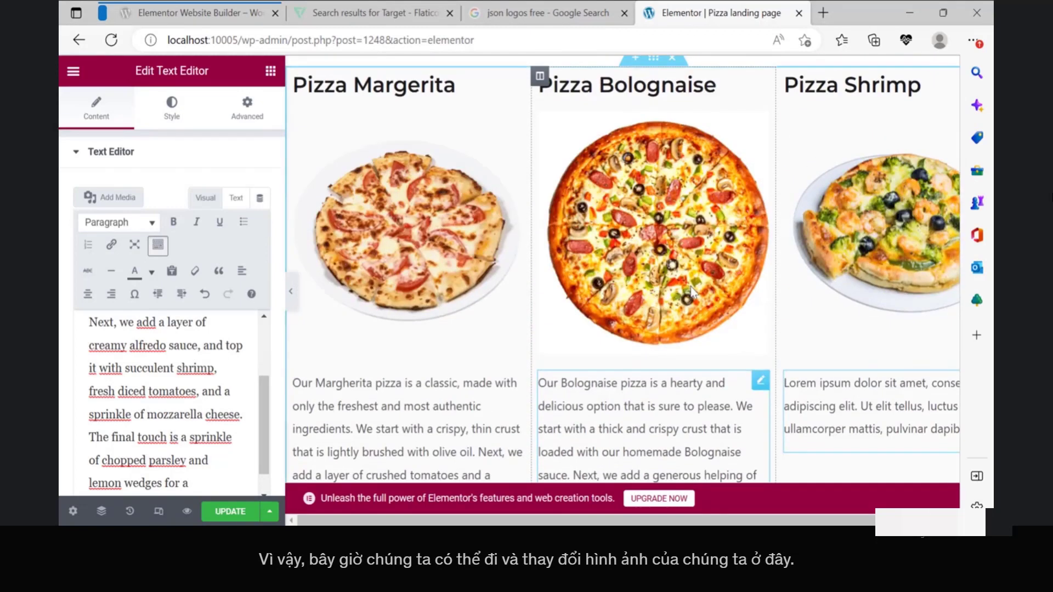
drag(762, 140, 203, 221)
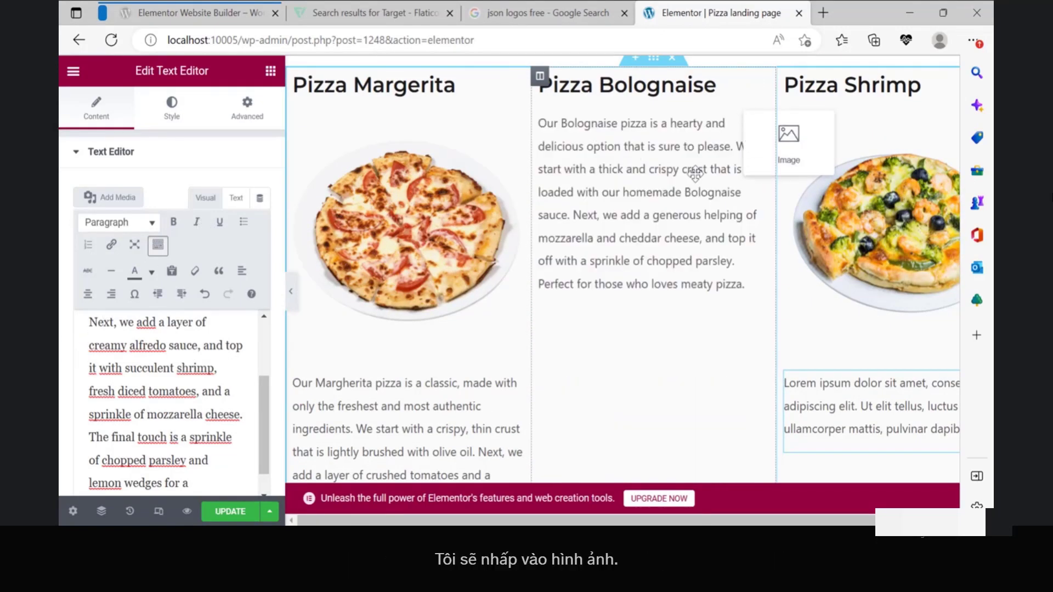
scroll(727, 174, up, 1)
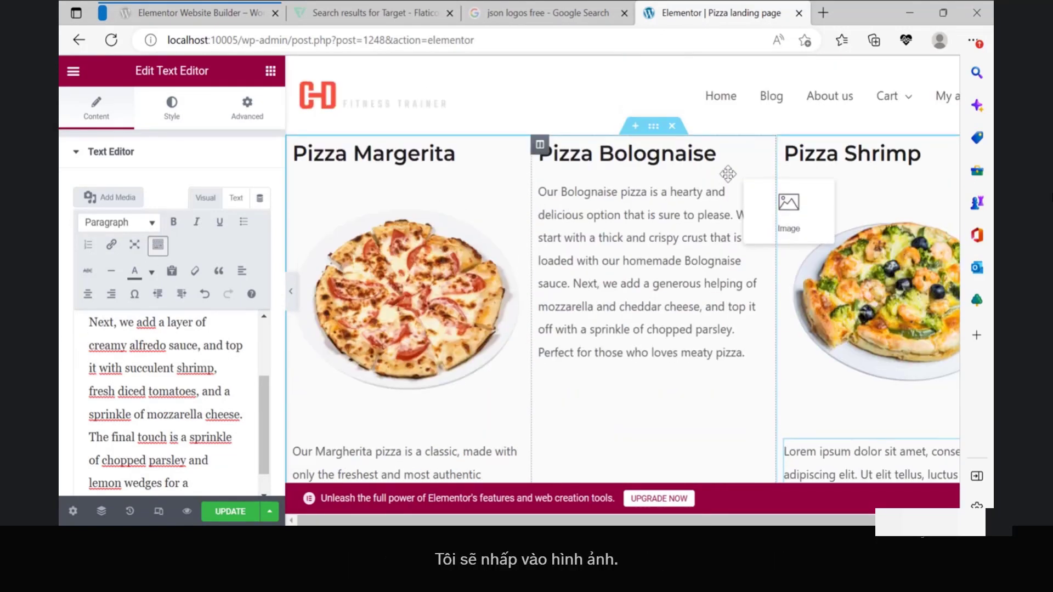
click(129, 512)
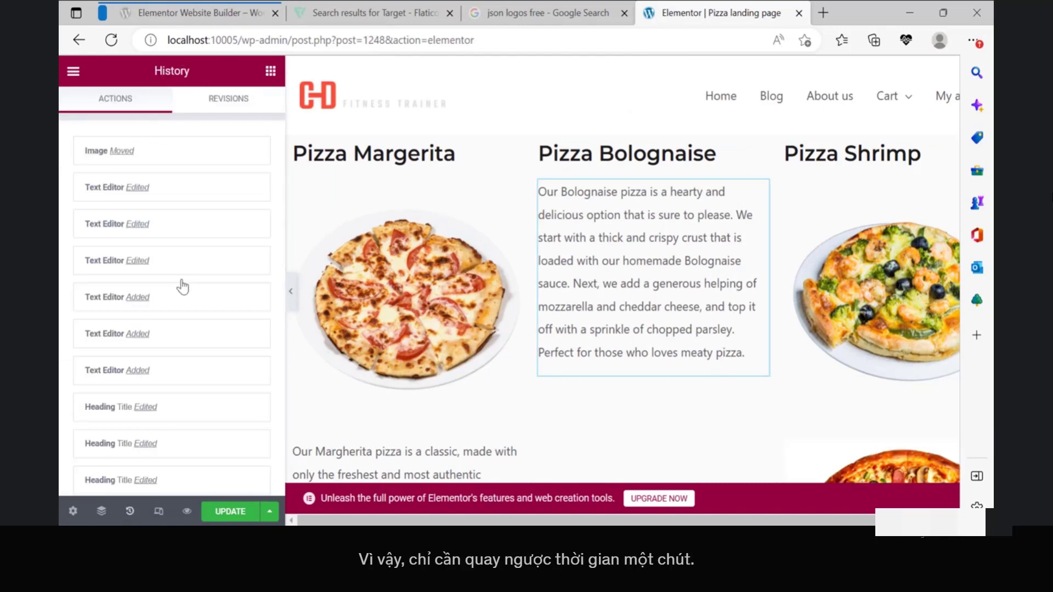
click(113, 190)
Step: In Elementor in Edge, open the Pizza Bolognaise image for editing and upload the downloaded "pizza" file from Téléchargements
click(760, 203)
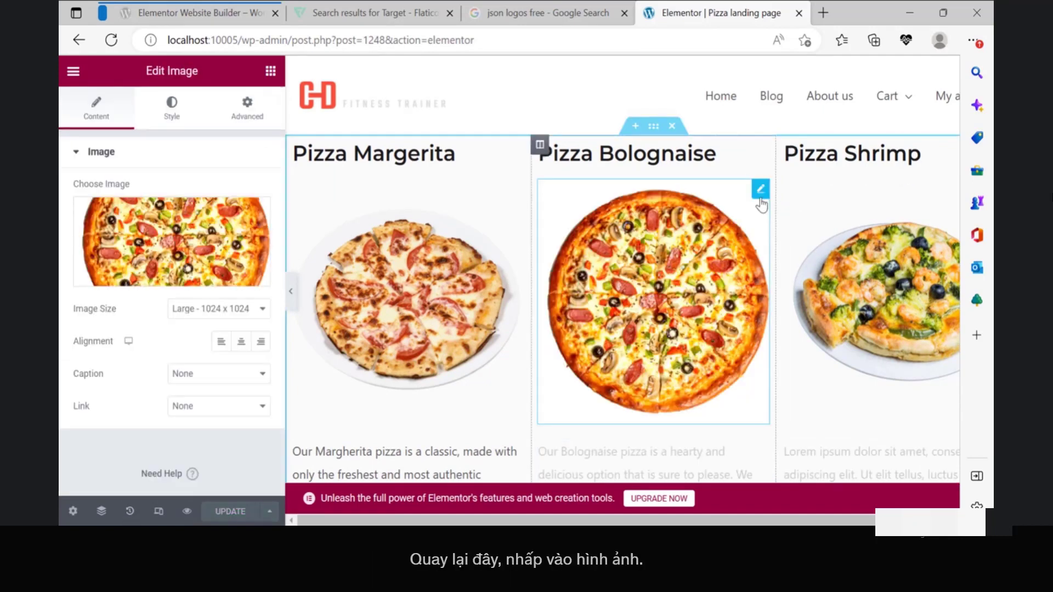
click(253, 214)
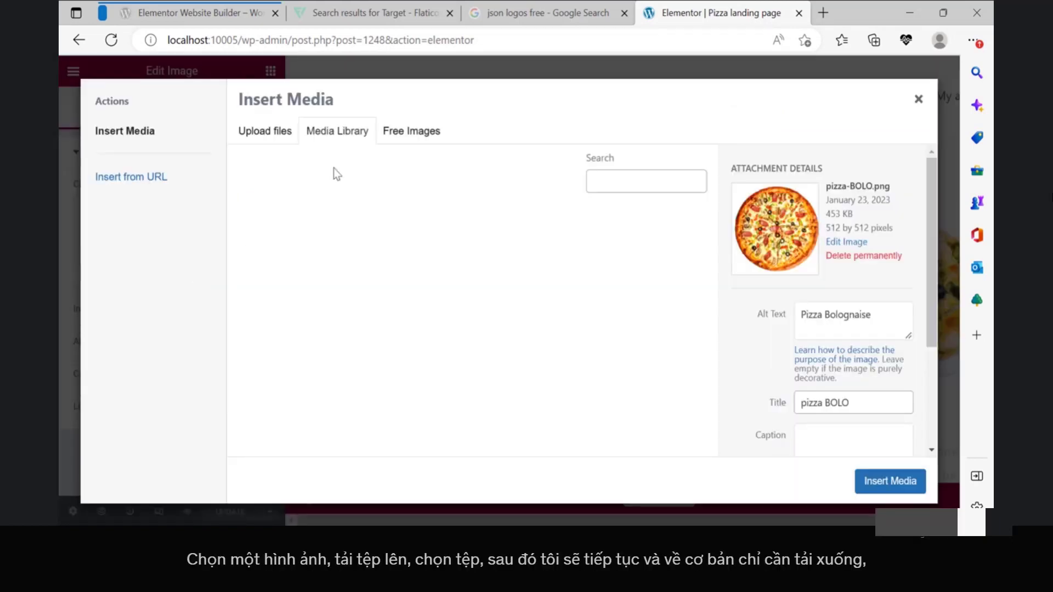
click(240, 127)
click(597, 318)
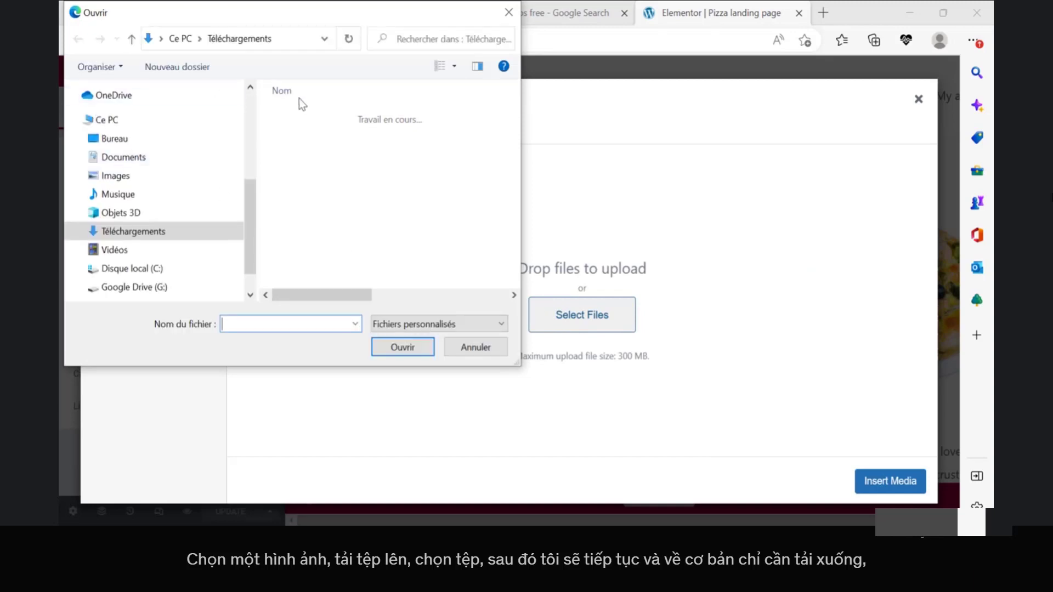
click(318, 136)
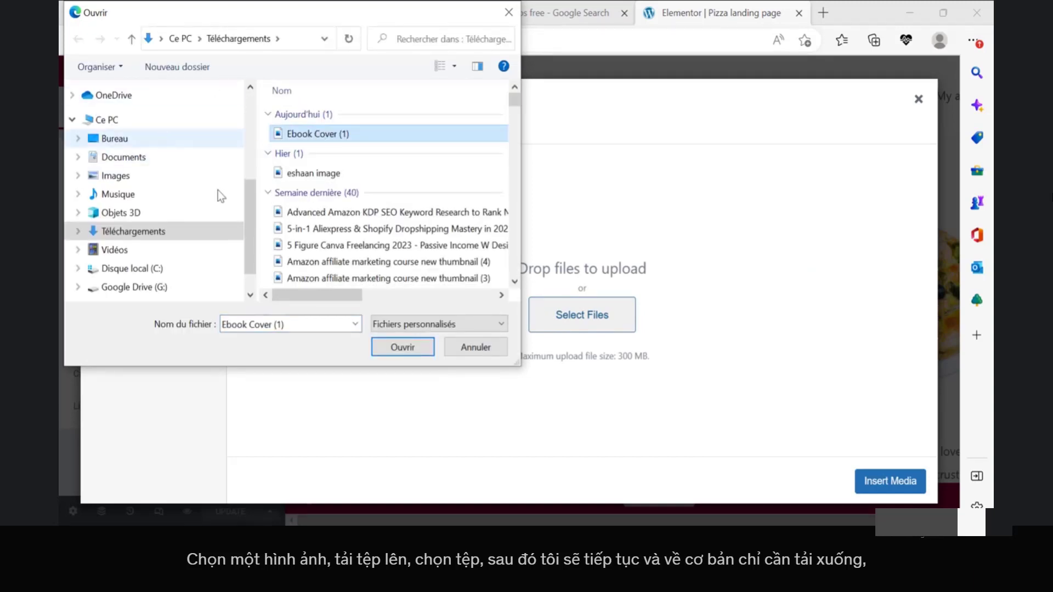
click(312, 152)
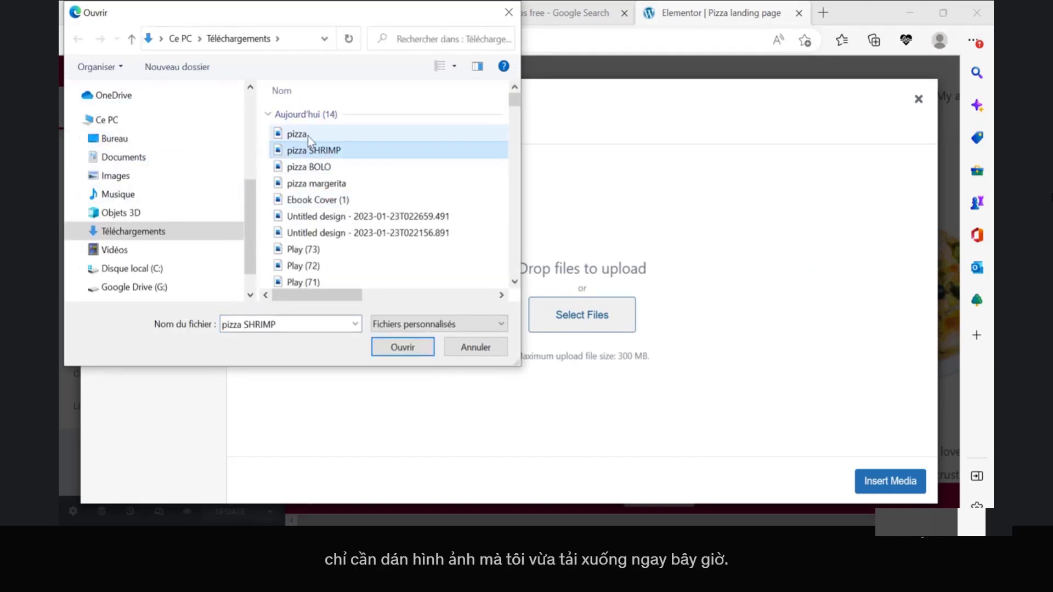
double_click(308, 136)
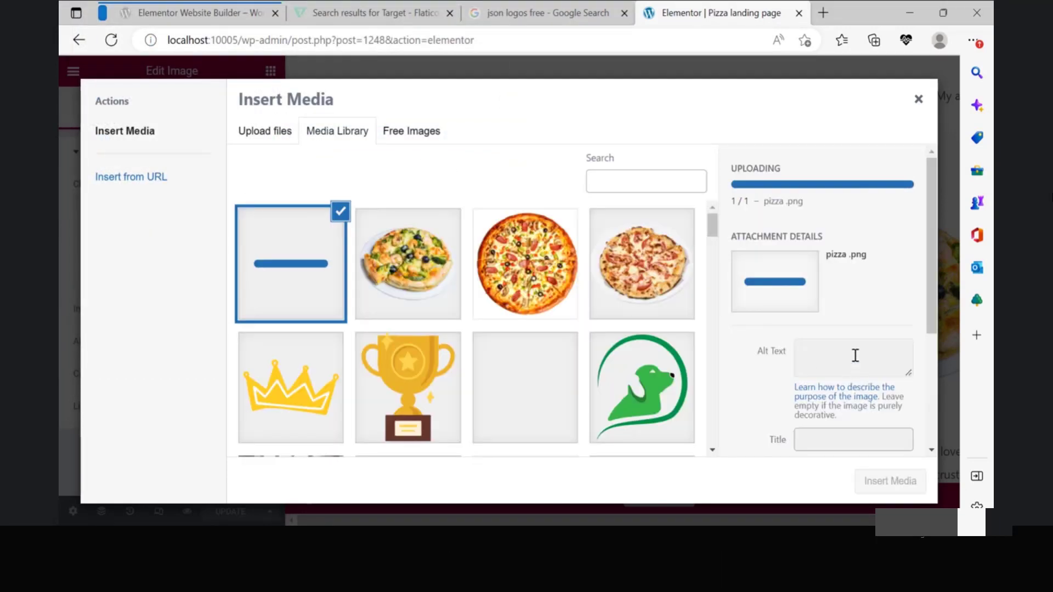
Step: Set both the title and the alt text of the uploaded pizza image to "pizza bolognaise"
click(851, 354)
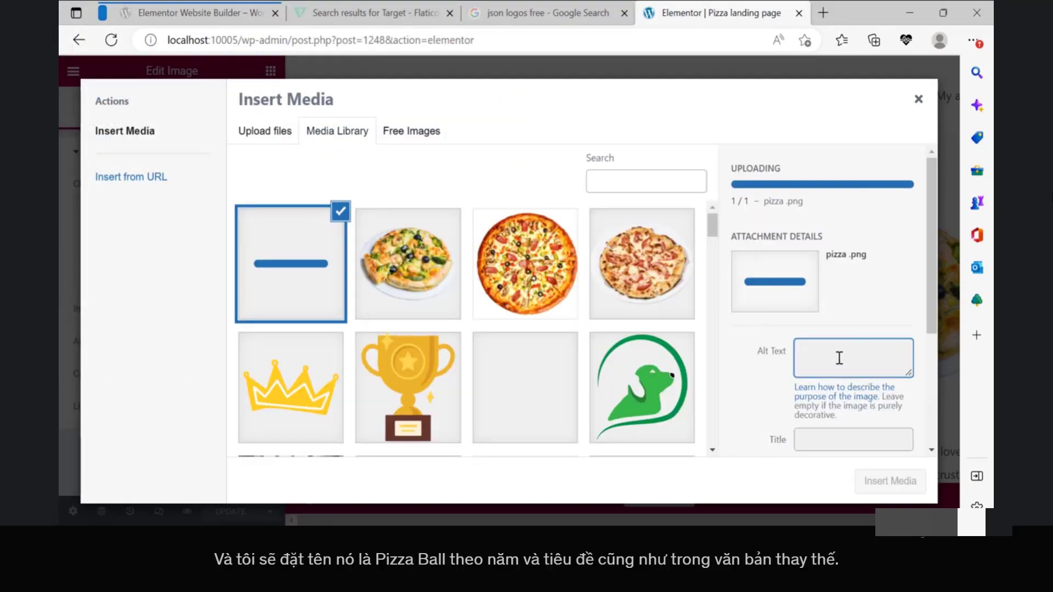
click(863, 437)
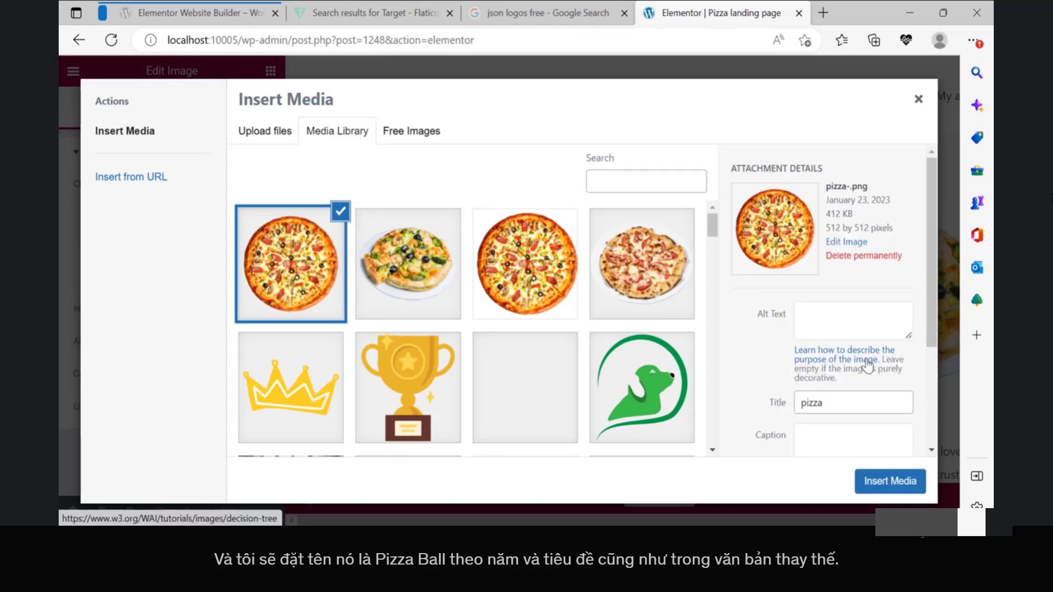
click(855, 402)
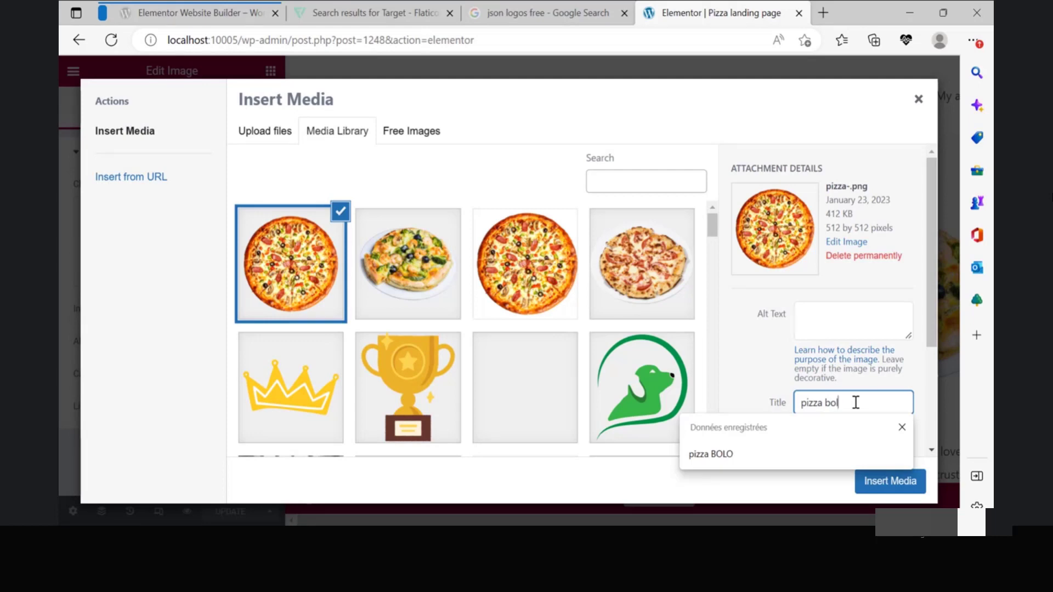
text(bolognaise)
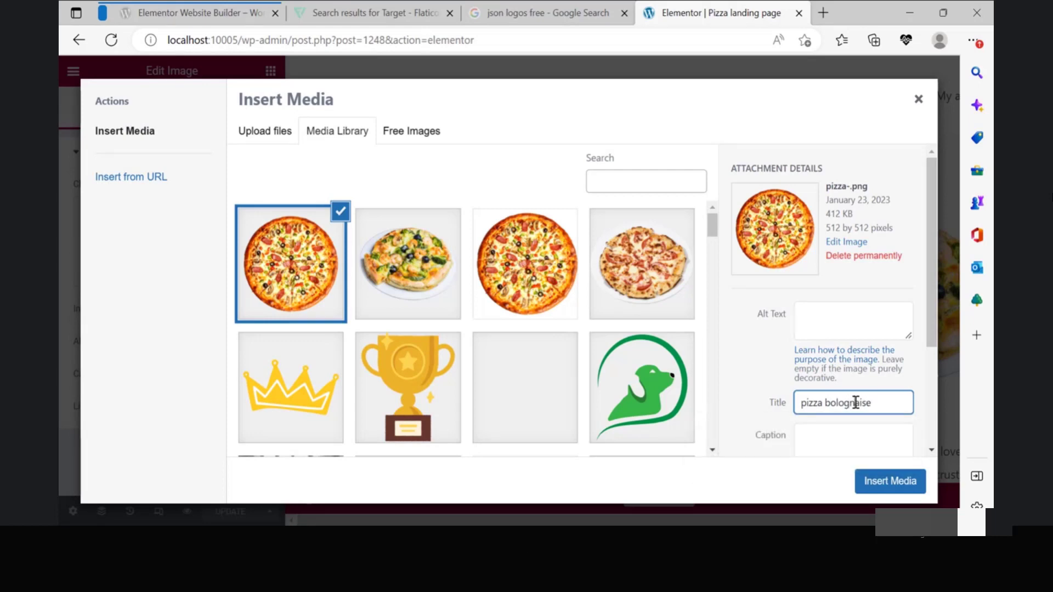
triple_click(856, 402)
key(ctrl+c)
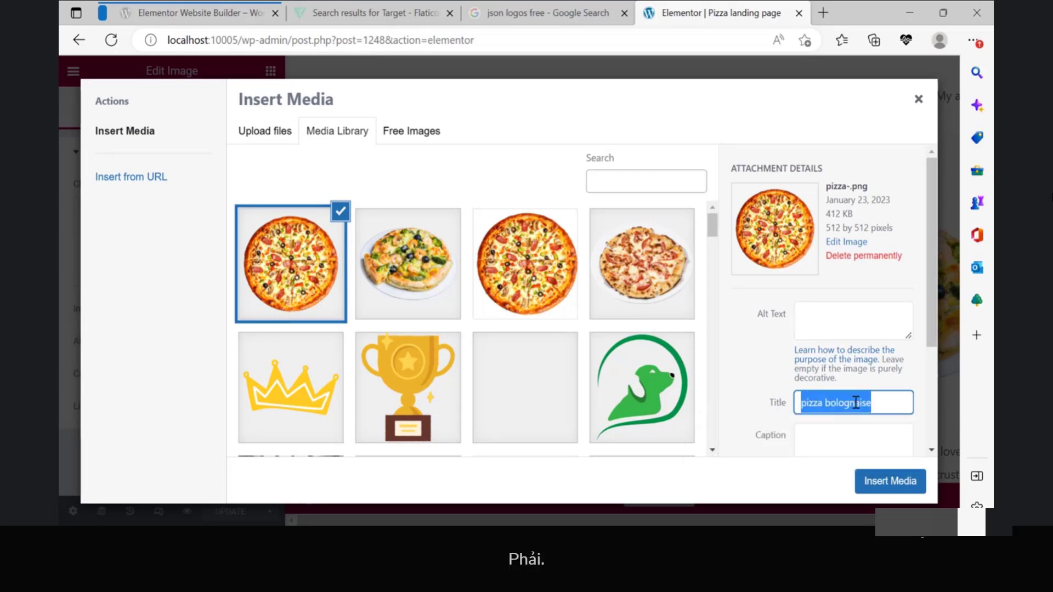
click(881, 335)
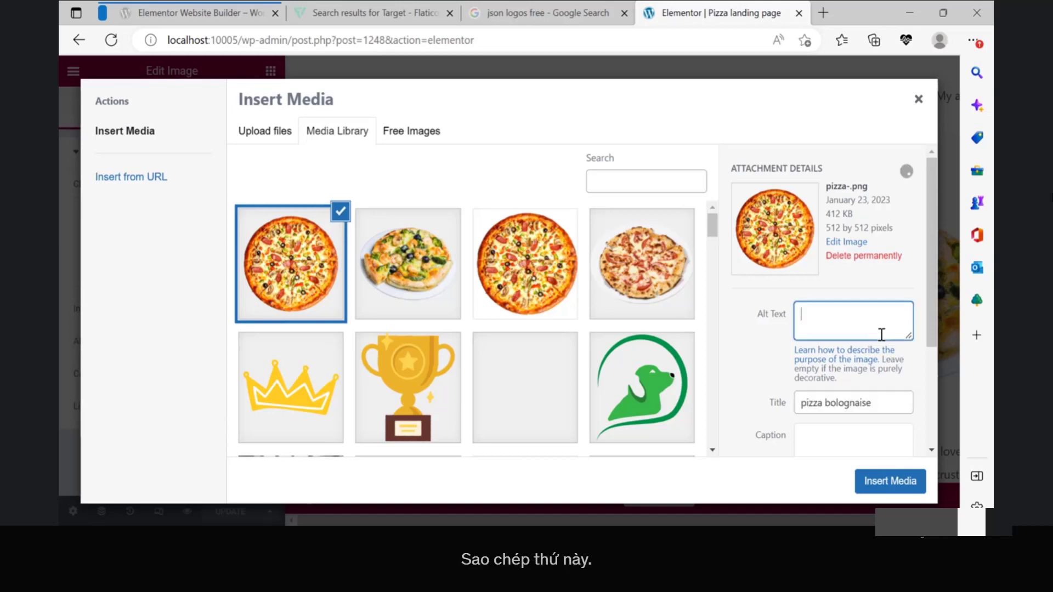
key(ctrl+v)
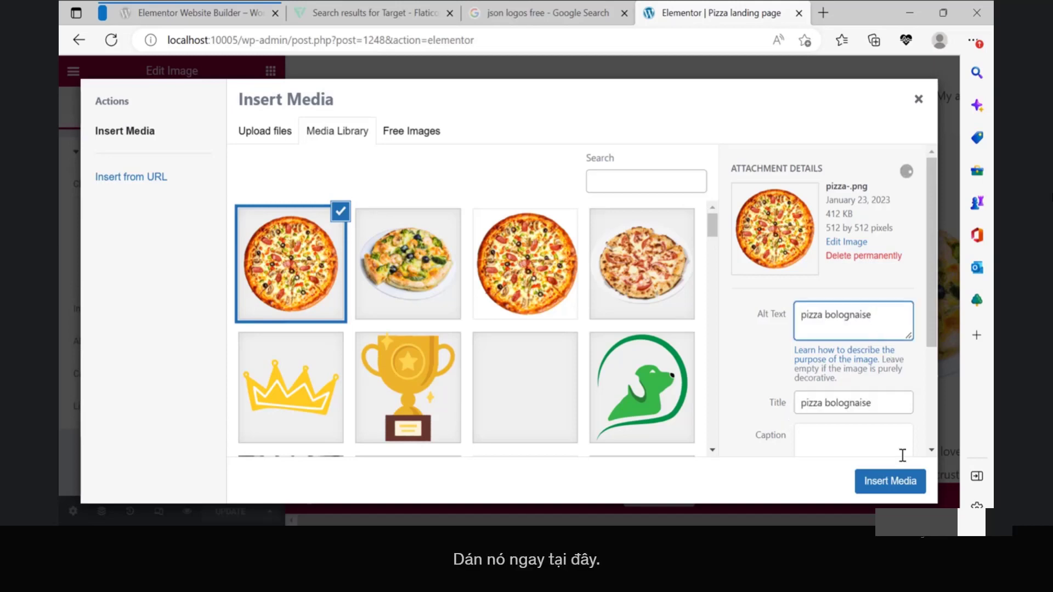
Step: Insert the uploaded image into the Pizza Bolognaise column, update the page and review the three columns
click(907, 483)
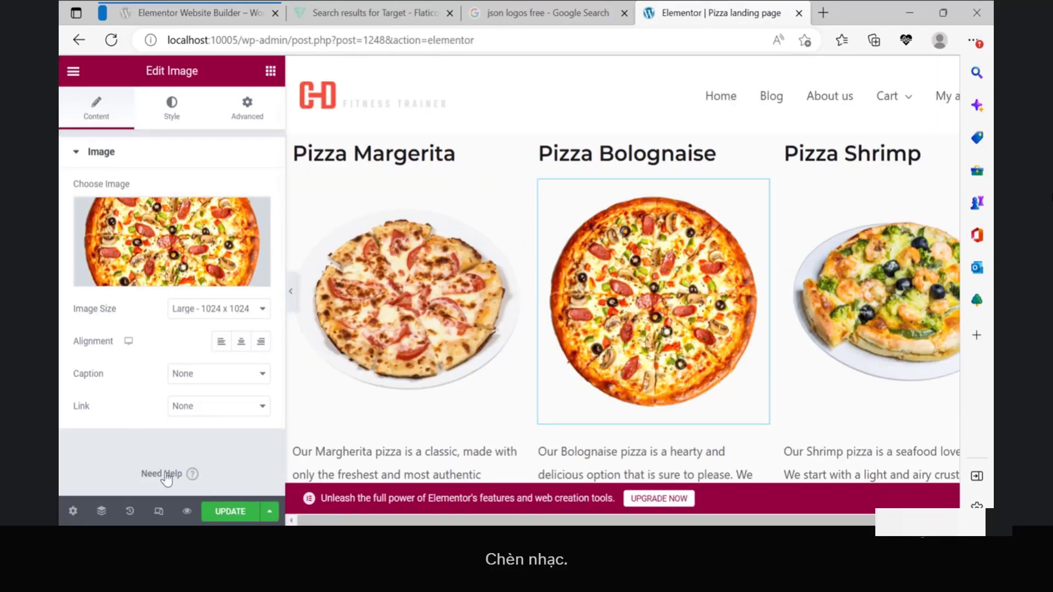
click(230, 511)
scroll(609, 379, down, 4)
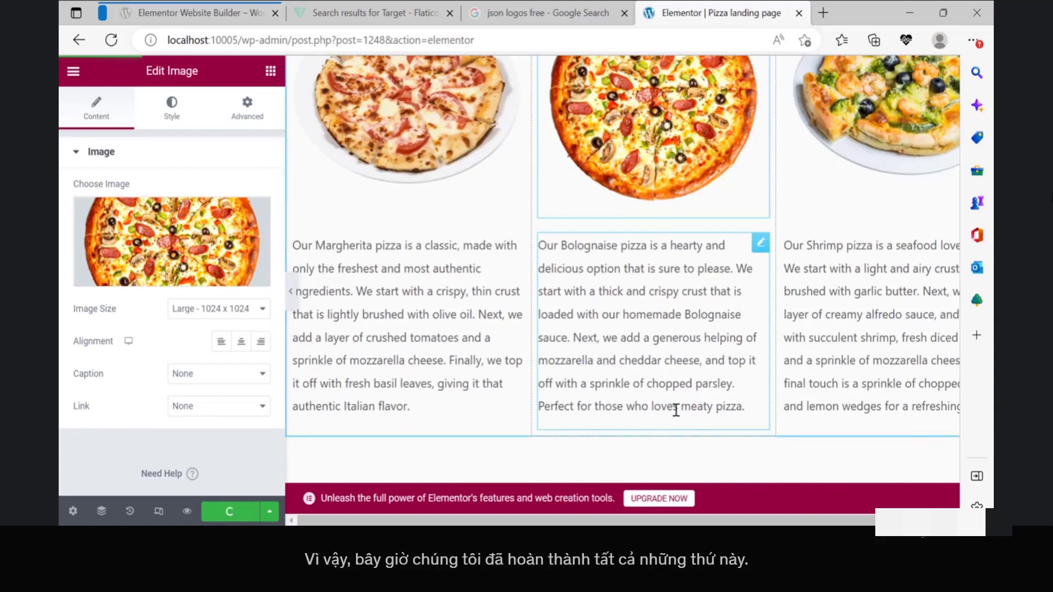
scroll(693, 392, up, 3)
scroll(723, 413, down, 3)
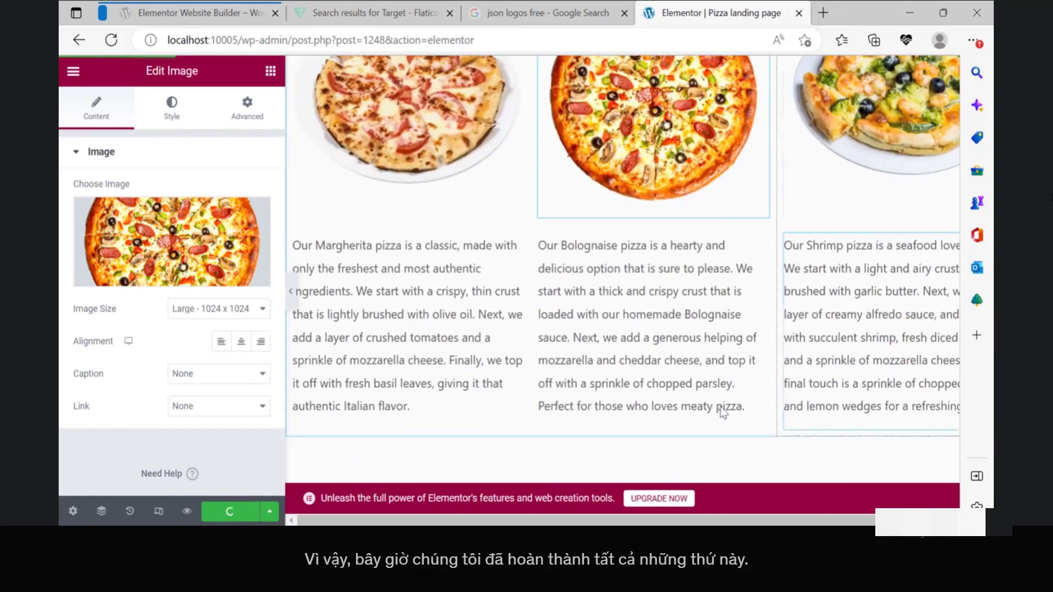
scroll(723, 413, down, 1)
scroll(559, 439, up, 4)
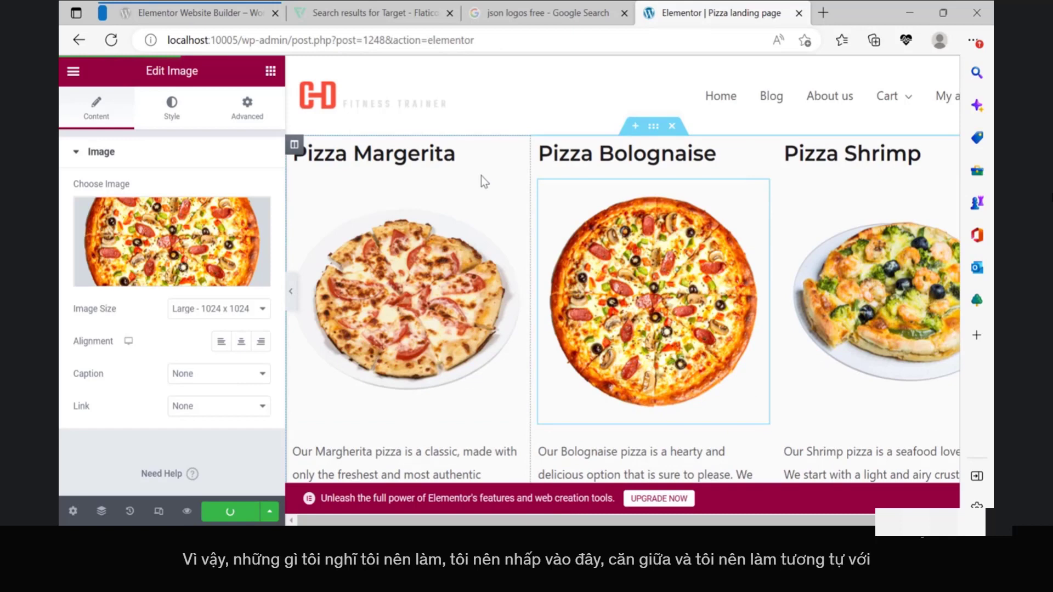
Step: Centre-align the Pizza Margerita, Pizza Bolognaise and Pizza Shrimp headings
click(512, 149)
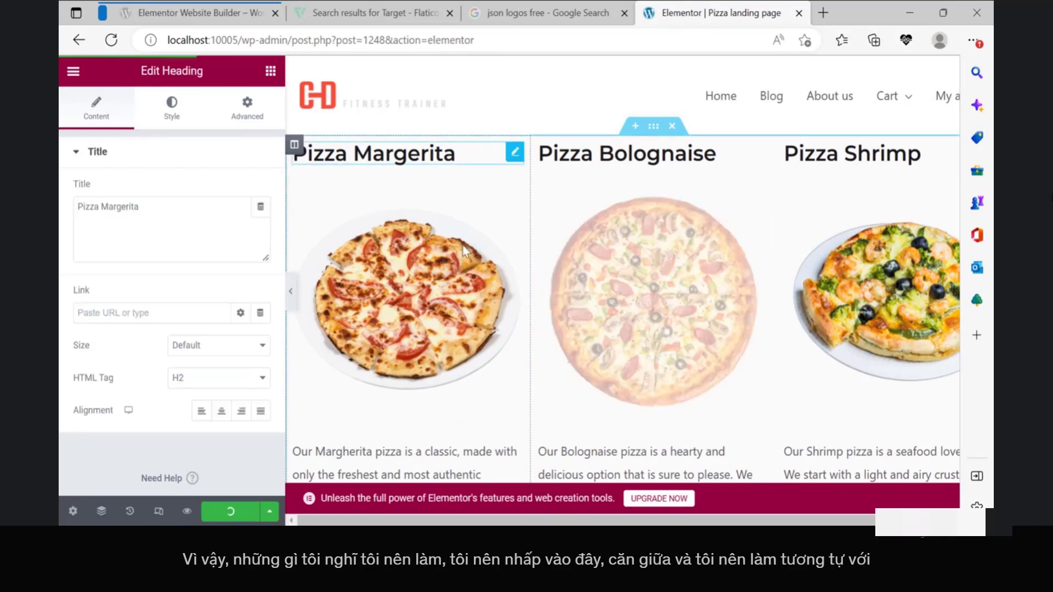
click(231, 410)
click(738, 163)
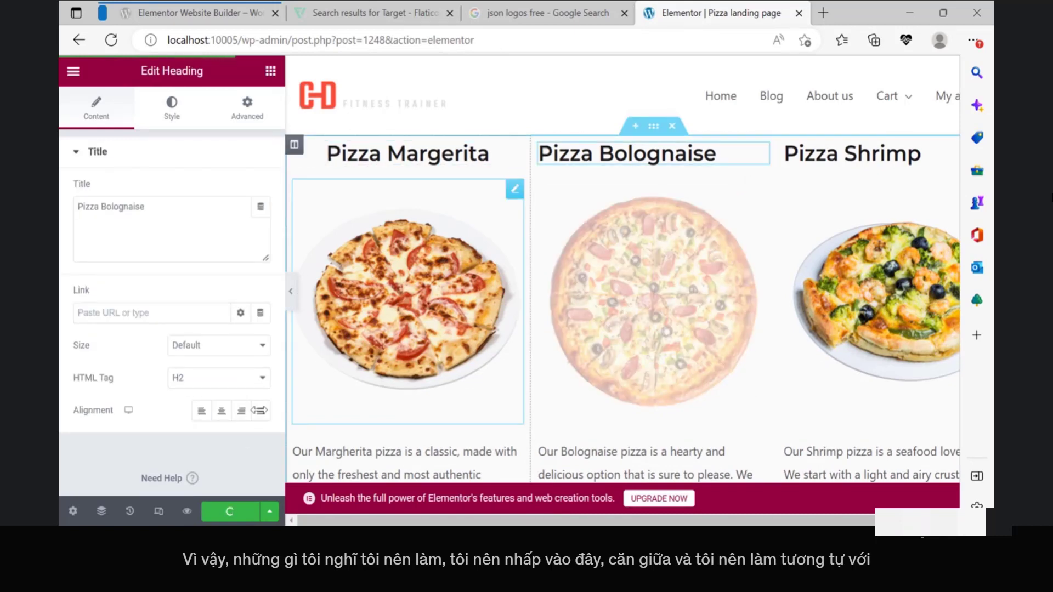
click(221, 411)
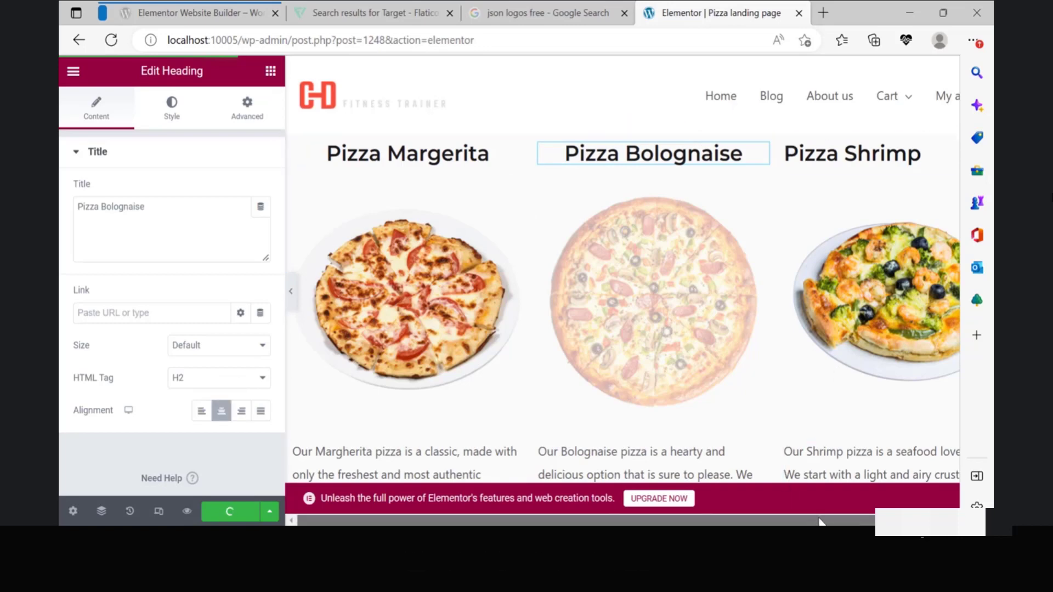
scroll(791, 477, right, 3)
click(779, 154)
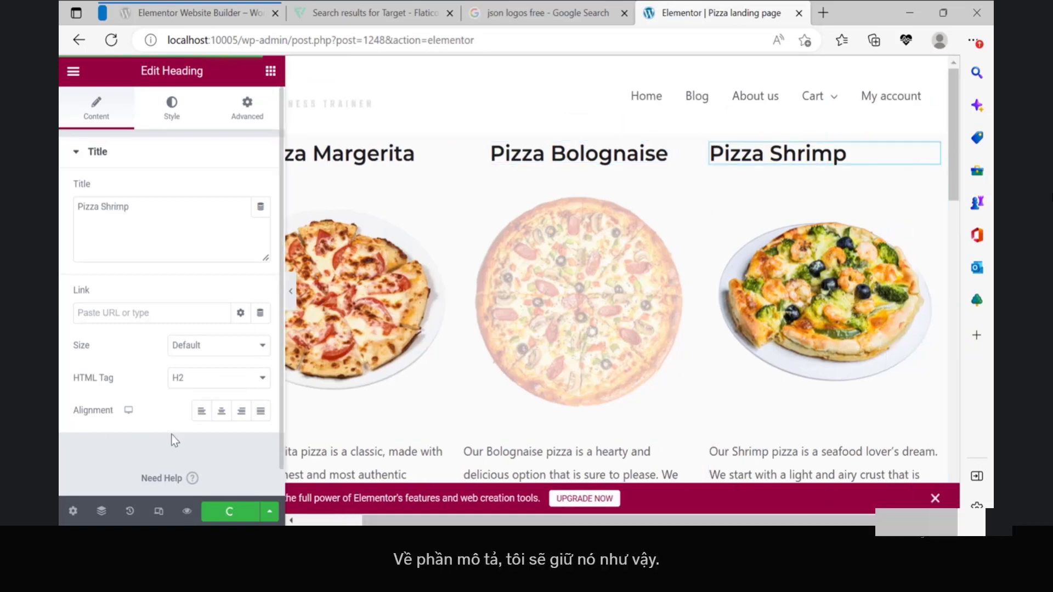
click(221, 411)
scroll(709, 308, down, 3)
scroll(709, 311, down, 2)
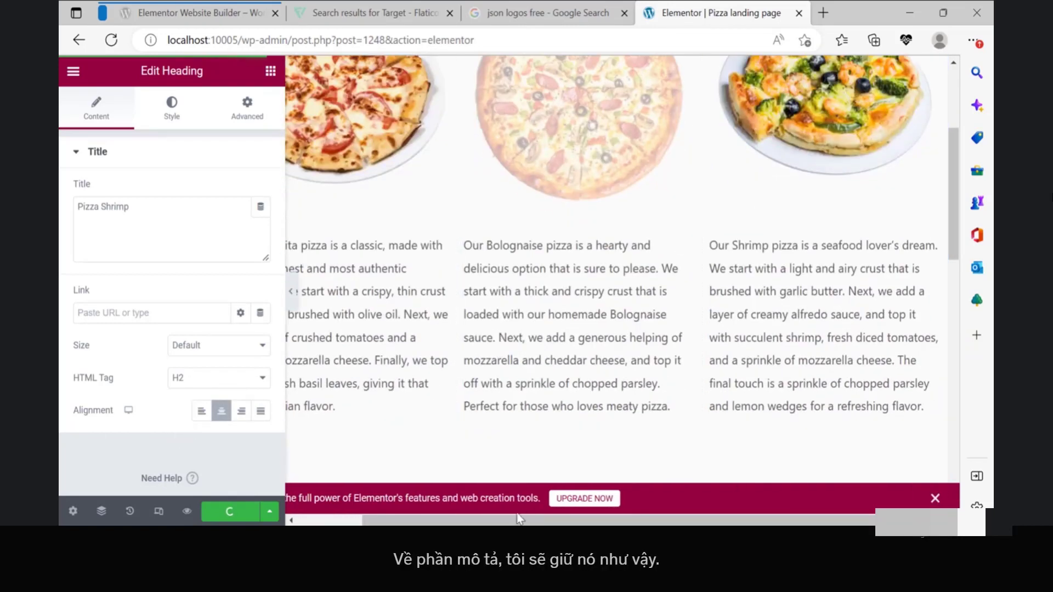
Step: Switch to the pizza landing page chat in ChatGPT in Chrome to check the next step of the plan
mouse_move(453, 535)
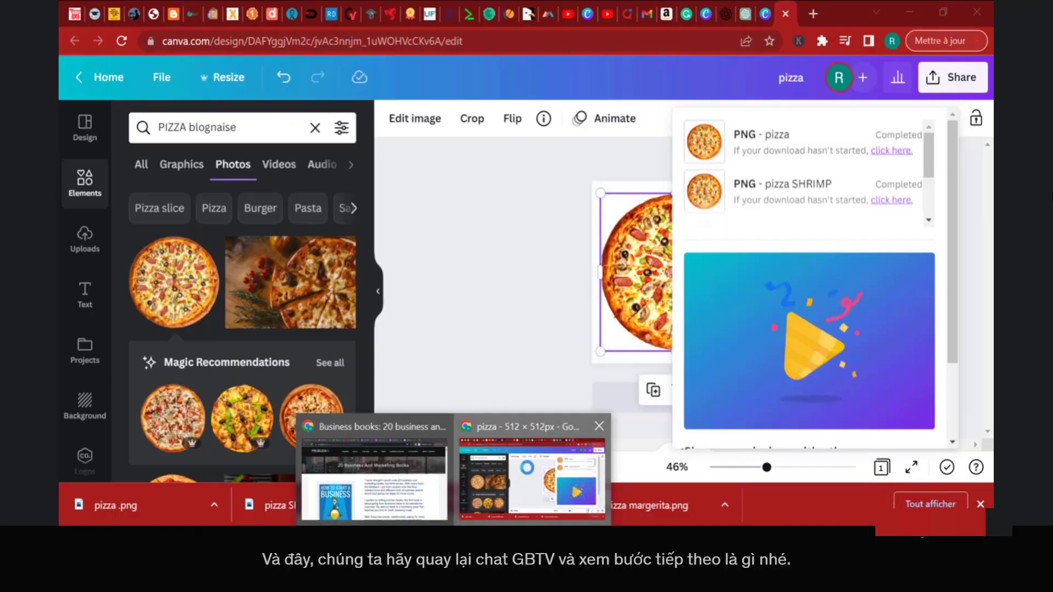
click(527, 478)
click(745, 14)
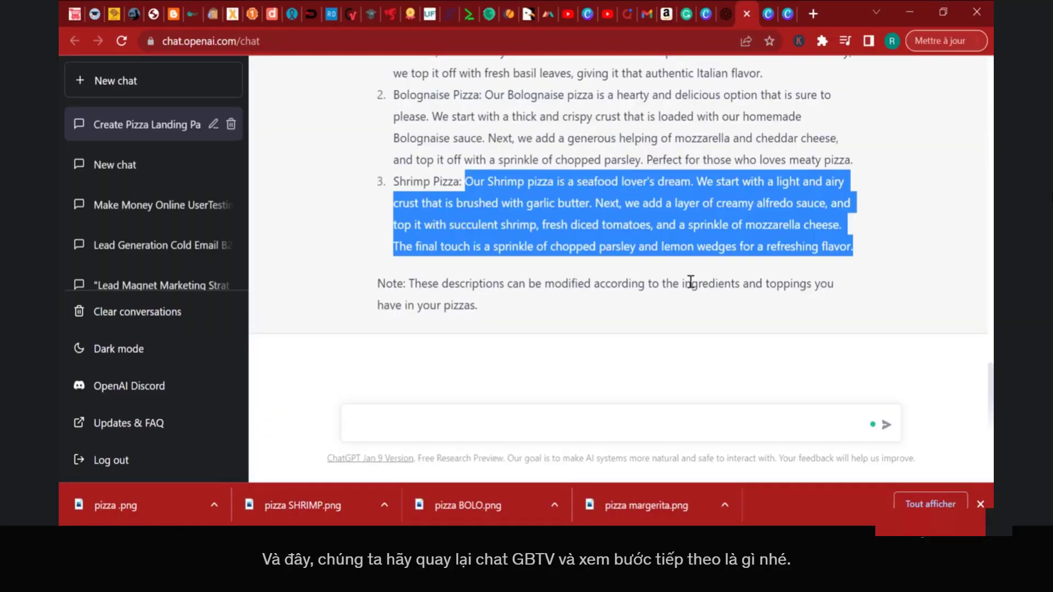
Step: Check ChatGPT's button instructions, switch to the Elementor editor and add a Button widget below the Margherita pizza description
scroll(710, 267, up, 9)
scroll(709, 268, up, 6)
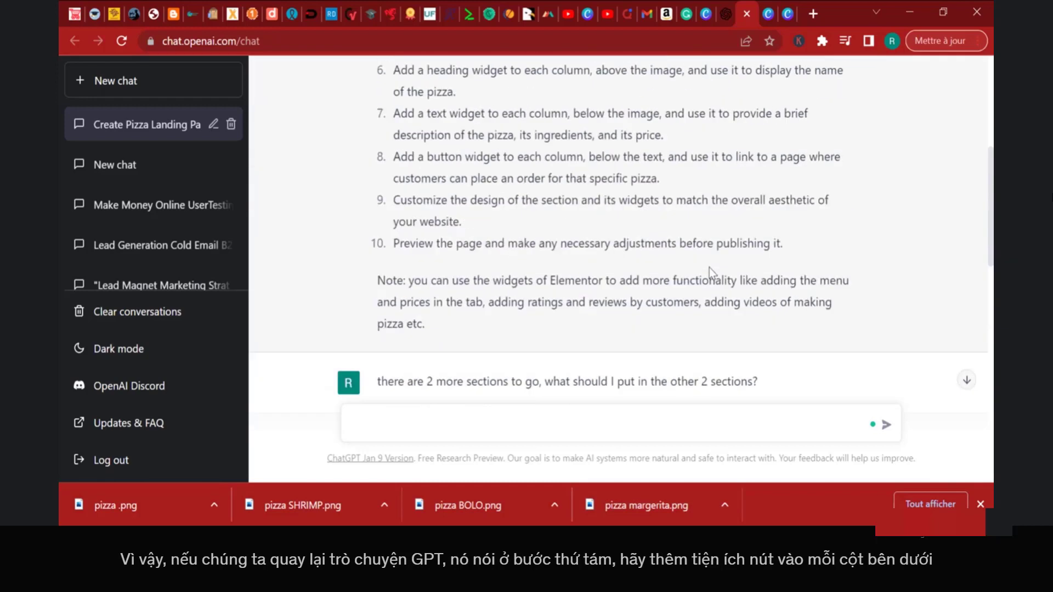
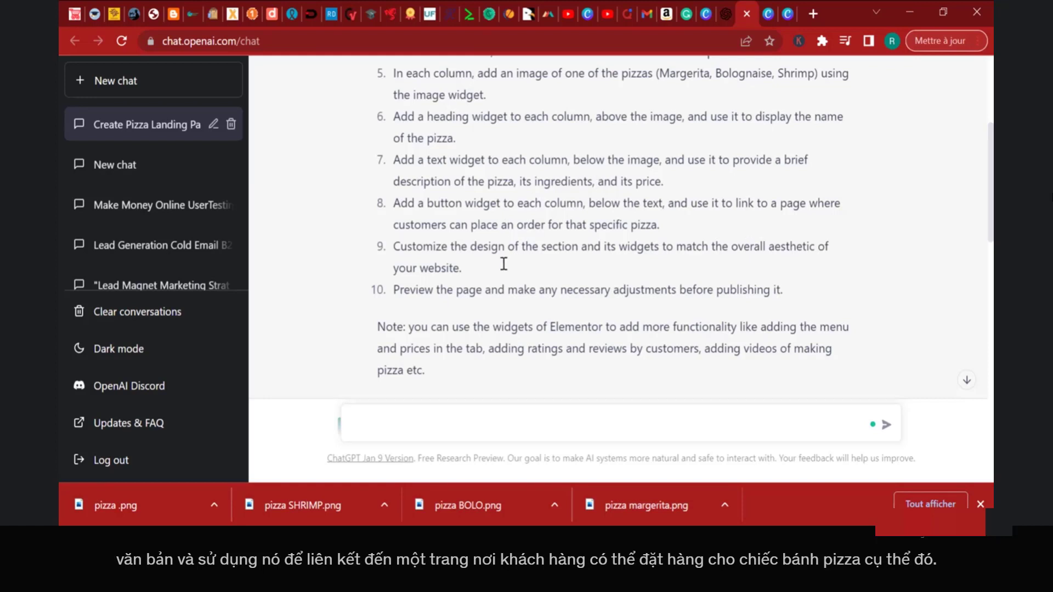
key(alt+Tab)
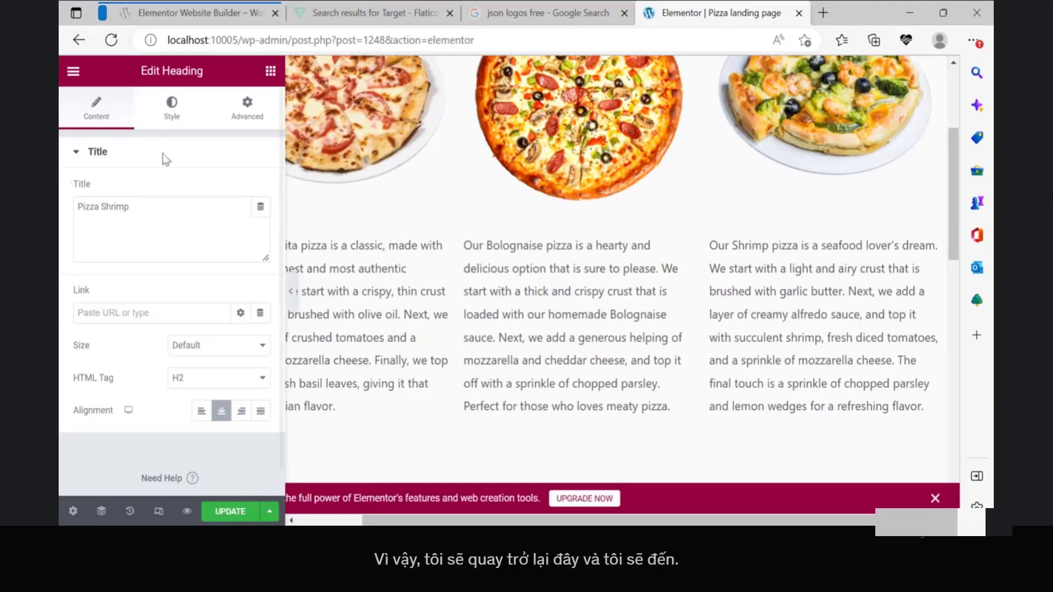
click(270, 72)
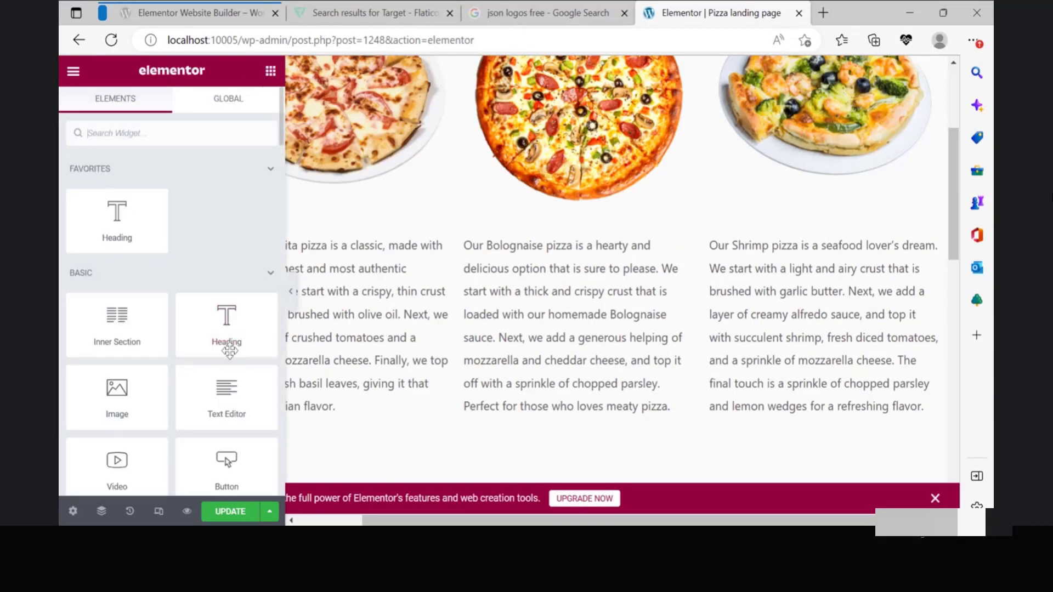
scroll(228, 343, down, 5)
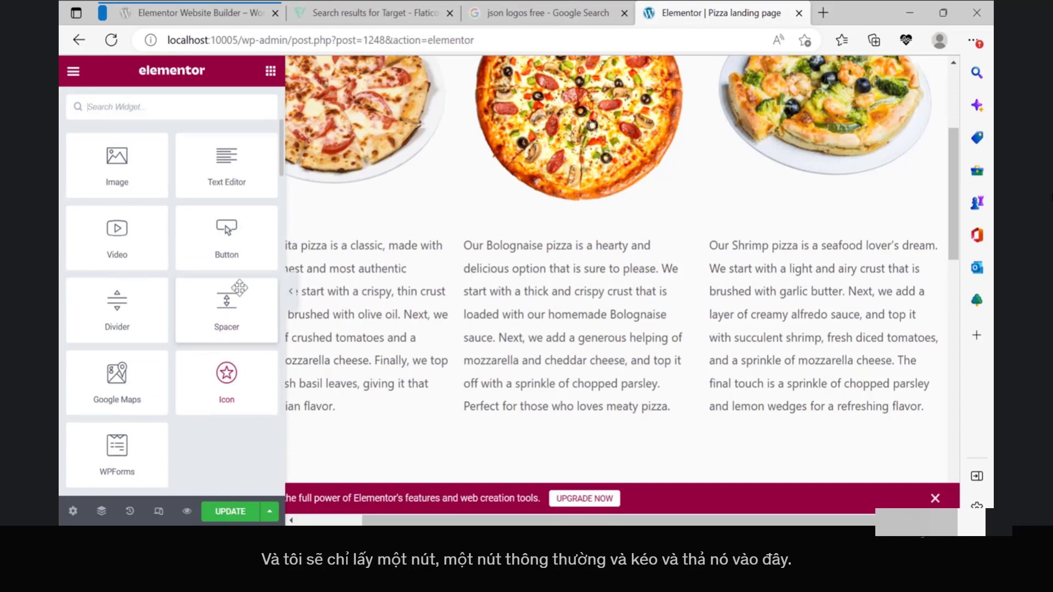
drag(226, 236, 377, 443)
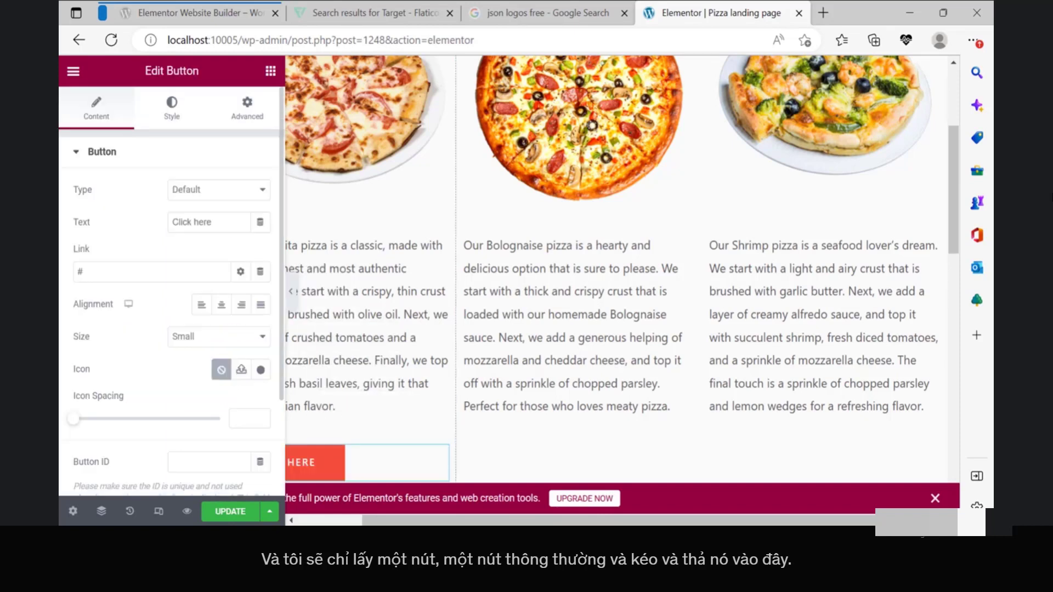
drag(436, 520, 371, 520)
mouse_move(516, 456)
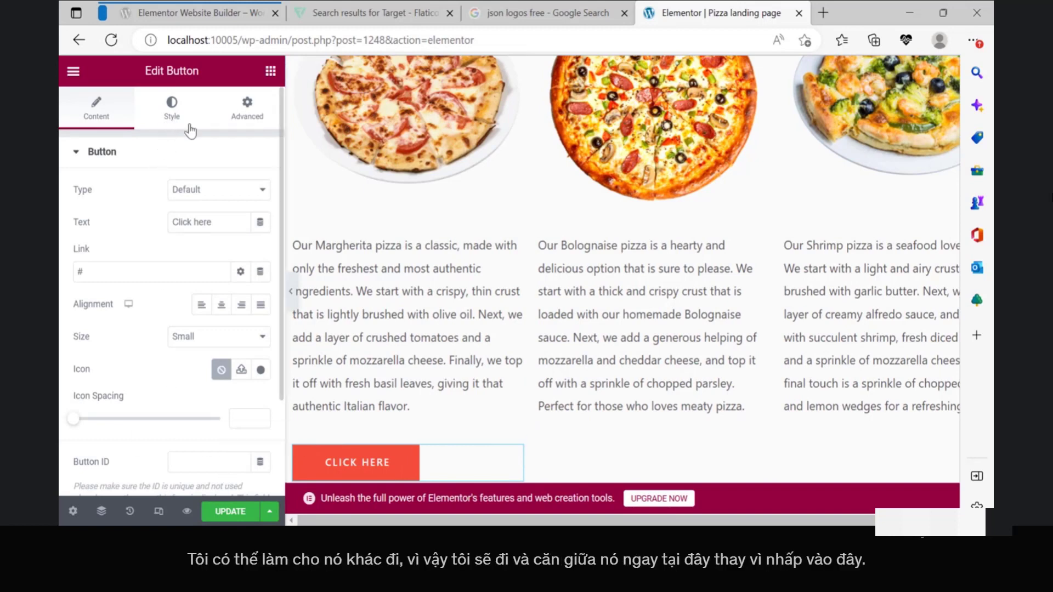
Step: Centre the Margherita button and set its text to "Add to CART"
scroll(204, 154, down, 2)
click(222, 190)
scroll(209, 249, up, 2)
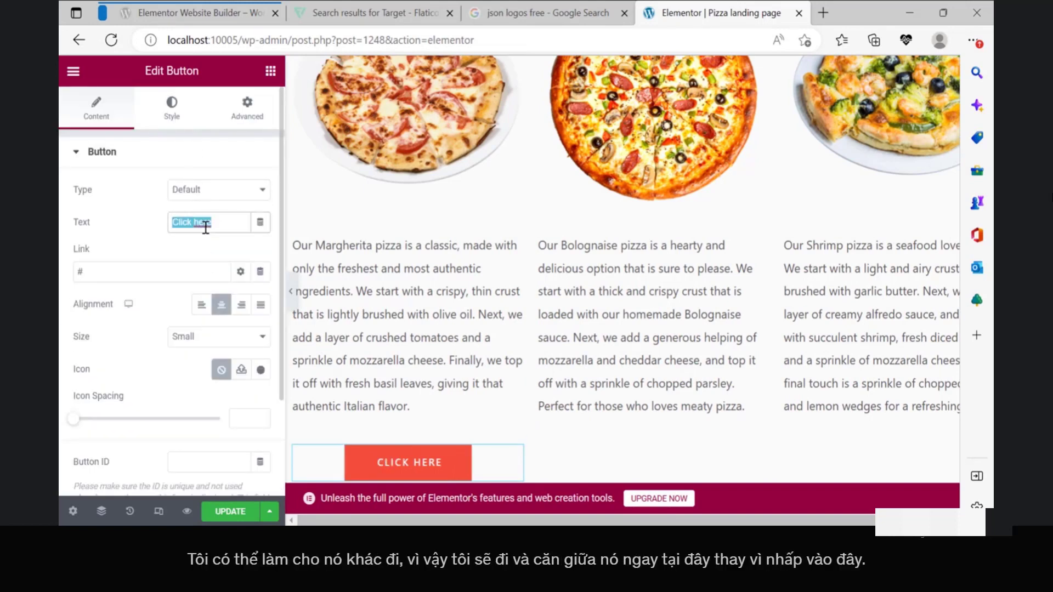
text(Add)
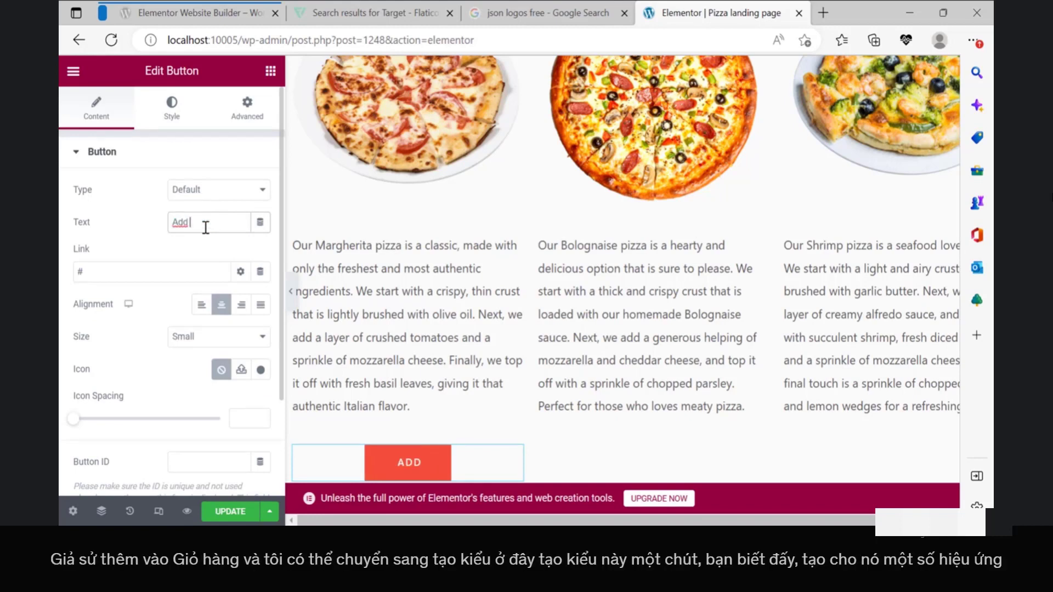
text( to CART)
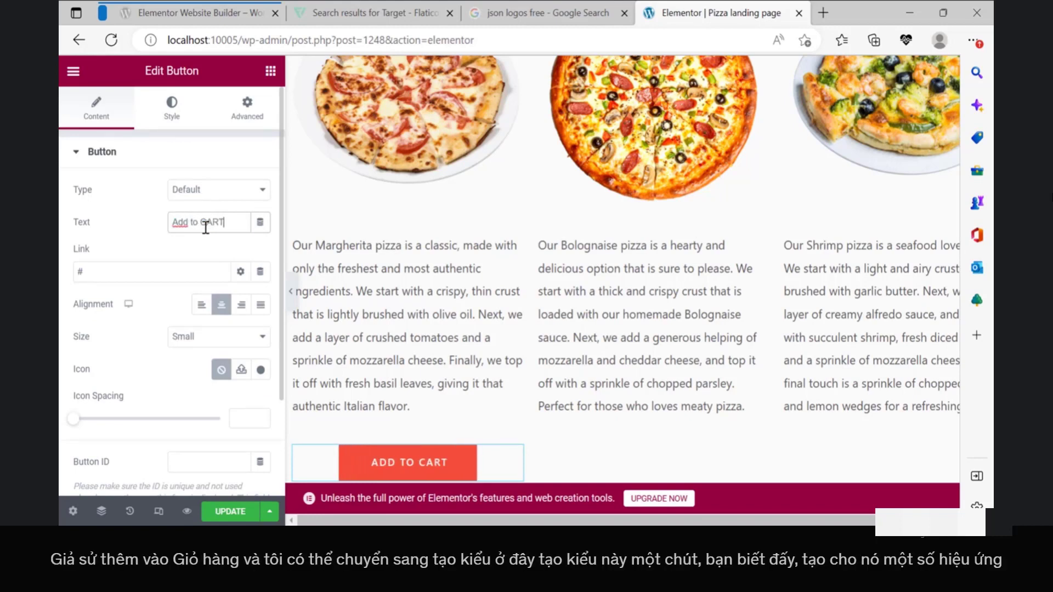
Step: Give the Margherita button a solid border with a width of 5 on all sides and the red colour #D80000
click(172, 113)
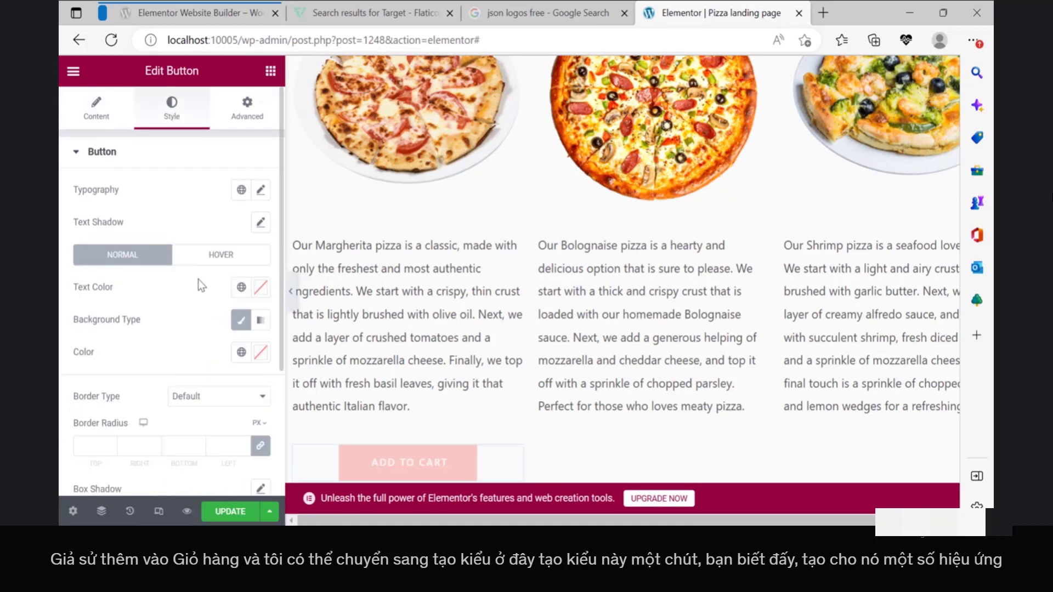
scroll(207, 296, down, 2)
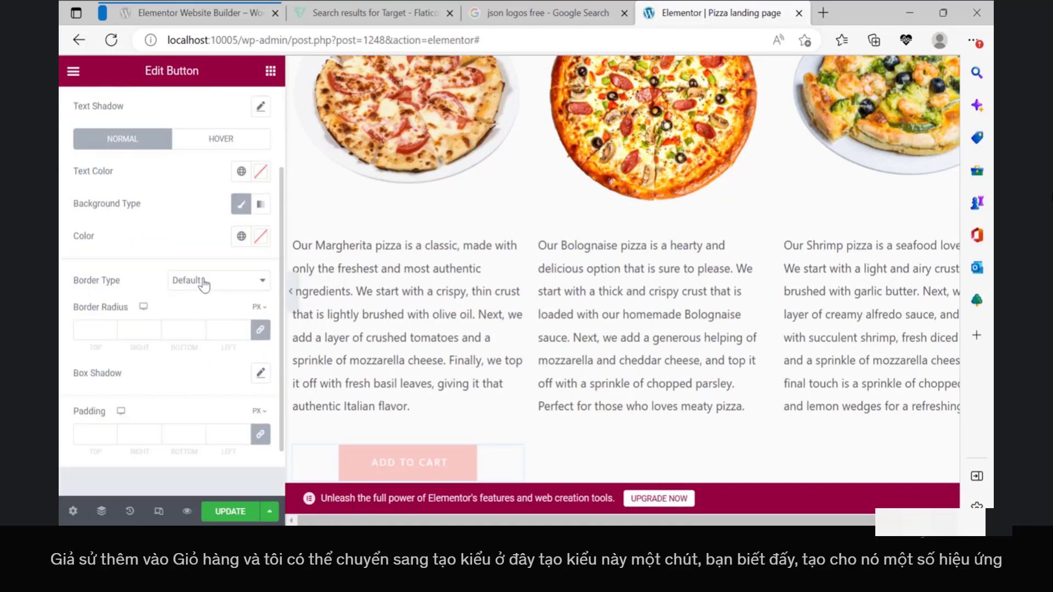
click(204, 284)
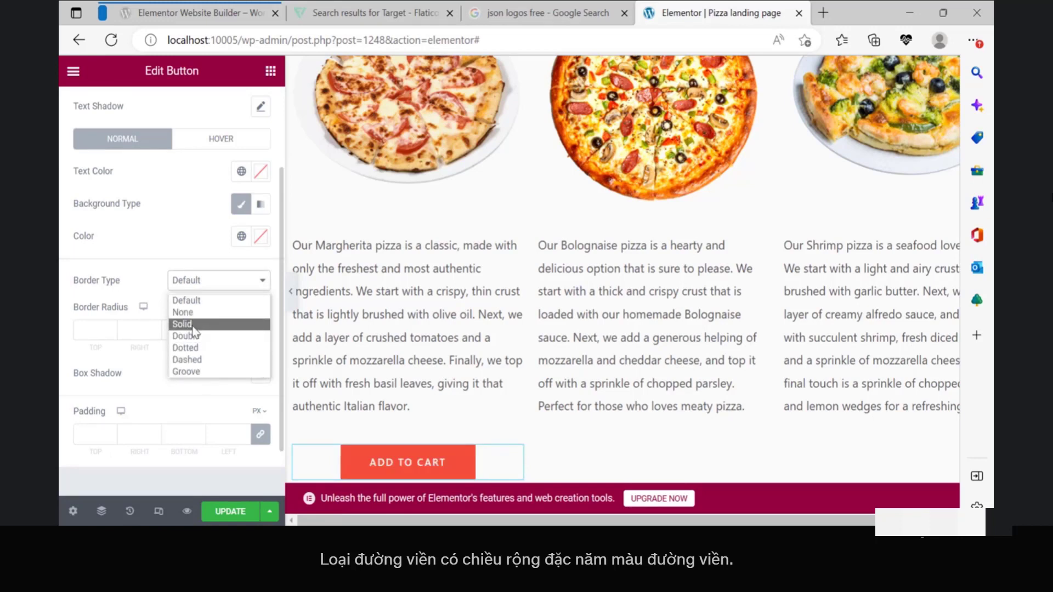
click(193, 325)
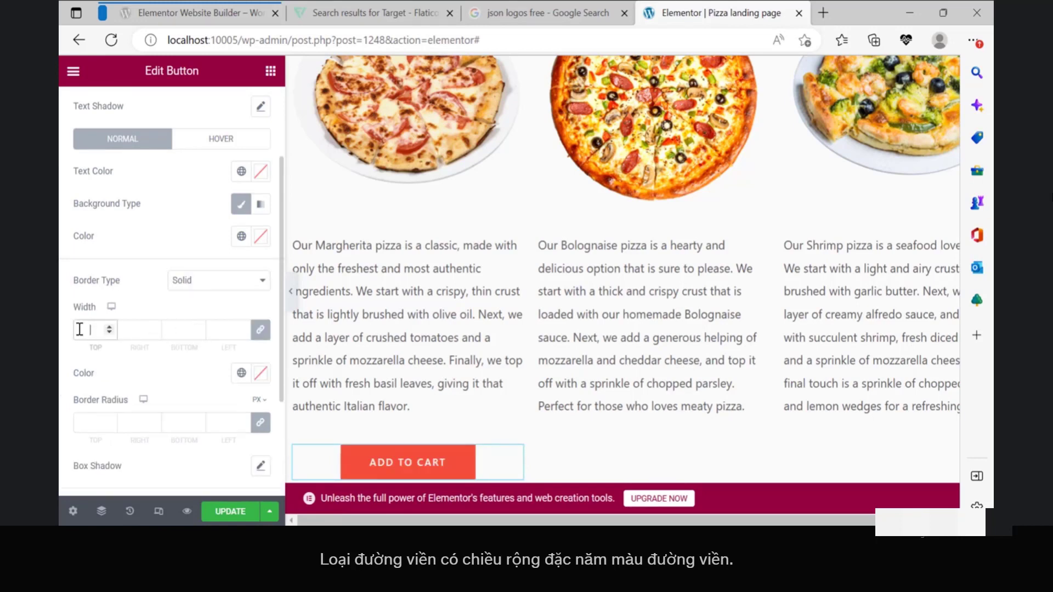
text(5)
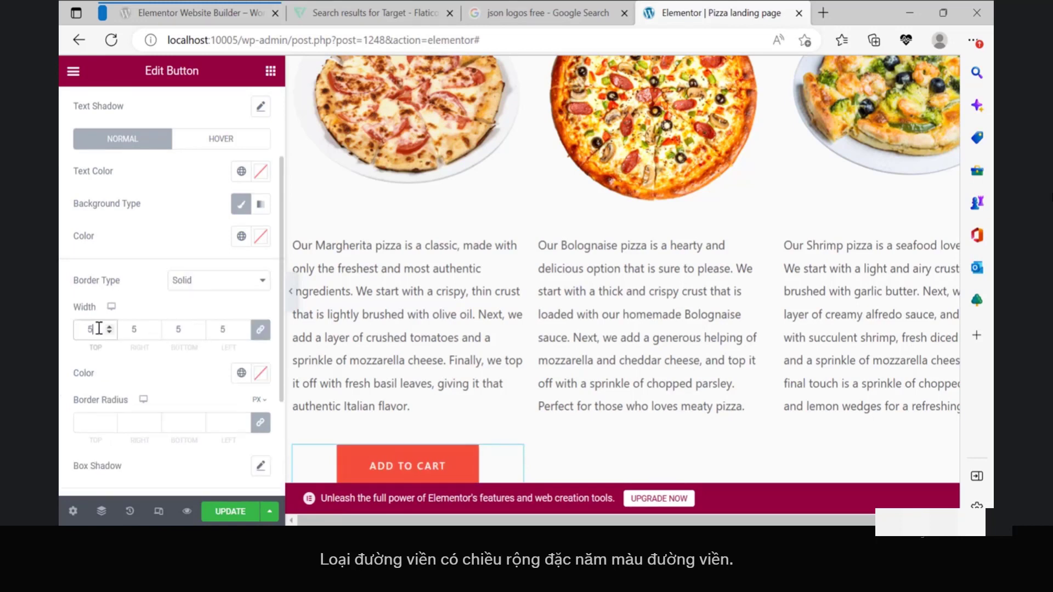
click(259, 374)
click(244, 234)
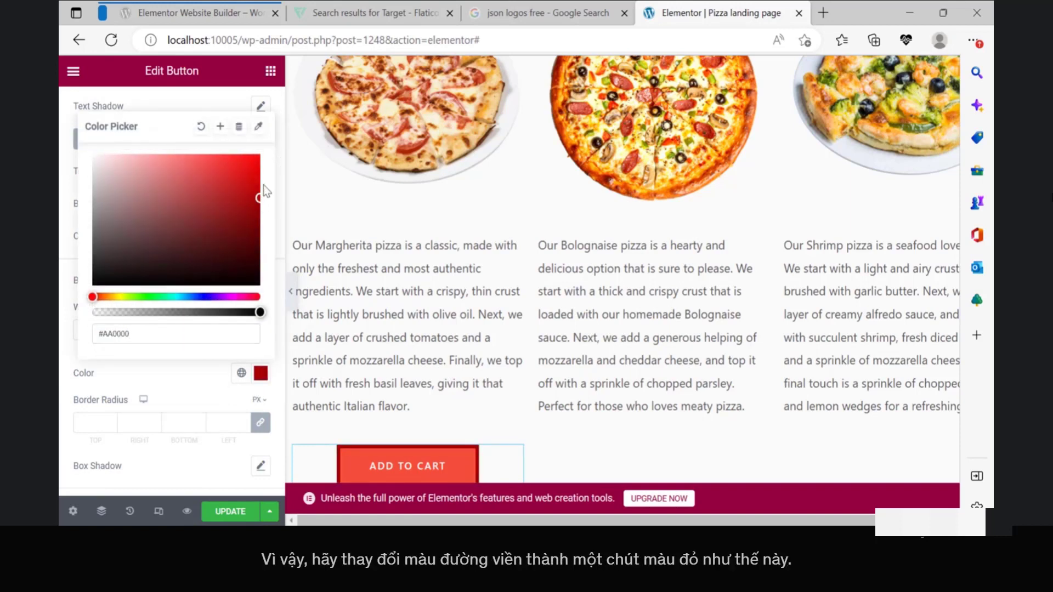
click(277, 201)
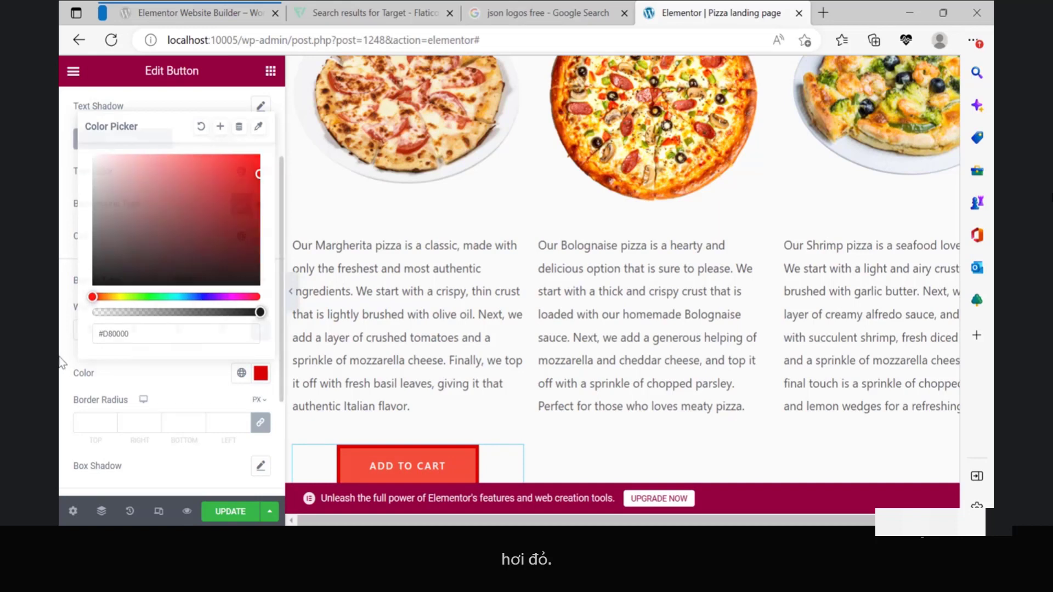
Step: Set the button's normal background colour to #FF1717 and its border radius to 10 px on all corners
scroll(266, 400, up, 2)
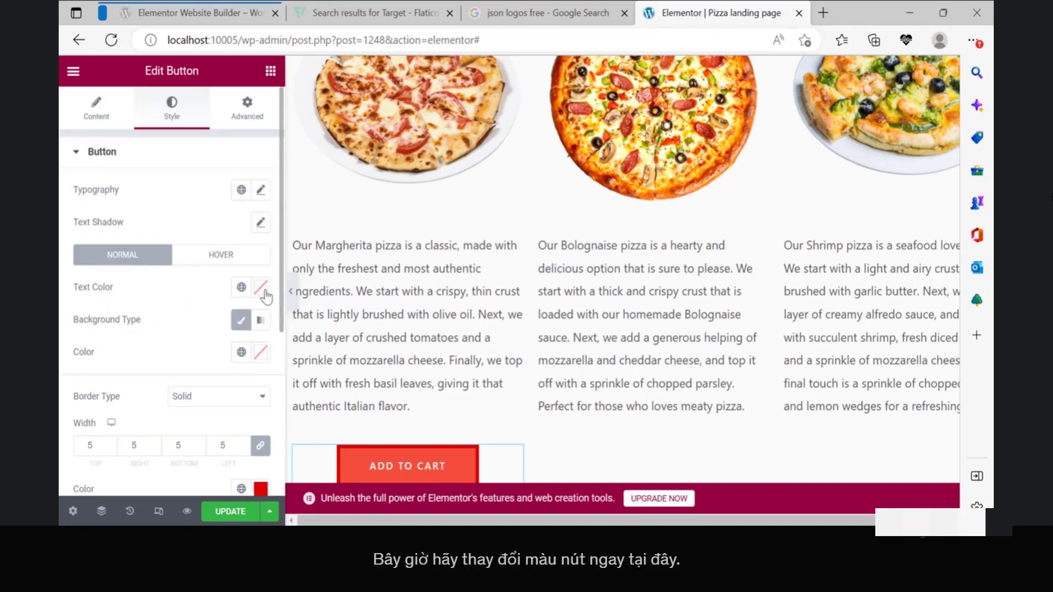
click(261, 352)
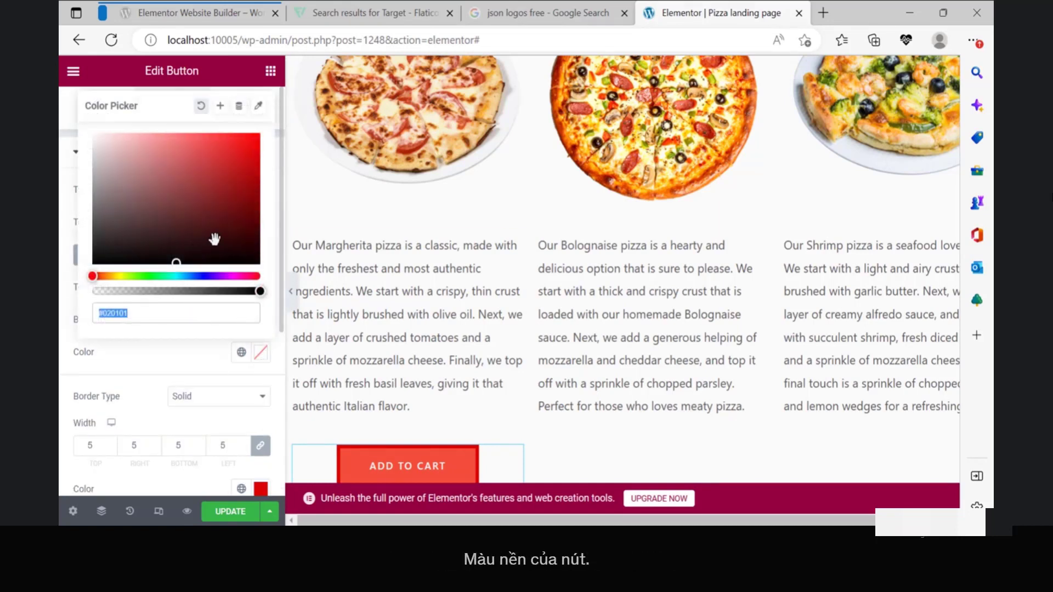
click(235, 181)
mouse_move(238, 176)
mouse_down()
mouse_move(286, 155)
mouse_move(237, 116)
mouse_up()
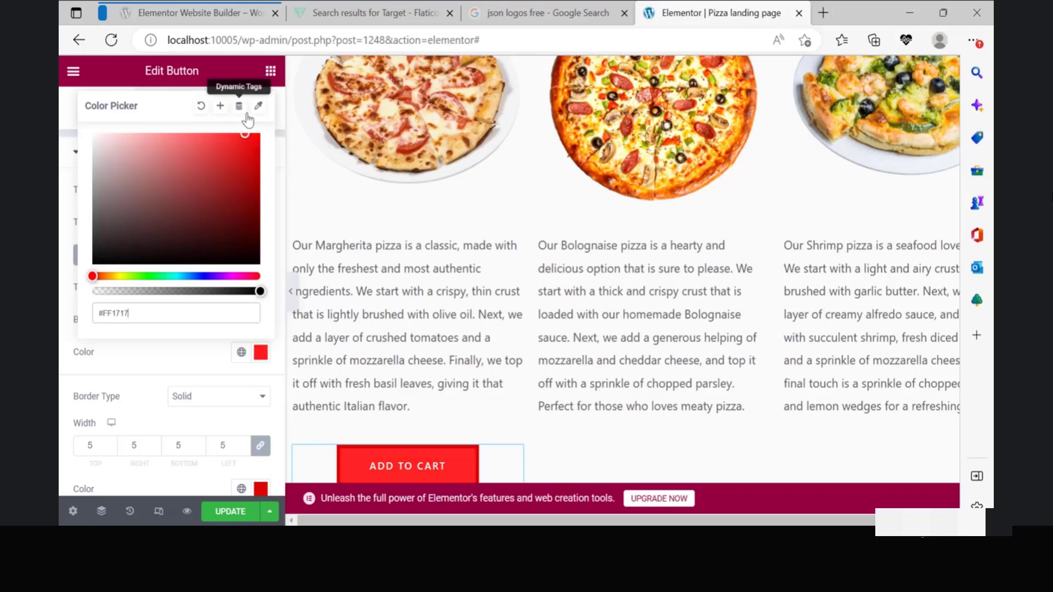
click(153, 366)
scroll(165, 357, down, 2)
scroll(182, 350, down, 2)
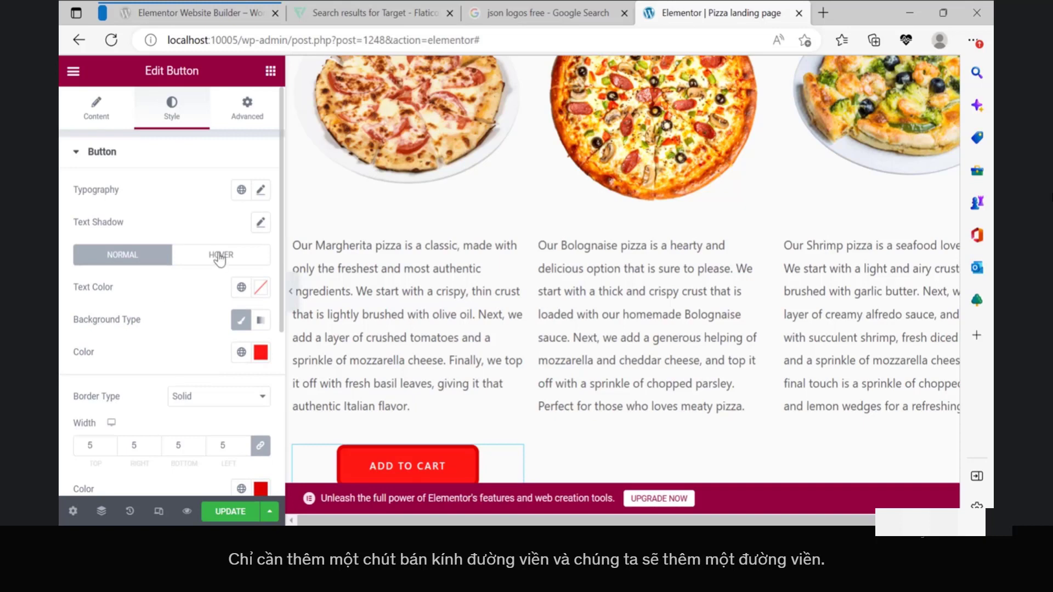
Step: Set the button's border colour for the hover state to light red #FF7171
click(220, 257)
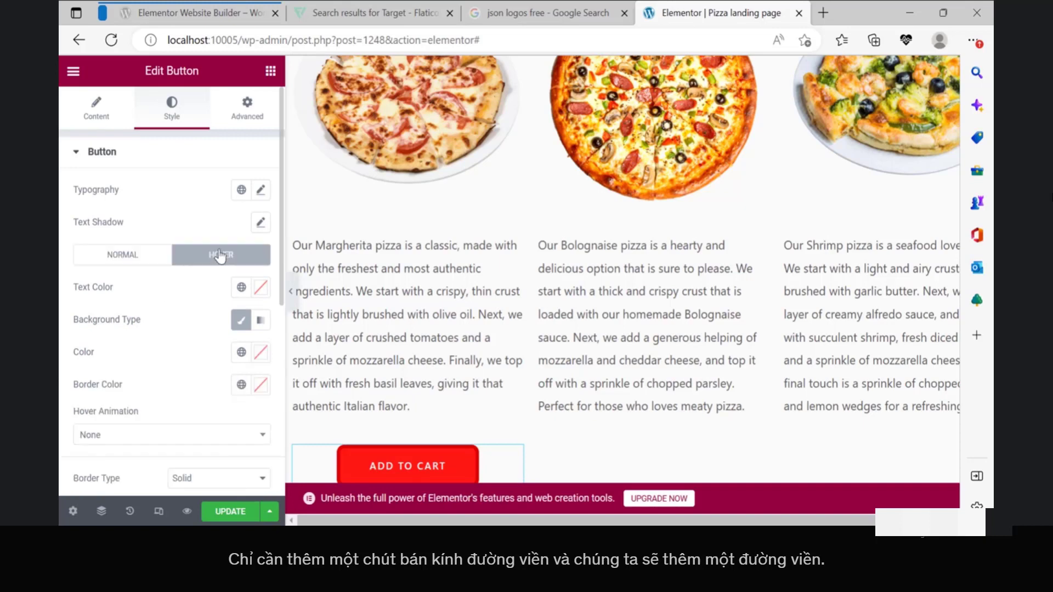
click(260, 384)
click(169, 167)
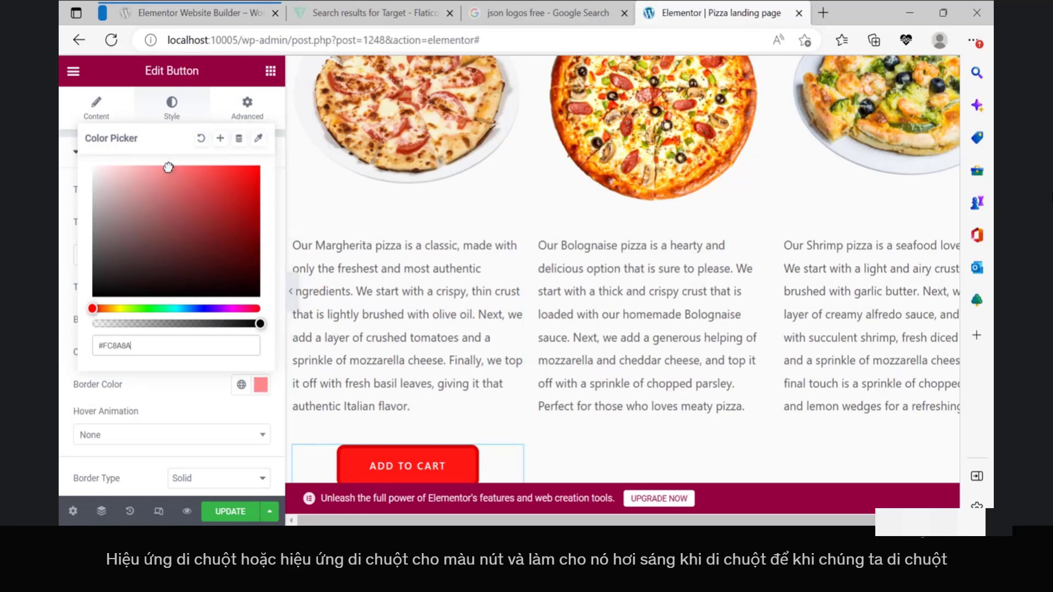
drag(168, 167, 185, 166)
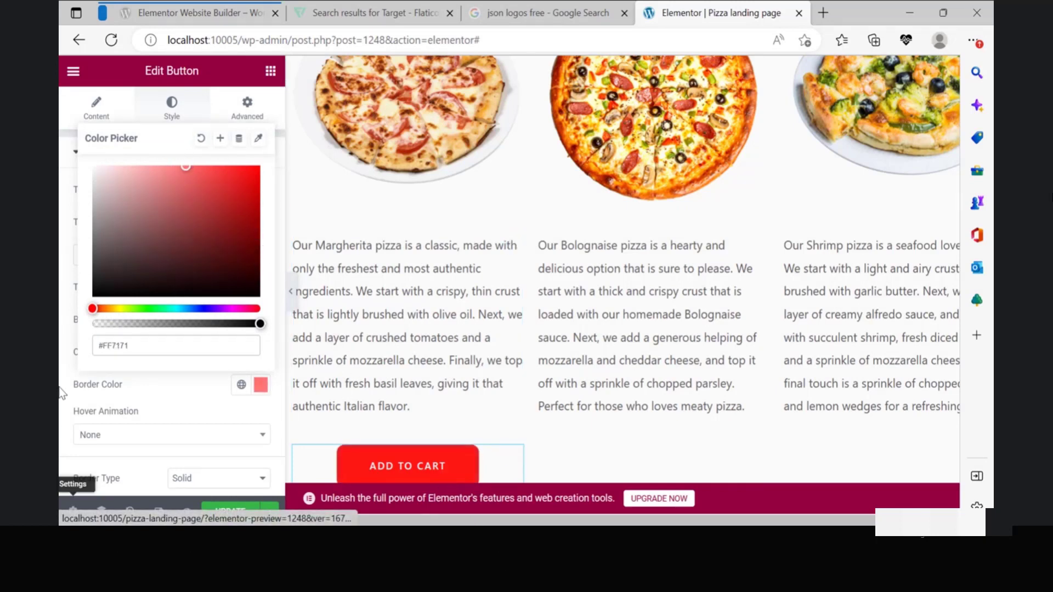
click(62, 189)
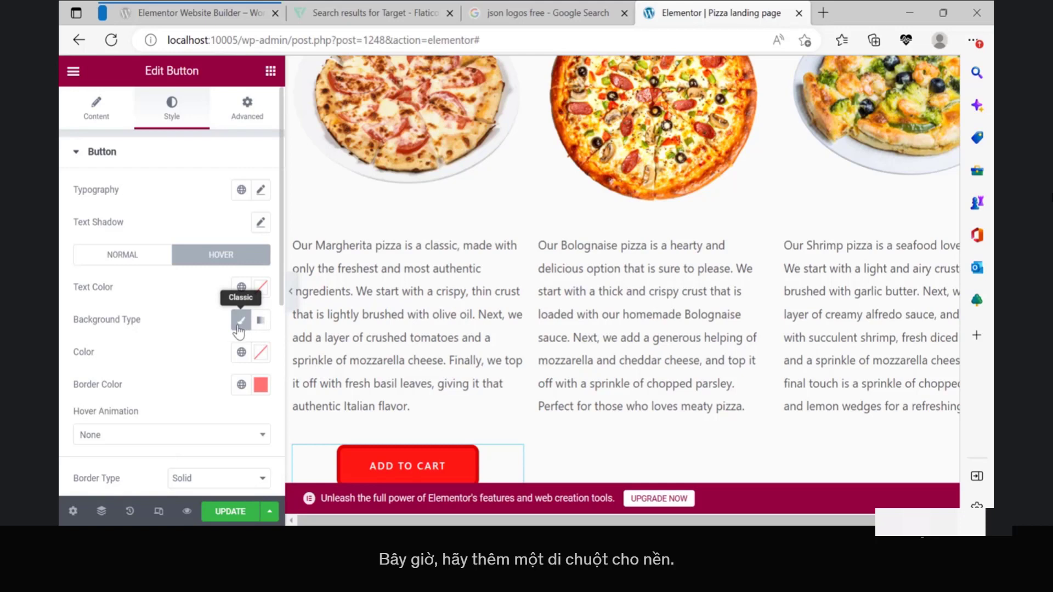
Step: Set the button's background colour for the hover state to pale pink #FFC4C4
scroll(239, 330, down, 2)
scroll(245, 376, up, 2)
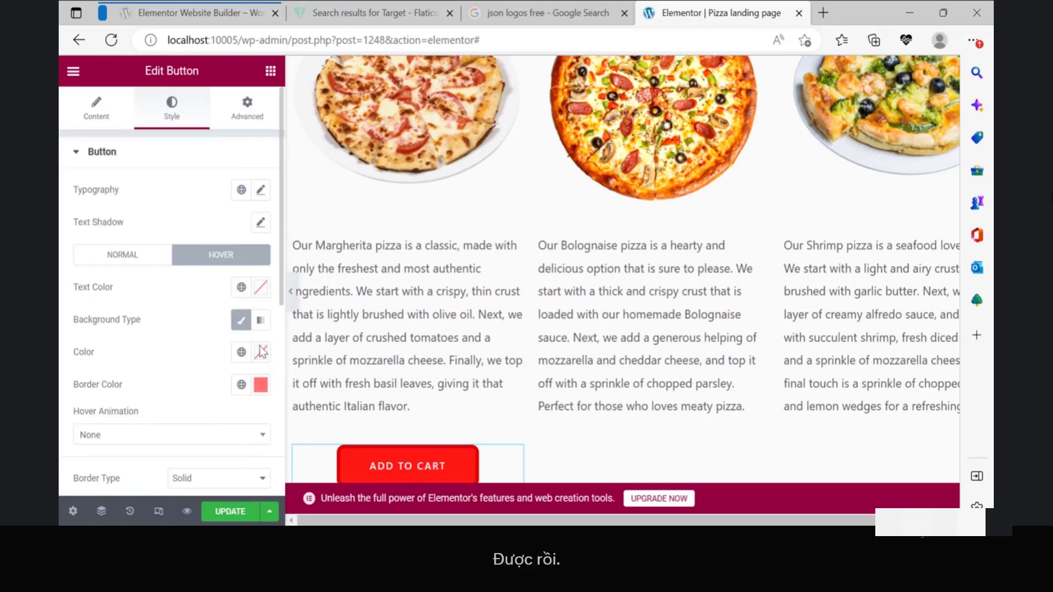
click(260, 352)
text(#FFCCCC)
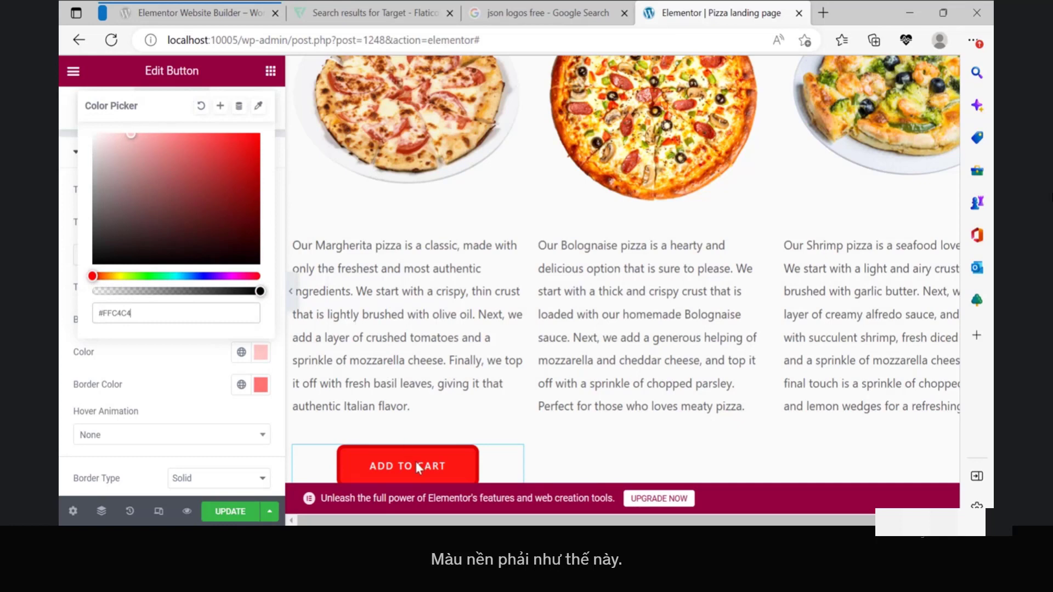
click(61, 198)
scroll(447, 461, down, 1)
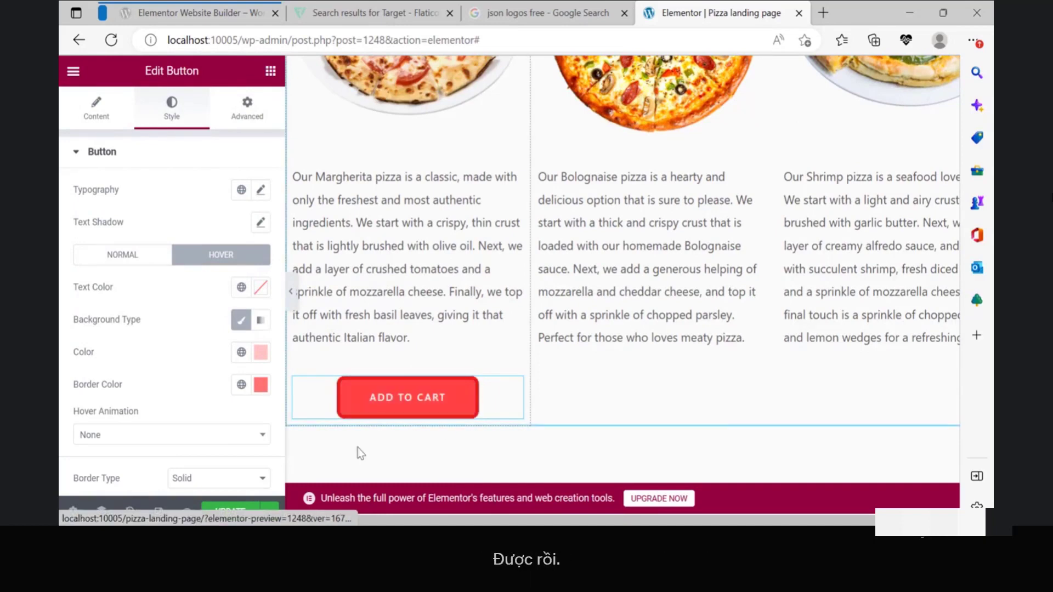
scroll(206, 422, down, 4)
Step: Duplicate the Margherita column's Add to CART button and move the copy below the Bolognaise pizza description
mouse_move(515, 392)
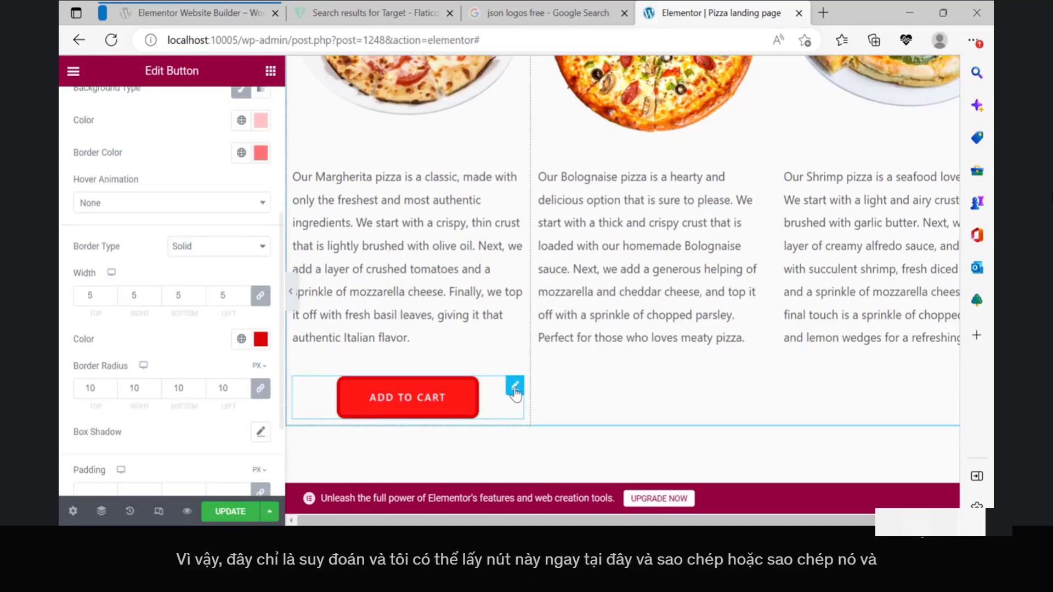
right_click(514, 396)
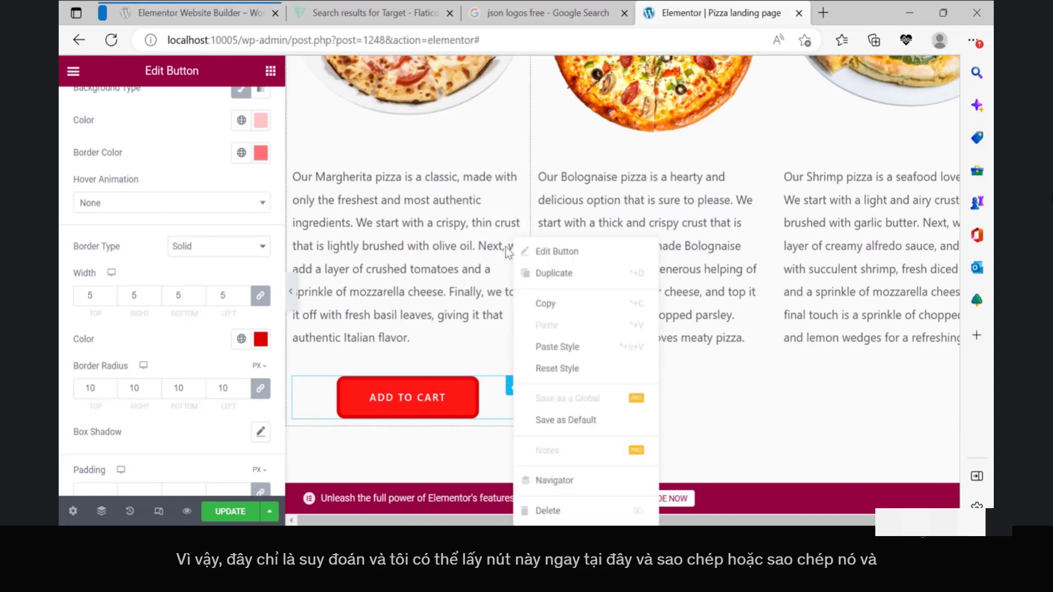
click(554, 273)
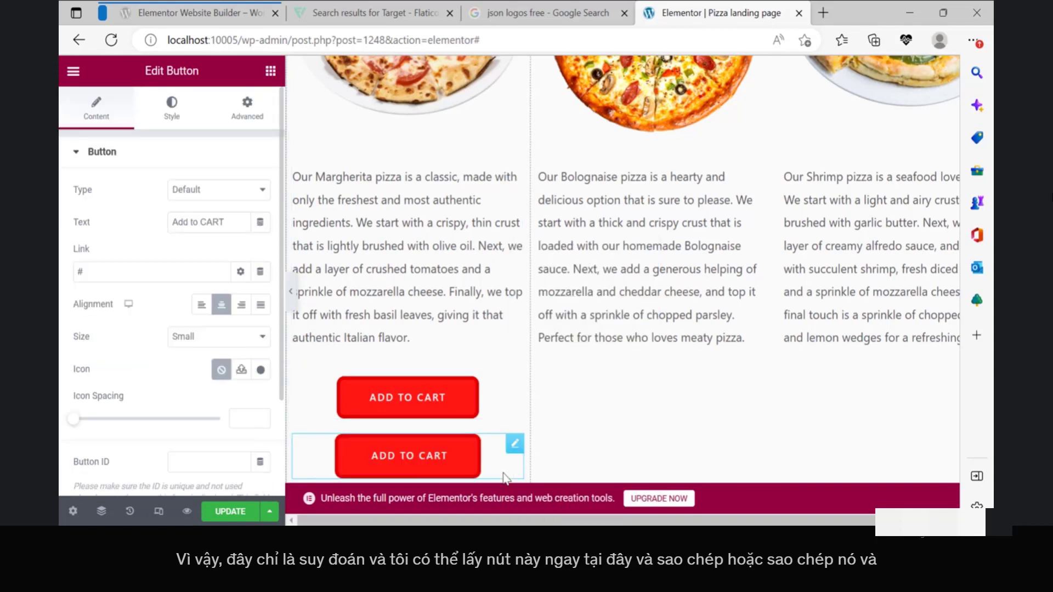
drag(515, 447, 779, 400)
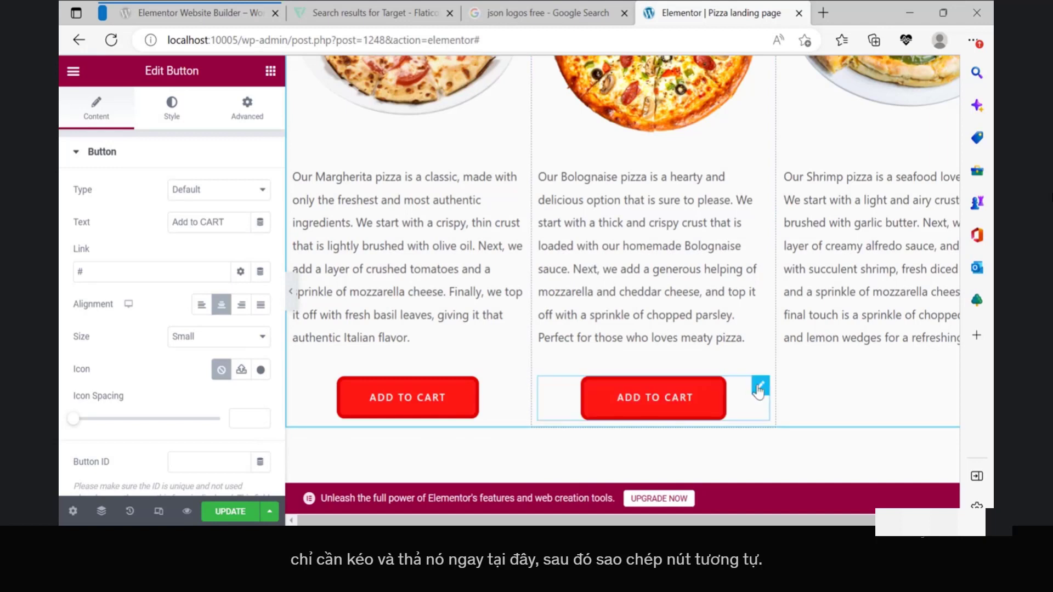
Step: Duplicate the Bolognaise column's Add to CART button and move the copy below the Shrimp pizza description
right_click(759, 393)
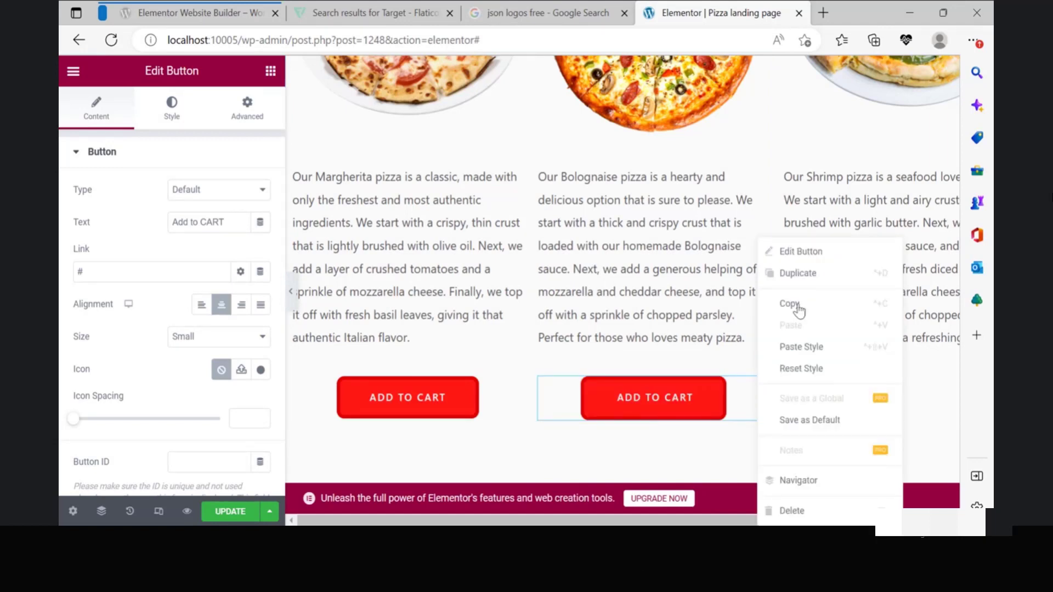
click(798, 273)
drag(764, 439, 852, 388)
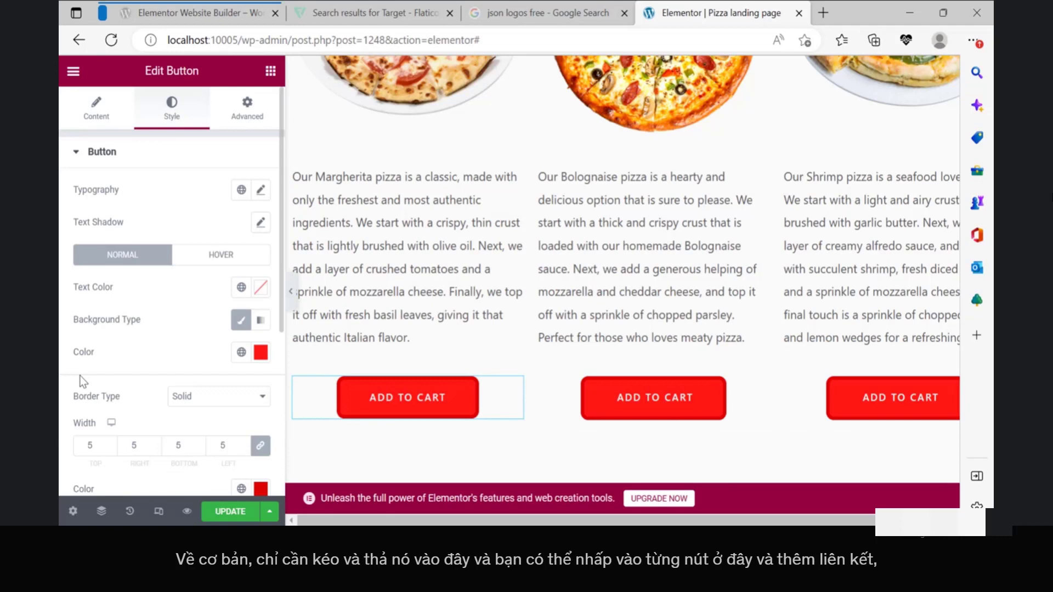
scroll(130, 361, down, 4)
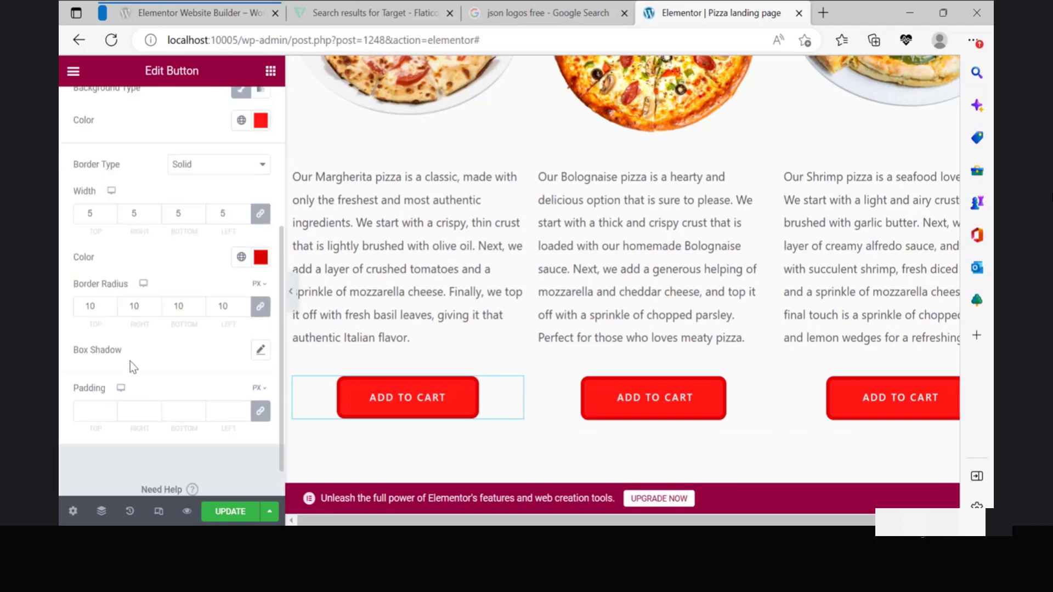
Step: Clear the # link from the Margherita column's Add to CART button, leaving its link options unticked, and update the page
scroll(131, 359, up, 4)
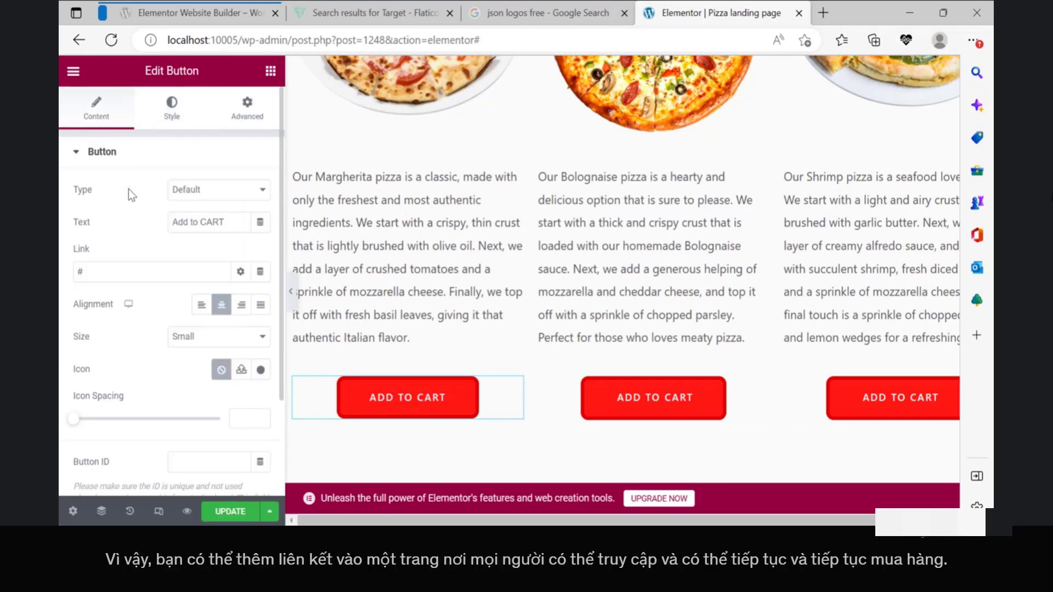
scroll(172, 238, down, 2)
scroll(188, 277, up, 2)
click(179, 268)
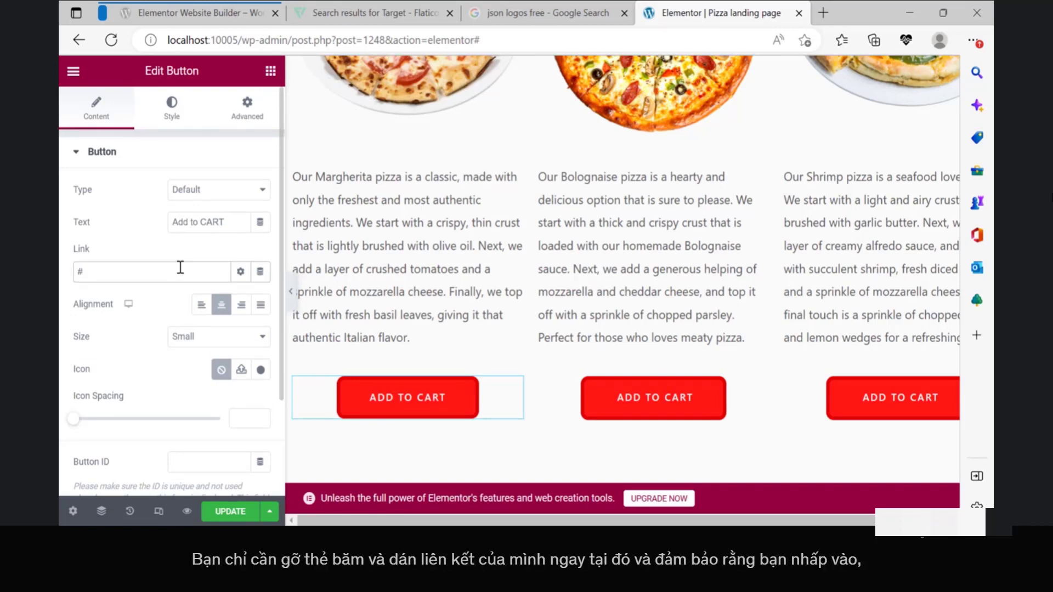
key(BackSpace)
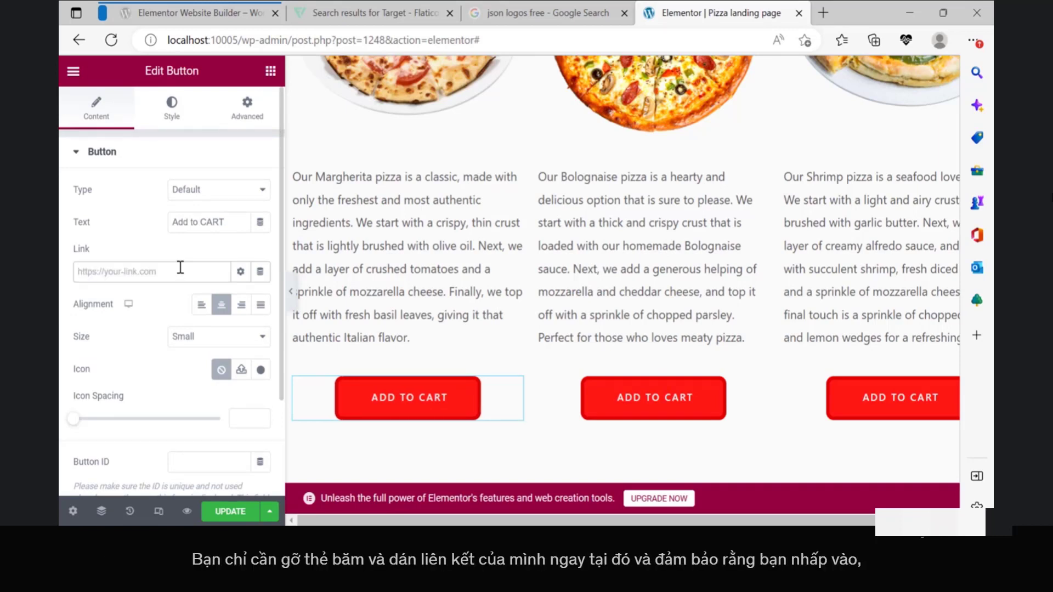
click(241, 279)
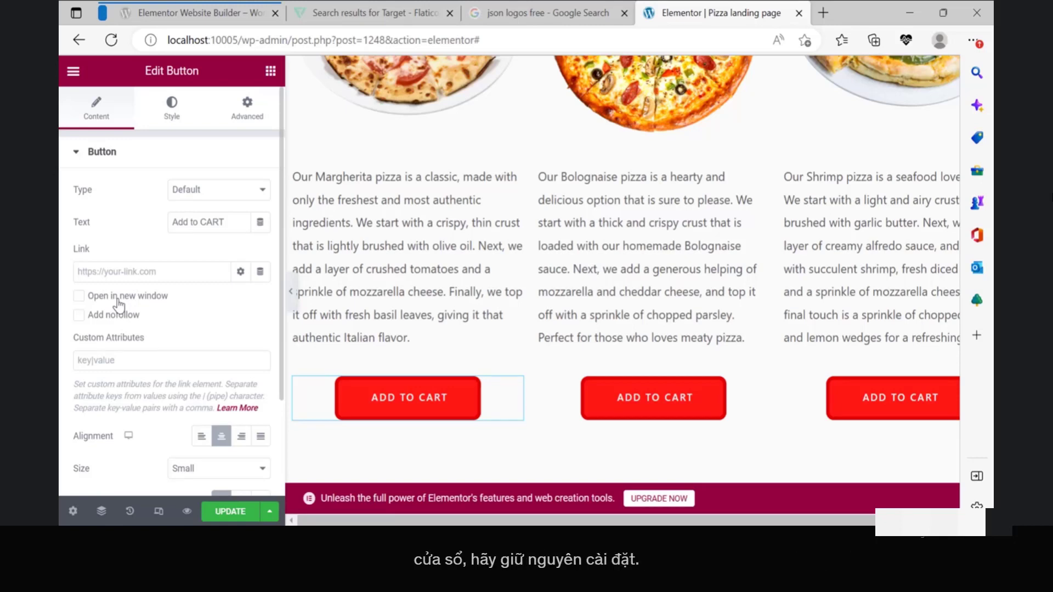
click(230, 511)
Step: Review the three pizza columns and their buttons across the full page width with the editing panel temporarily hidden
scroll(661, 345, up, 4)
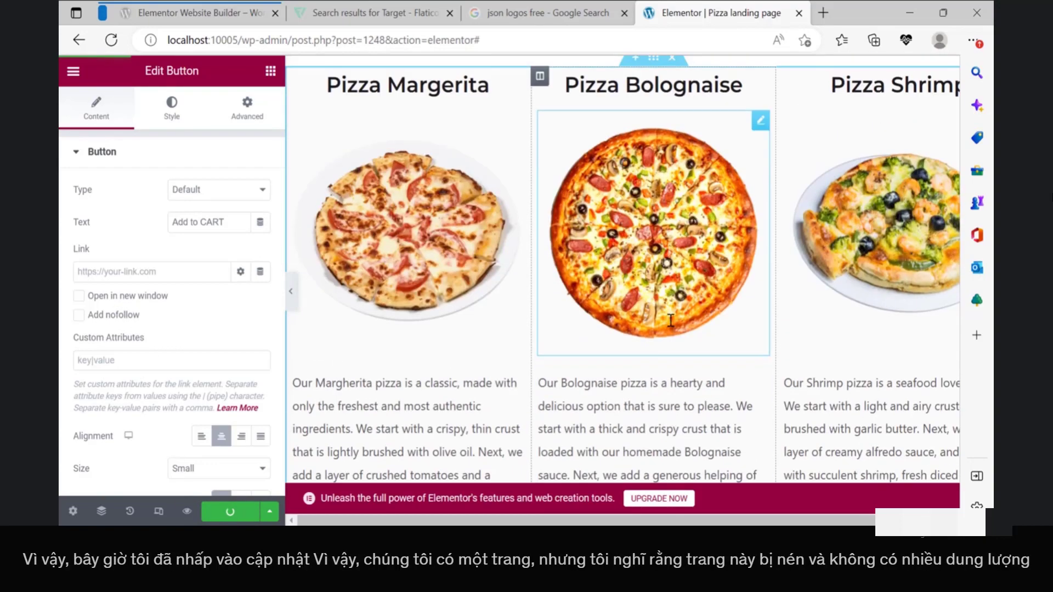
scroll(789, 247, down, 10)
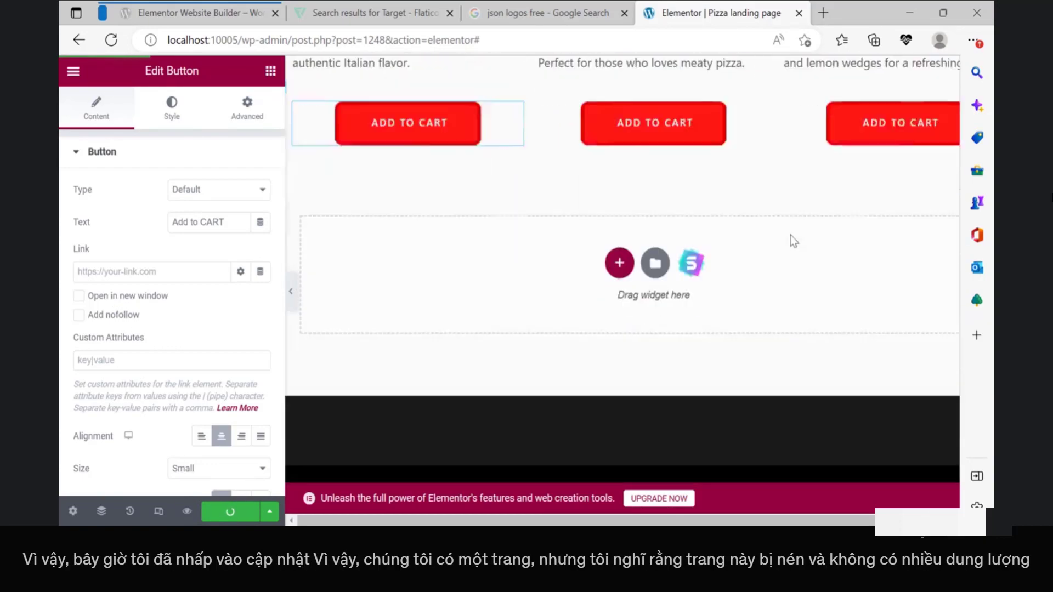
scroll(791, 235, up, 10)
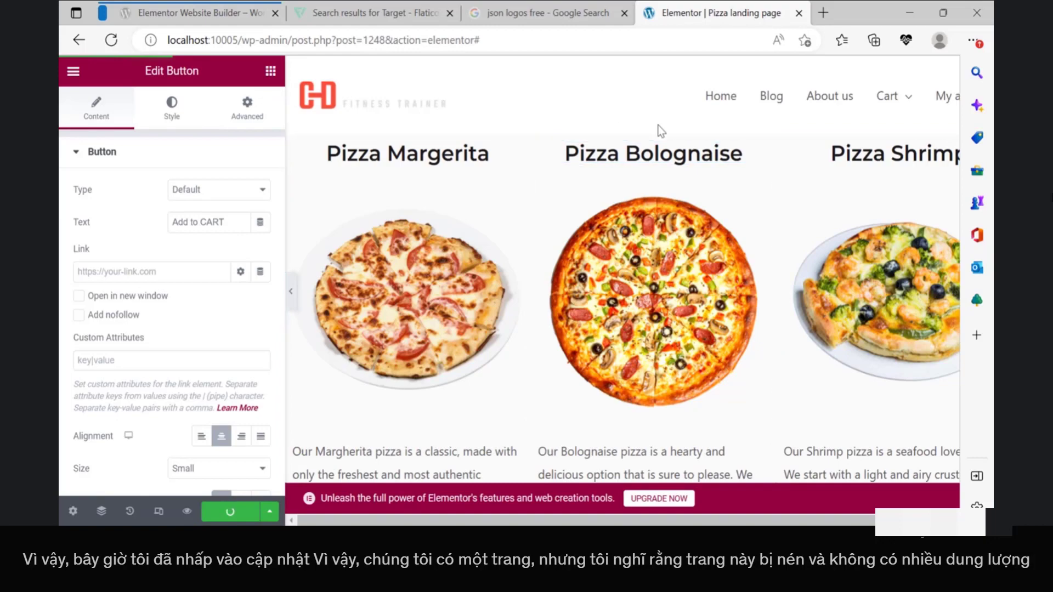
click(290, 296)
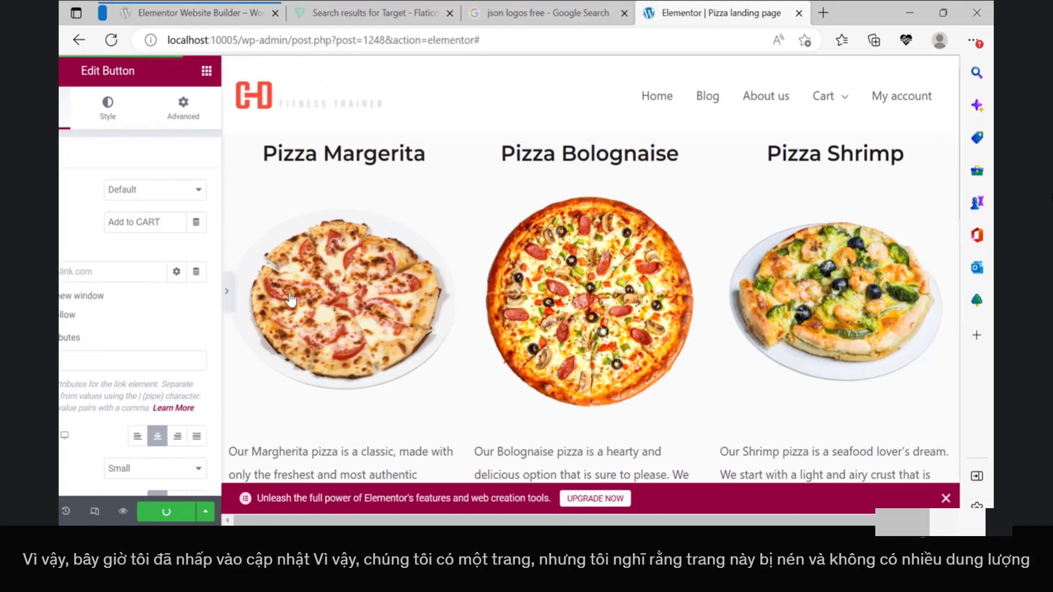
scroll(524, 307, down, 8)
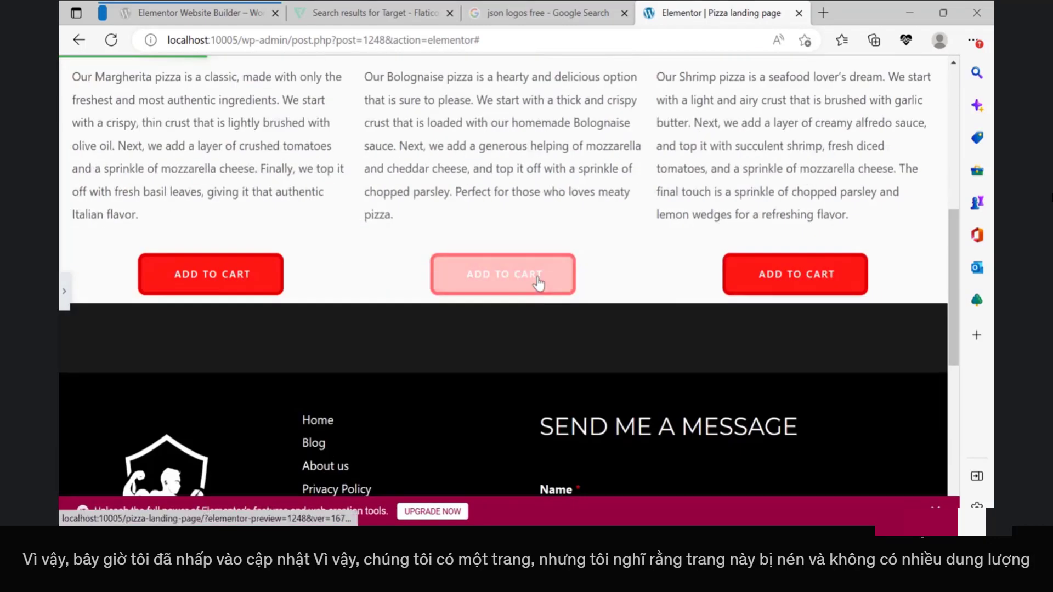
scroll(538, 285, up, 7)
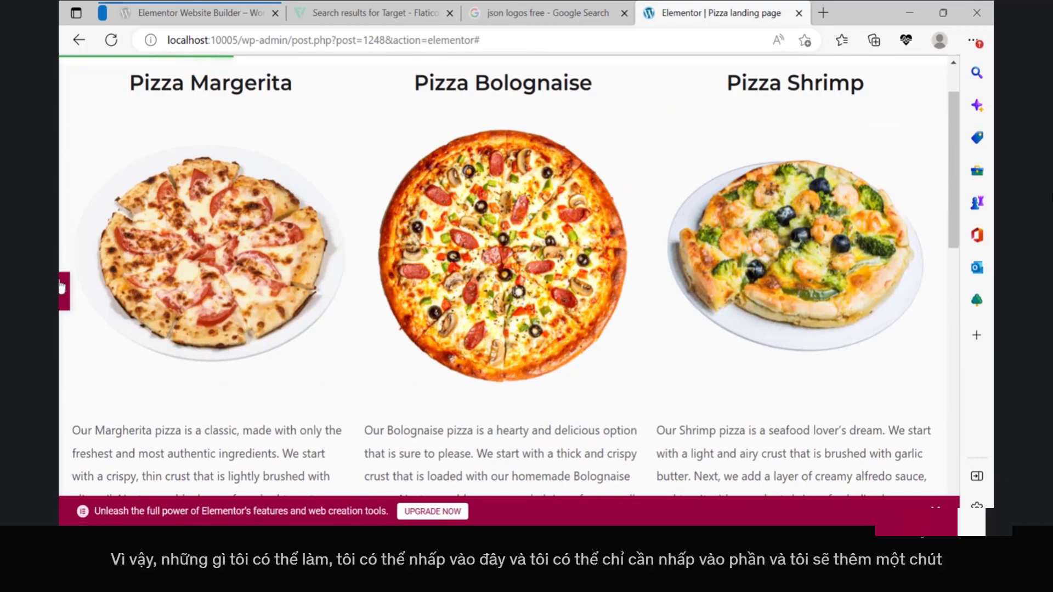
click(64, 291)
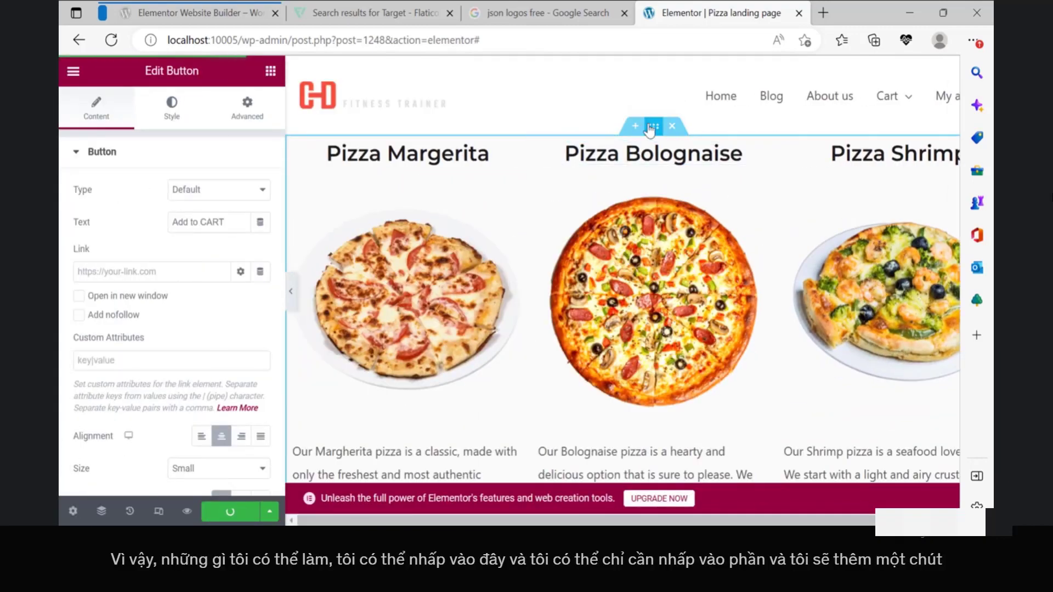
Step: Set the pizza section's padding to 50 px on all sides and update the page
click(652, 127)
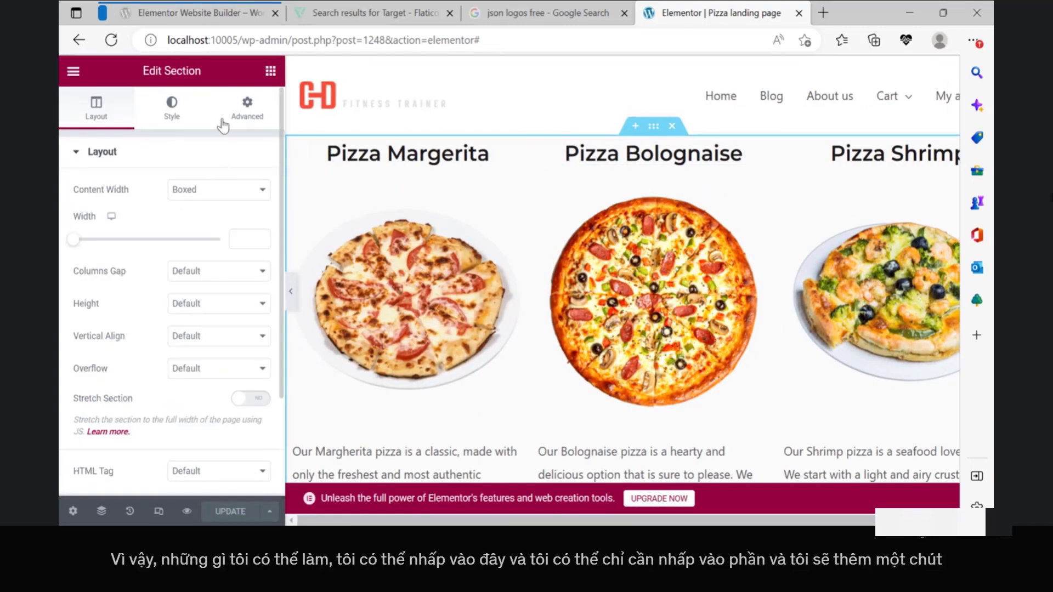
click(248, 114)
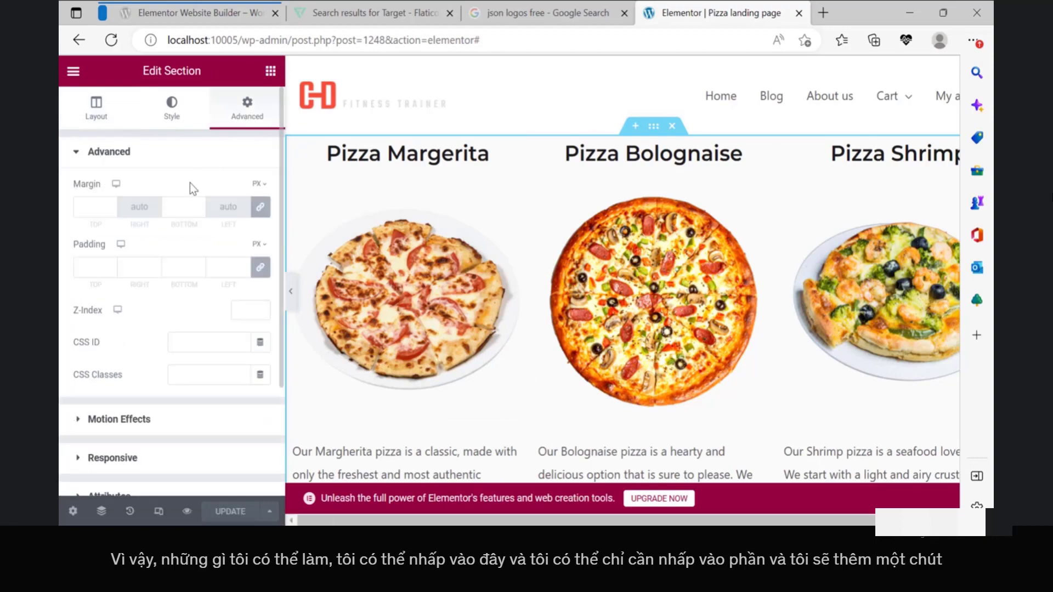
click(96, 268)
text(50)
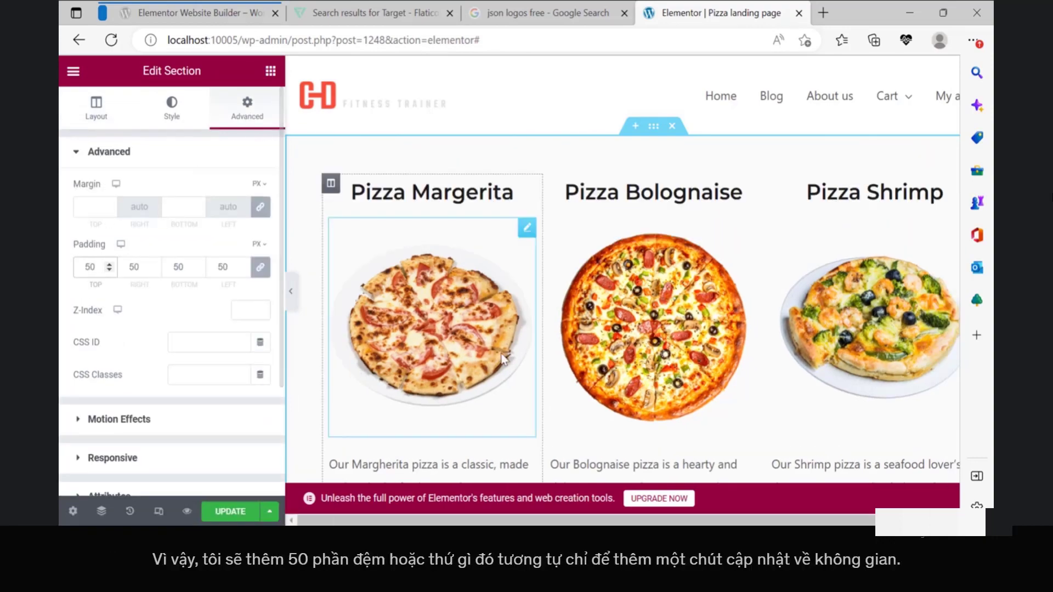
scroll(512, 347, down, 5)
scroll(708, 344, up, 3)
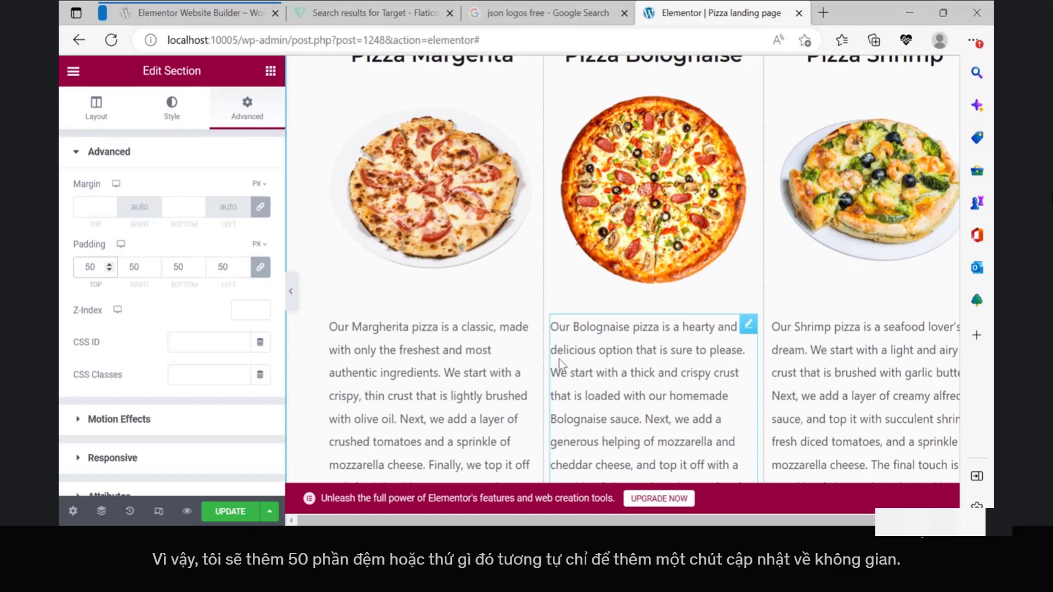
scroll(586, 332, up, 3)
click(230, 511)
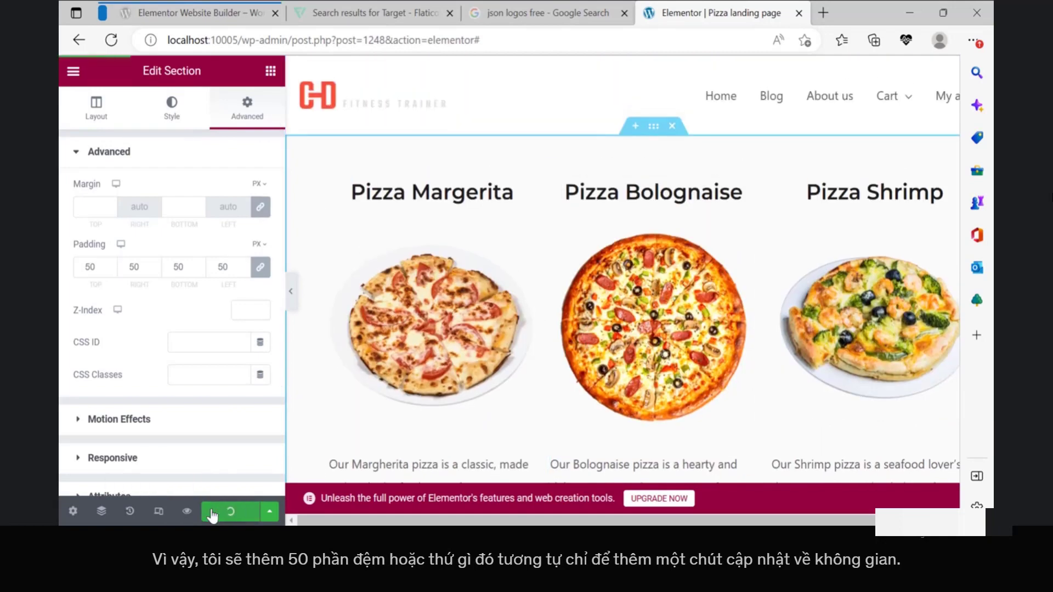
Step: Add a centred heading reading $50 between the Pizza Margerita title and its image
scroll(697, 311, down, 6)
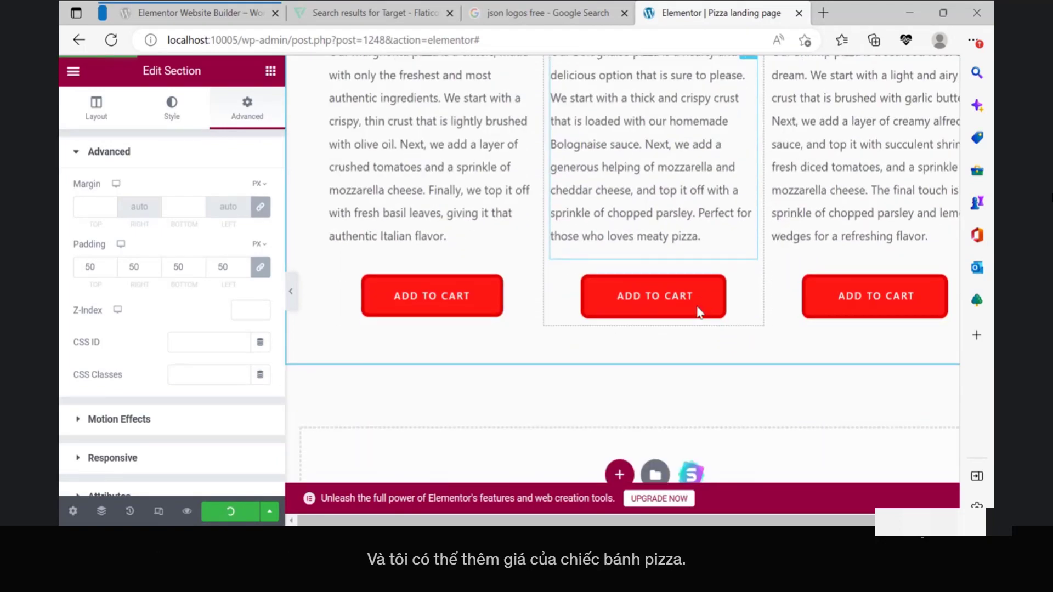
scroll(699, 314, up, 4)
scroll(698, 308, up, 1)
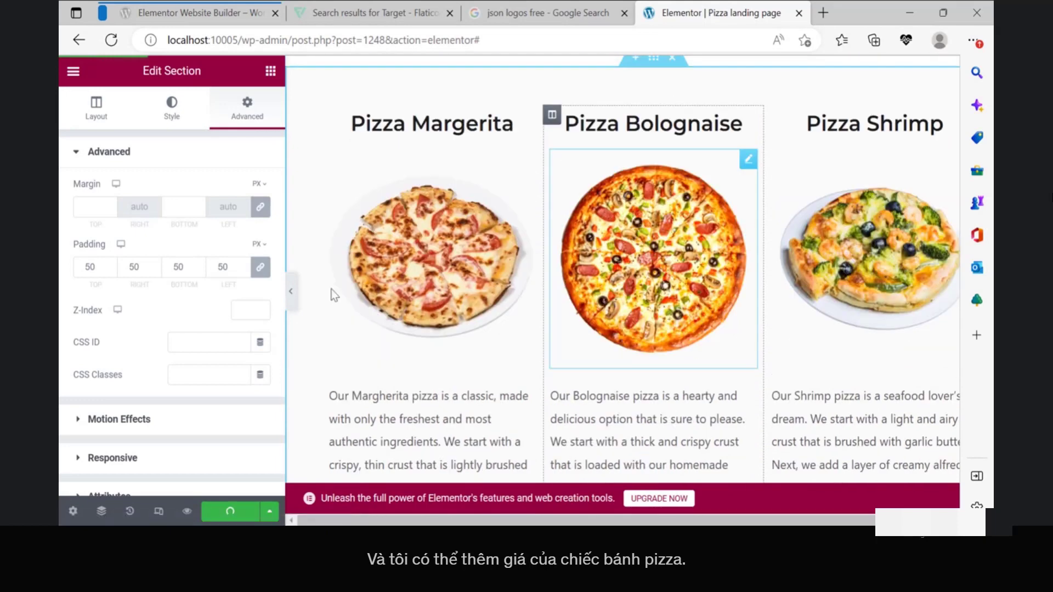
click(271, 73)
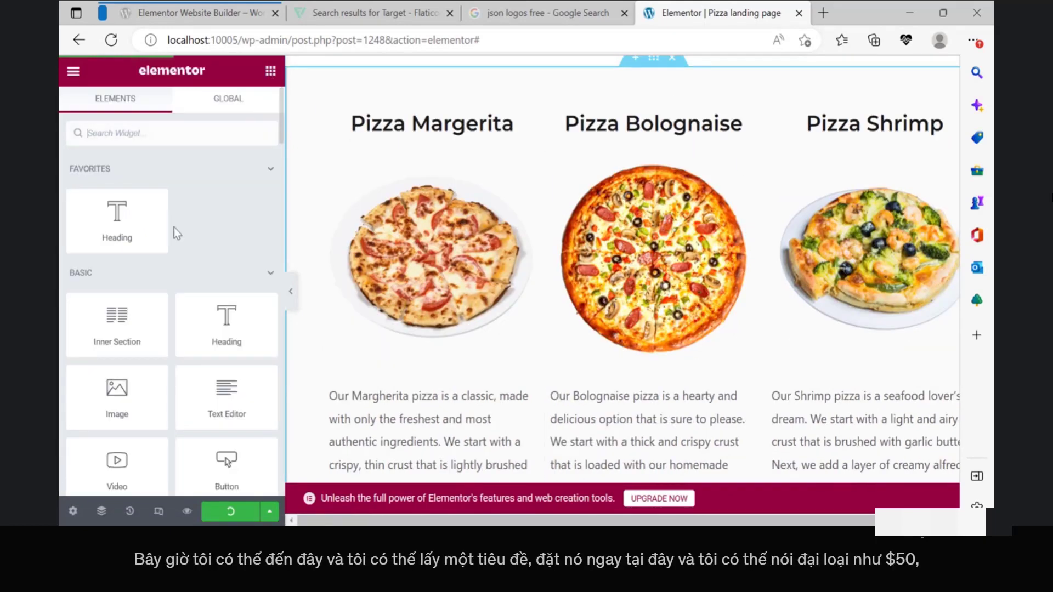
drag(125, 239, 389, 179)
triple_click(390, 178)
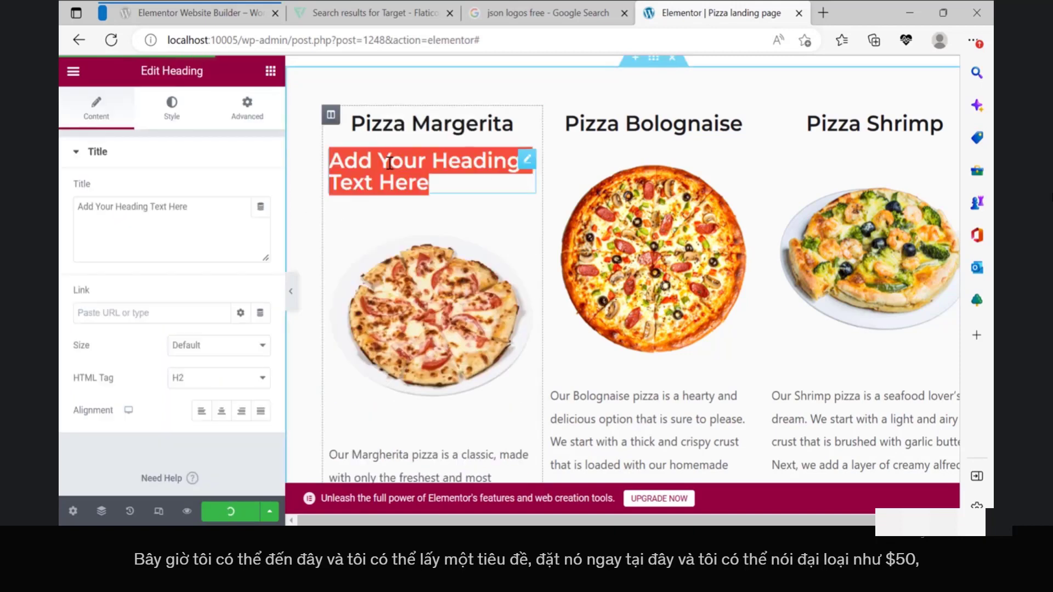
text(50)
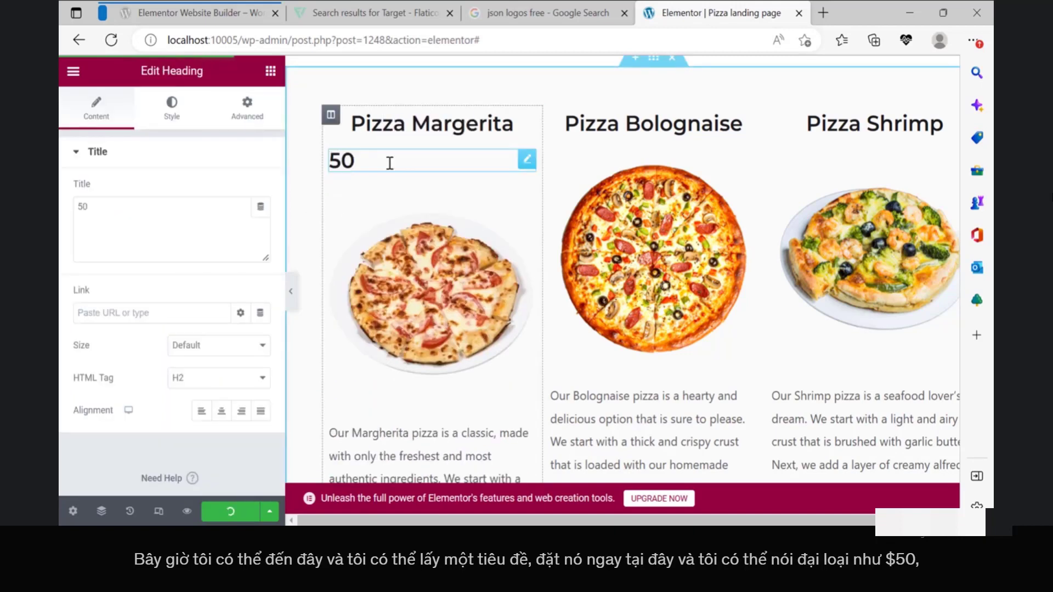
key(Left)
text(£)
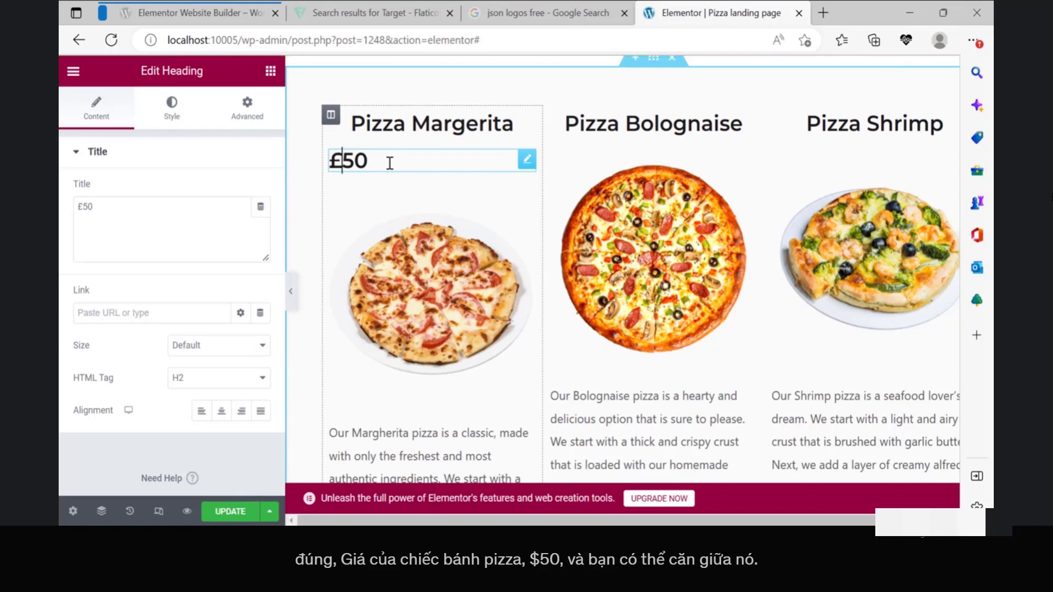
key(BackSpace)
text($)
click(221, 416)
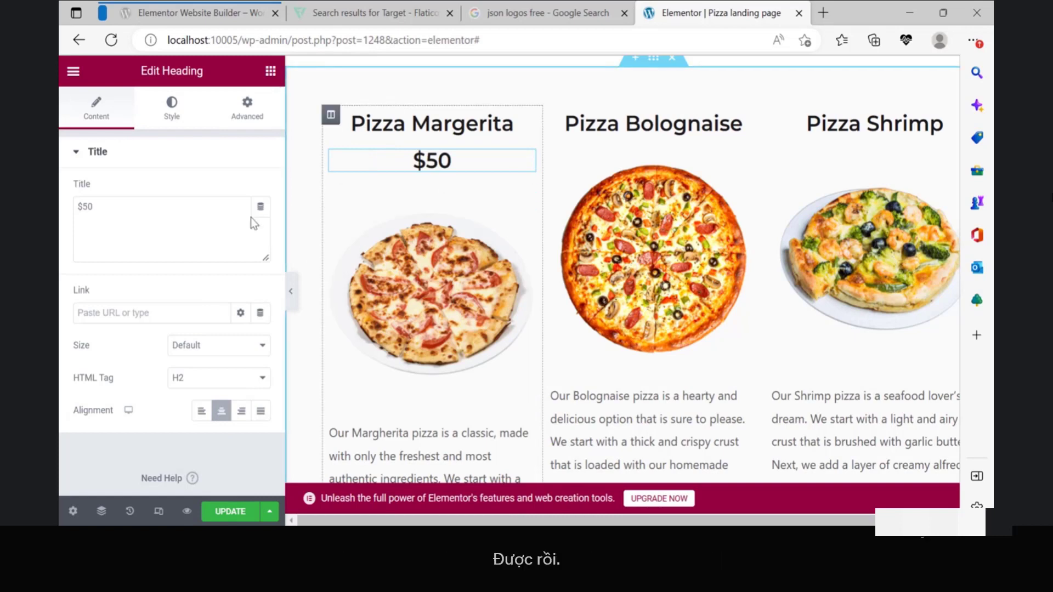
Step: Set the $50 price heading's text colour to red #FF0000
click(171, 110)
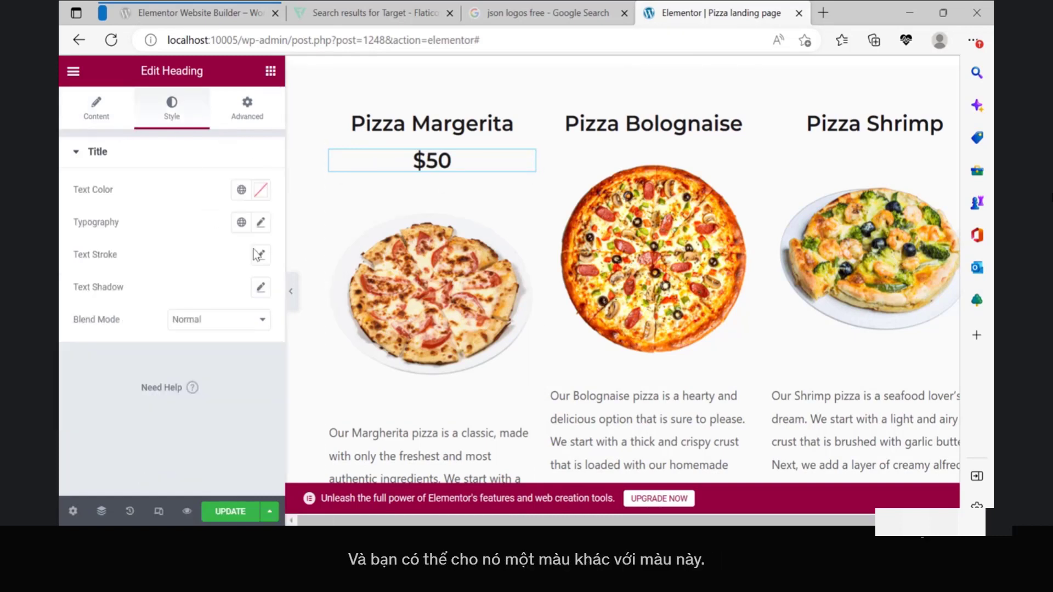
click(260, 222)
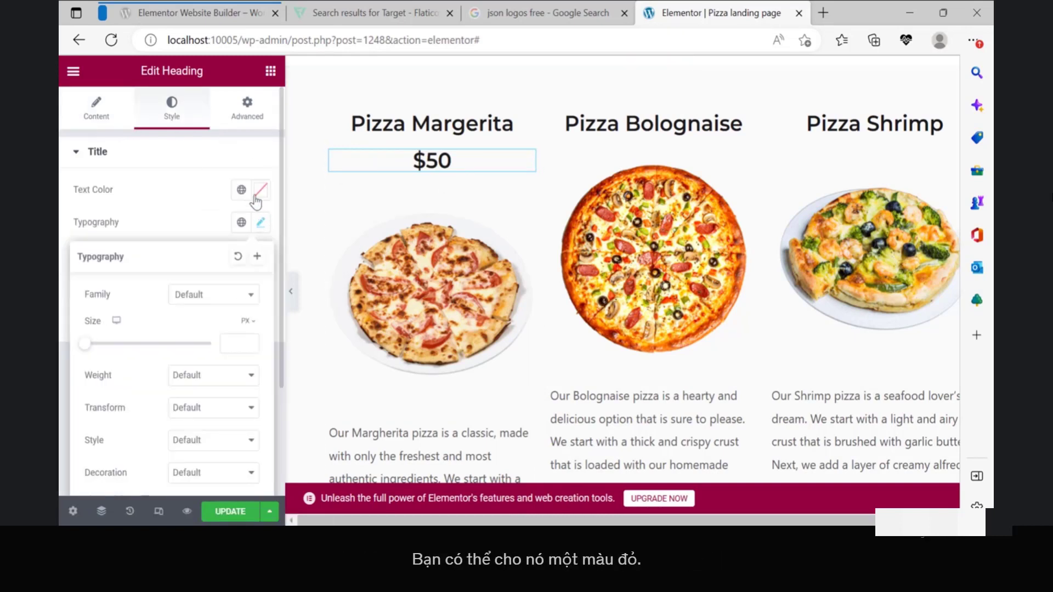
click(259, 192)
text(#FF0000)
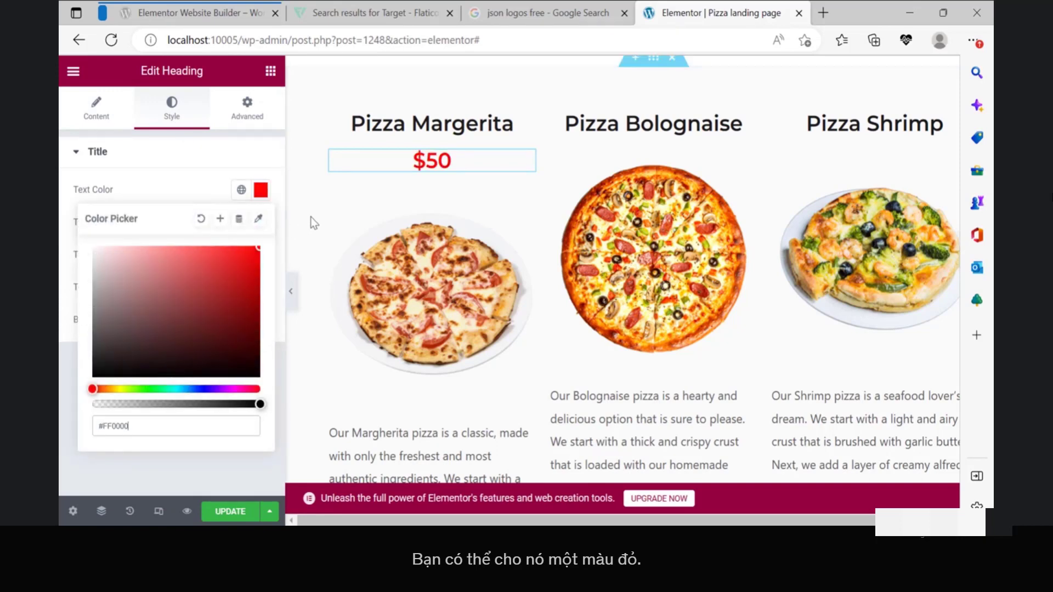
click(301, 192)
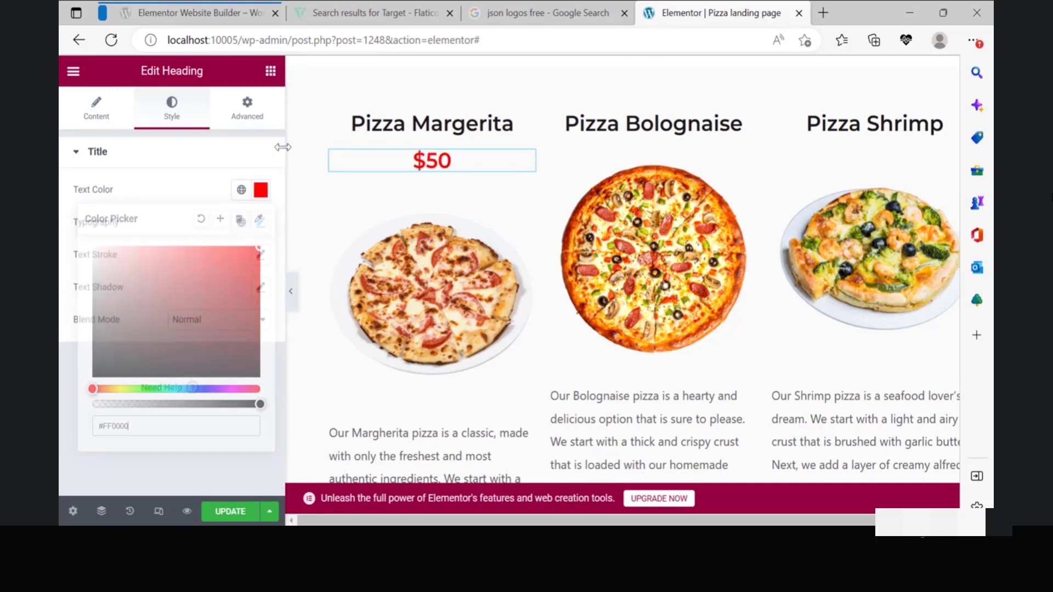
Step: Duplicate the $50 price heading twice and move the copies below the Pizza Bolognaise and Pizza Shrimp titles
right_click(529, 165)
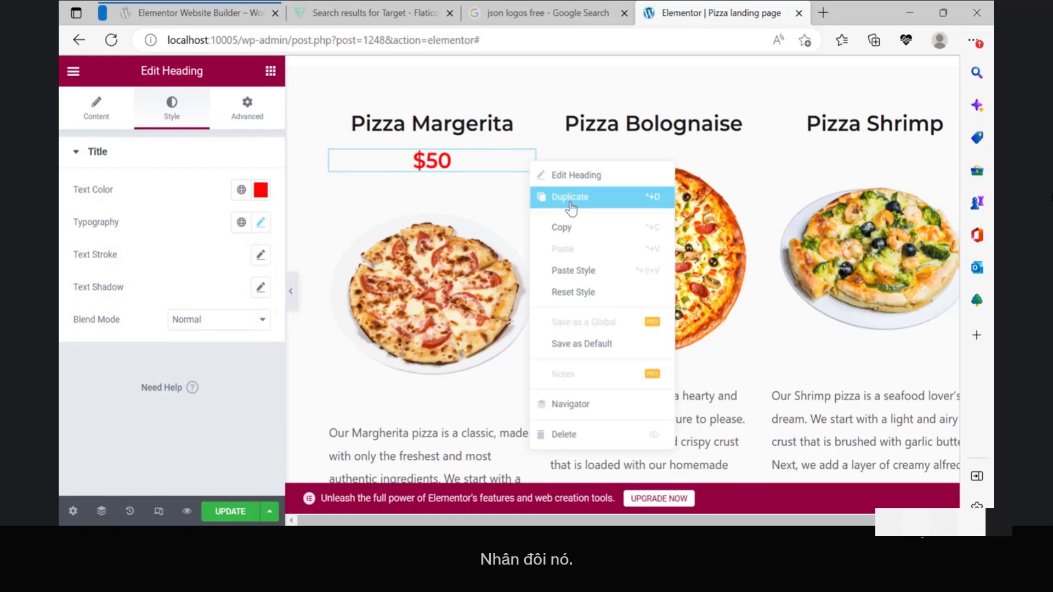
click(544, 200)
right_click(529, 198)
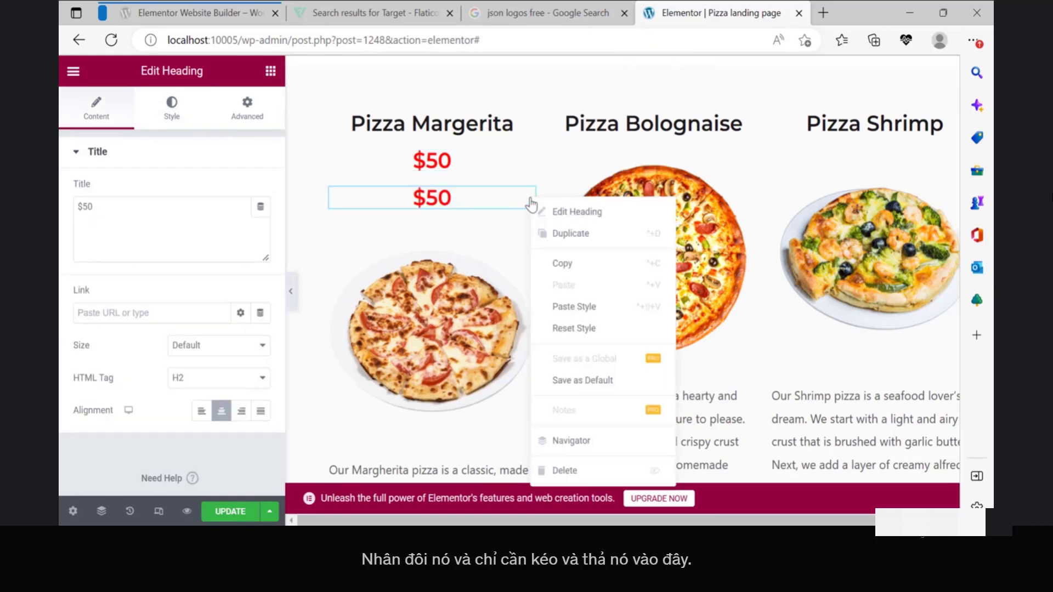
click(546, 234)
drag(527, 198, 619, 184)
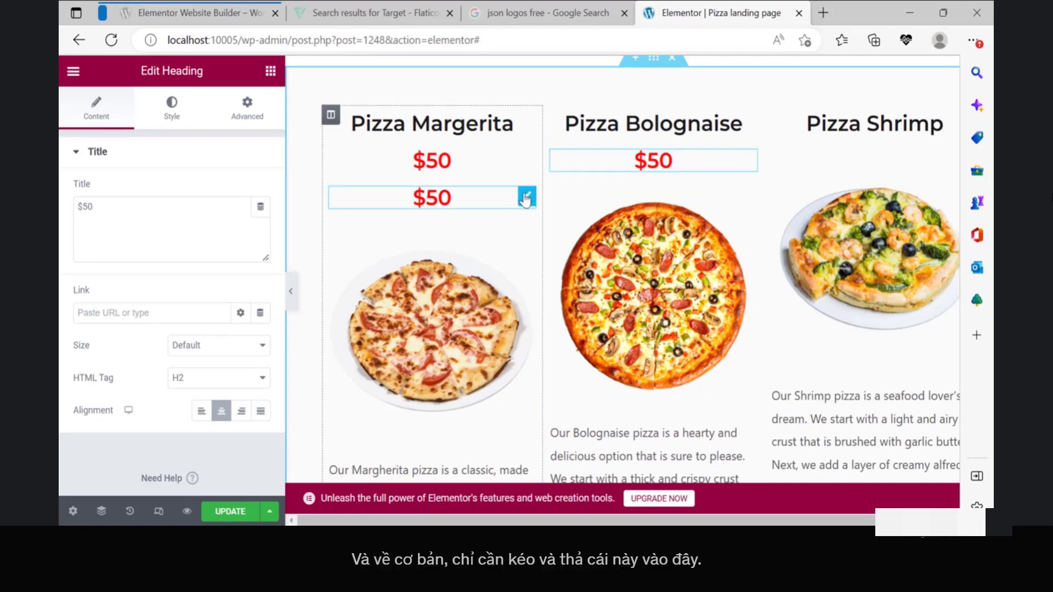
drag(523, 197, 873, 161)
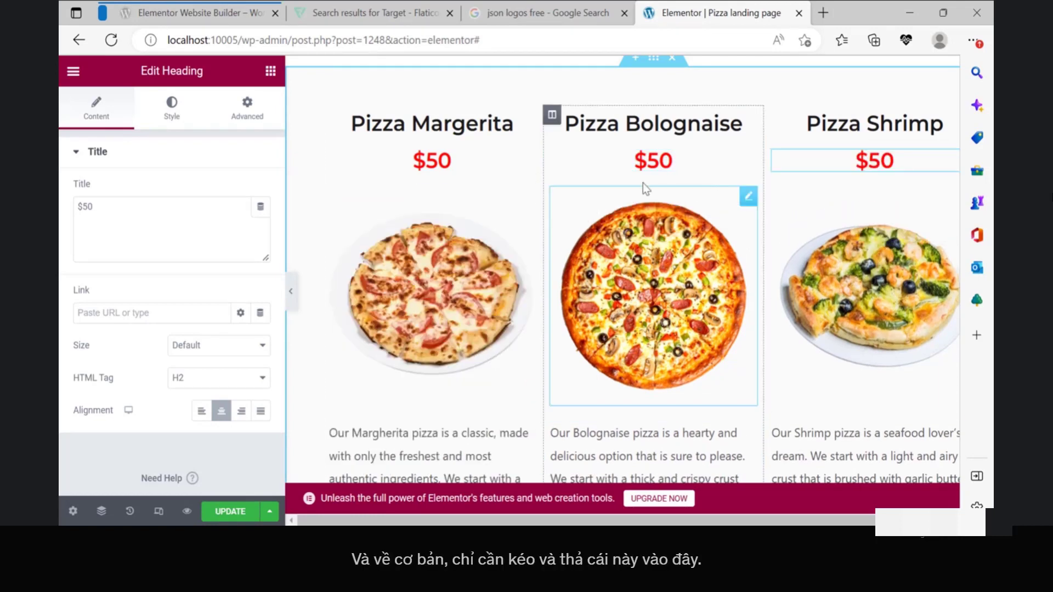
Step: Set the Bolognaise price to $45 and the Shrimp price to $80, and update the page
drag(650, 158, 675, 165)
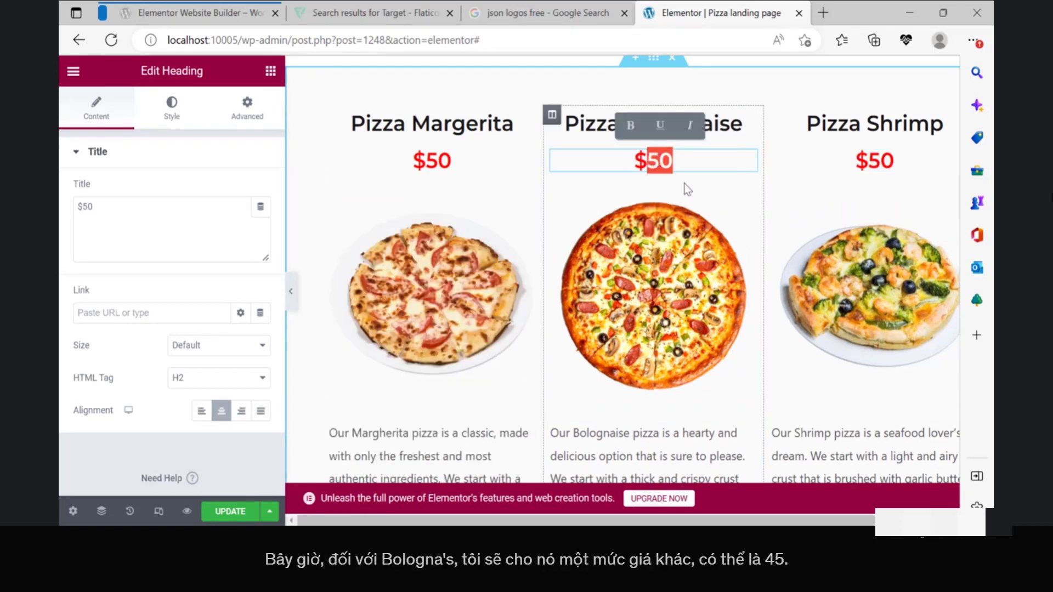
text(45)
click(916, 164)
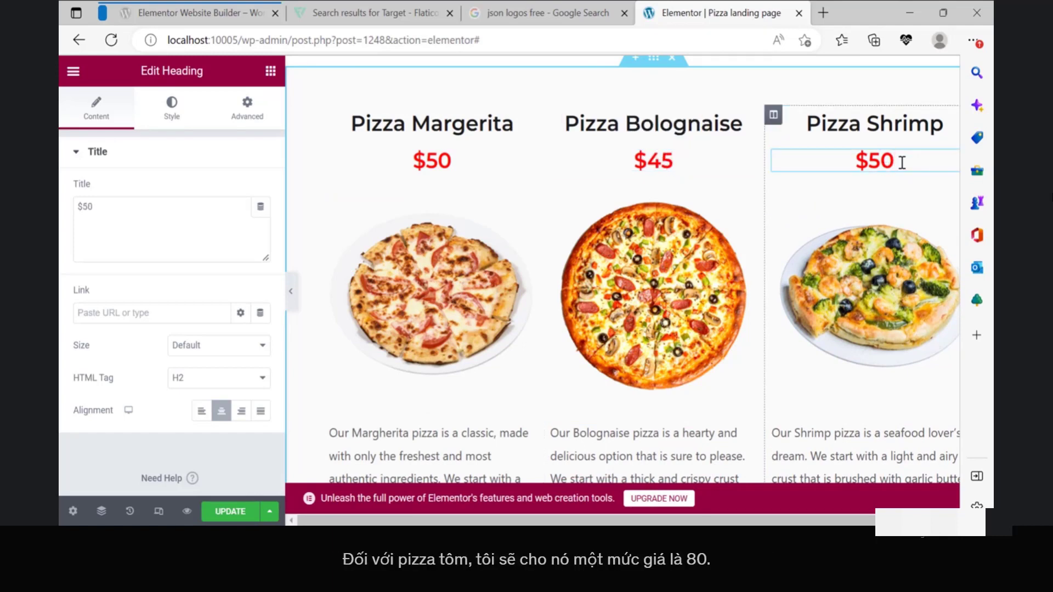
key(BackSpace)
key(BackSpace)
text(80)
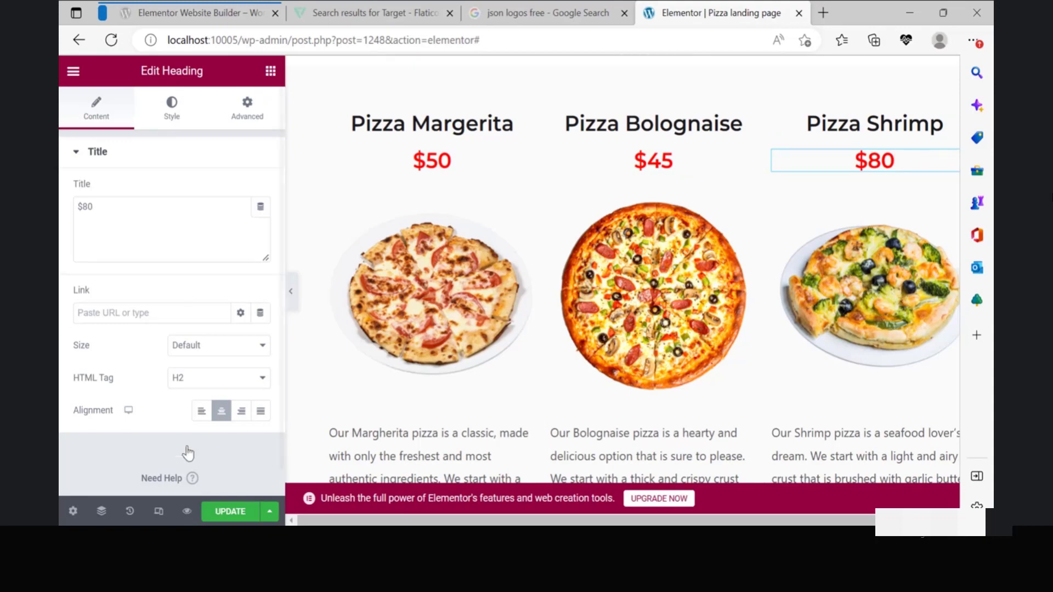
click(230, 511)
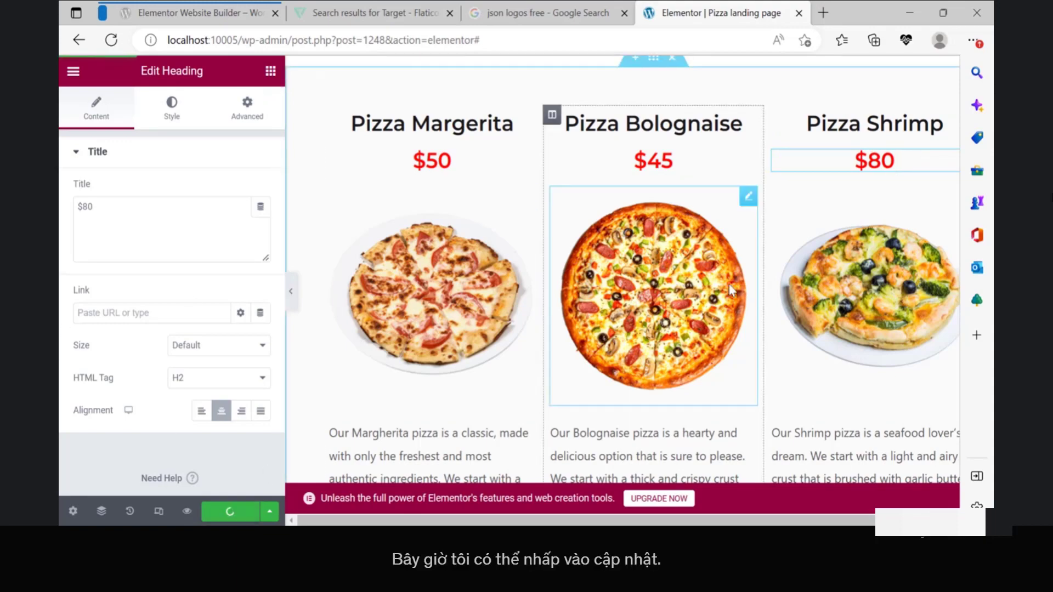
scroll(738, 279, down, 8)
scroll(773, 275, up, 9)
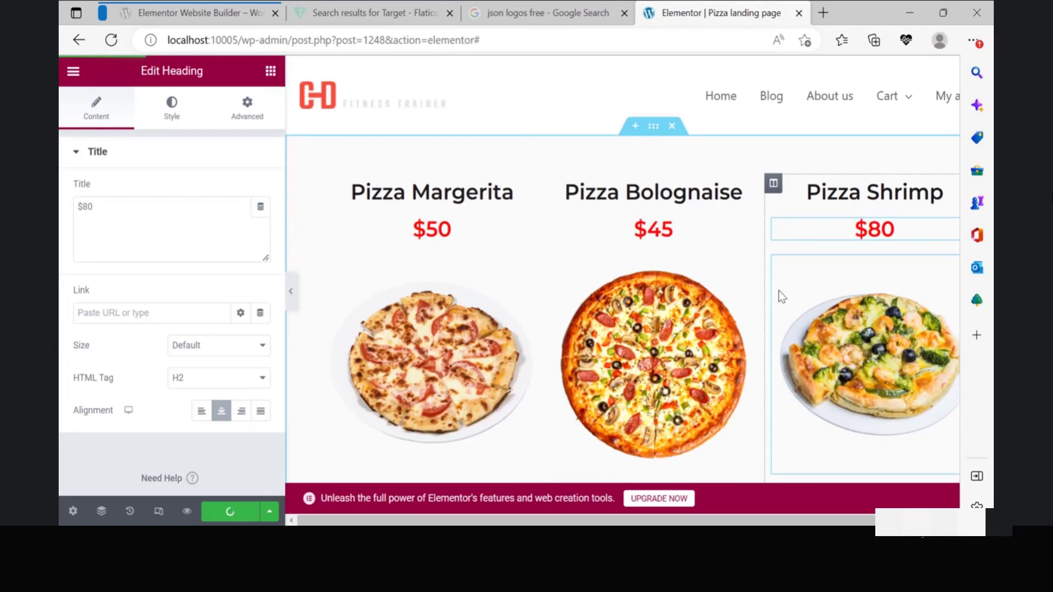
scroll(781, 296, down, 6)
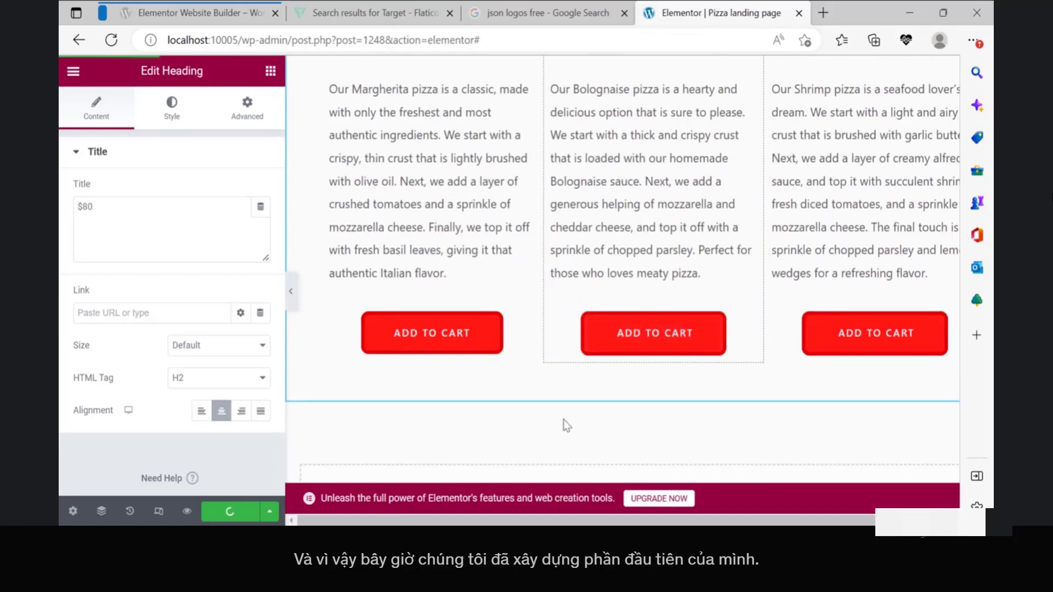
mouse_move(454, 548)
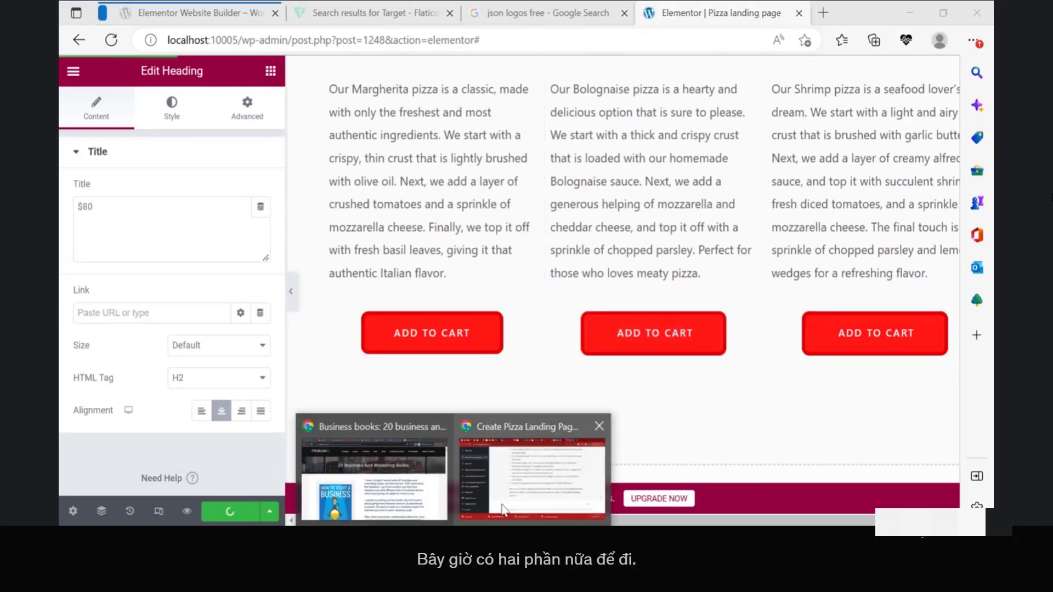
click(600, 417)
Step: Add an empty single-column section below the pizza columns
scroll(678, 342, down, 5)
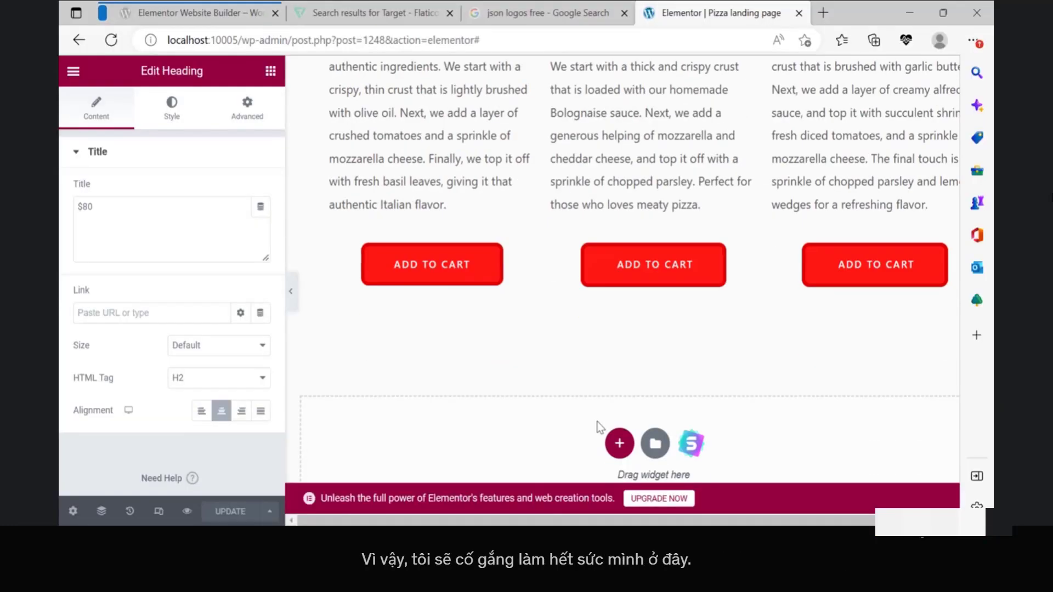
click(619, 443)
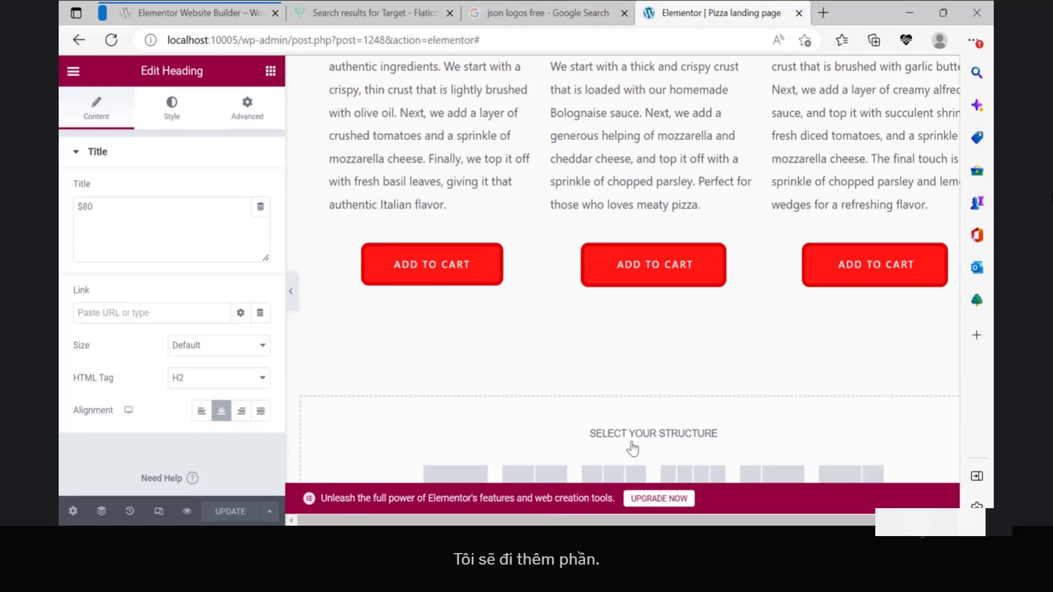
scroll(512, 420, down, 4)
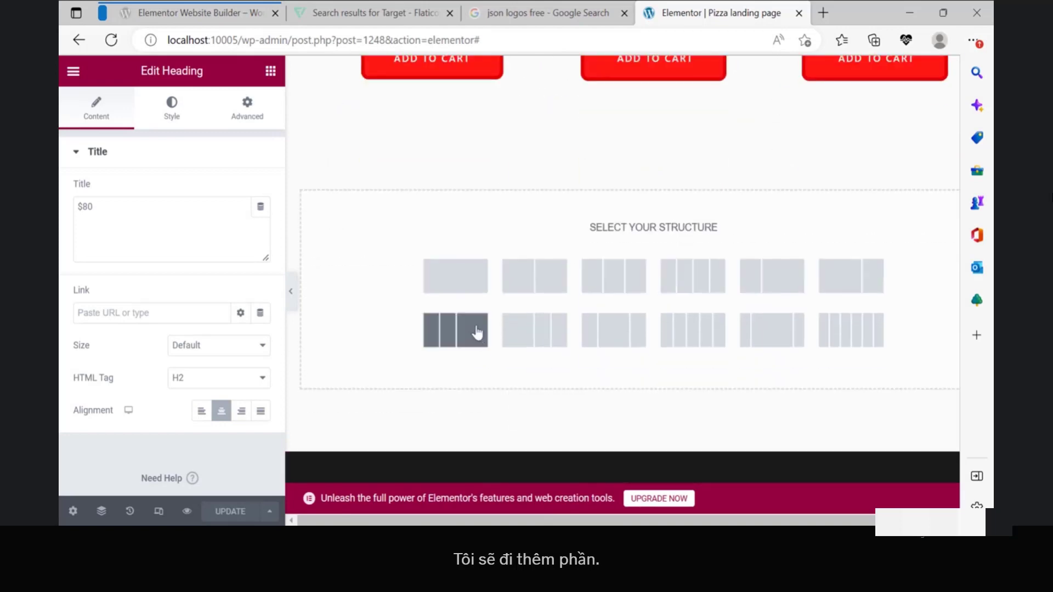
click(469, 289)
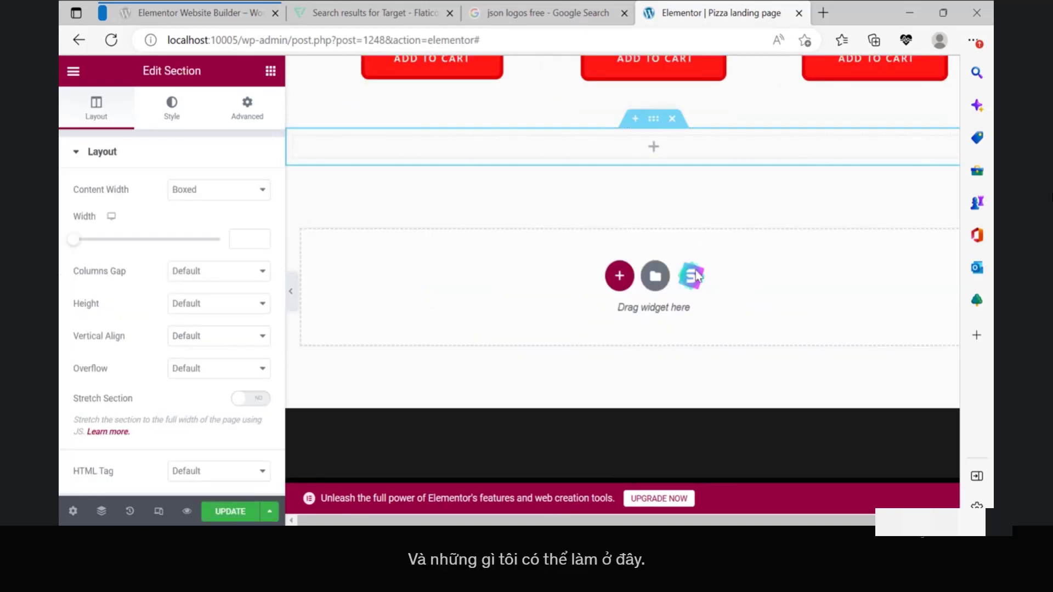
Step: Open the template library's blocks from the empty area below the new section and search them for "contact"
click(655, 277)
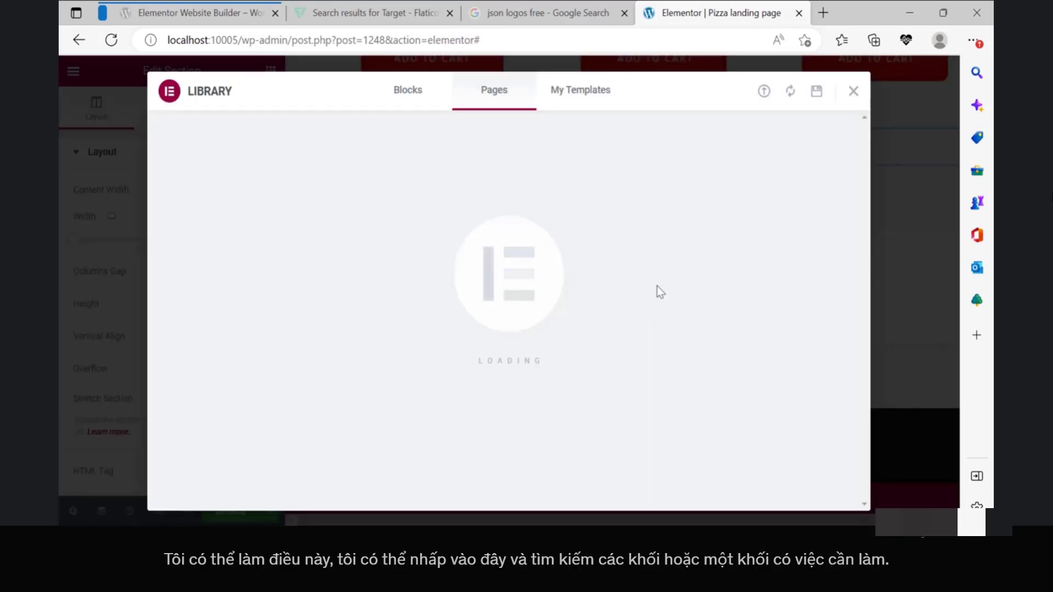
click(409, 94)
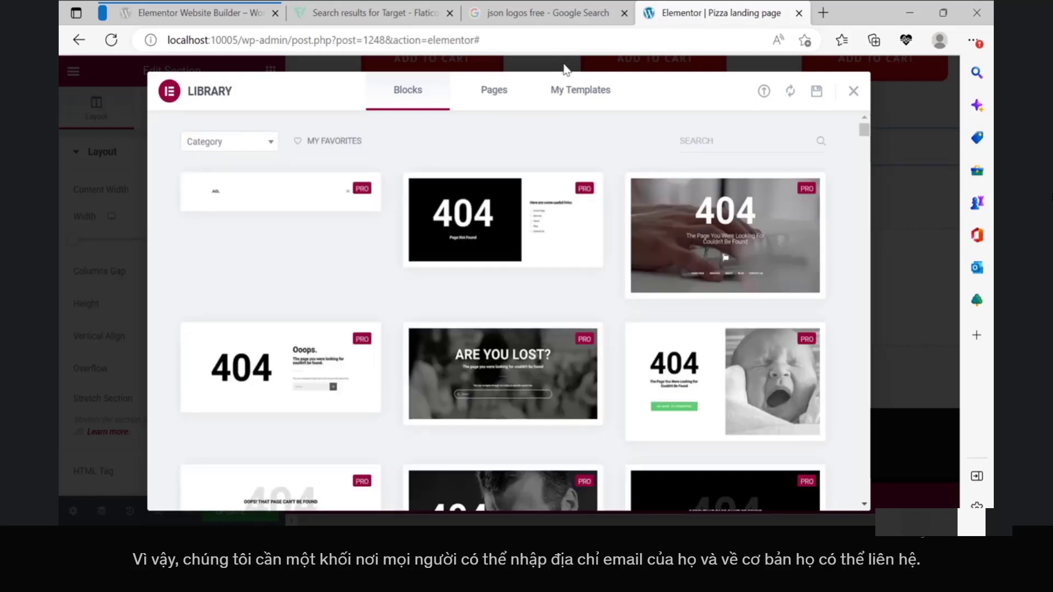
scroll(598, 222, down, 7)
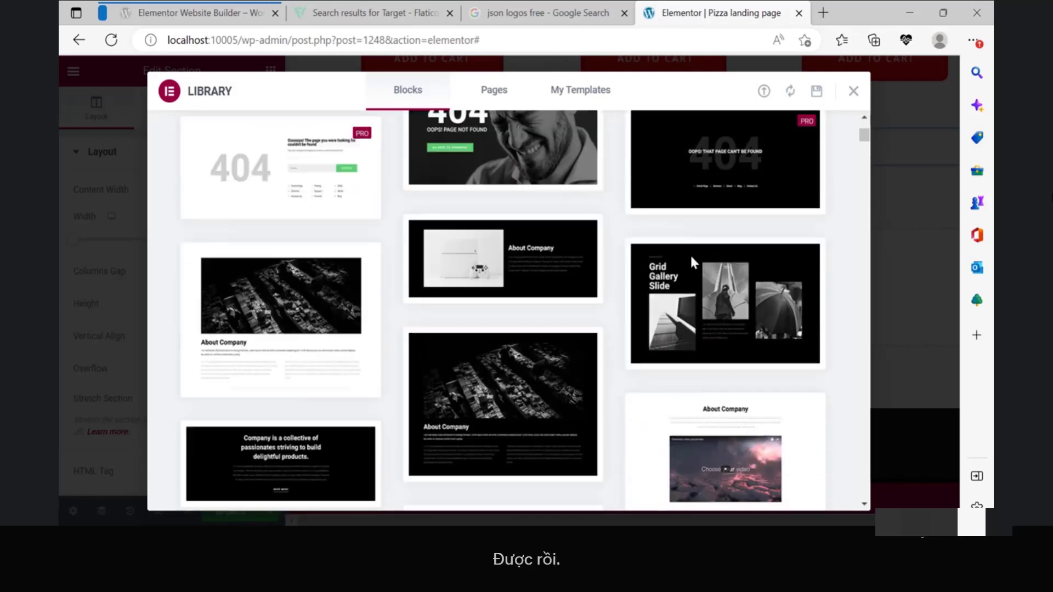
scroll(691, 253, up, 3)
scroll(720, 238, up, 4)
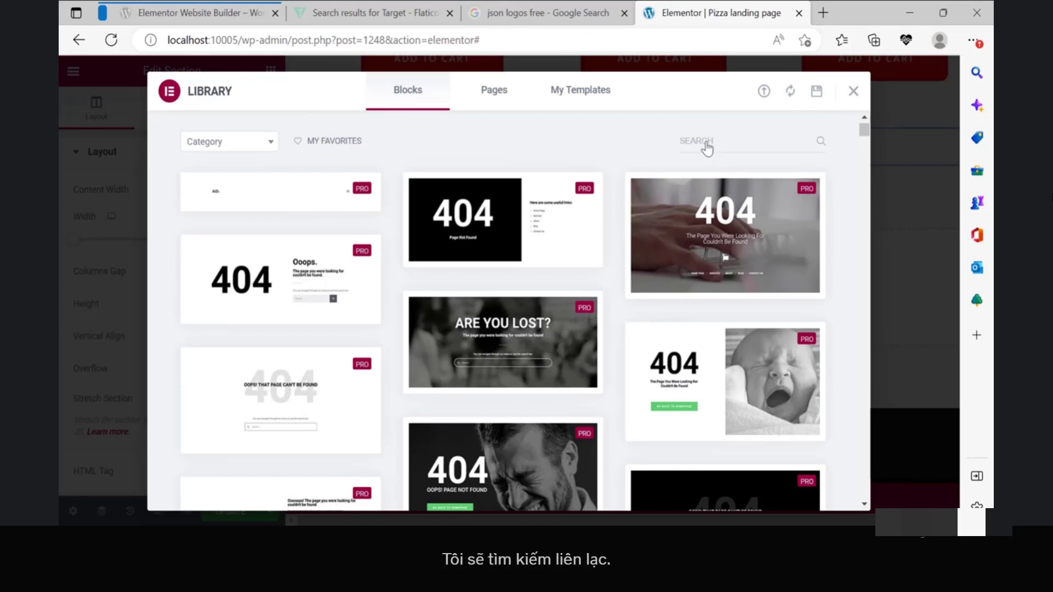
click(715, 173)
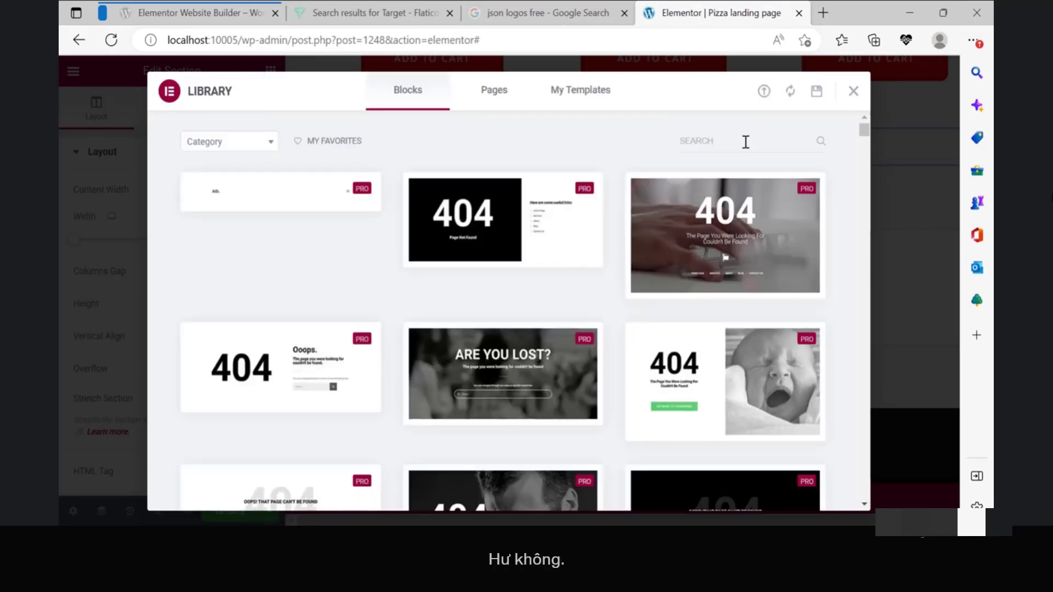
click(740, 140)
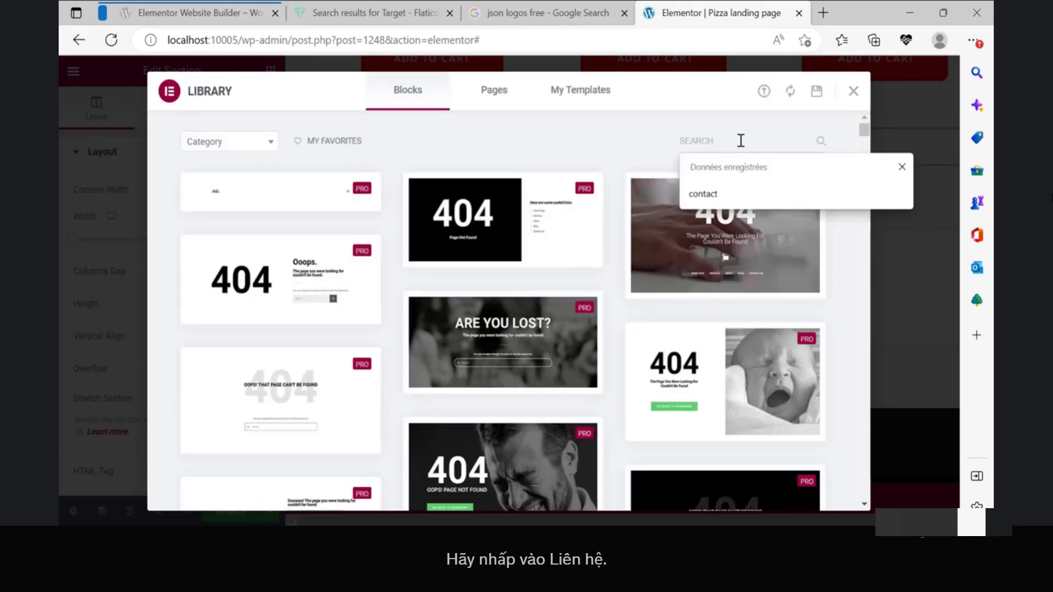
click(717, 199)
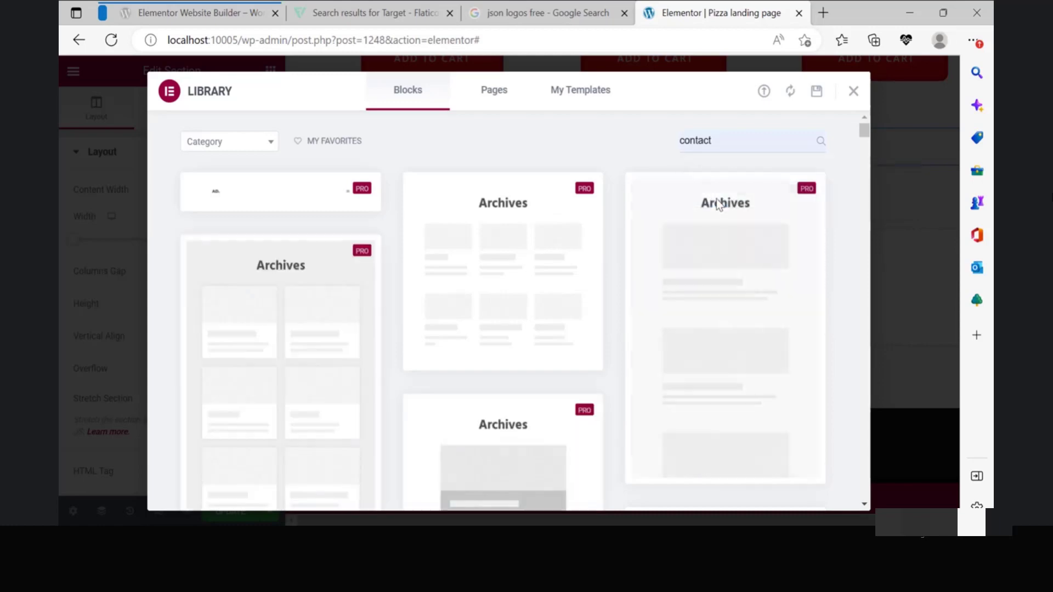
Step: Browse the contact blocks and insert the free black one with a centred phone number above a map and social icons
scroll(650, 249, down, 3)
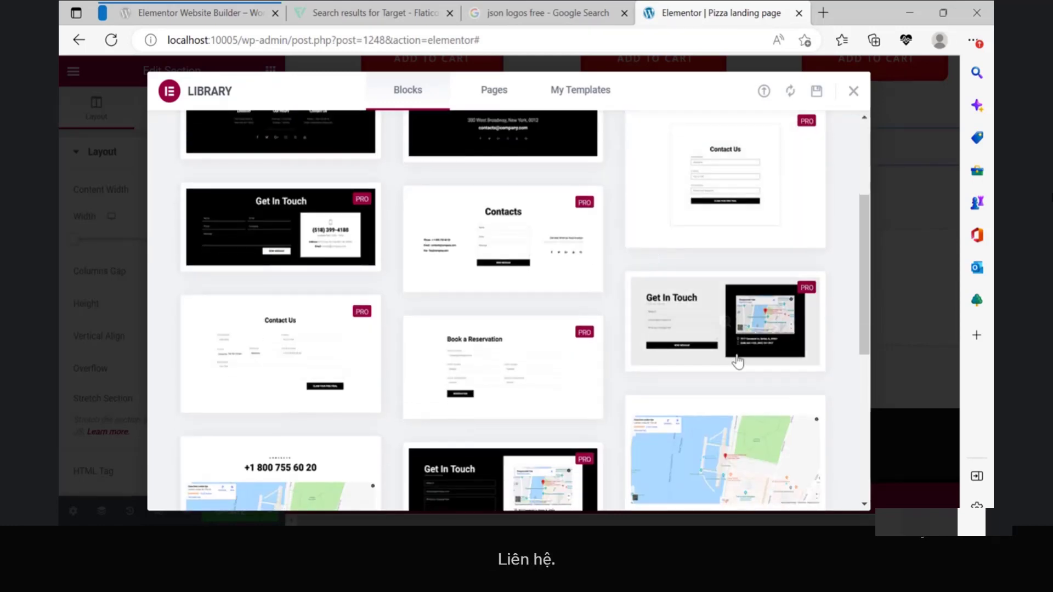
scroll(614, 314, down, 6)
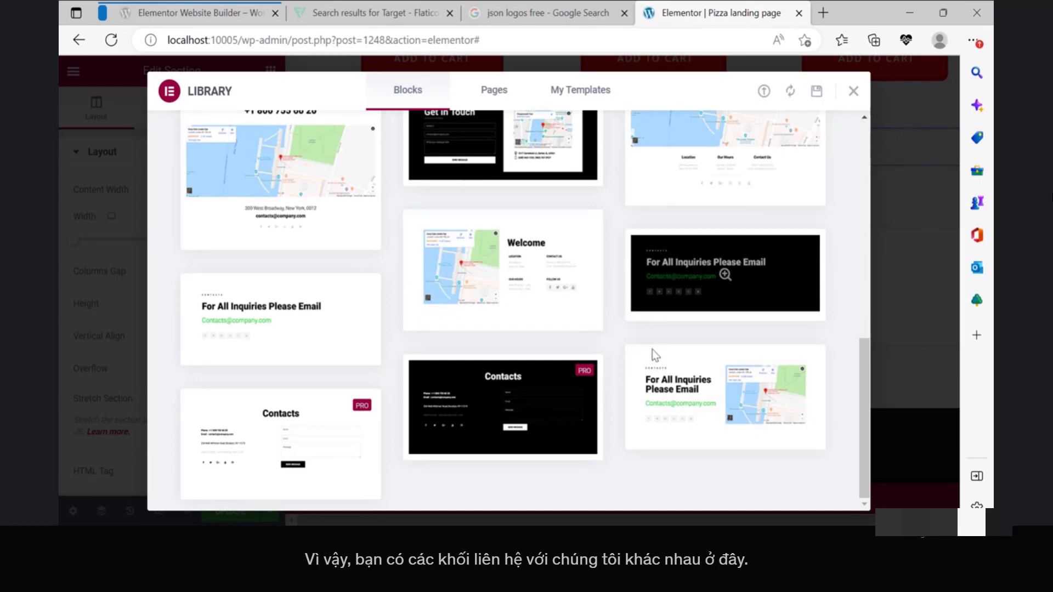
mouse_move(713, 389)
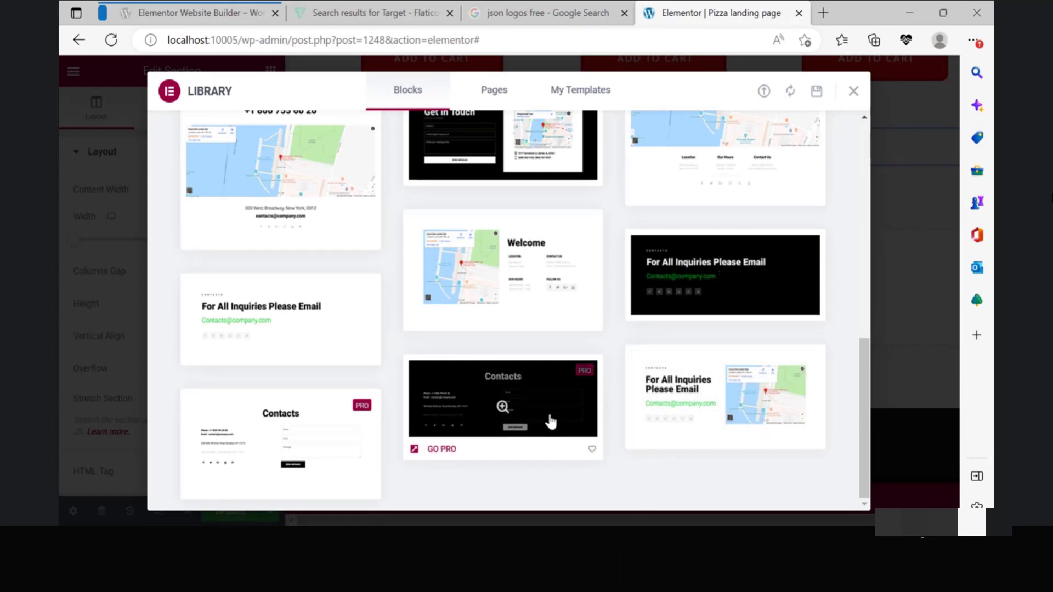
scroll(360, 381, up, 1)
scroll(487, 383, up, 5)
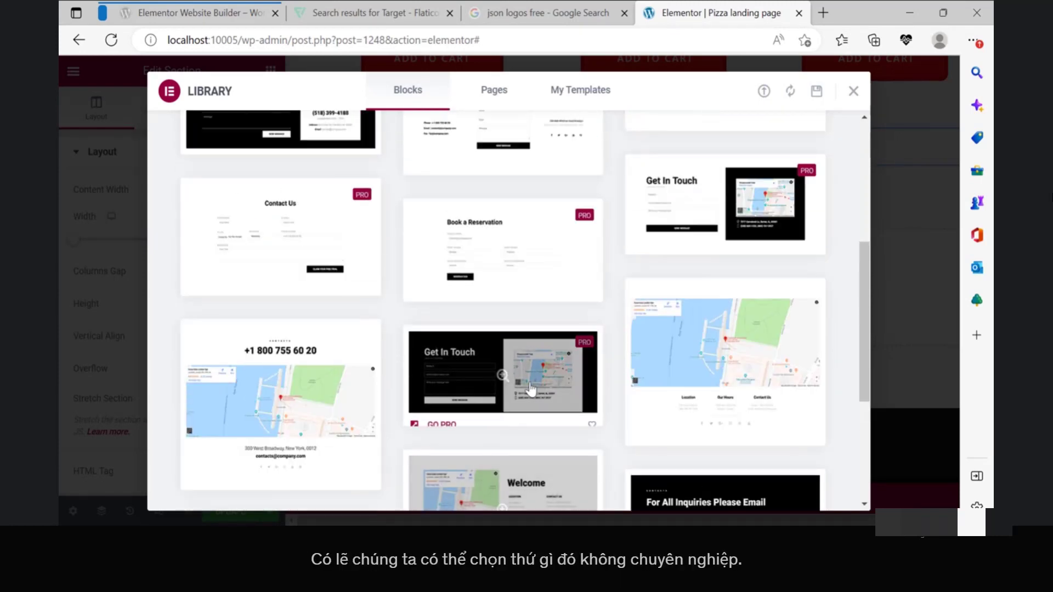
scroll(713, 340, up, 1)
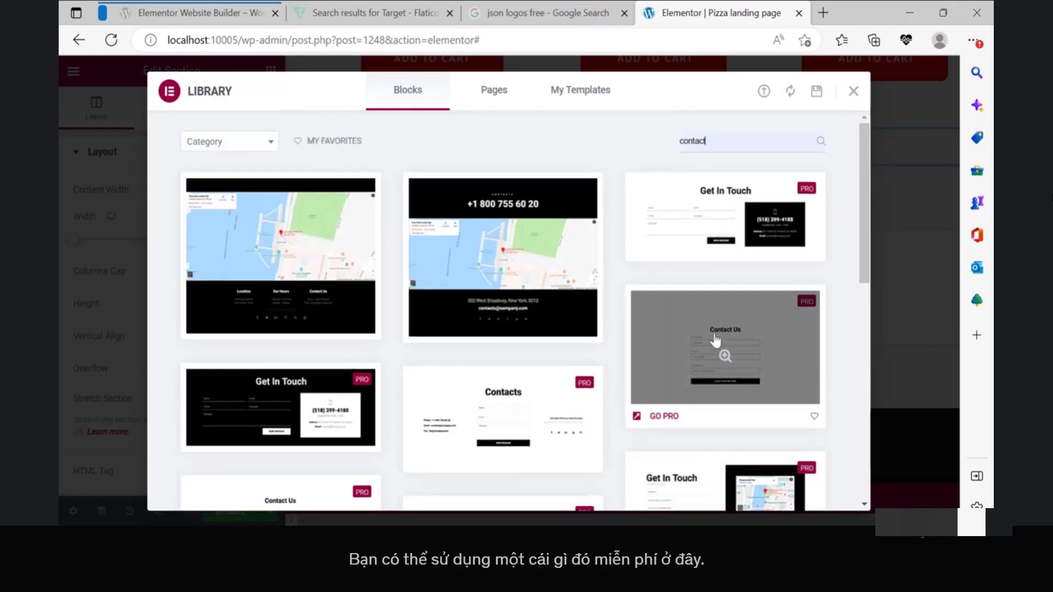
scroll(724, 332, down, 2)
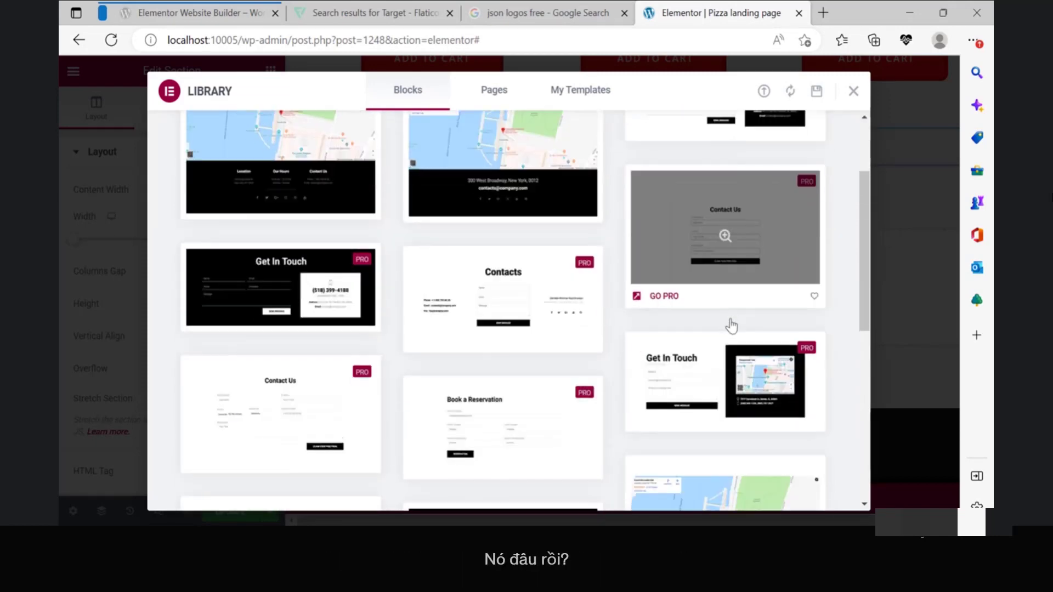
scroll(535, 294, up, 2)
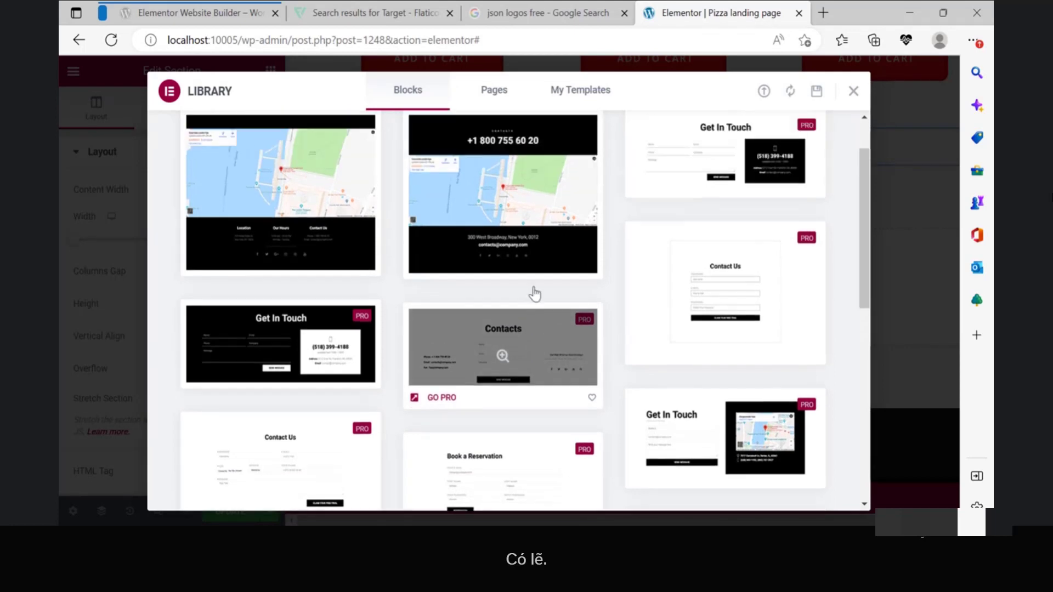
click(512, 291)
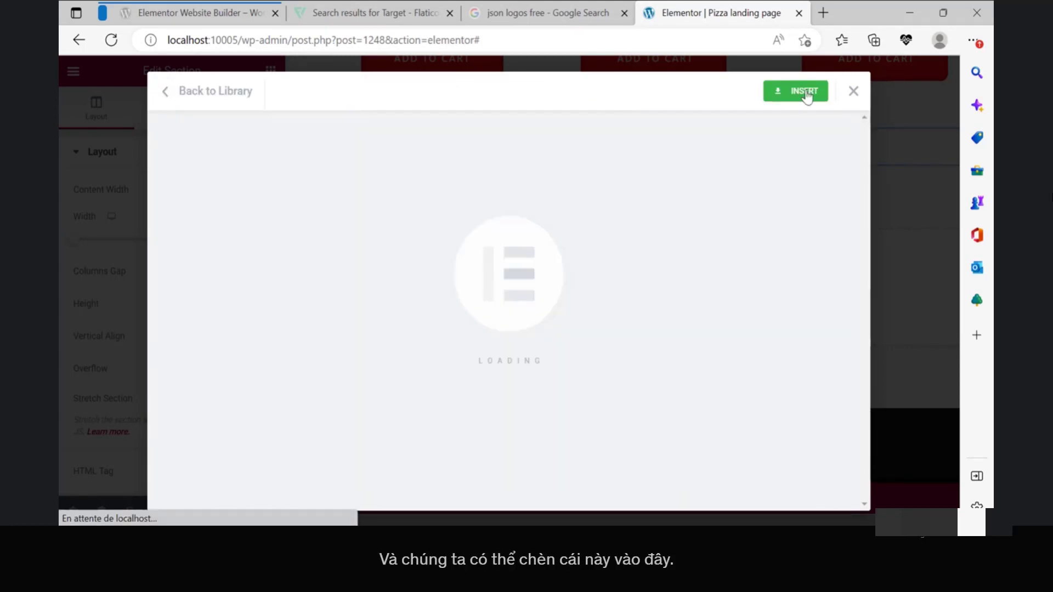
click(805, 93)
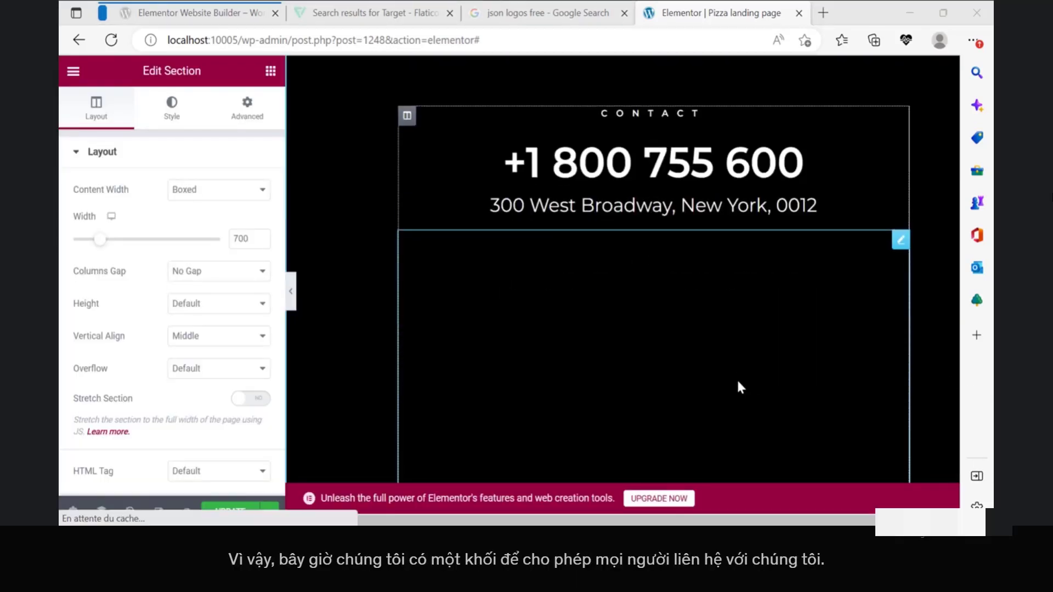
Step: Examine the inserted contact block from its heading and address down to the map and social icons
scroll(727, 375, up, 4)
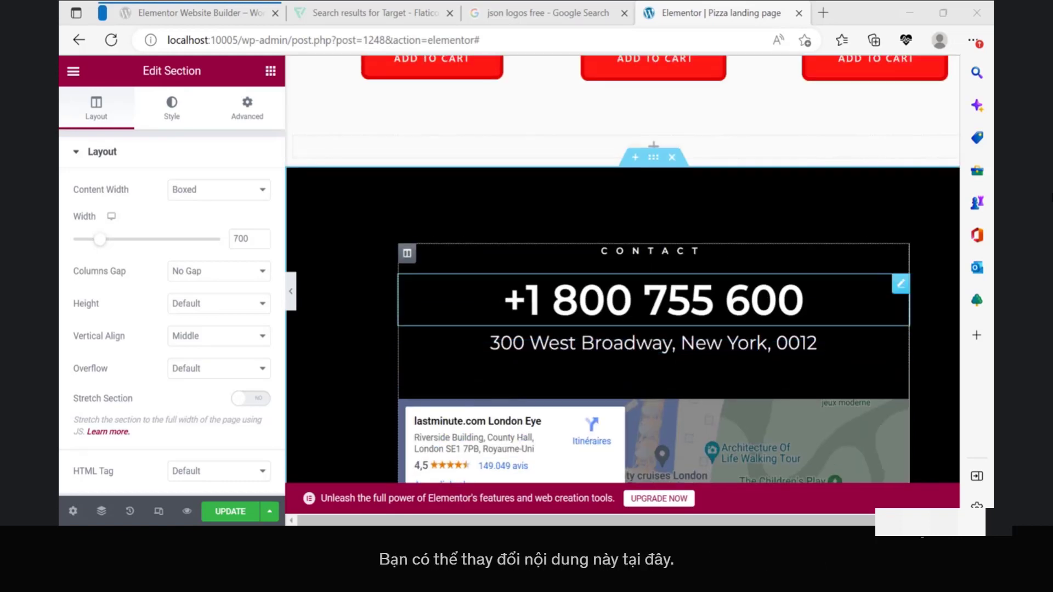
scroll(713, 285, down, 4)
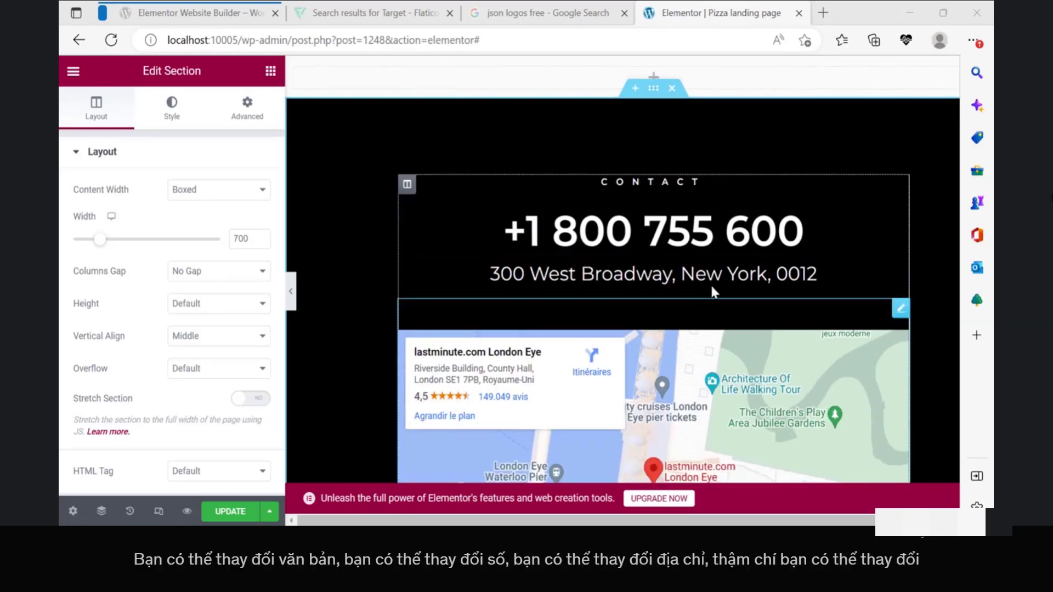
scroll(716, 280, down, 1)
scroll(663, 213, up, 1)
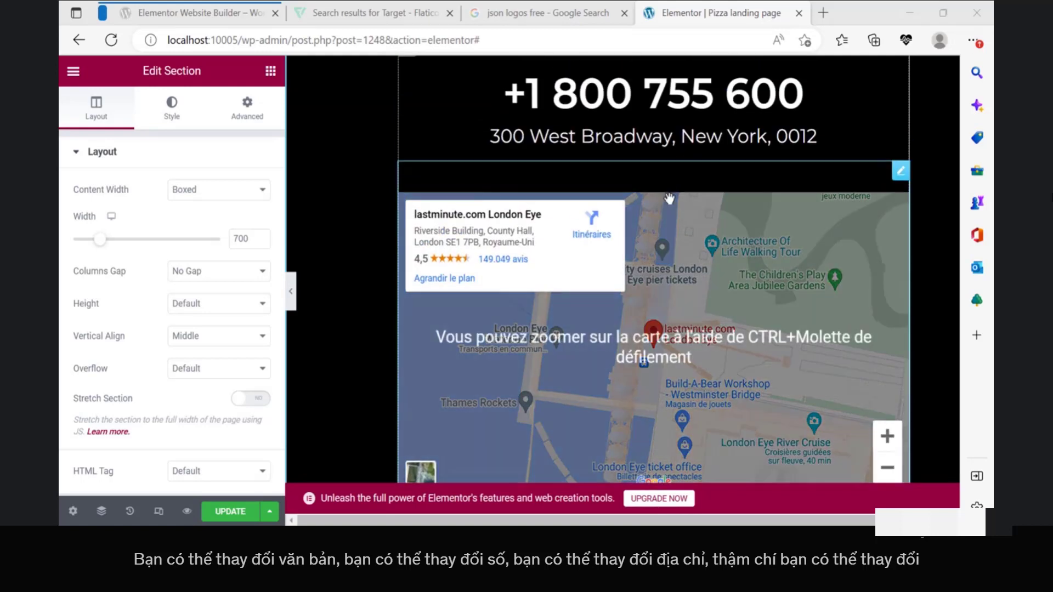
scroll(676, 281, down, 1)
scroll(696, 273, down, 1)
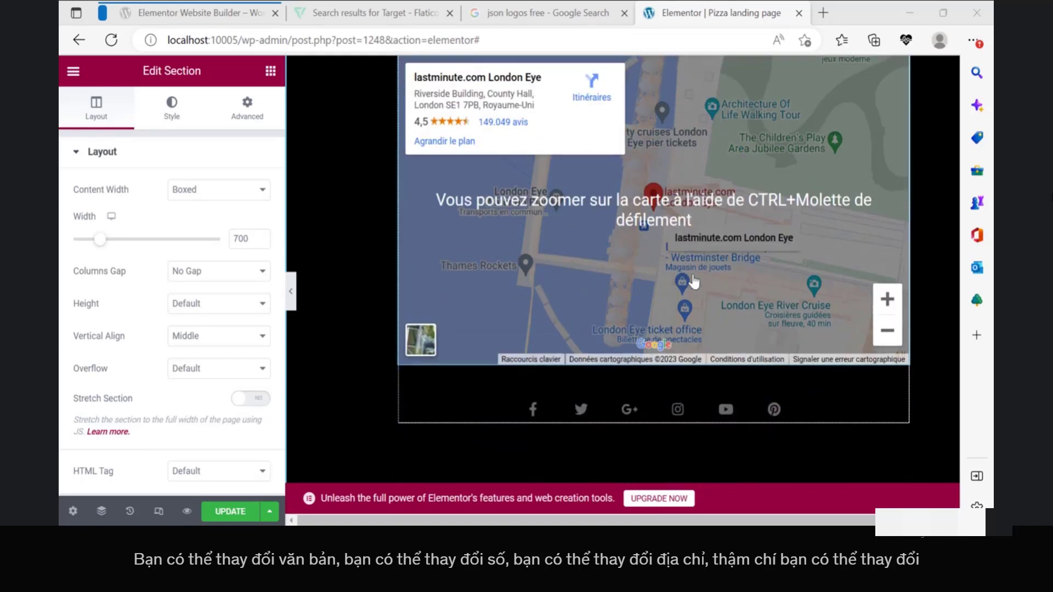
scroll(930, 134, up, 1)
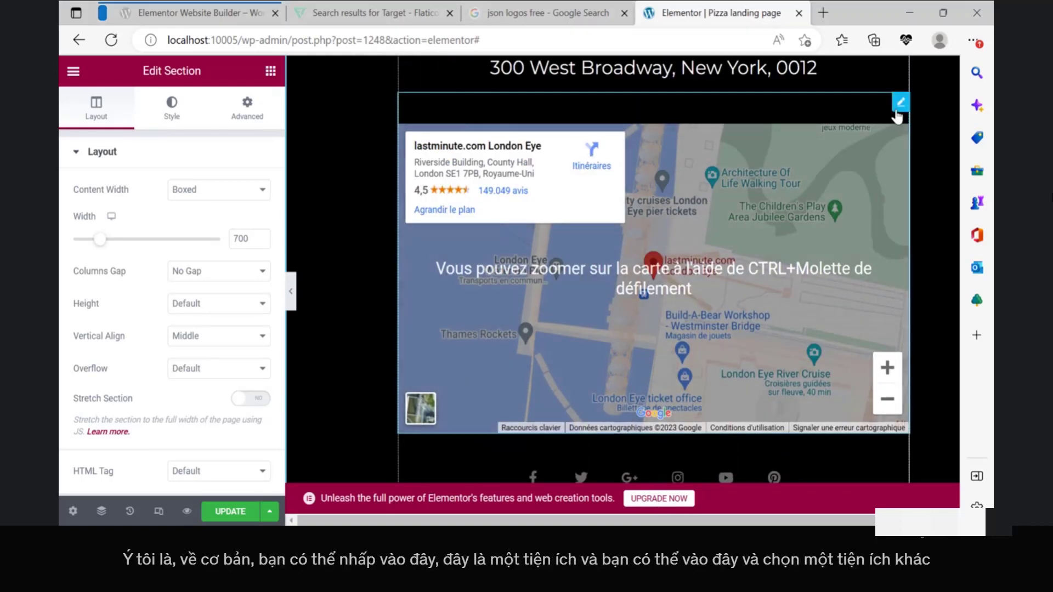
Step: Set the zoom of the contact block's Google map to 14
click(896, 112)
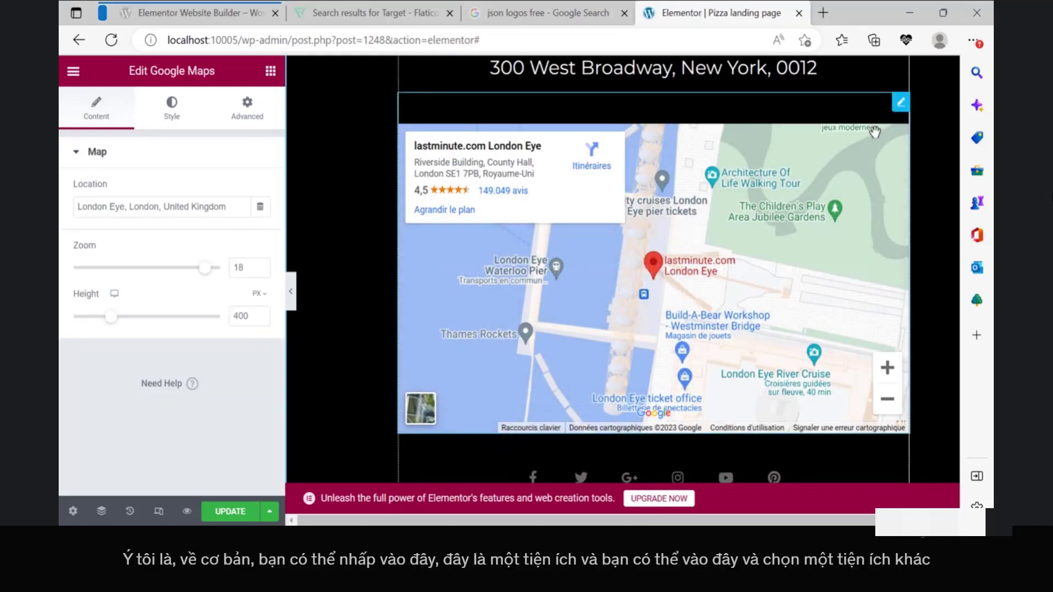
click(210, 213)
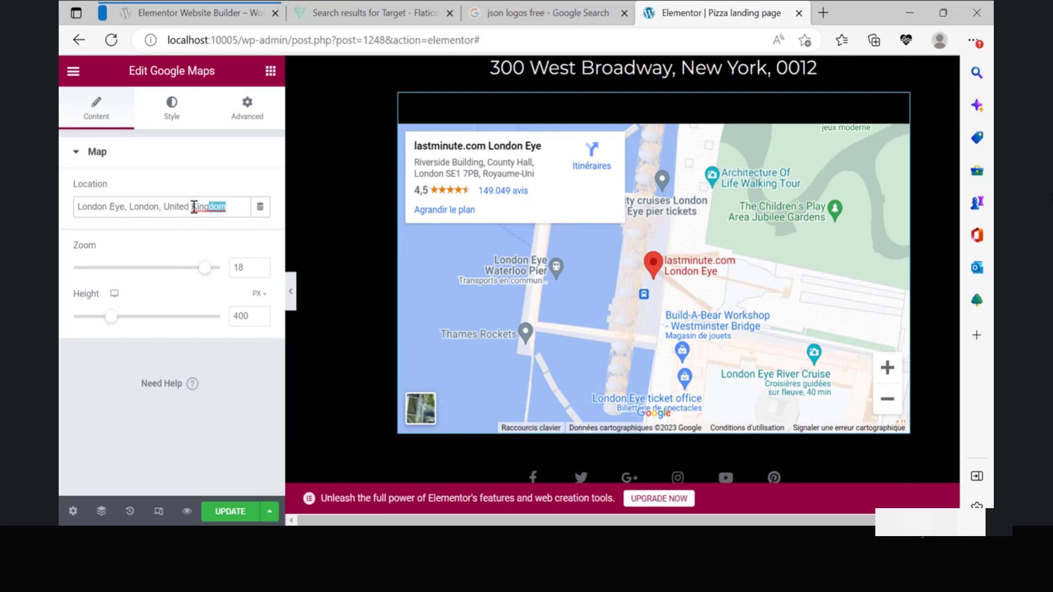
drag(194, 207, 62, 221)
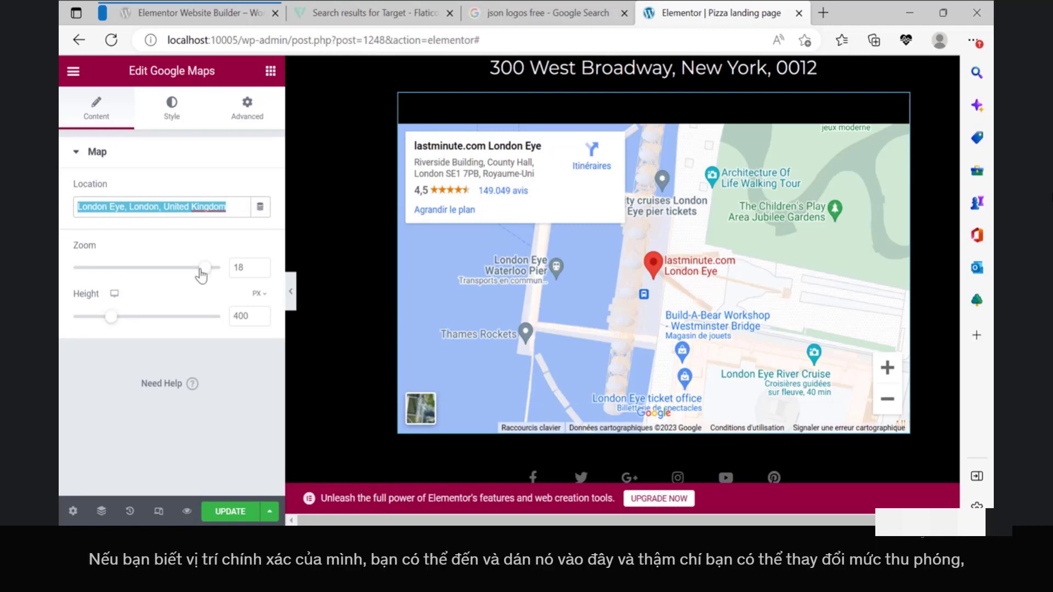
drag(201, 276, 172, 273)
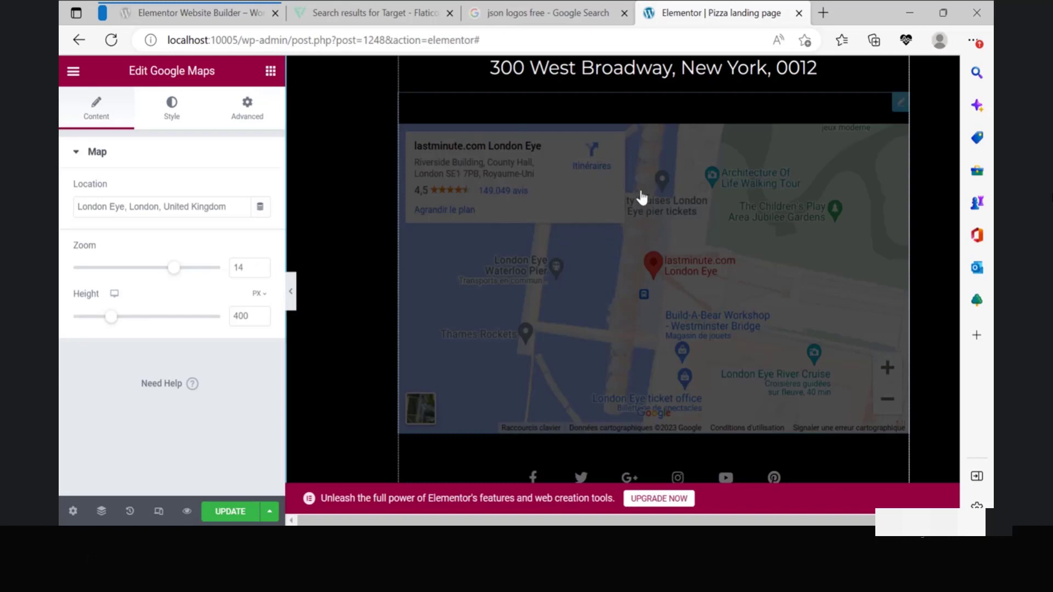
Step: Open the Facebook item's settings in the social icons below the map
scroll(493, 274, down, 1)
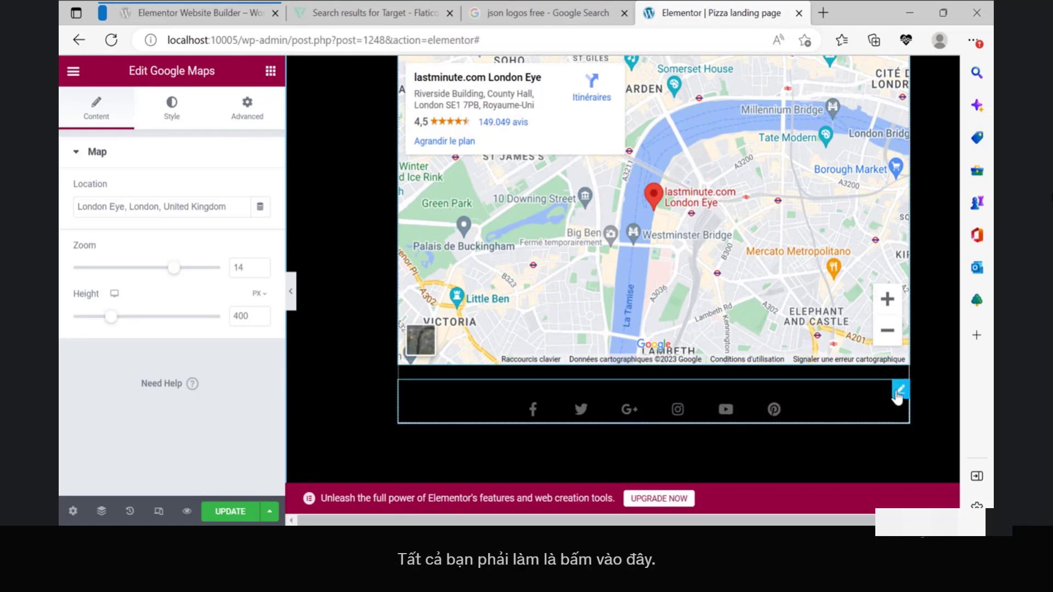
click(644, 402)
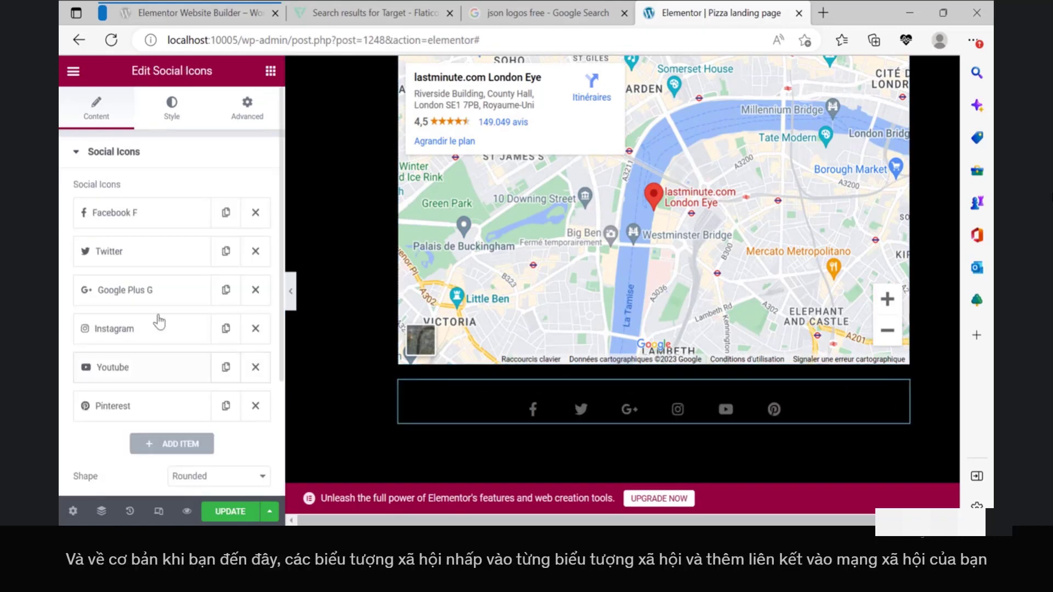
click(159, 219)
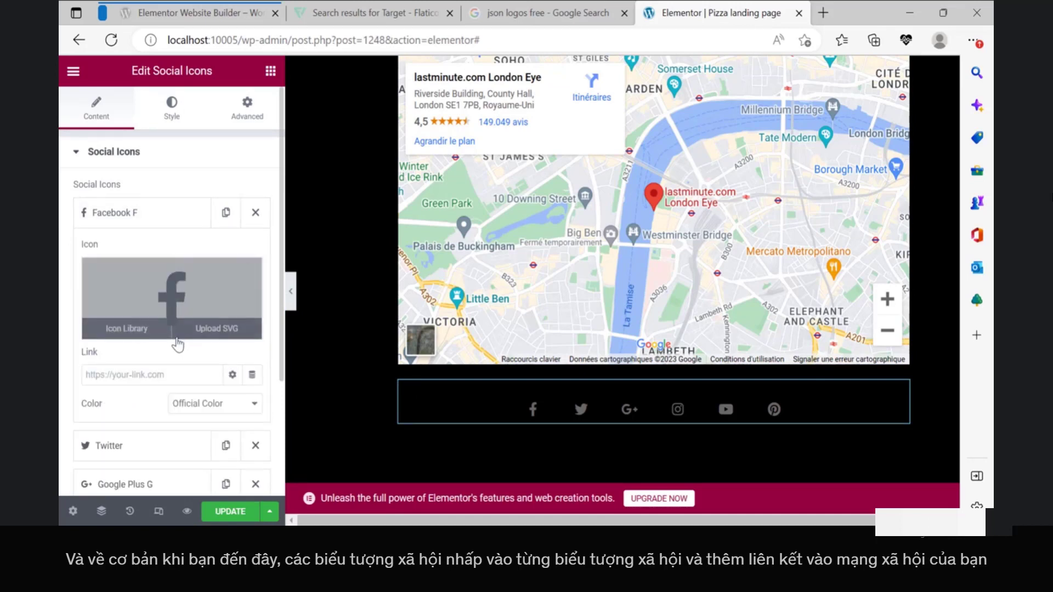
Step: Save the page update and review the empty section between the pizza columns and the contact block
click(178, 382)
click(230, 511)
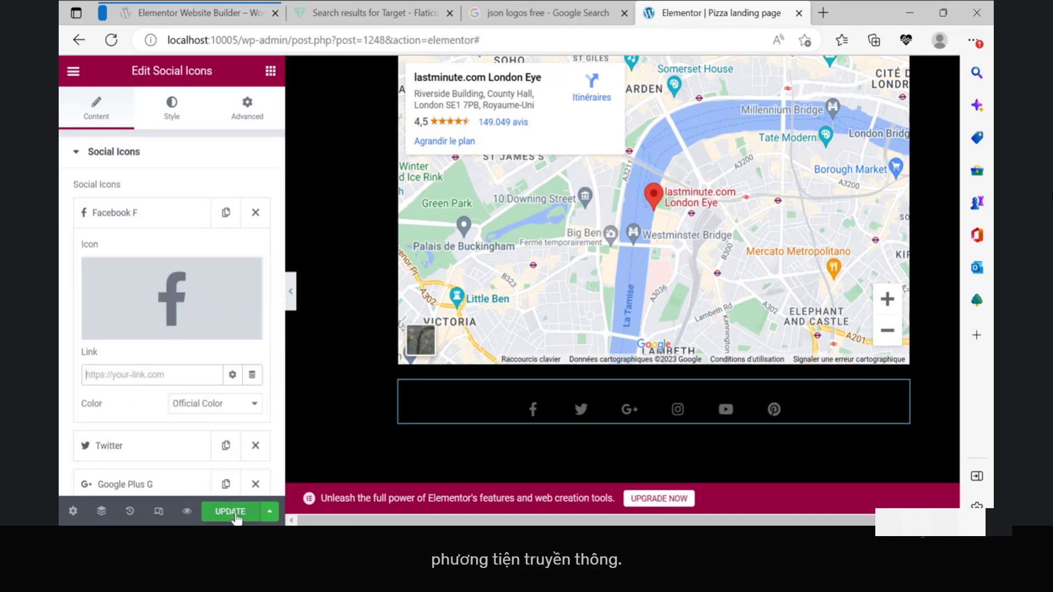
scroll(636, 417, up, 10)
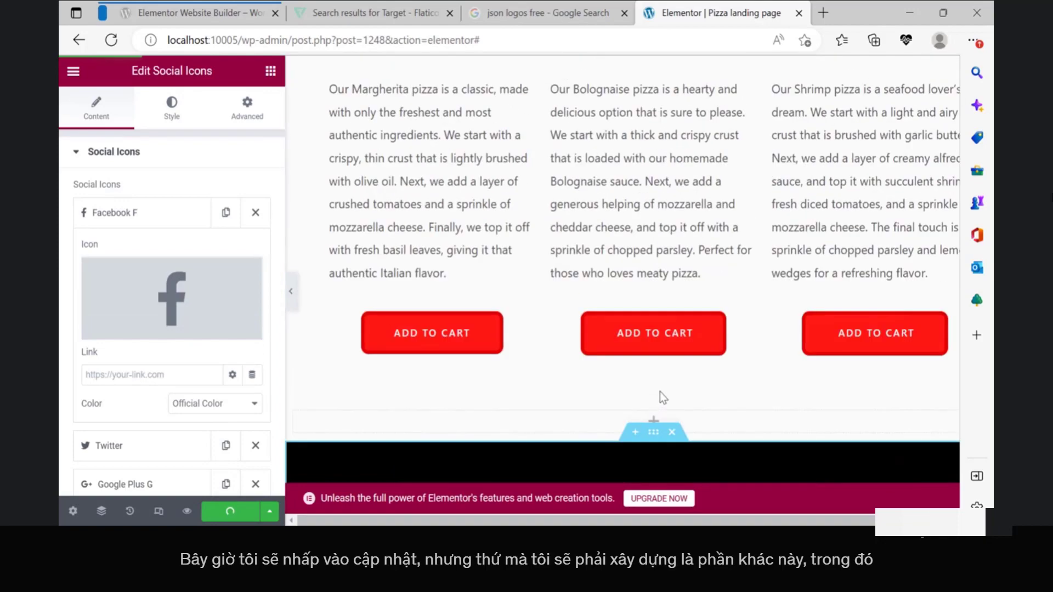
scroll(543, 231, down, 3)
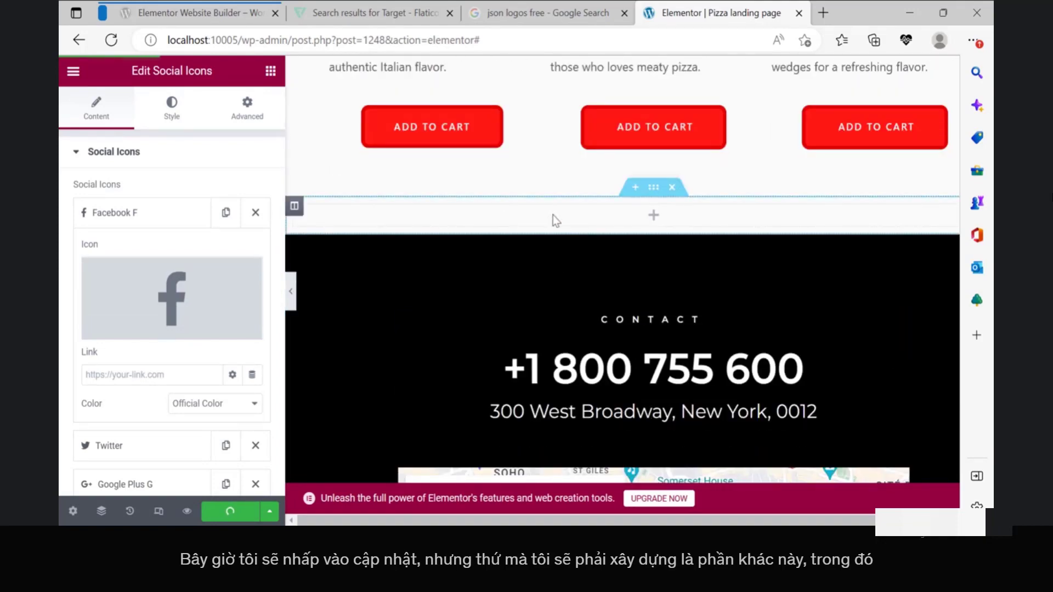
scroll(603, 226, down, 7)
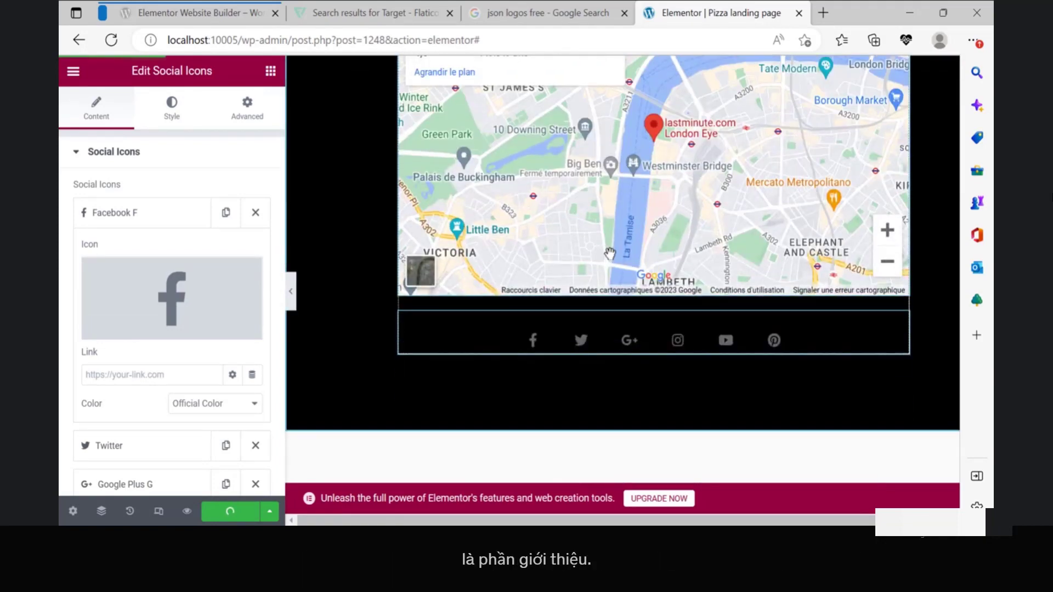
scroll(610, 253, up, 8)
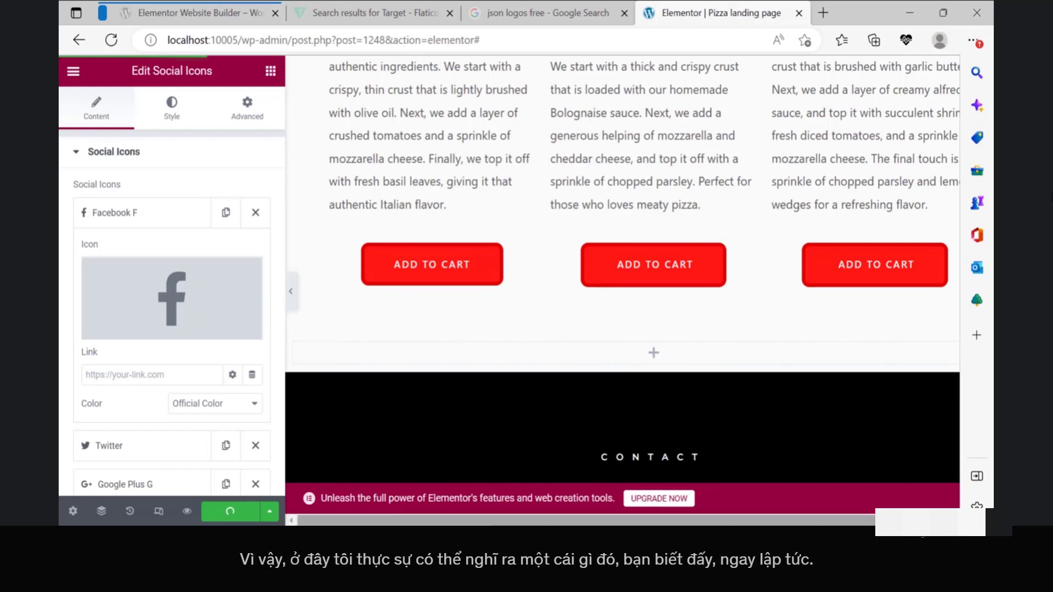
Step: Switch to Canva in Chrome and close the open design tabs to return to the custom size form
click(452, 526)
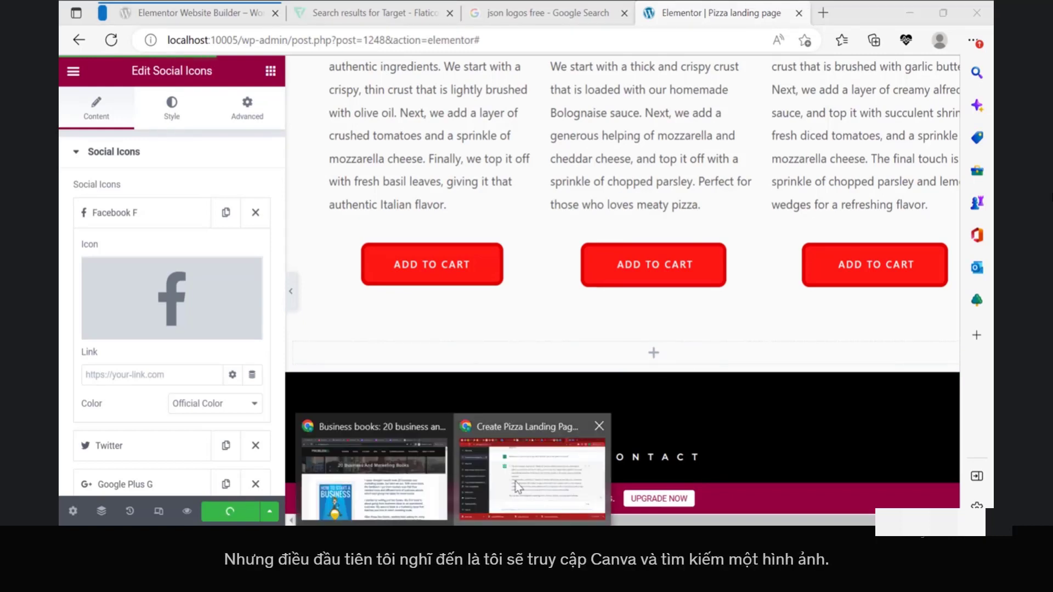
click(532, 472)
click(788, 11)
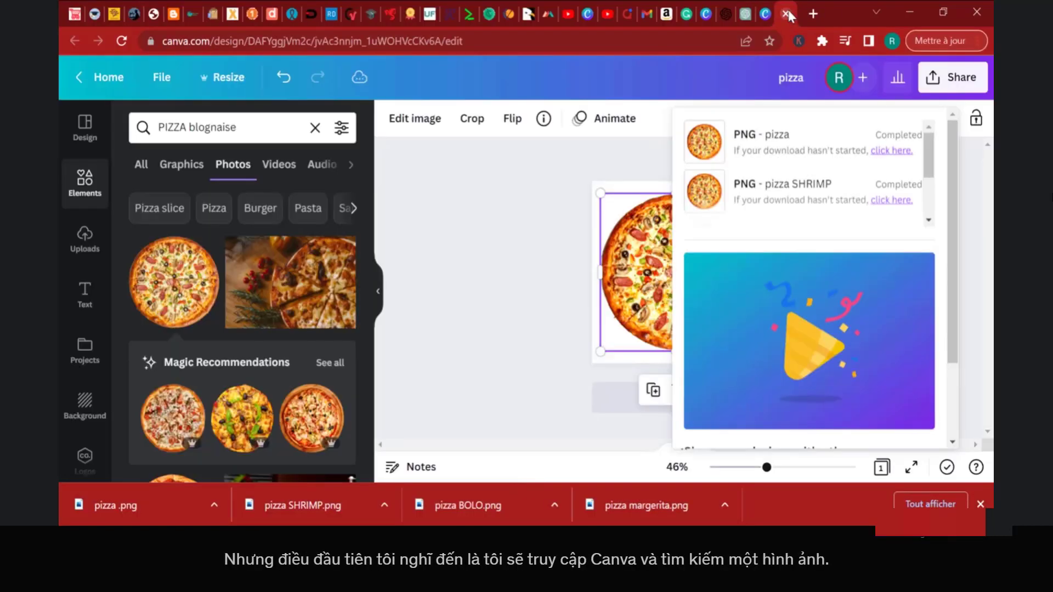
click(788, 14)
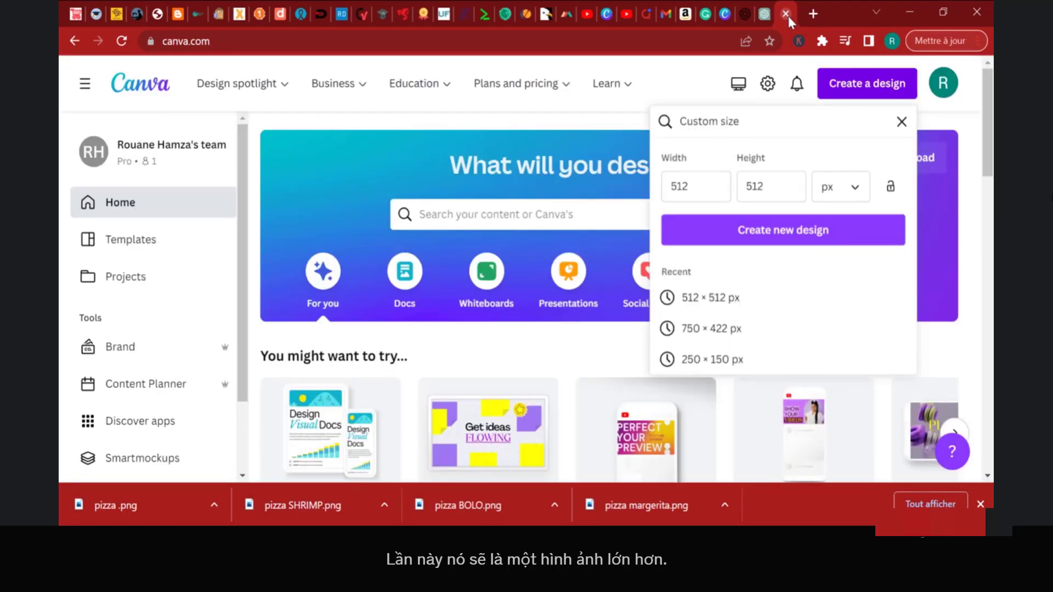
click(782, 230)
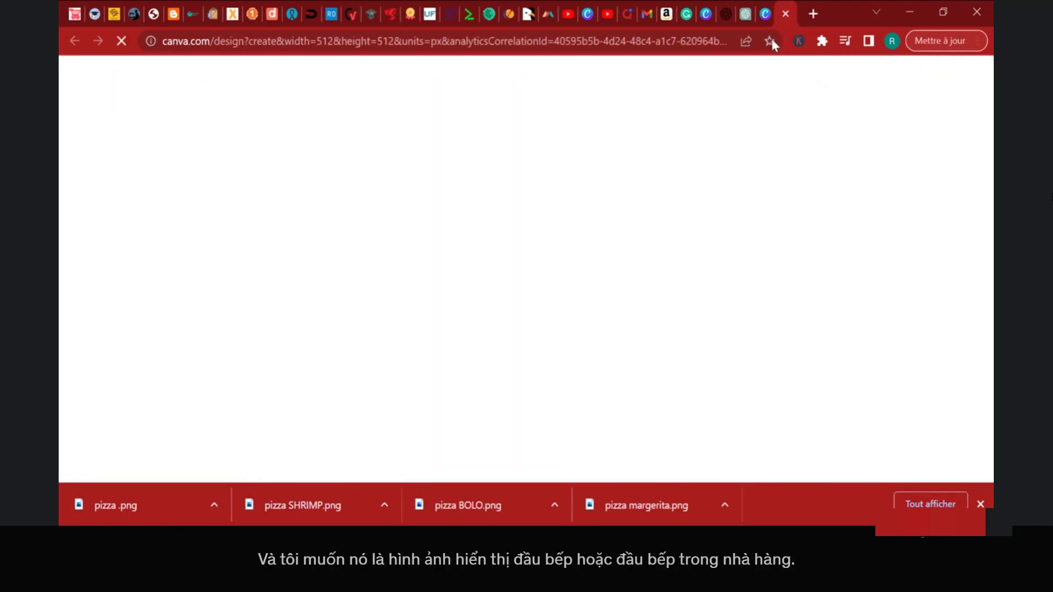
click(785, 14)
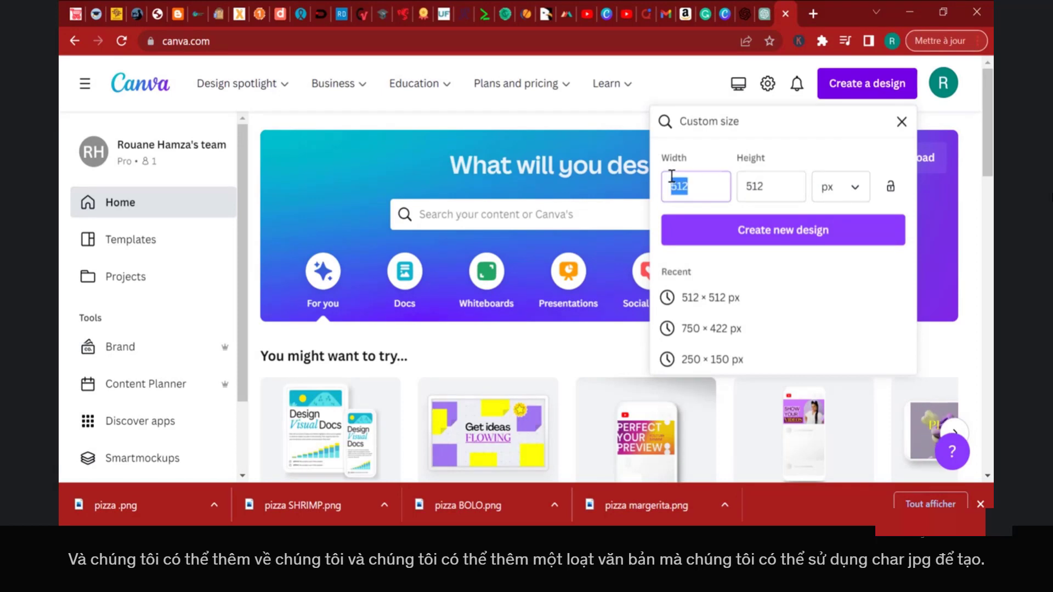
Step: Create a new custom design 1200 px wide and 512 px high
text(100)
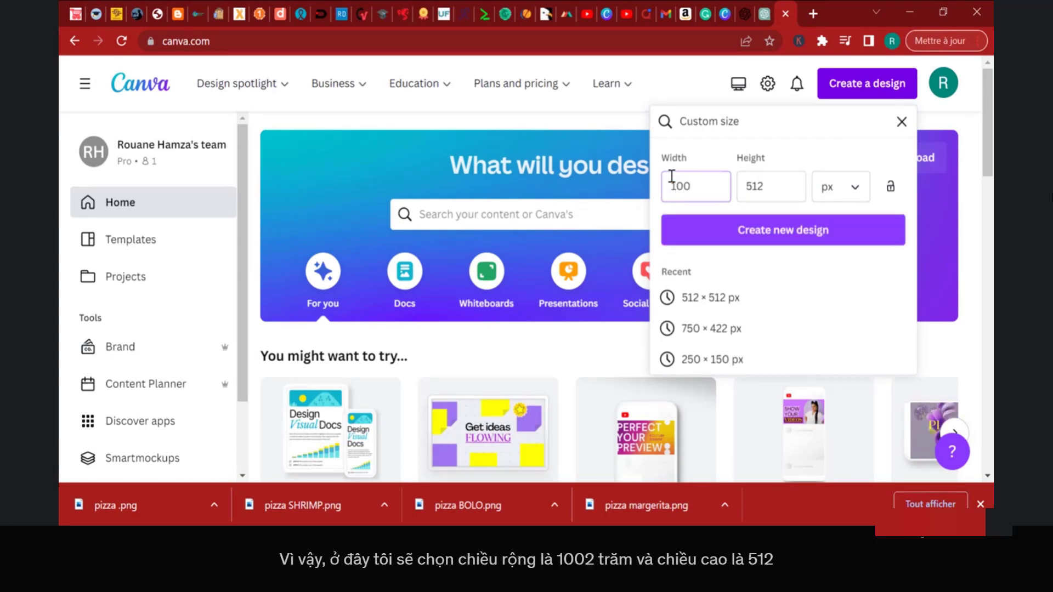
key(BackSpace)
text(200)
key(BackSpace)
key(BackSpace)
key(BackSpace)
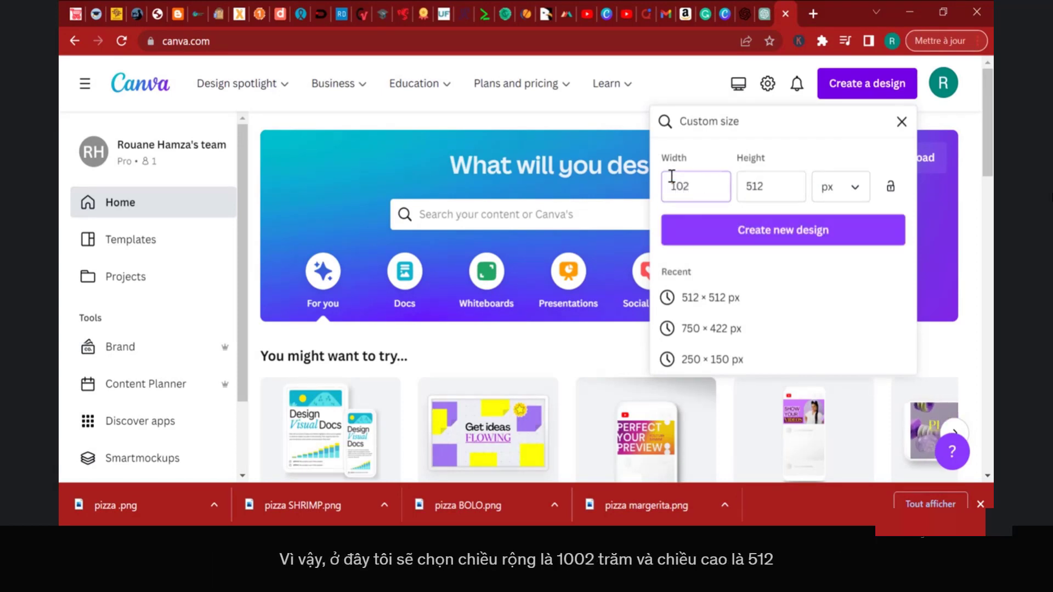
text(2)
key(BackSpace)
key(BackSpace)
text(200)
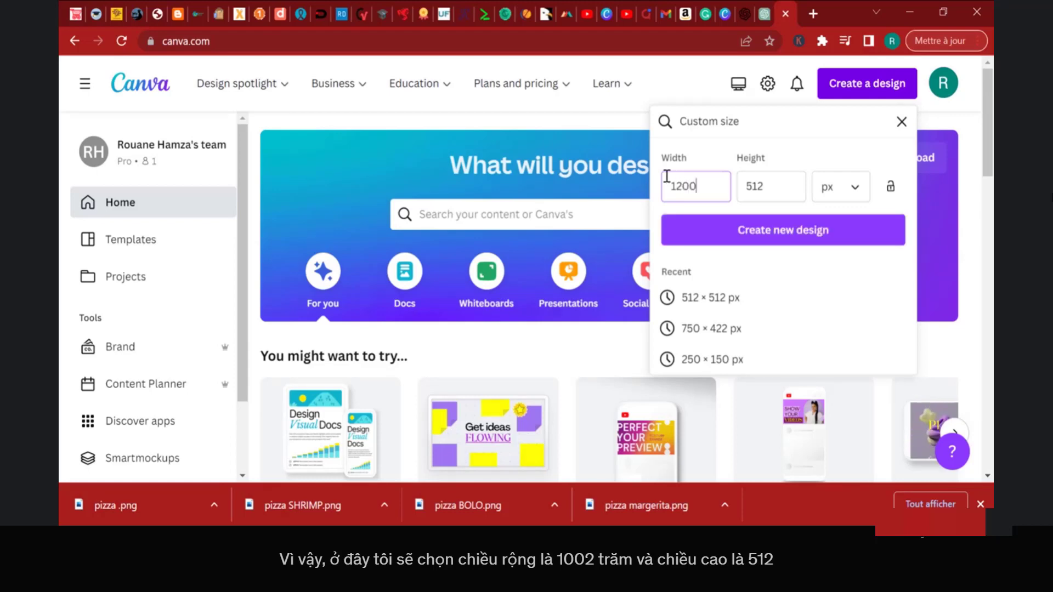
click(744, 191)
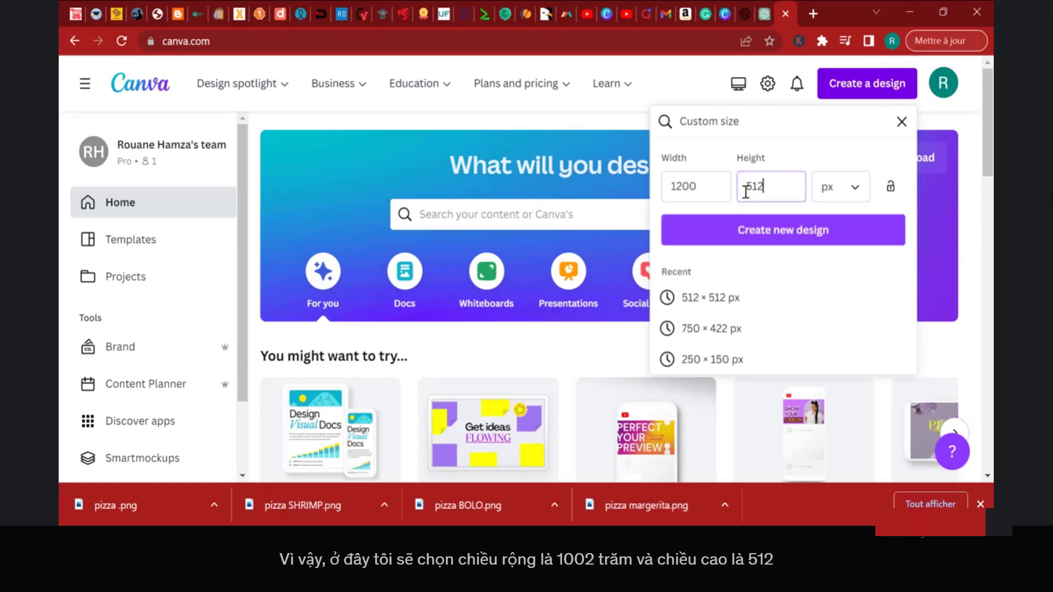
click(769, 231)
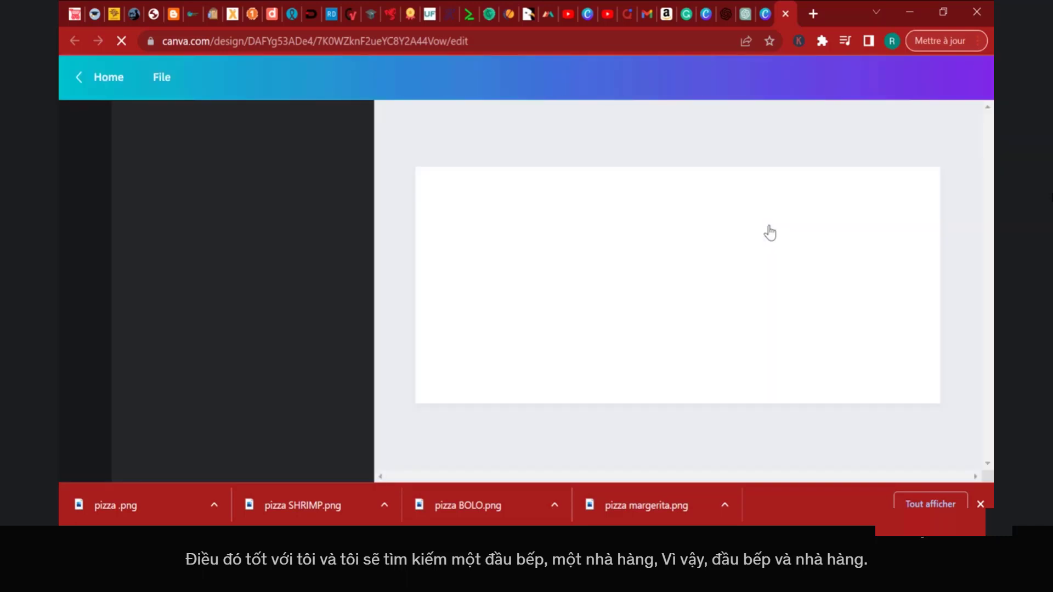
Step: Search the elements for "chef restaurant" and browse the photo results for a picture with a single chef
click(104, 184)
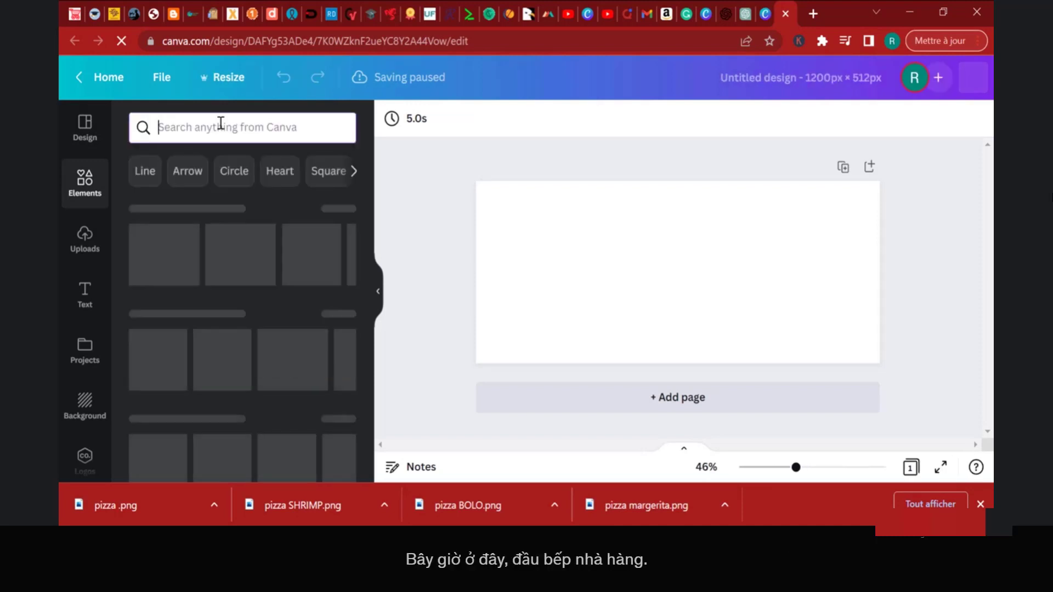
text(chef restau)
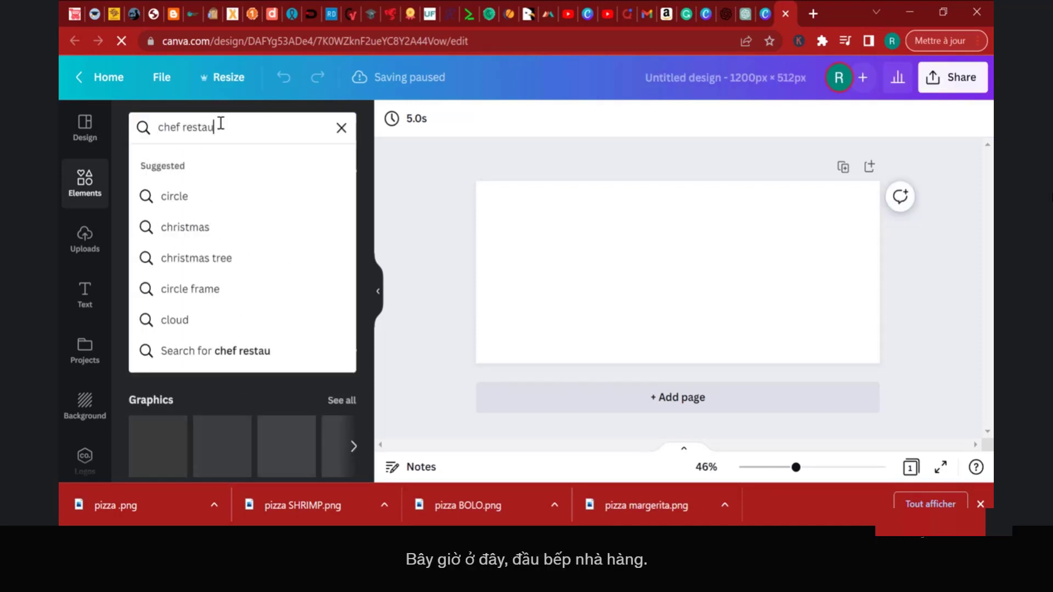
text(rant)
key(Return)
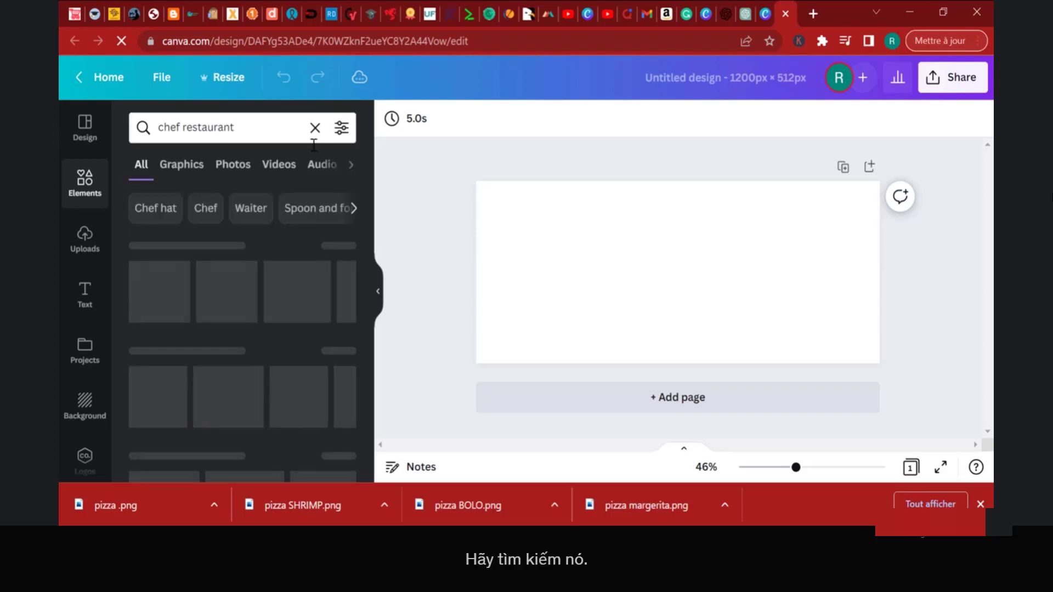
click(235, 167)
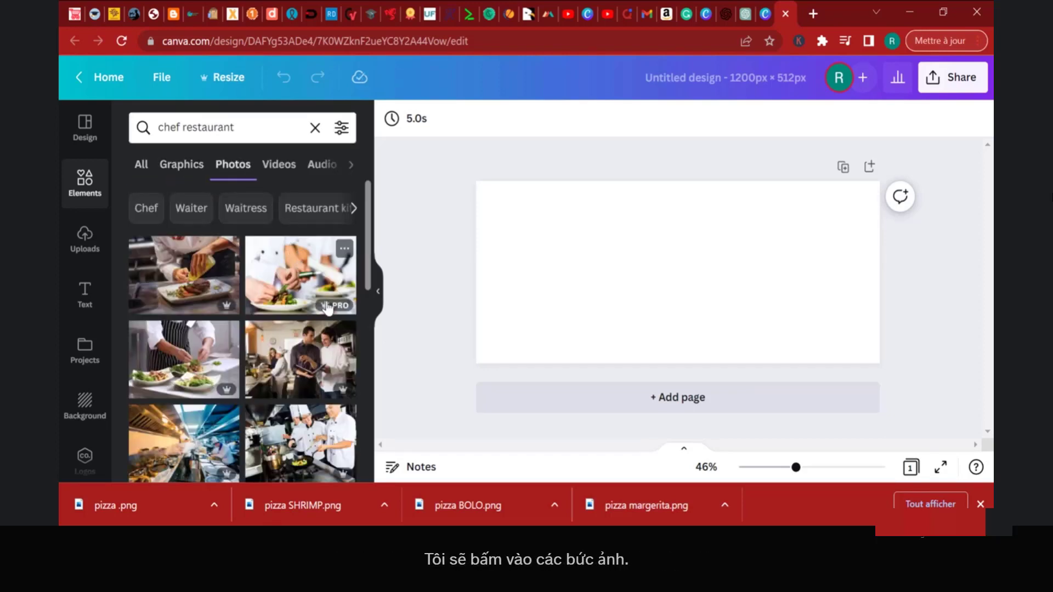
scroll(328, 309, down, 5)
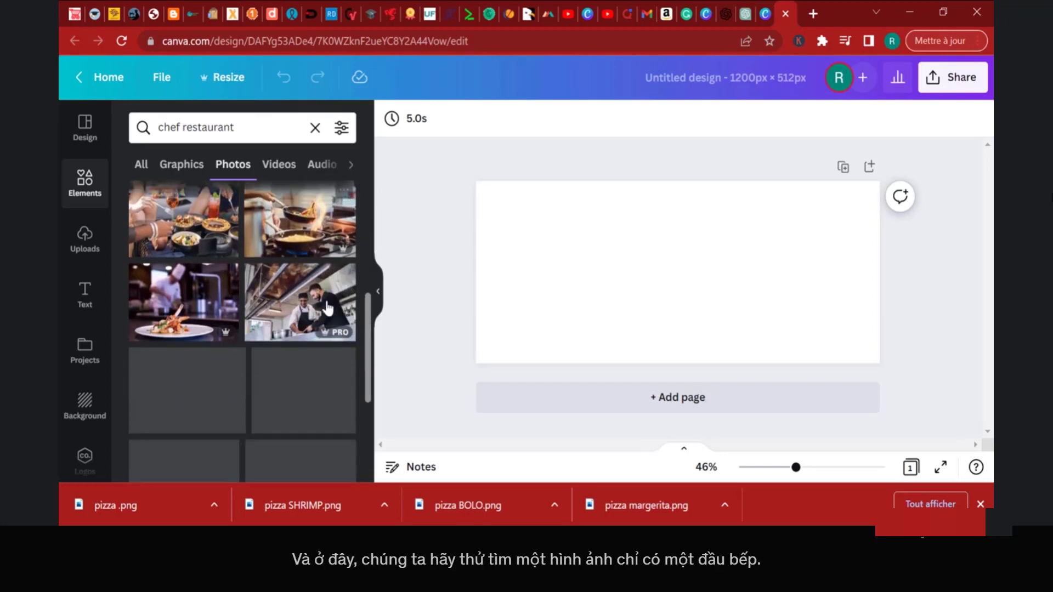
scroll(328, 308, down, 3)
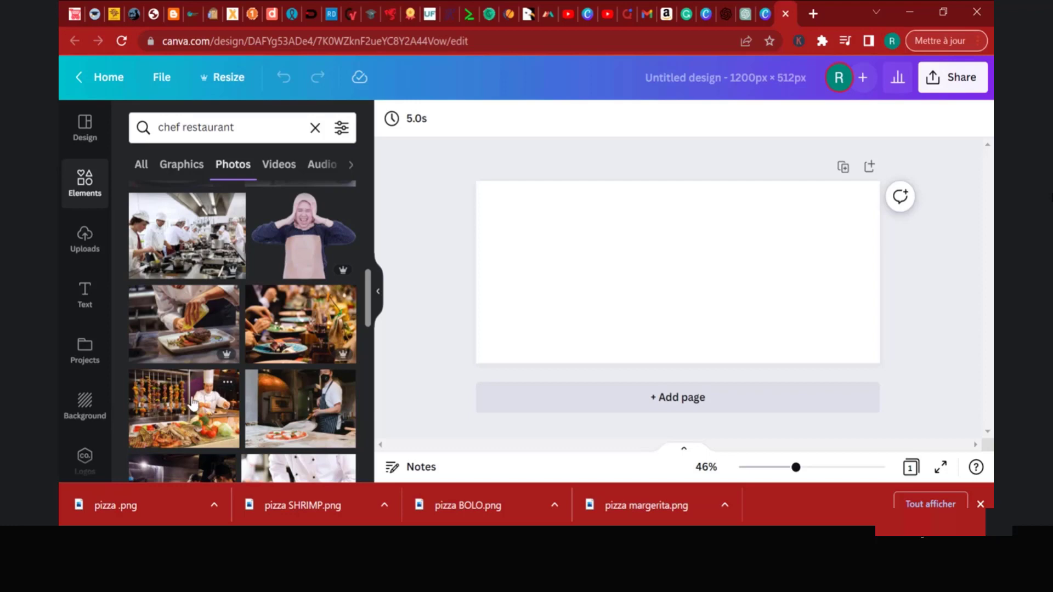
scroll(195, 406, down, 3)
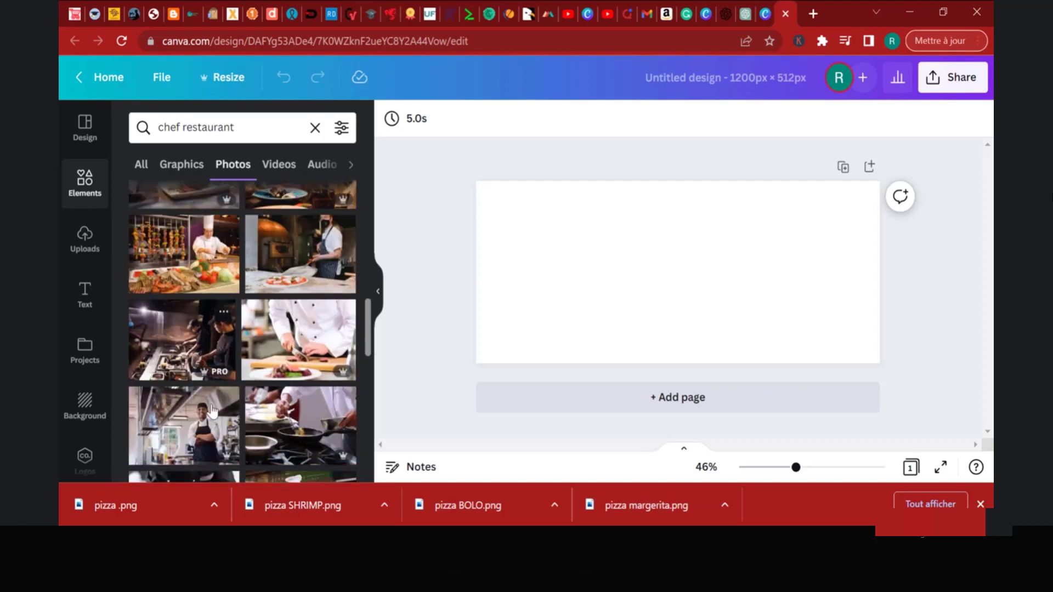
click(192, 272)
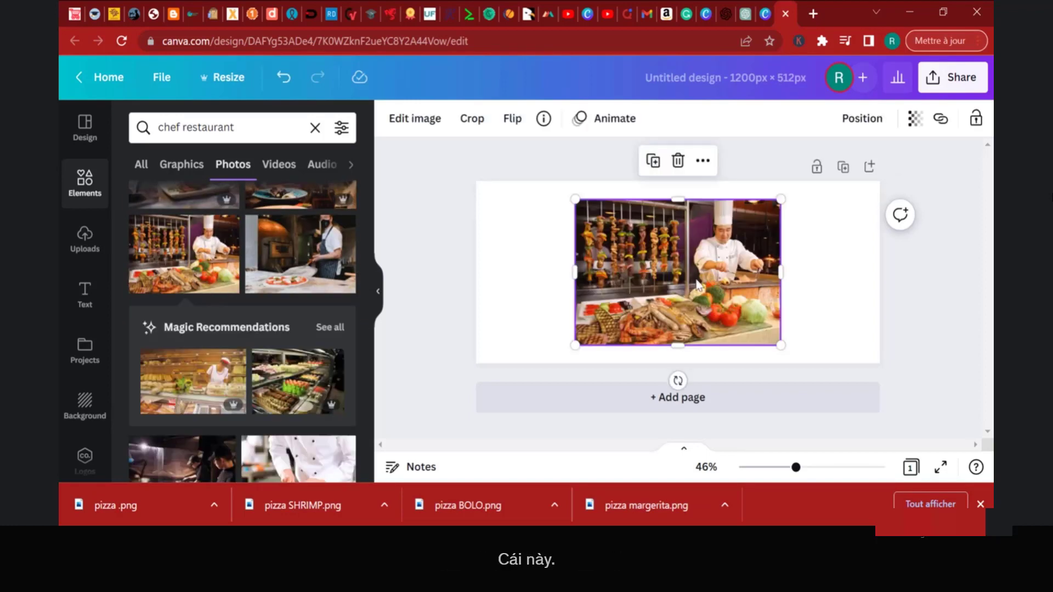
drag(698, 283, 555, 297)
key(Delete)
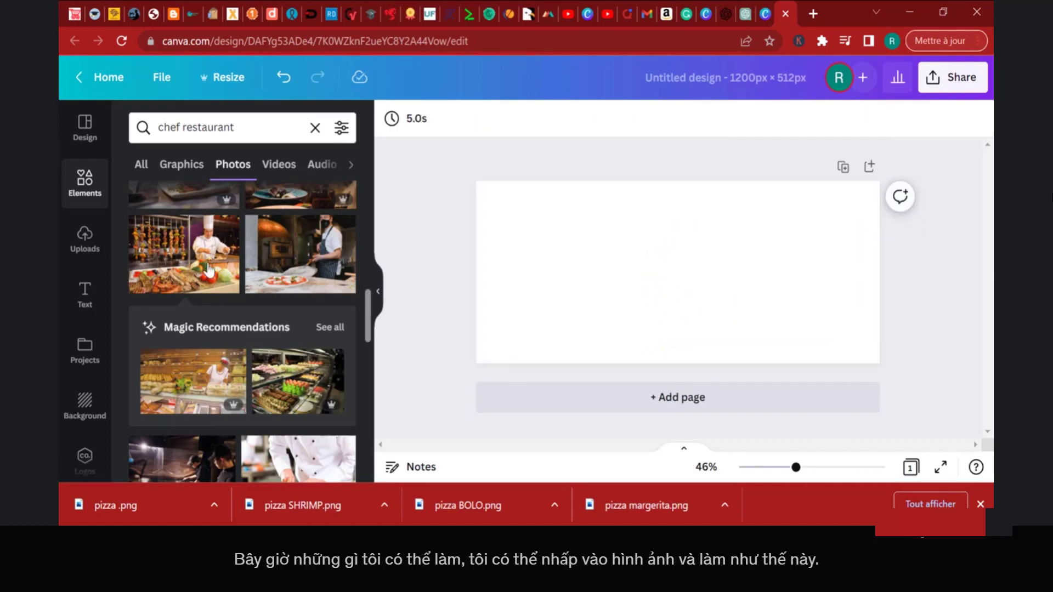
Step: Fill the canvas with the photo of the chef beside hanging skewers and set its contrast to 22
drag(205, 272, 486, 257)
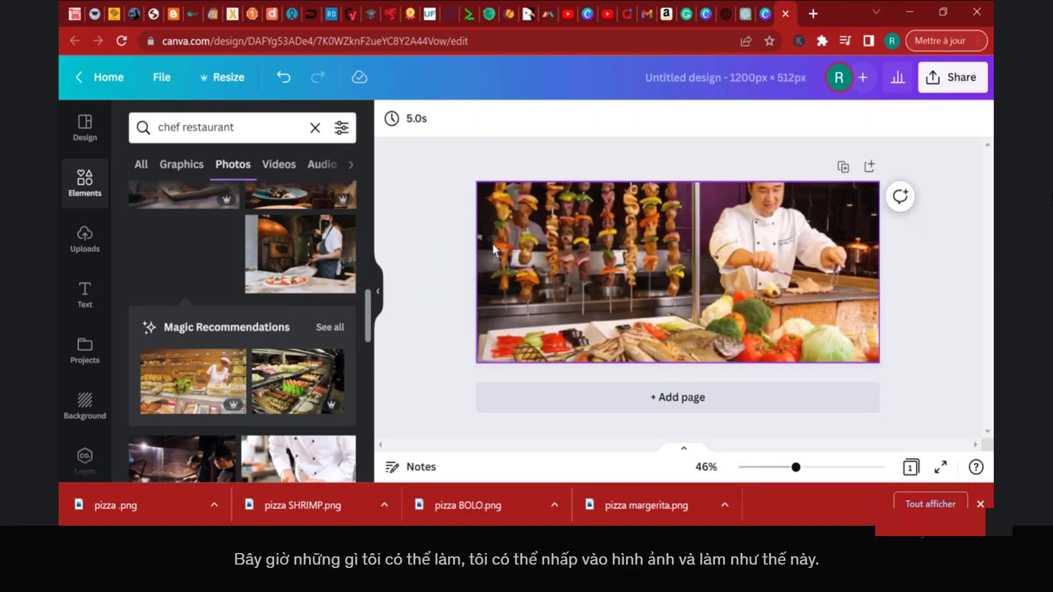
click(714, 308)
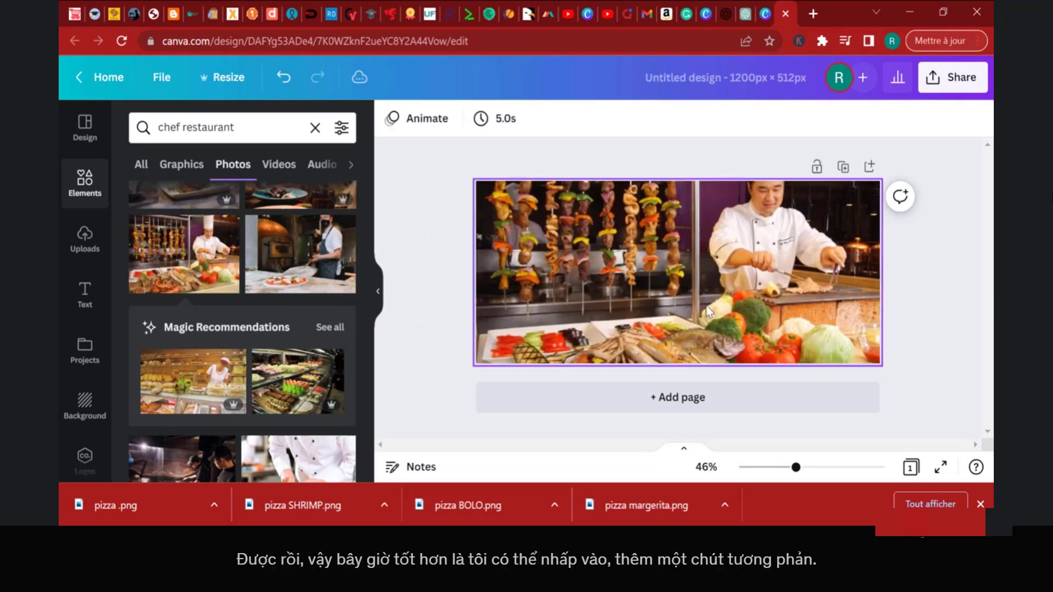
click(449, 122)
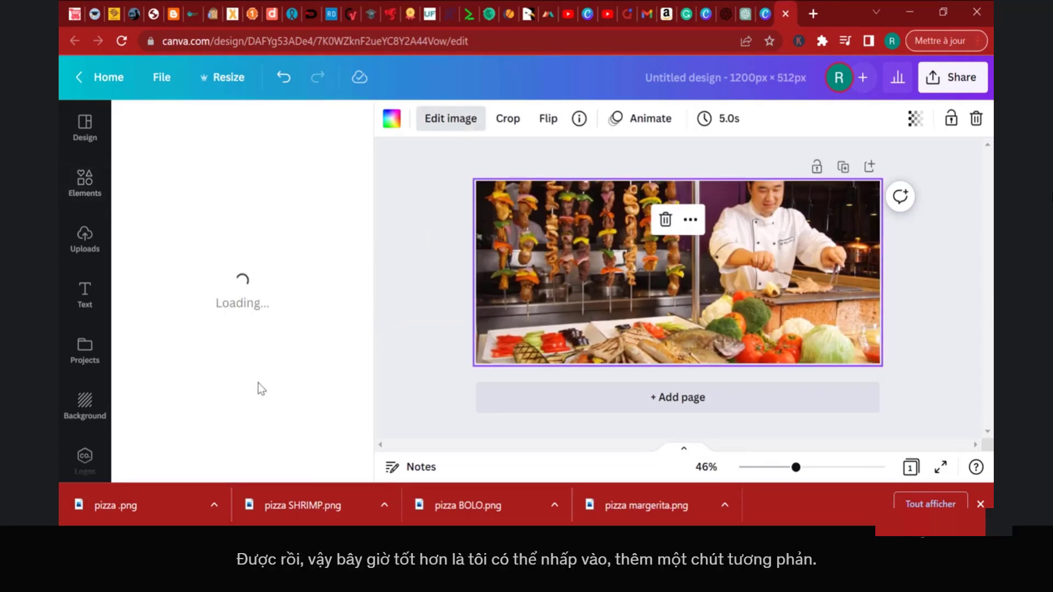
scroll(252, 403, down, 1)
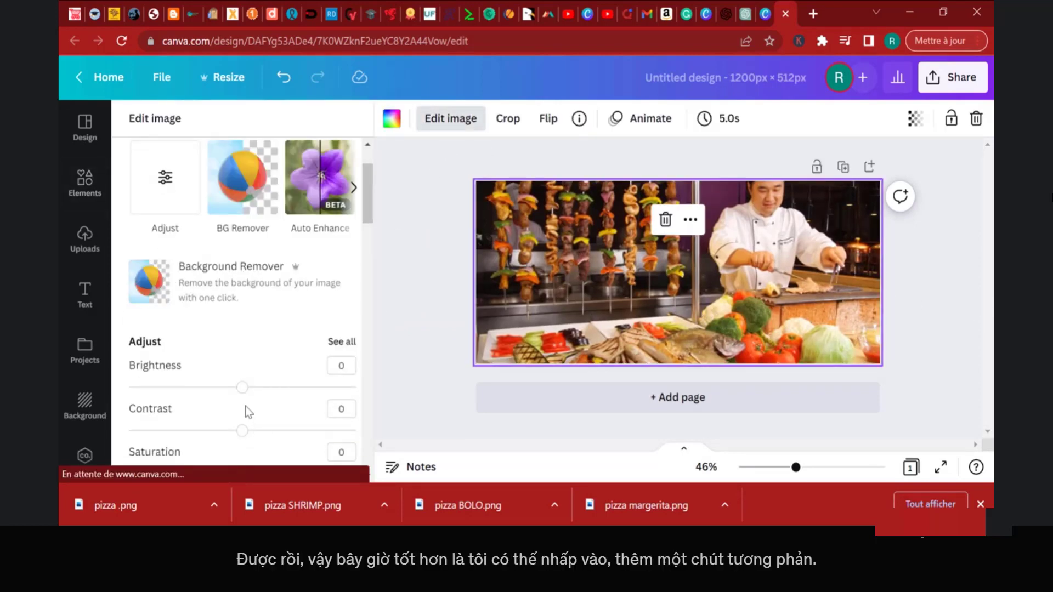
click(268, 431)
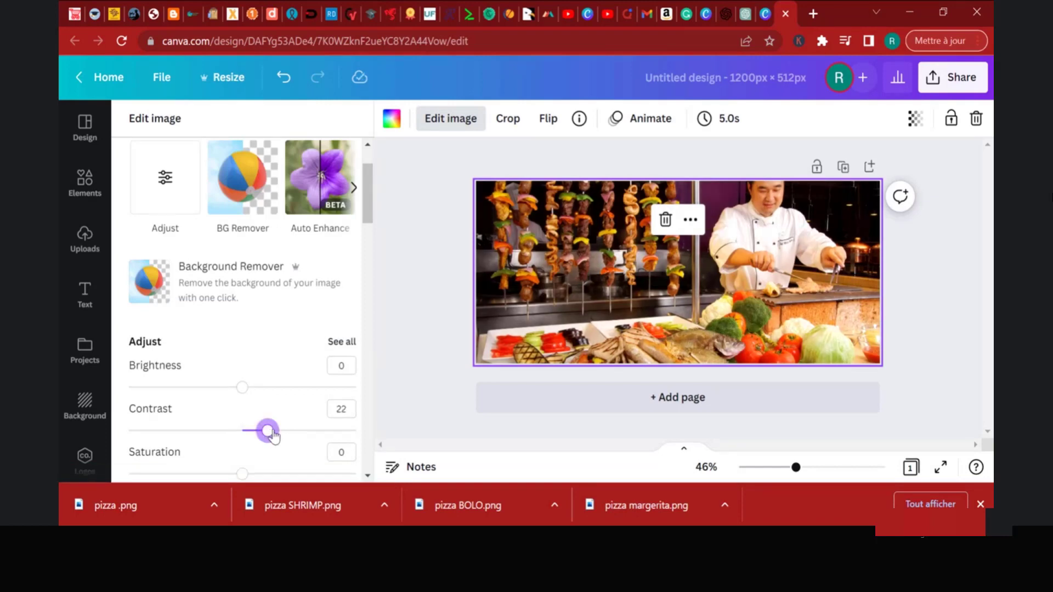
Step: Download the chef design as a PNG at 1,200 × 512 px
click(953, 78)
scroll(802, 356, down, 2)
click(790, 322)
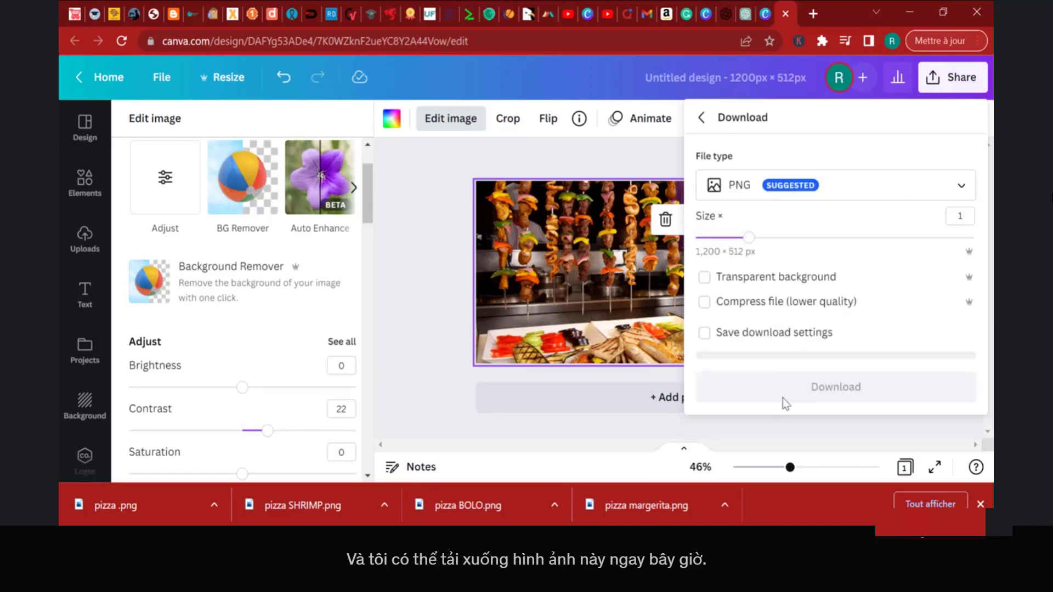
click(795, 395)
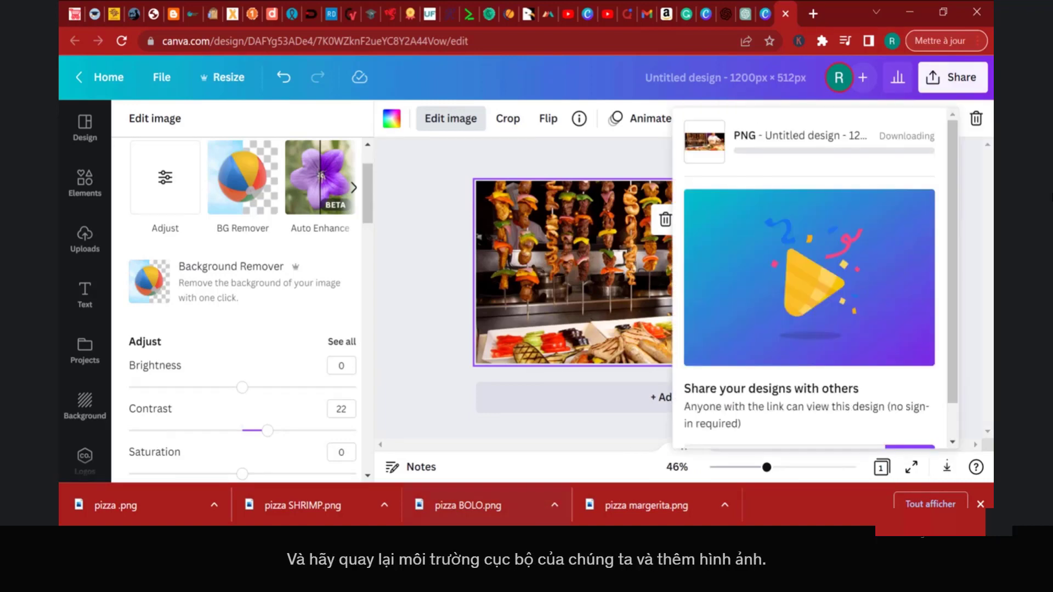
Step: Switch to the Elementor page and give the empty section above the Contact section a Classic background
click(515, 538)
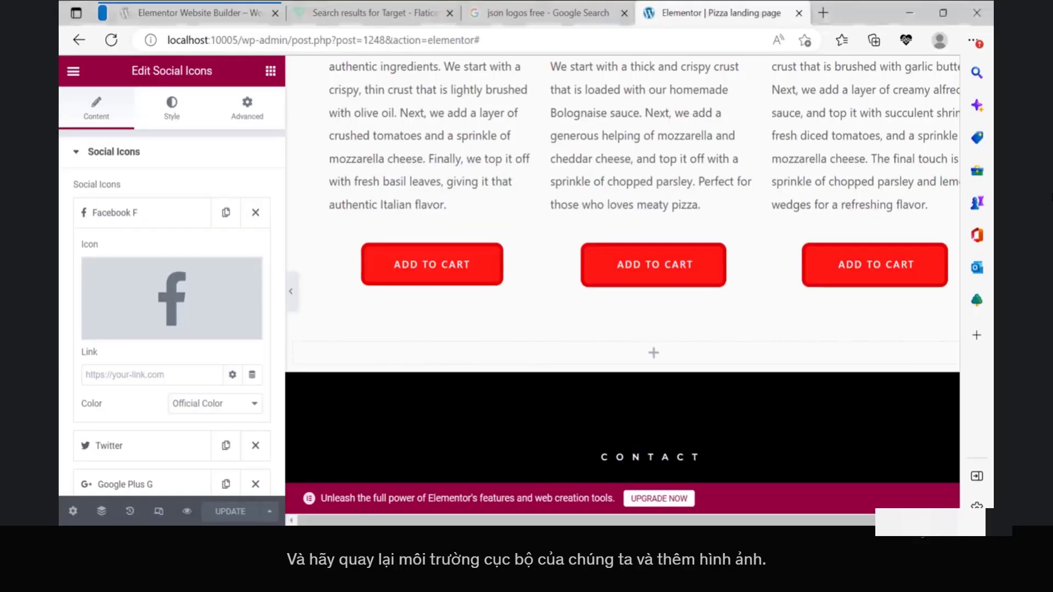
mouse_move(637, 353)
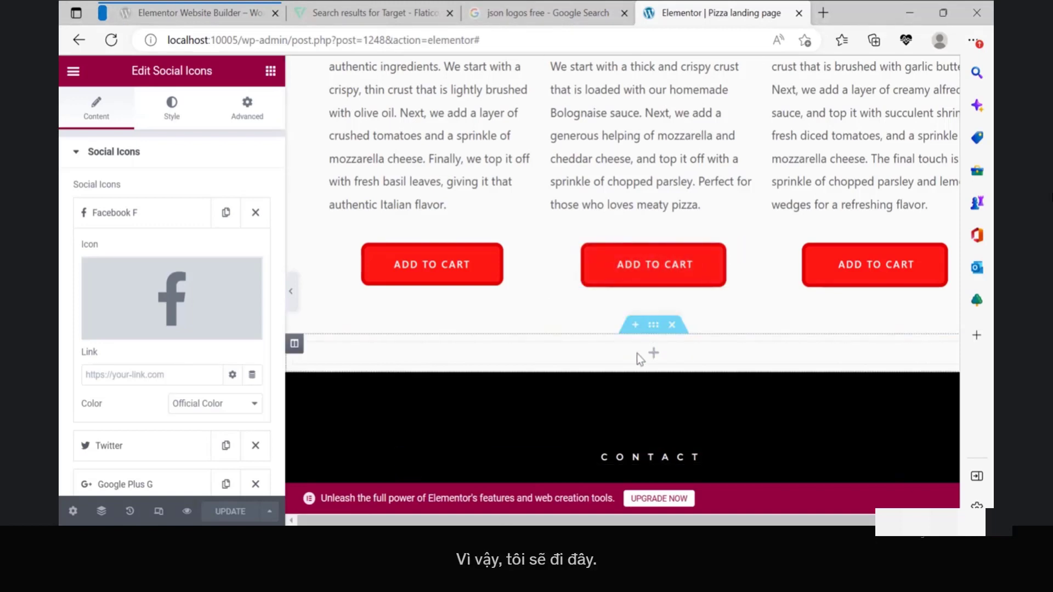
click(653, 326)
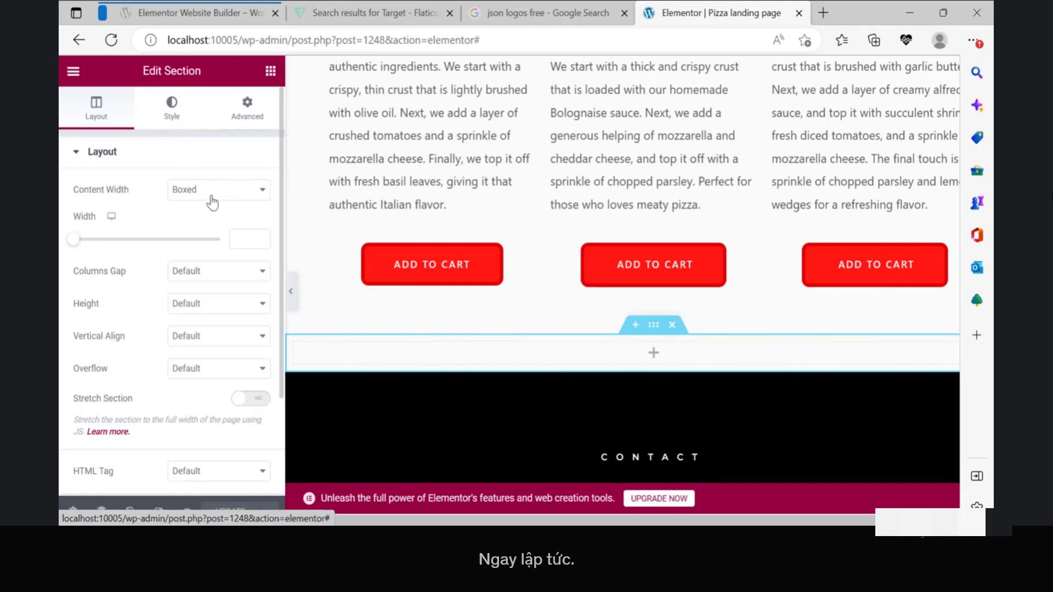
click(172, 109)
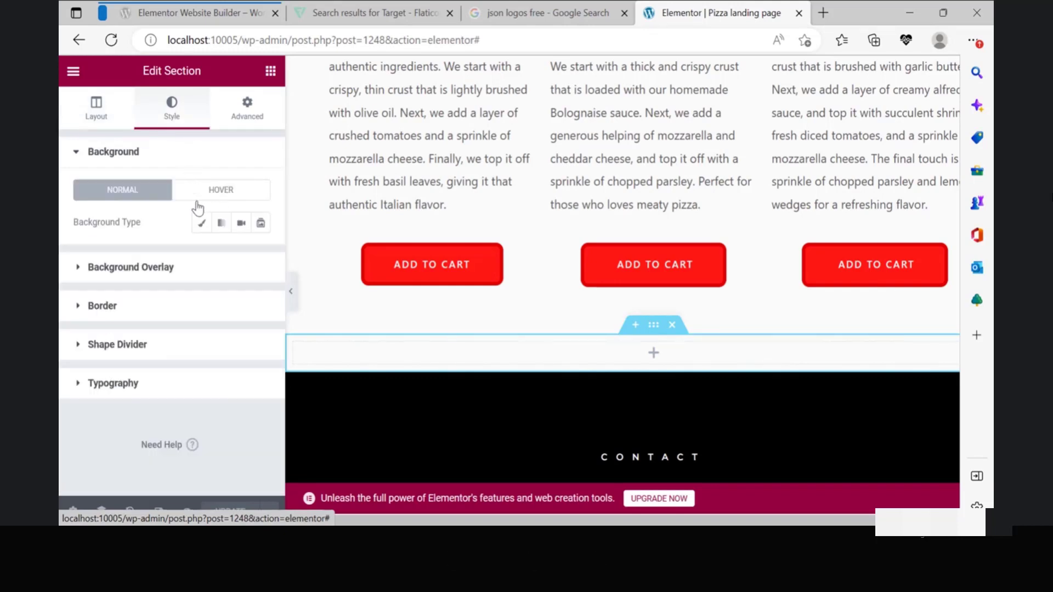
click(202, 225)
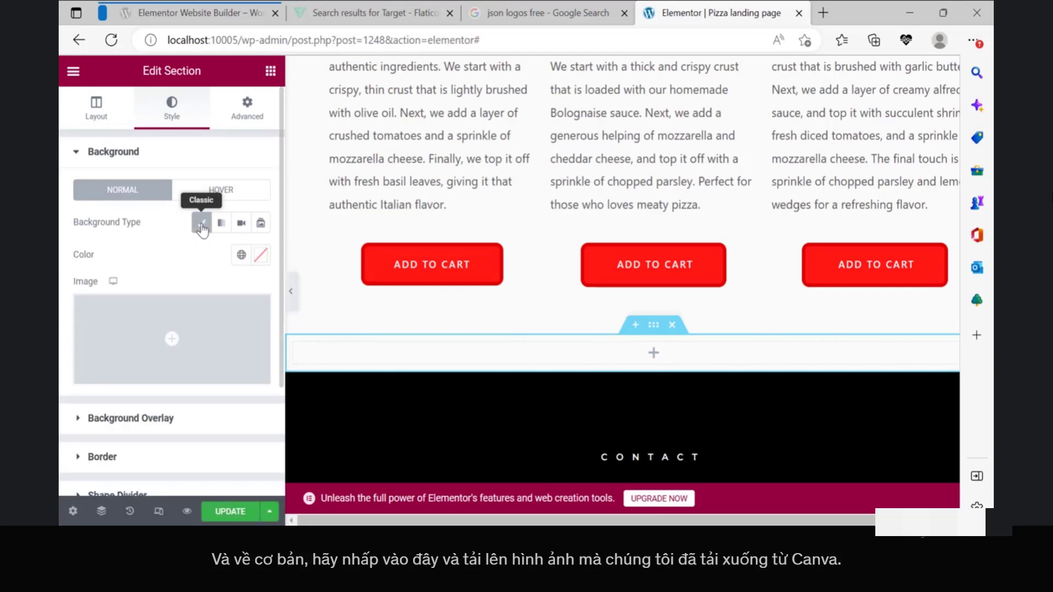
Step: Upload "Untitled design - 2023-01-23T201840.620" from the downloads folder and insert it as the section's background image
click(167, 344)
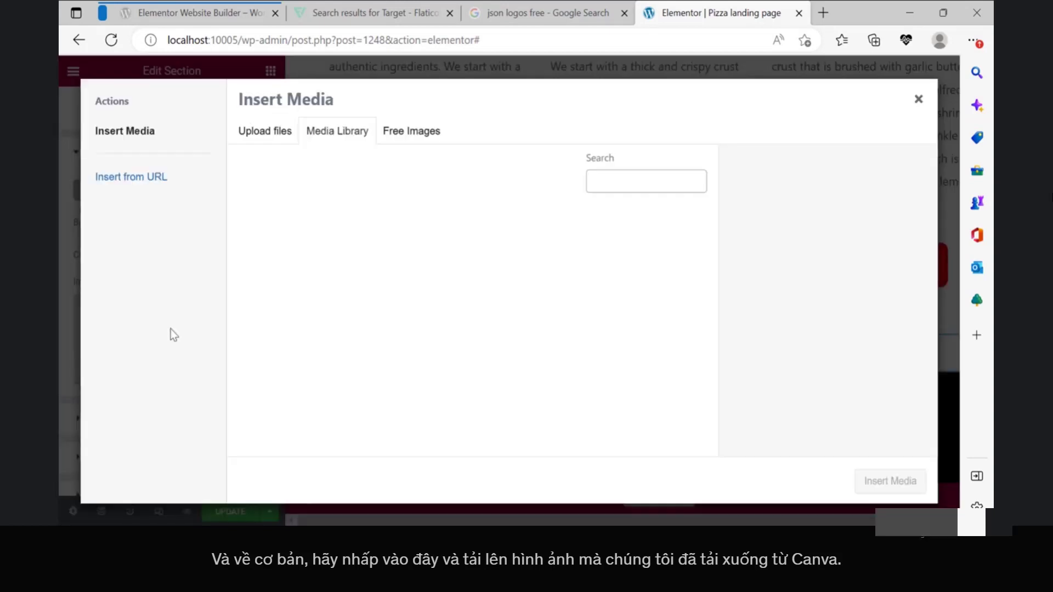
click(274, 144)
click(585, 316)
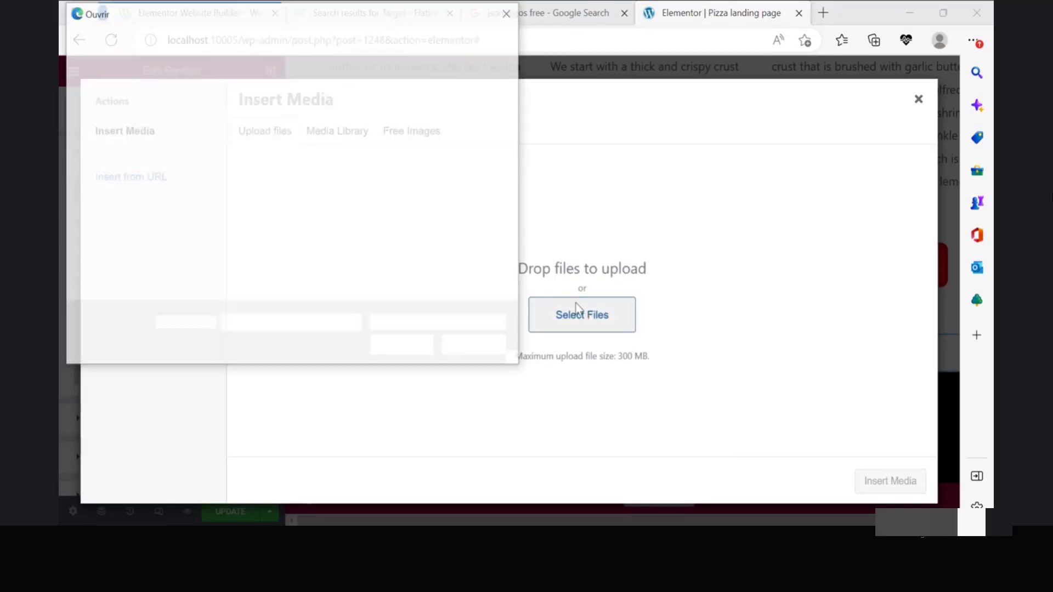
click(329, 135)
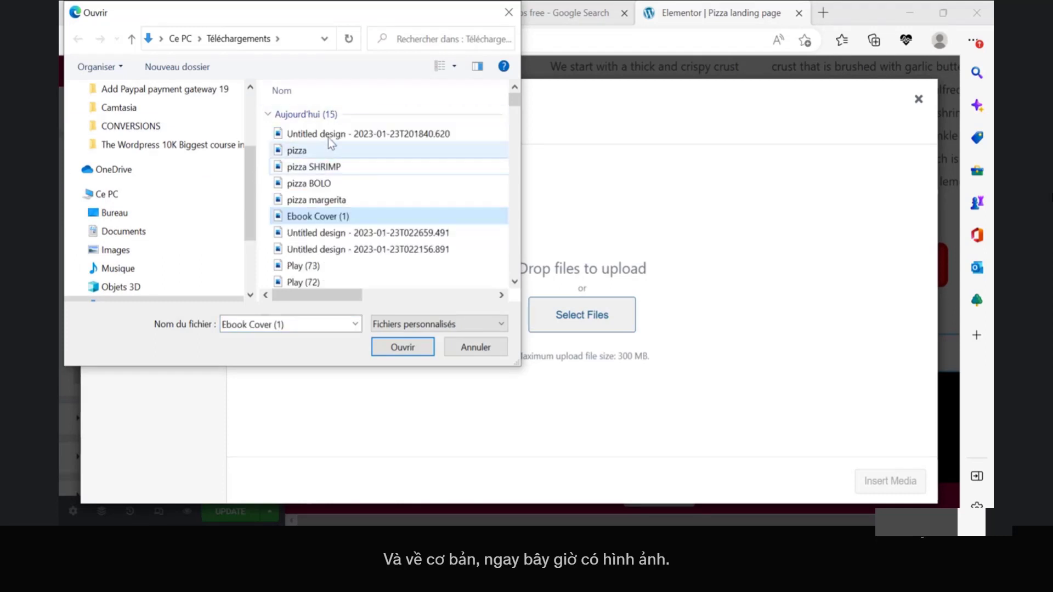
click(330, 137)
double_click(331, 137)
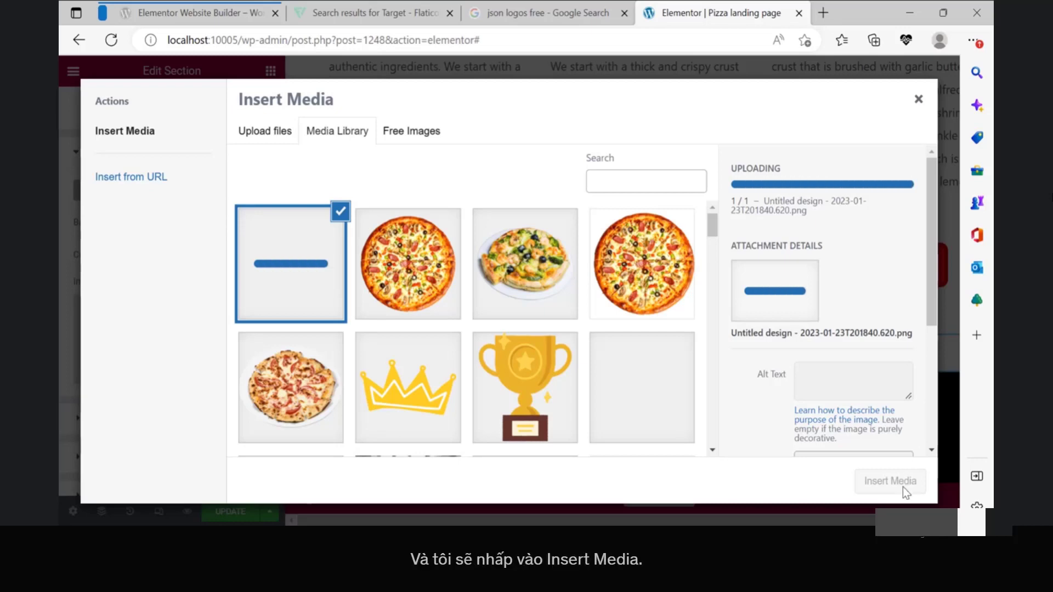
click(860, 387)
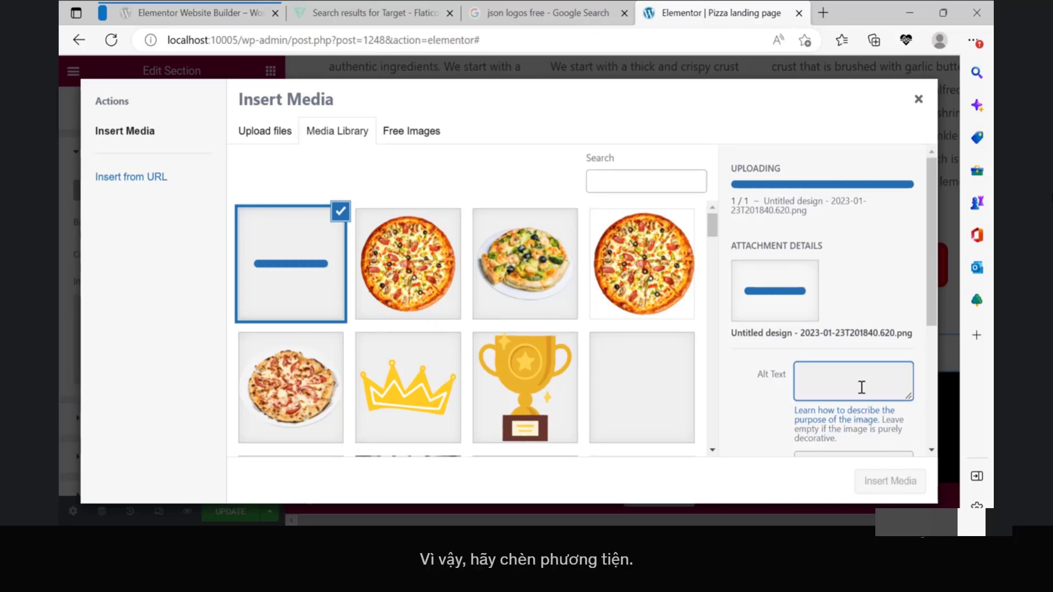
scroll(860, 388, down, 3)
scroll(587, 313, down, 1)
scroll(636, 329, up, 1)
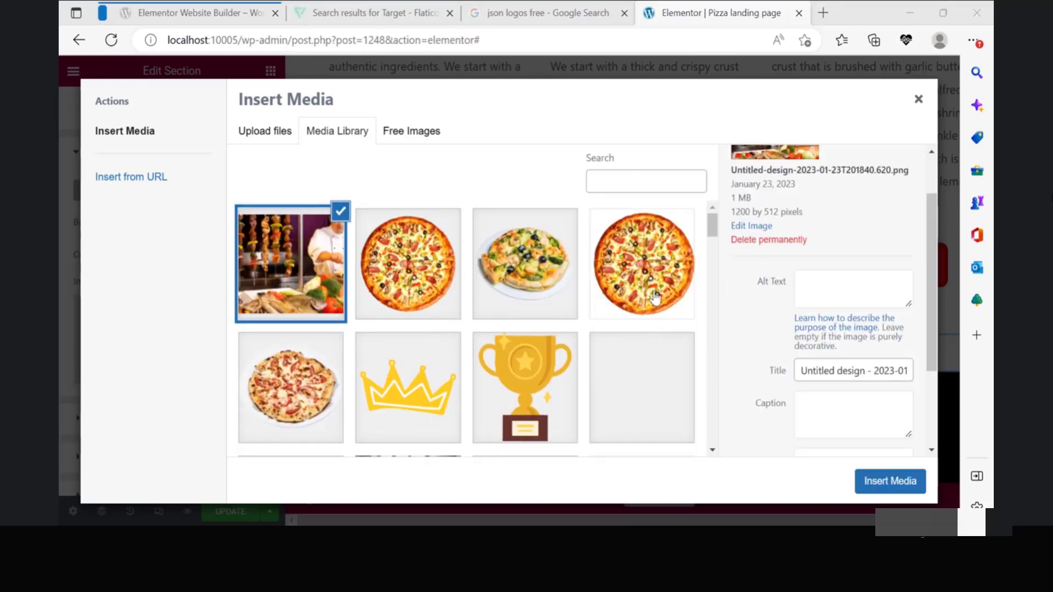
click(899, 480)
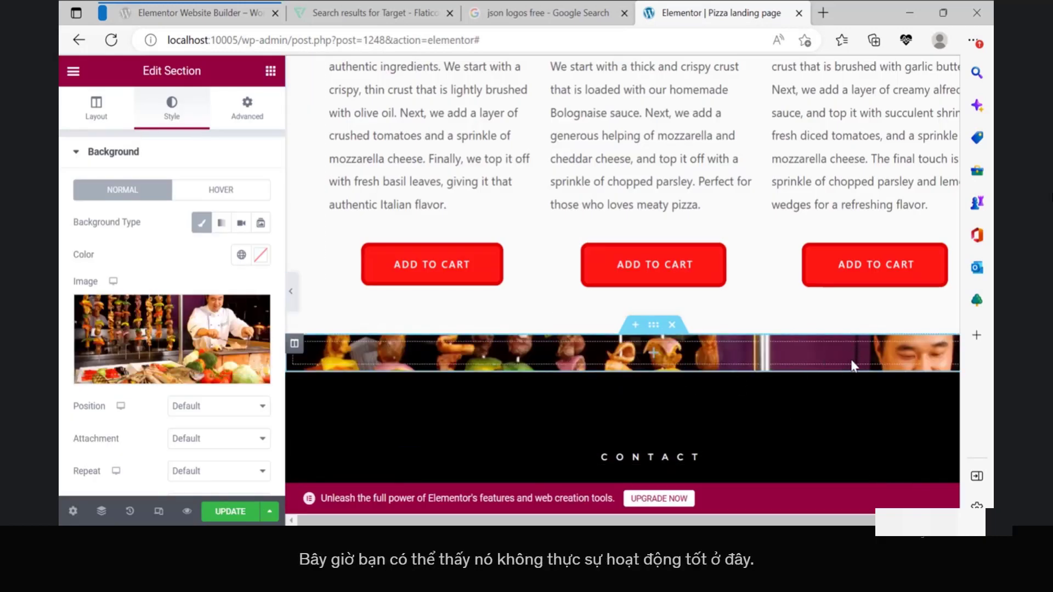
Step: Set the background image's position to Center Center, repeat to No-repeat and size to Cover, keeping the Default attachment
scroll(856, 360, down, 2)
scroll(225, 364, down, 2)
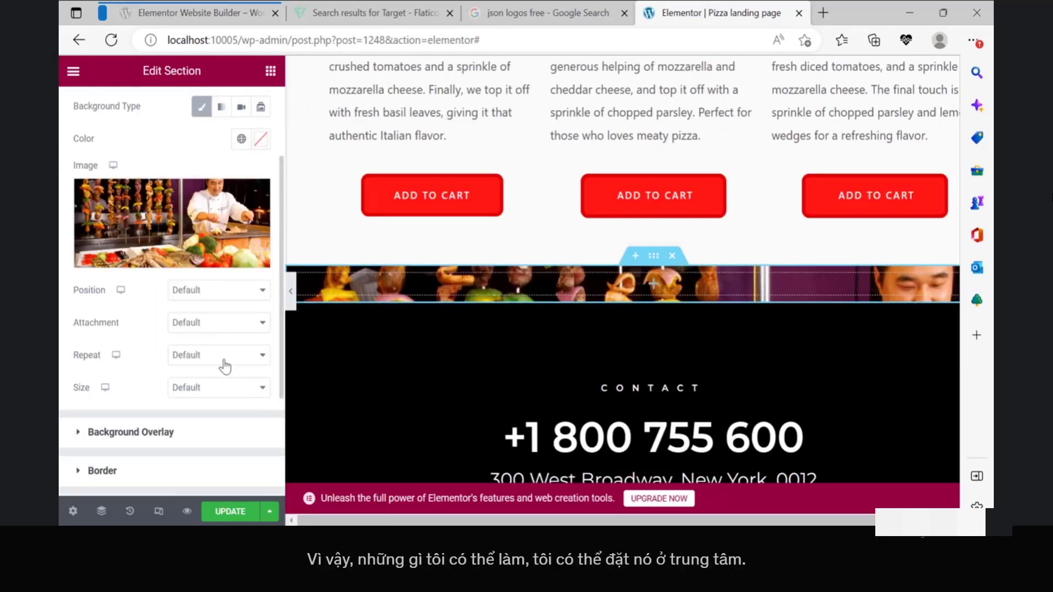
click(221, 299)
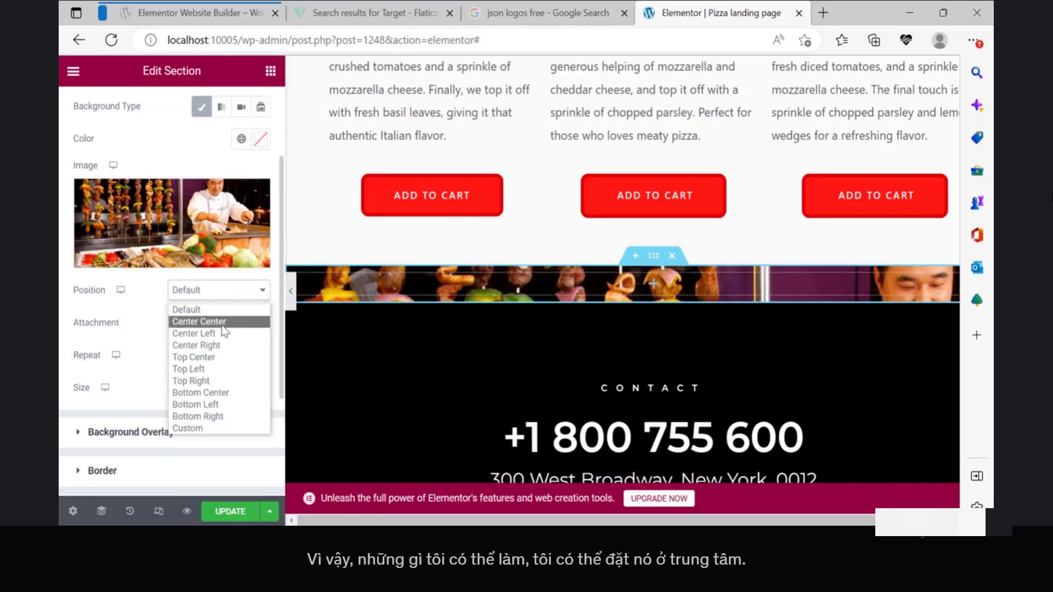
click(205, 324)
click(206, 324)
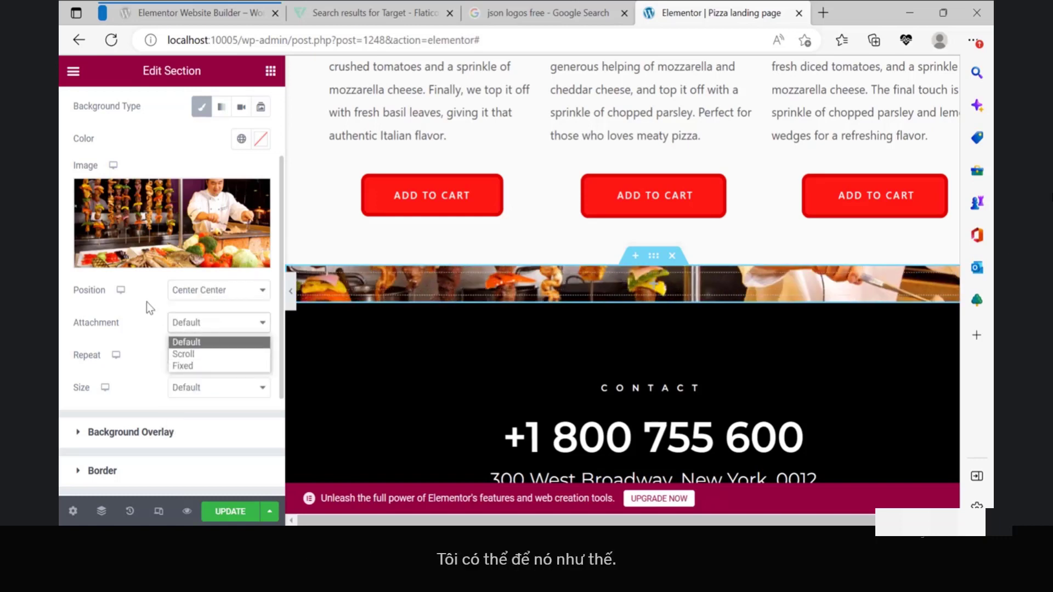
click(189, 341)
click(227, 362)
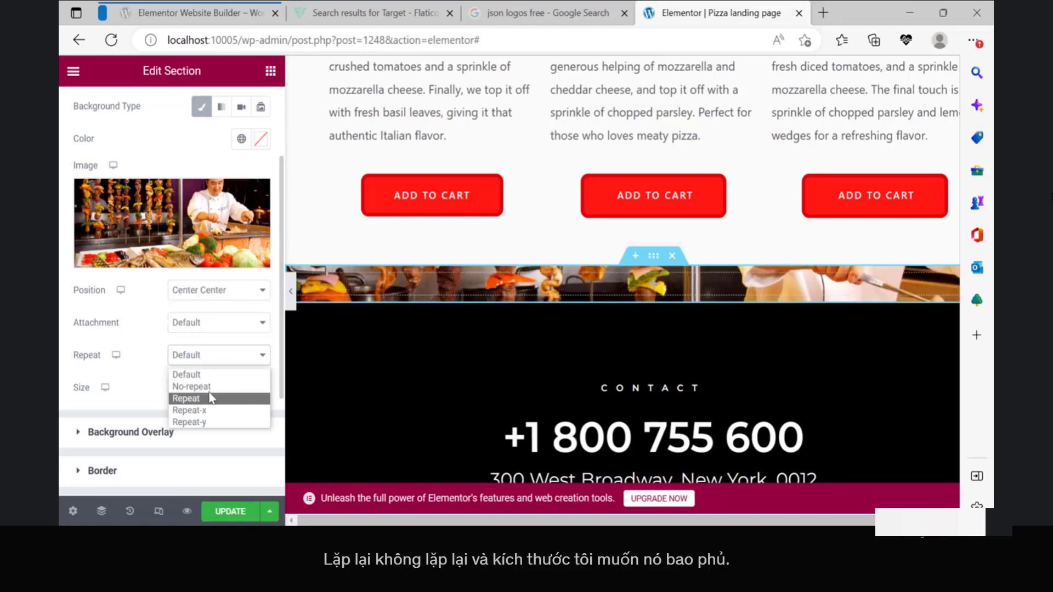
click(206, 386)
click(207, 391)
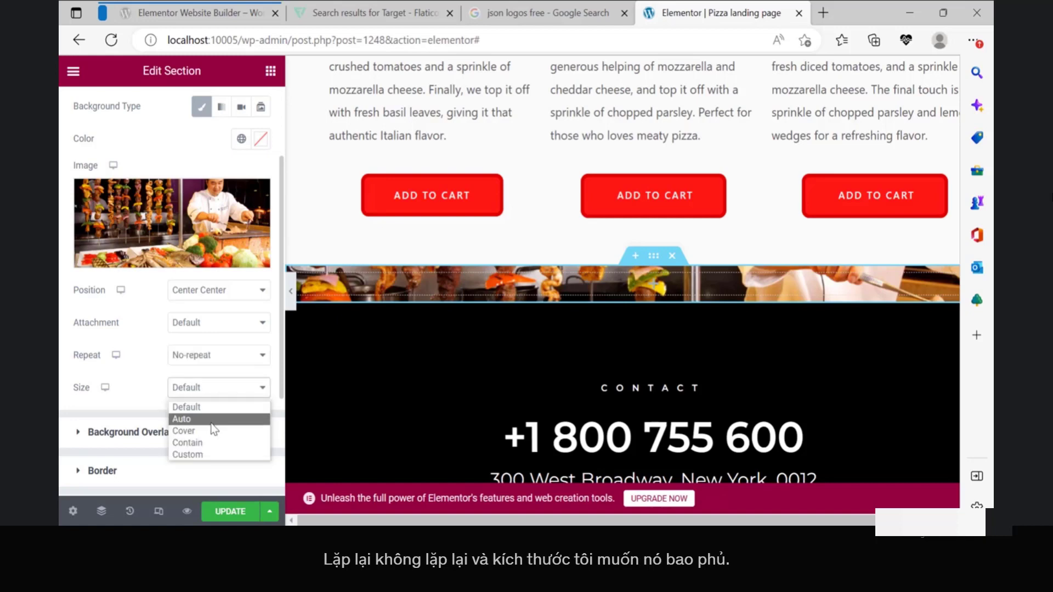
click(214, 436)
Step: Set the chef image section's height to Fit To Screen
scroll(165, 329, up, 3)
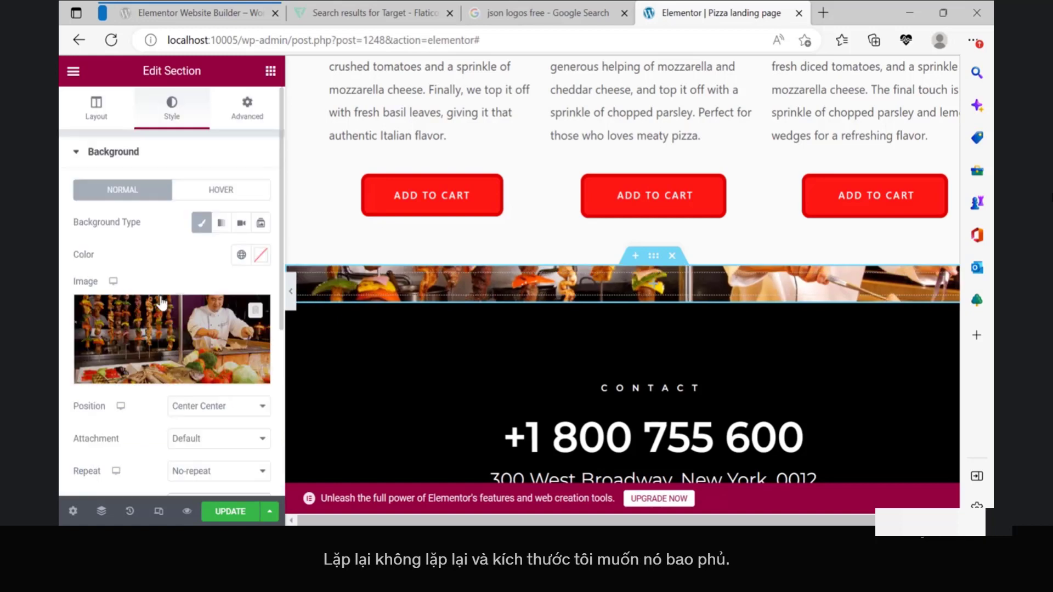
click(102, 101)
click(212, 313)
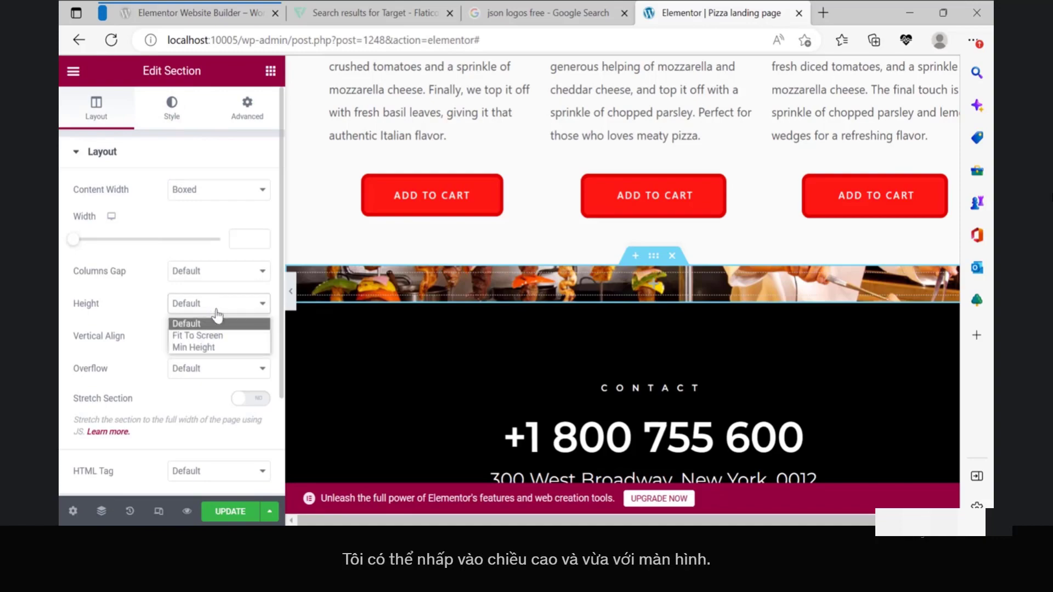
click(217, 335)
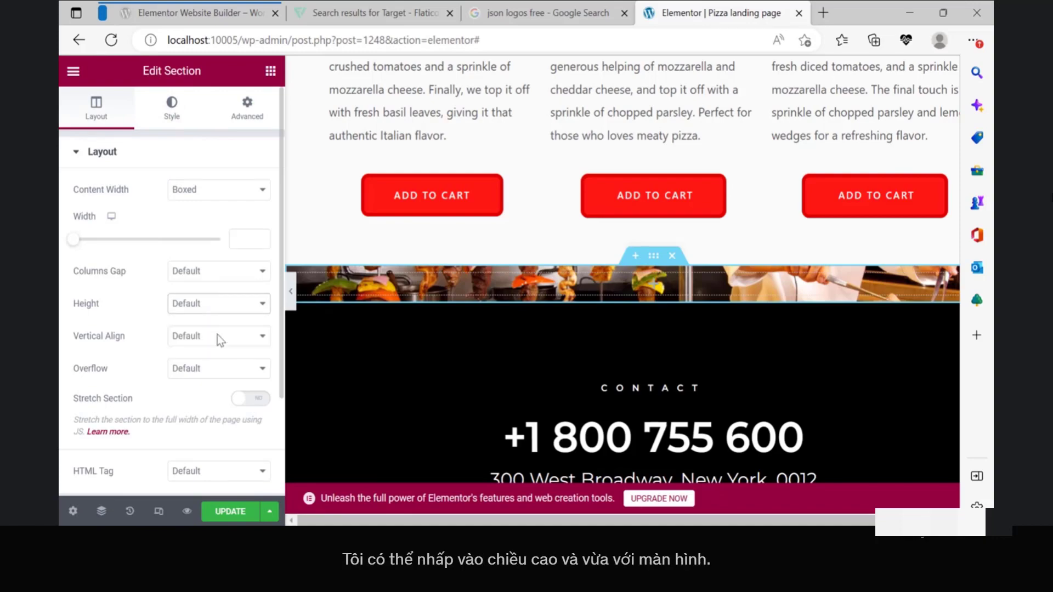
Step: Check how the chef image section fills the page, also at full width with the editing panel hidden
scroll(892, 332, down, 4)
scroll(888, 331, down, 5)
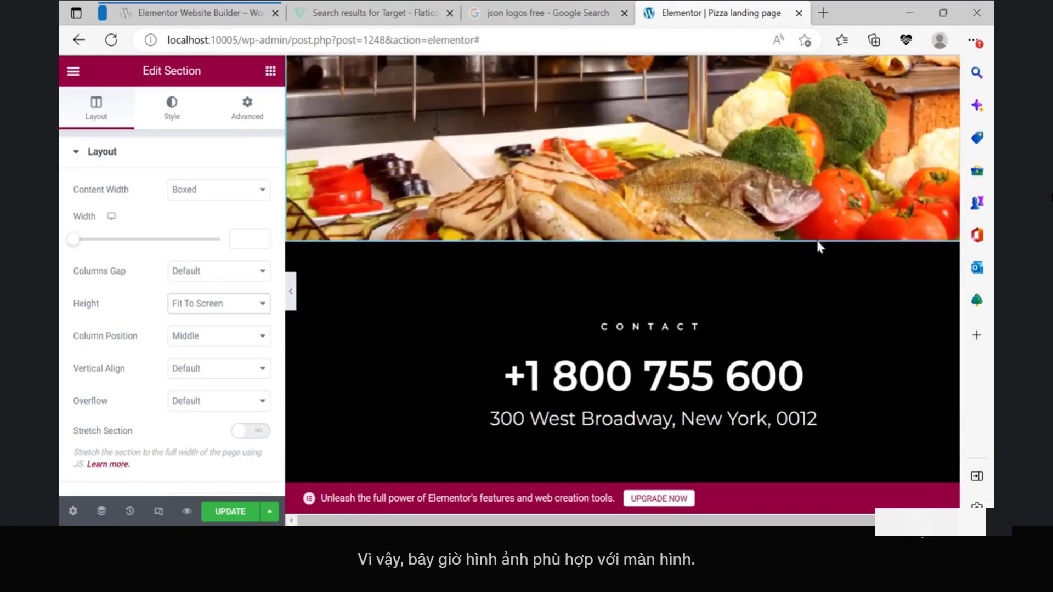
scroll(818, 242, up, 4)
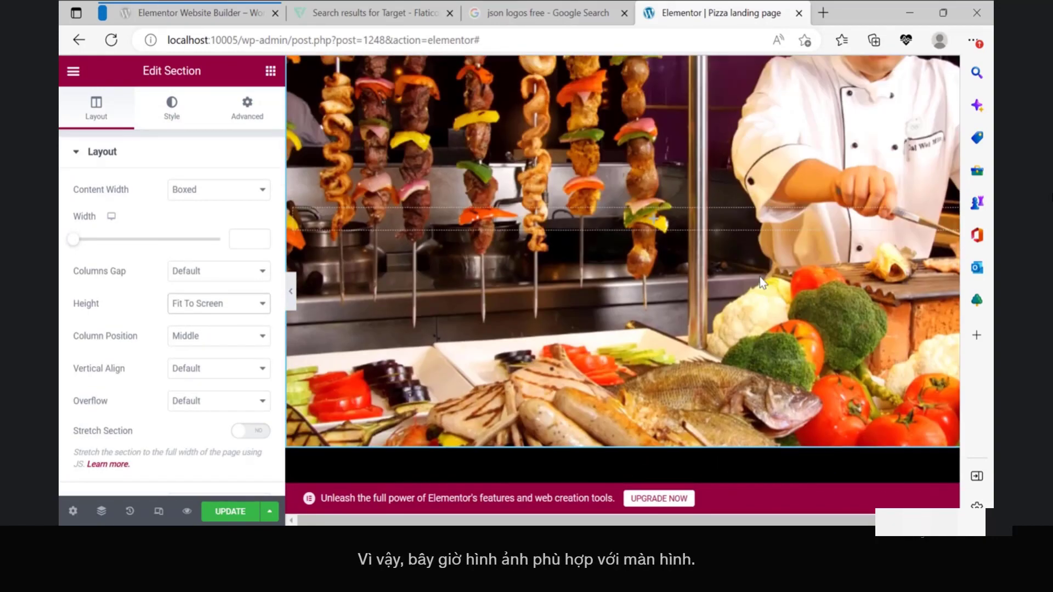
click(287, 293)
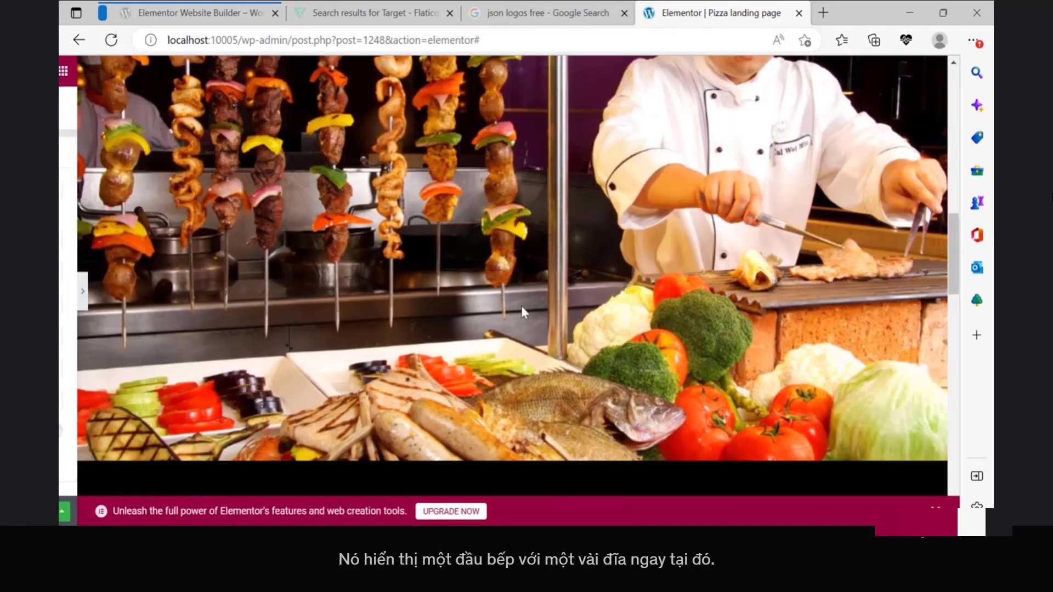
scroll(647, 285, up, 3)
scroll(461, 297, down, 1)
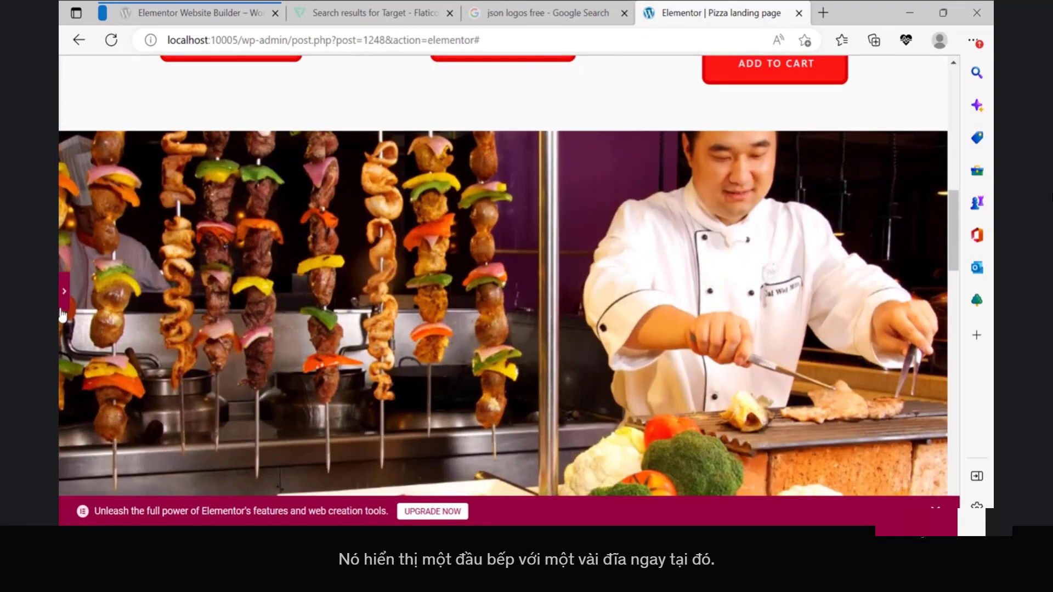
scroll(410, 273, down, 3)
scroll(411, 277, down, 2)
click(65, 291)
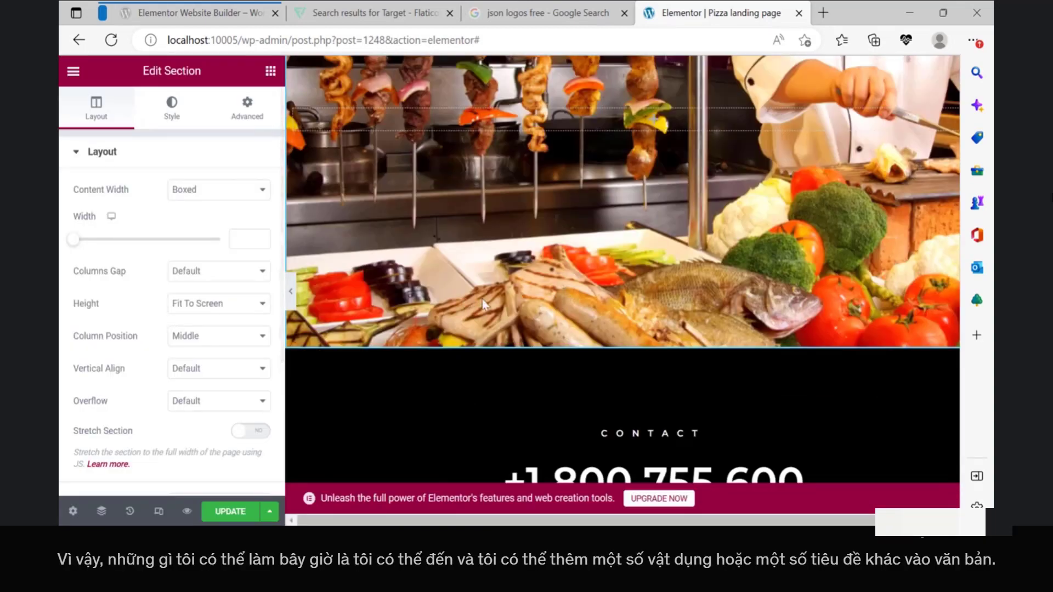
Step: Add a Heading widget to the chef image section, title it "About Us" and center it
scroll(458, 307, up, 3)
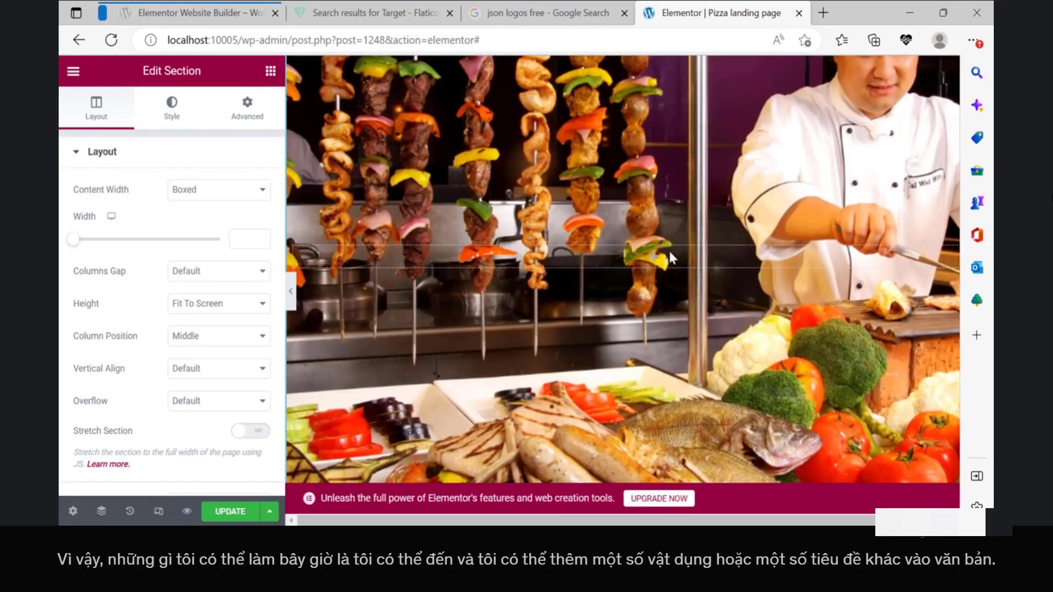
click(271, 73)
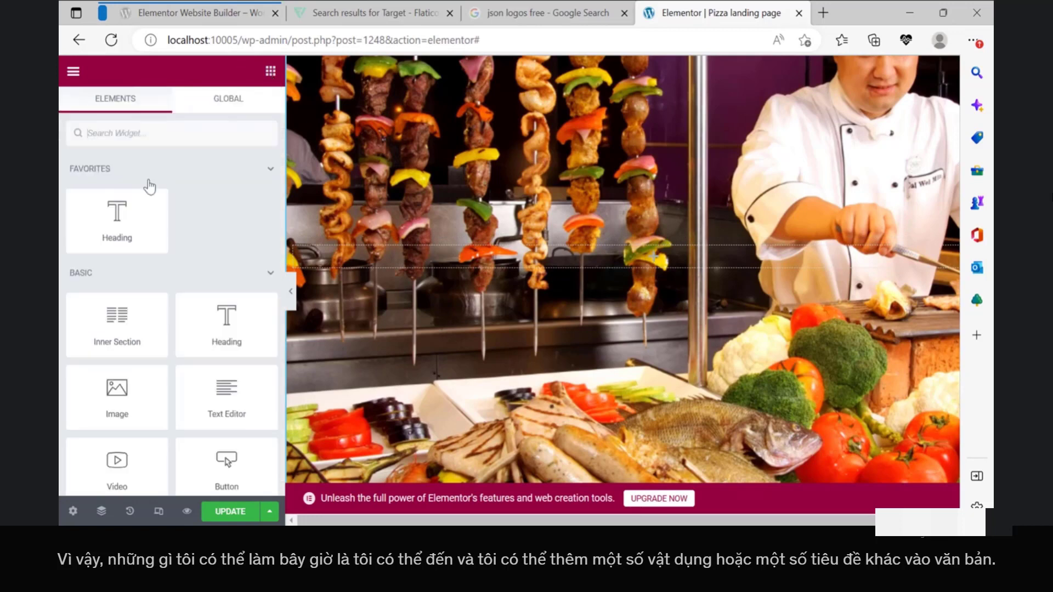
drag(133, 230, 651, 267)
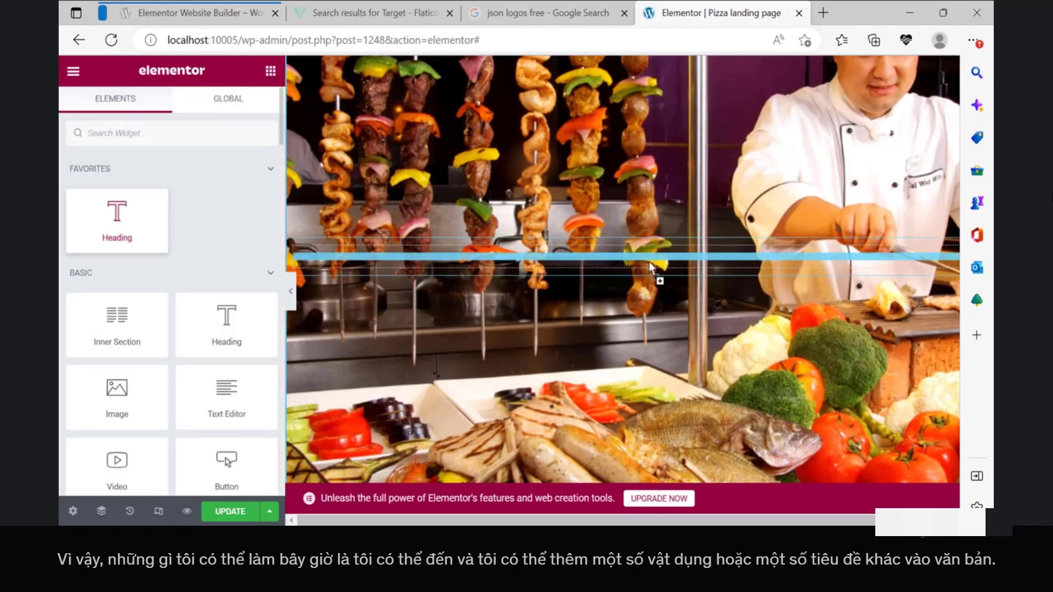
triple_click(157, 215)
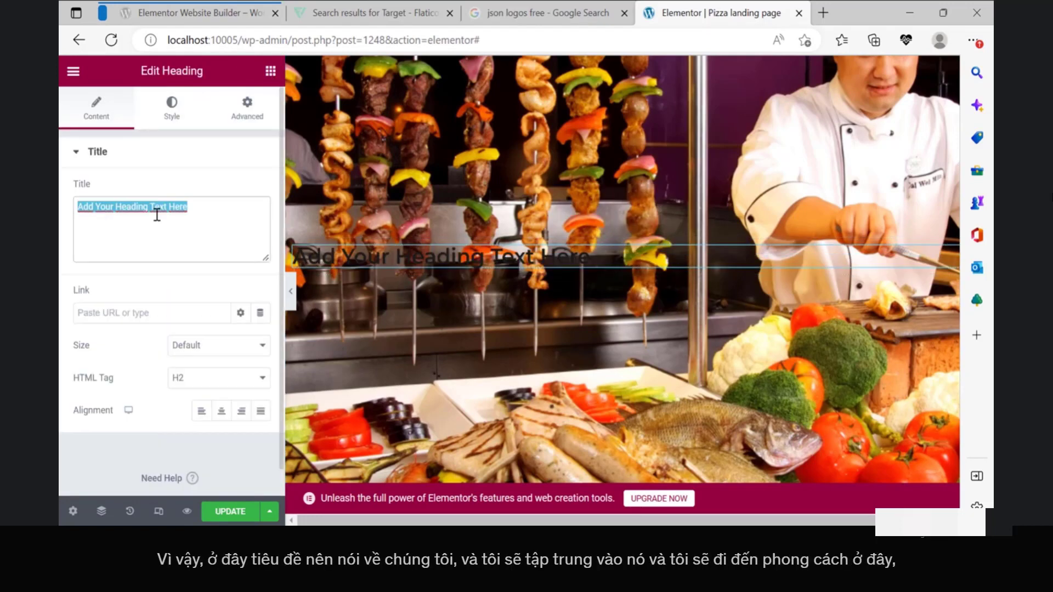
text(About Us)
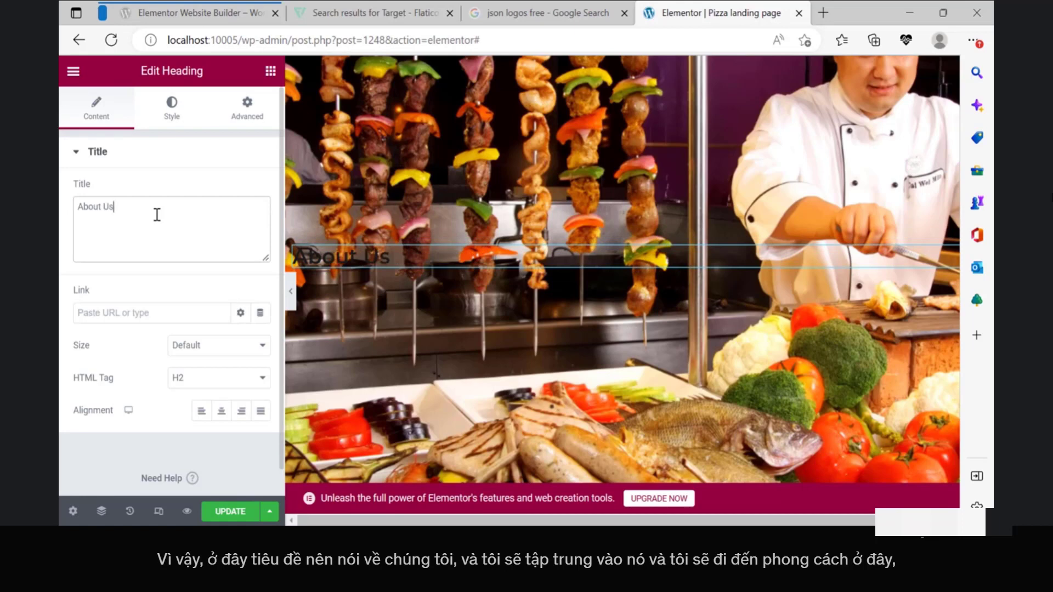
click(221, 411)
Step: Set the "About Us" heading's font size to 60 px, keeping the Default font family
click(187, 110)
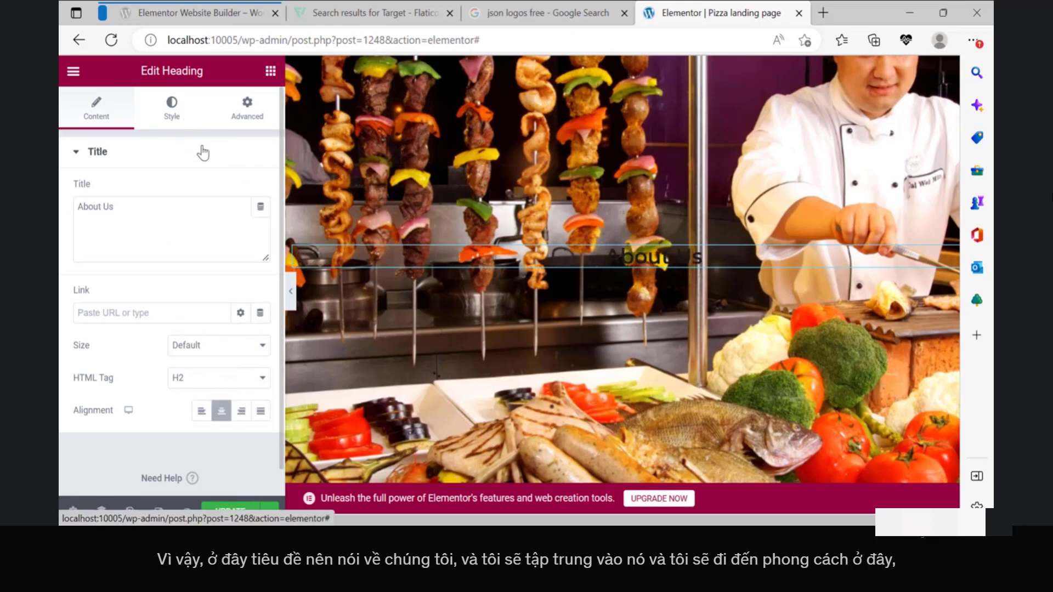
click(261, 223)
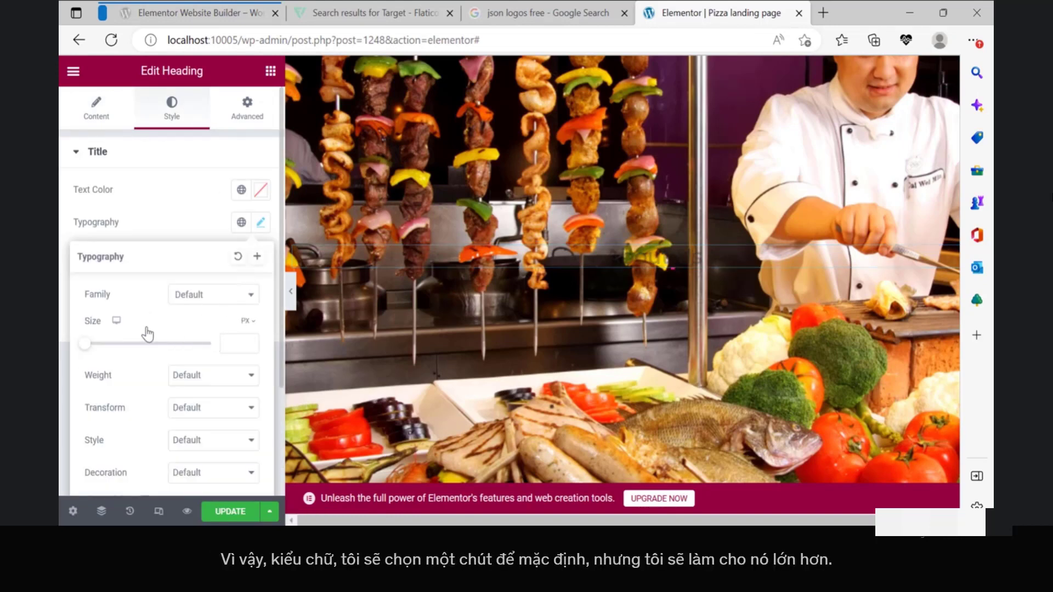
click(177, 299)
click(142, 313)
click(235, 342)
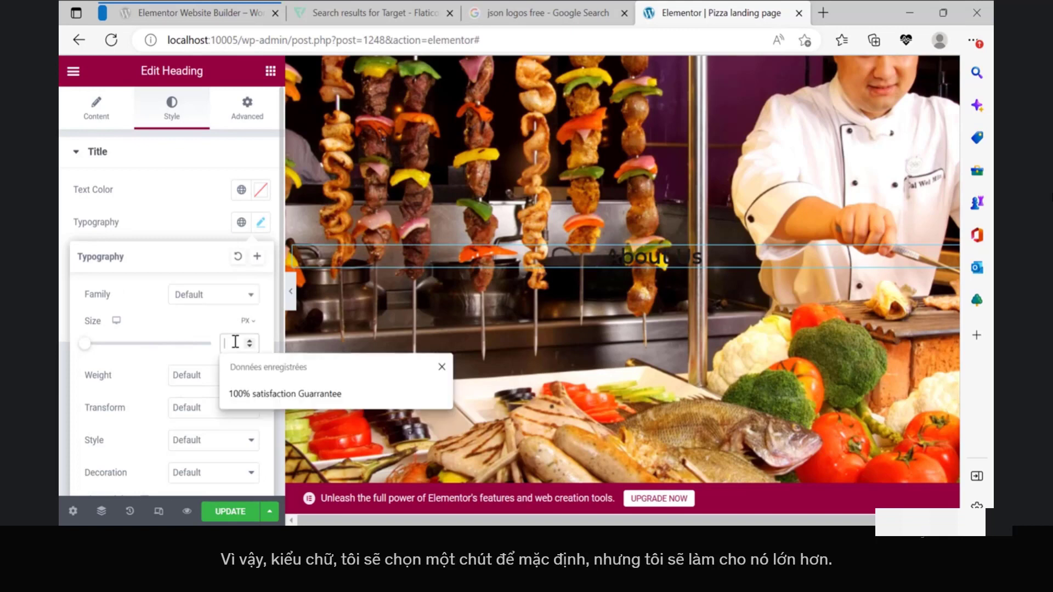
text(60)
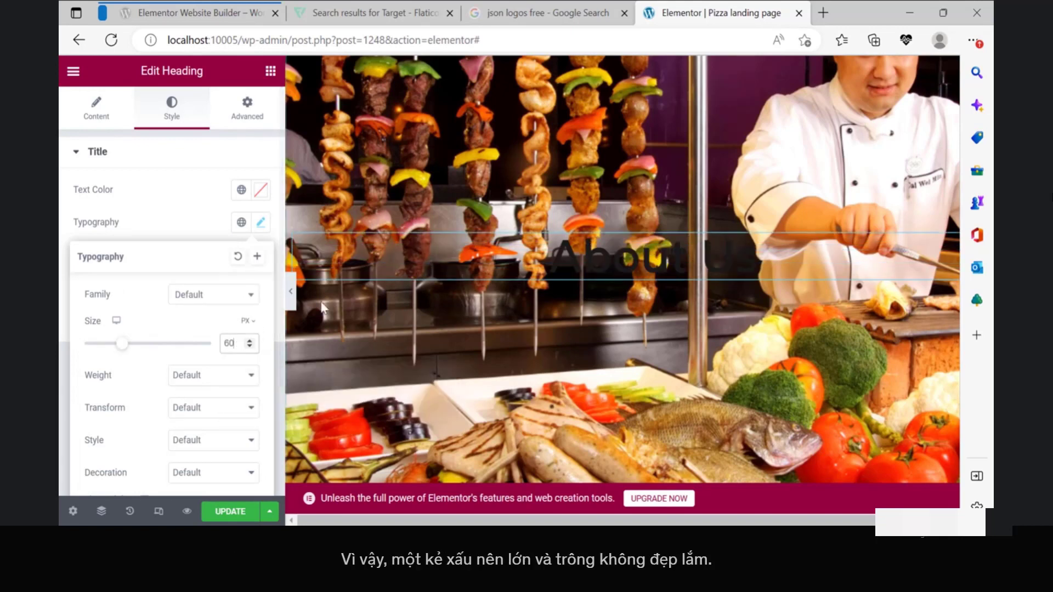
click(156, 215)
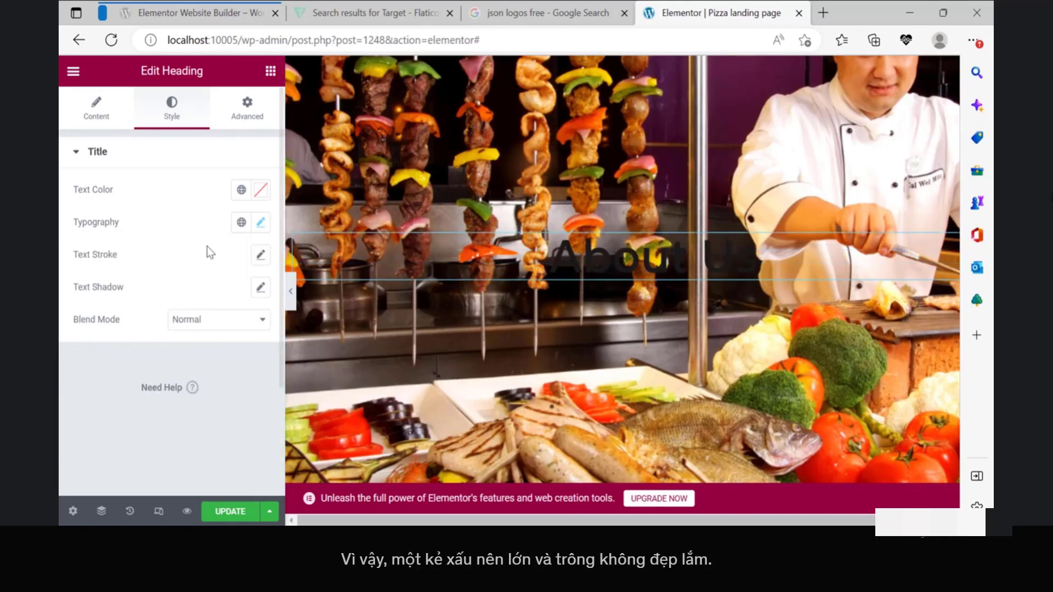
Step: Set the "About Us" heading's text color to #FFFFFF and preview the section at full width
click(260, 192)
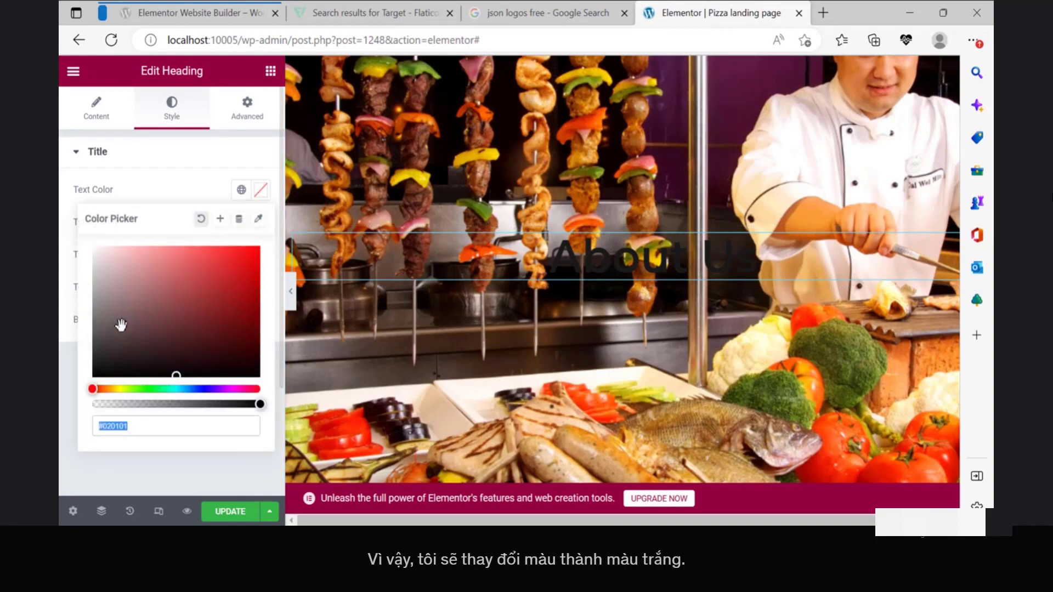
text(#FFFFFF)
click(62, 377)
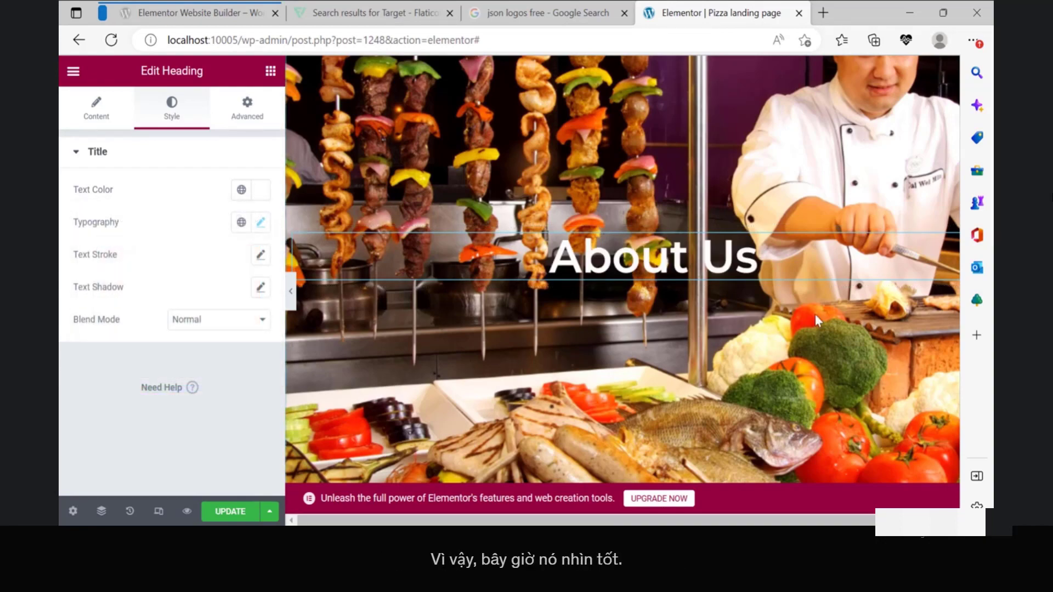
scroll(551, 351, down, 1)
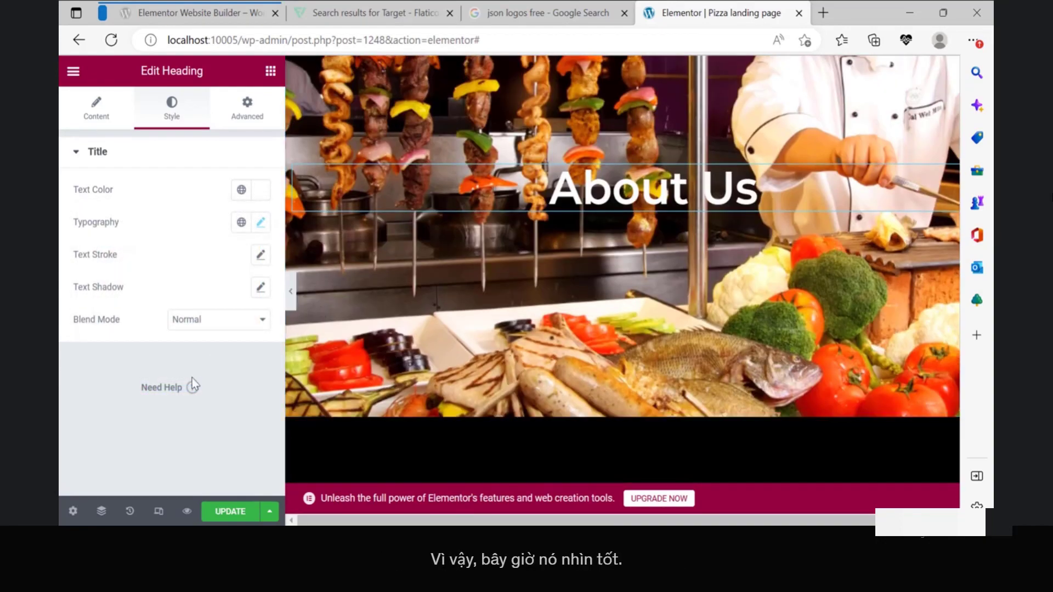
key(ctrl+p)
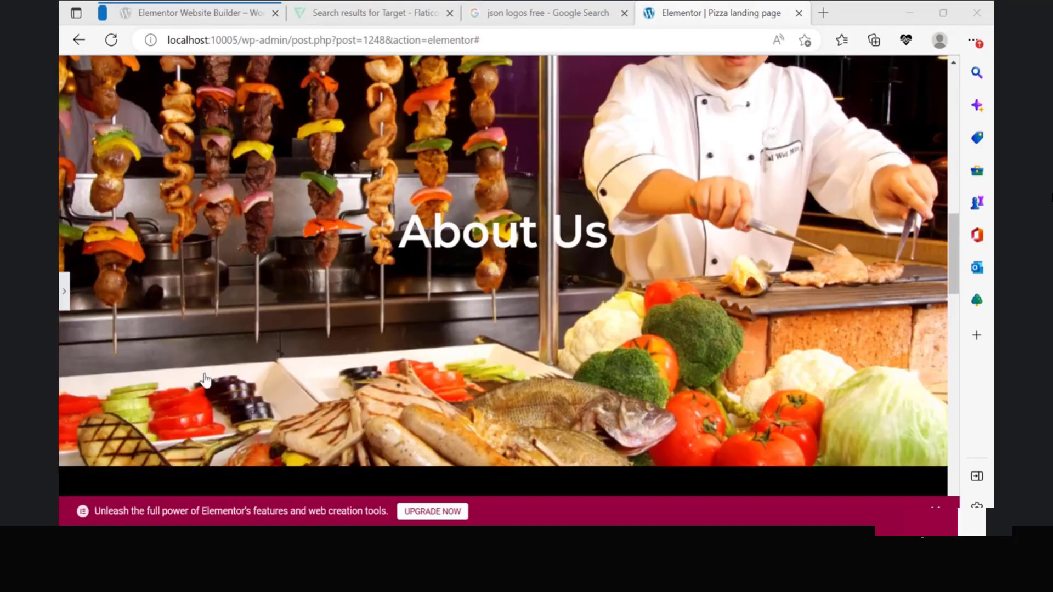
click(63, 296)
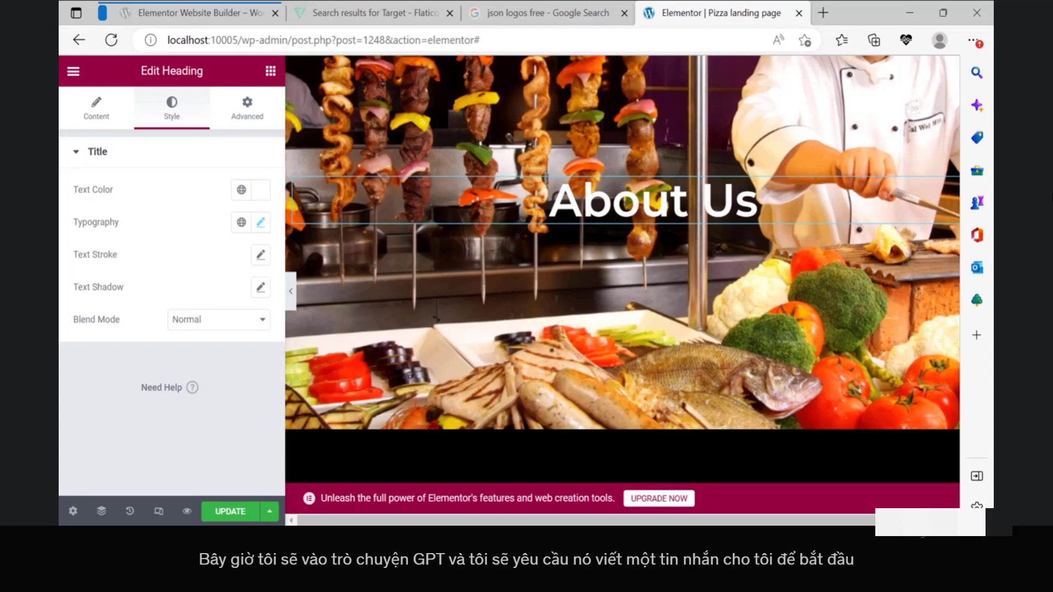
Step: Switch to the pizza landing page chat in ChatGPT and send "Please write a brief about us section for a pizza restaurant."
mouse_move(453, 534)
click(480, 506)
click(492, 470)
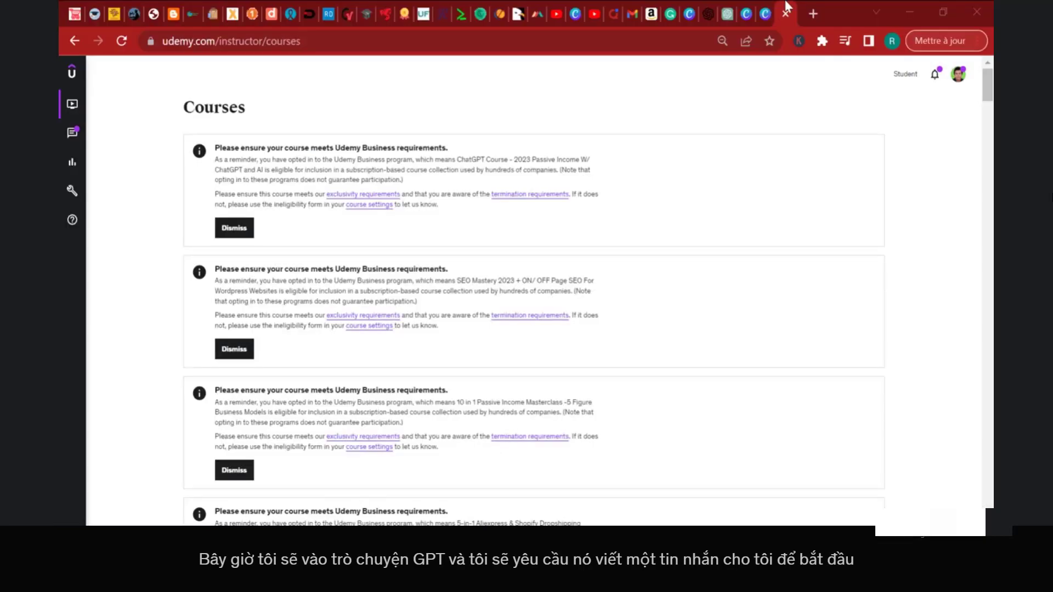
click(733, 8)
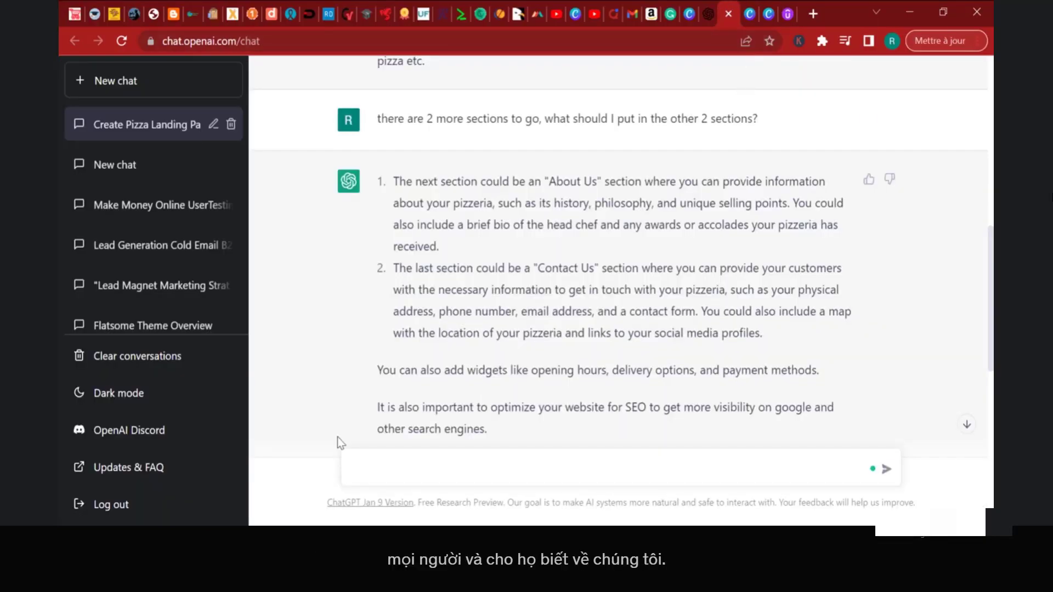
click(516, 462)
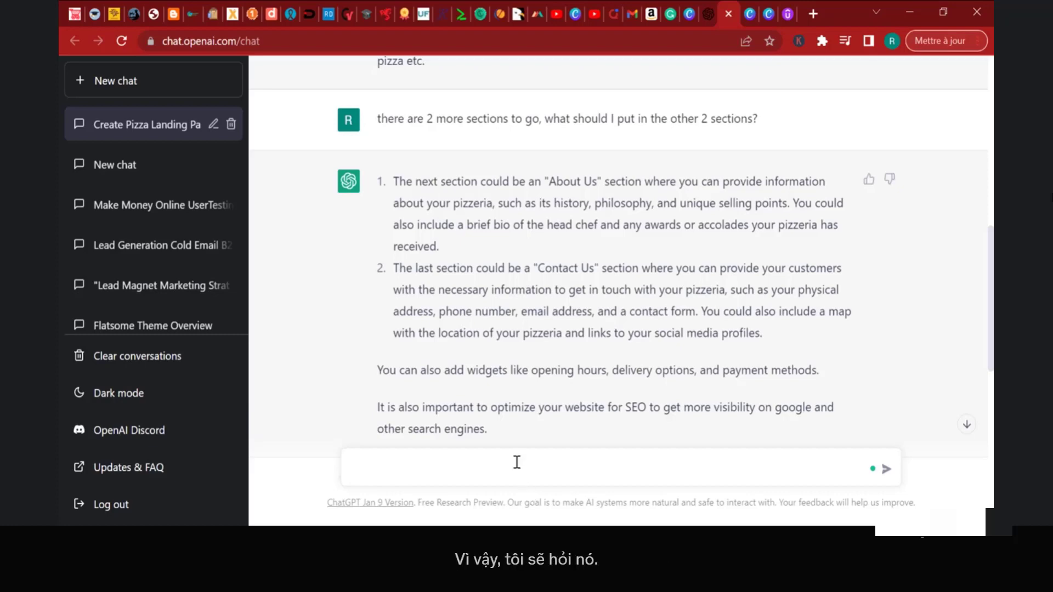
text(¨)
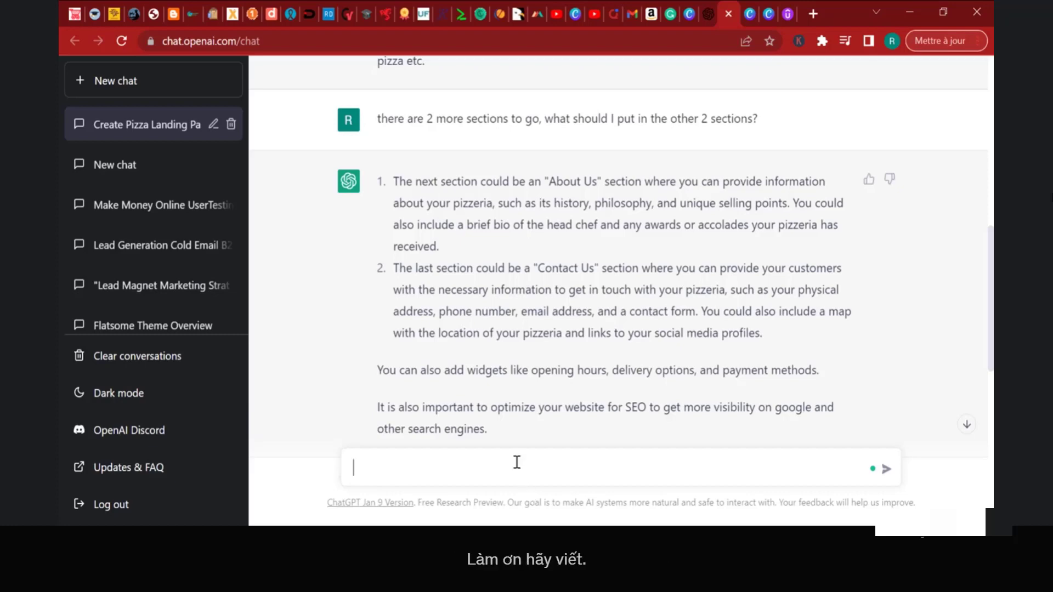
key(BackSpace)
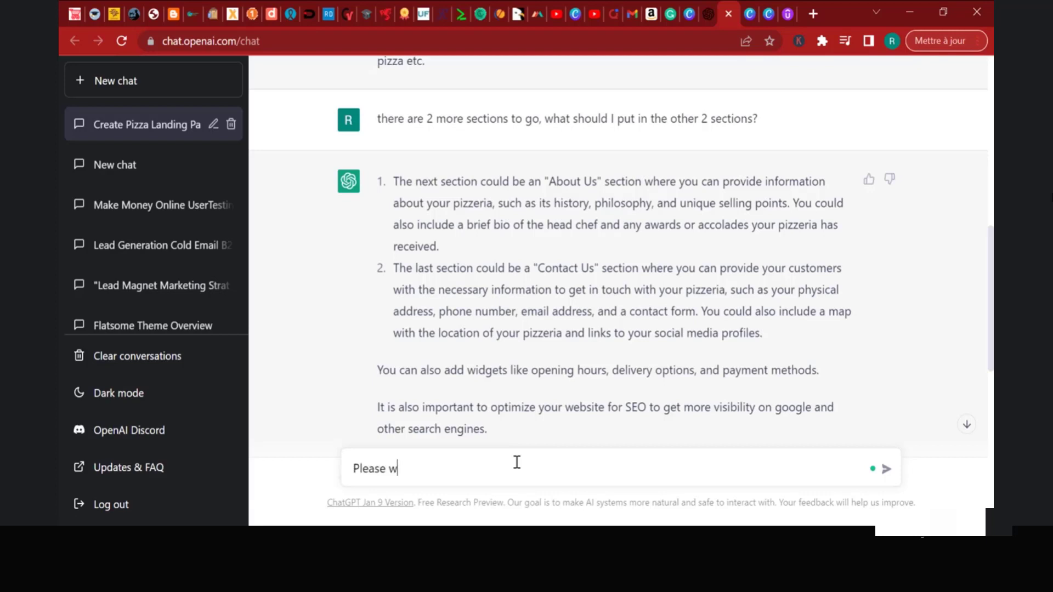
text(Please write a breif)
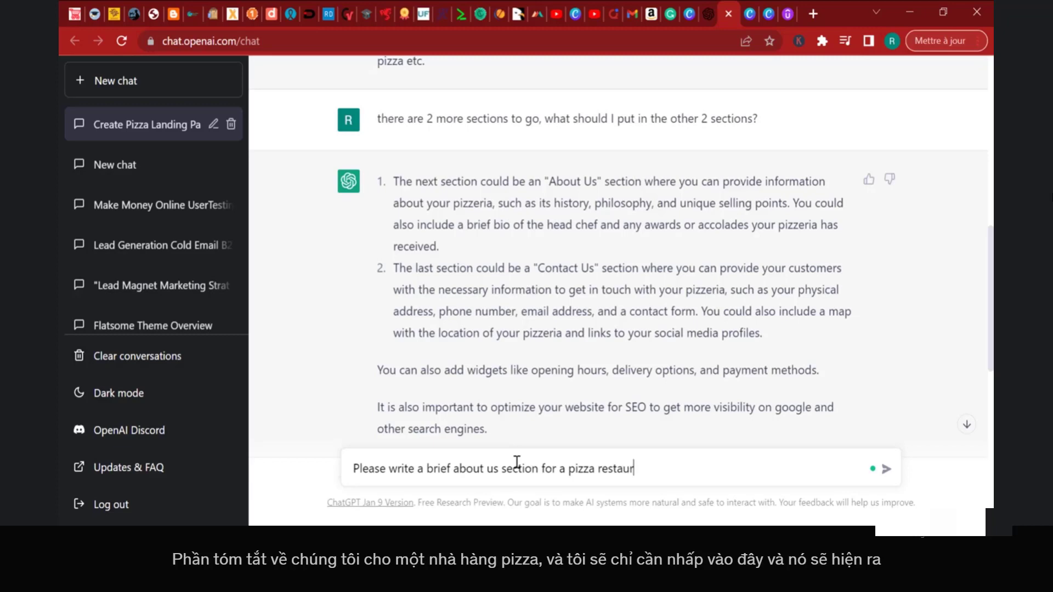
key(Return)
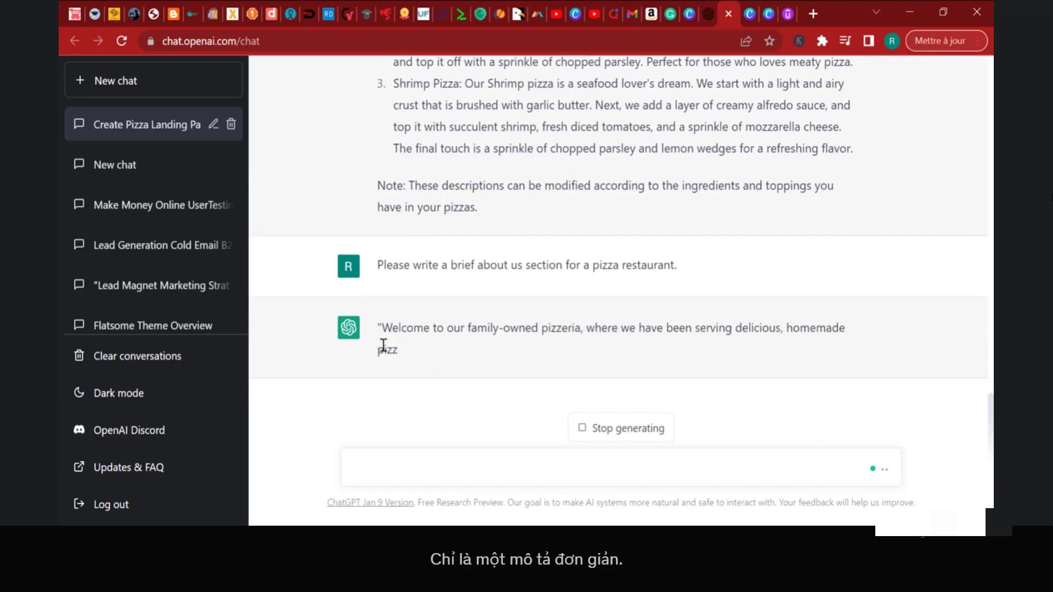
Step: Stop the response being generated and copy its first paragraph, from "Welcome to our family-owned pizzeria" to "vegetarian options."
triple_click(402, 324)
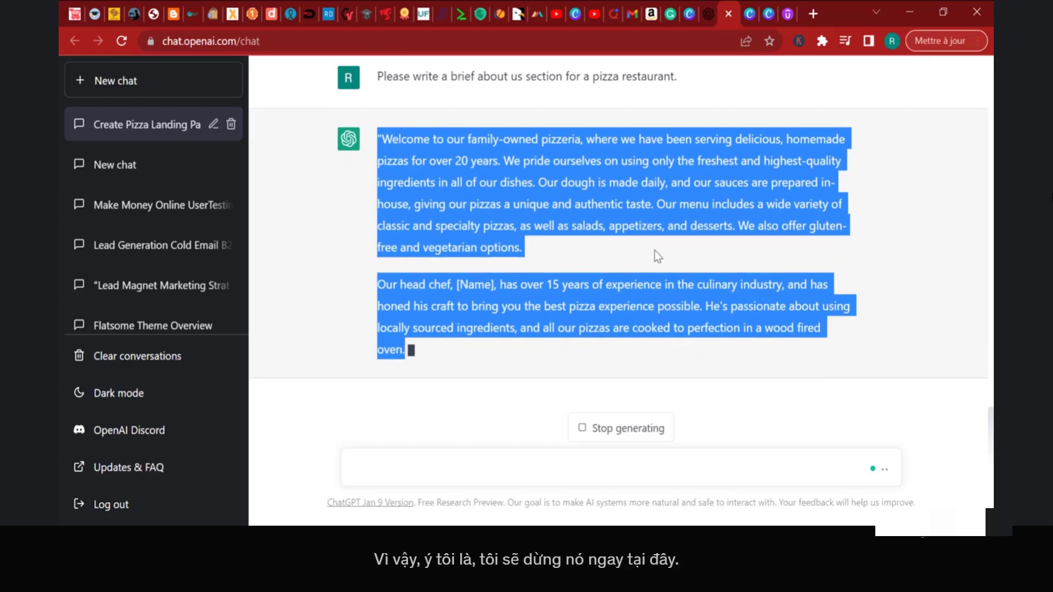
click(625, 426)
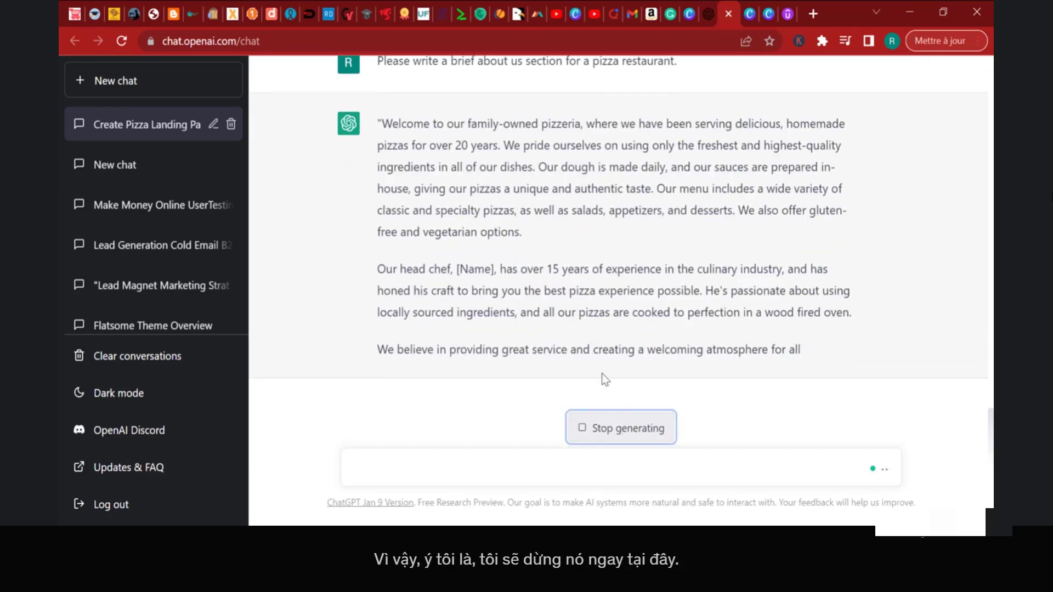
drag(541, 230, 378, 128)
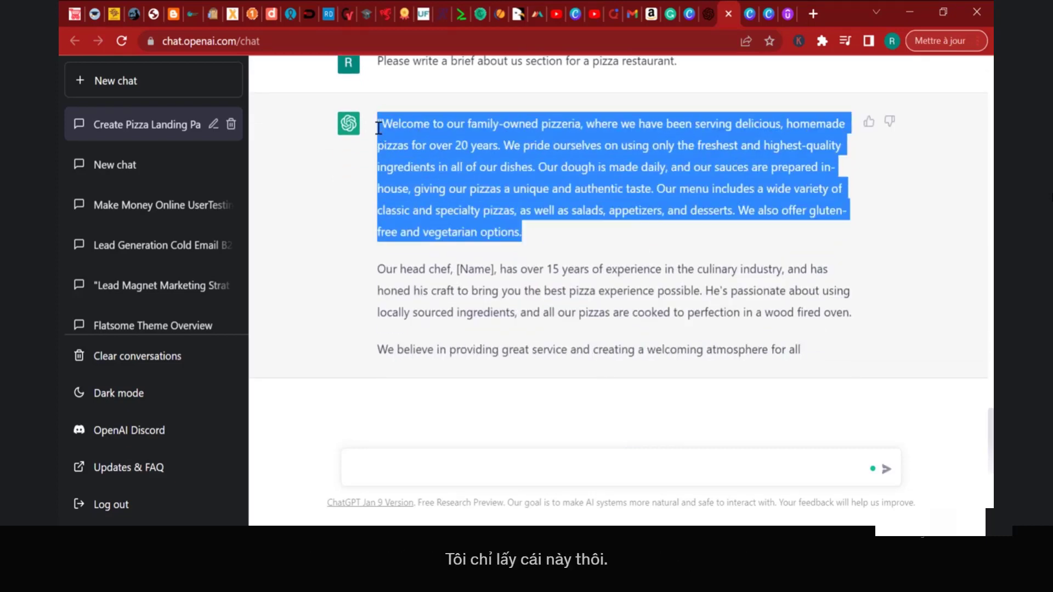
right_click(405, 140)
click(445, 153)
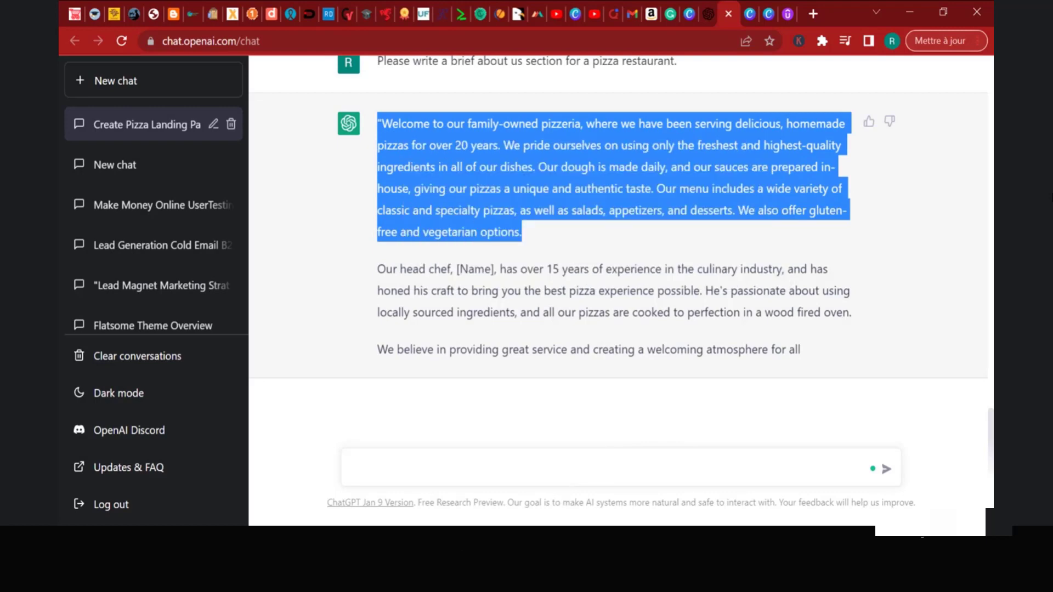
Step: Switch back to the Elementor page and add a Text Editor widget below the "About Us" heading
click(525, 539)
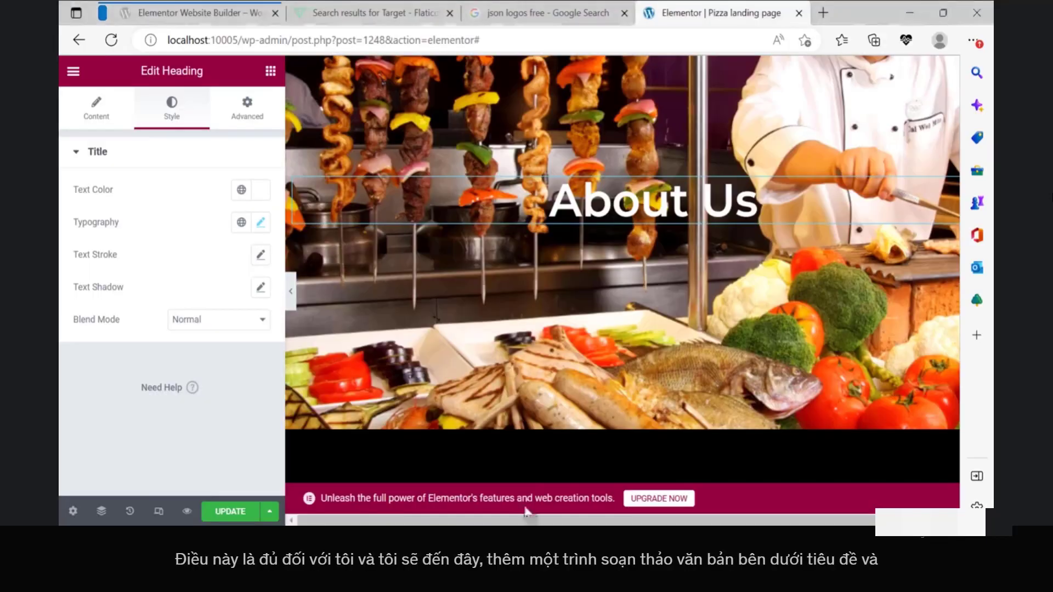
click(271, 71)
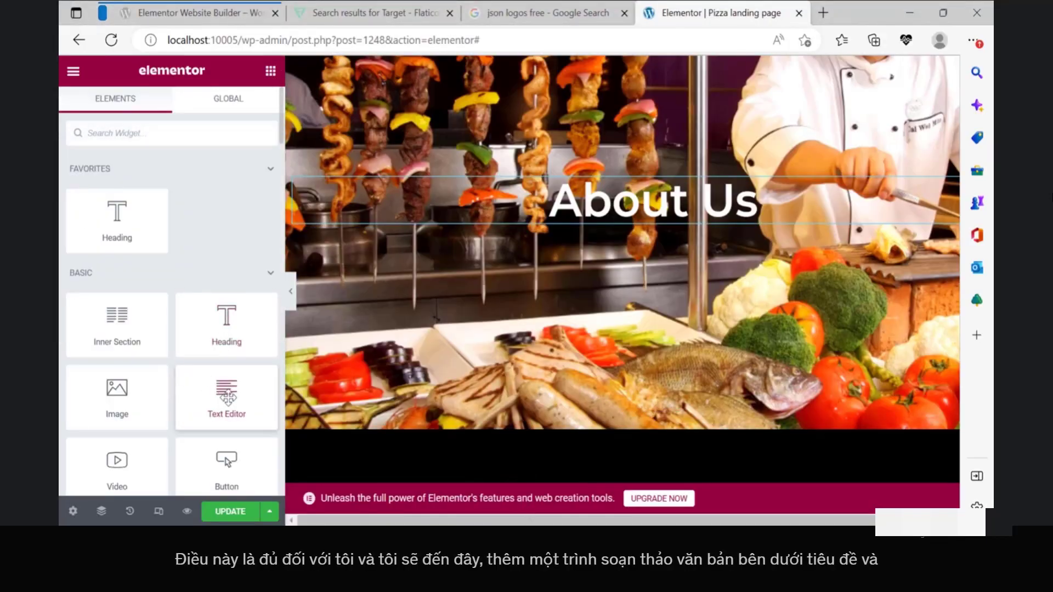
drag(226, 396, 600, 235)
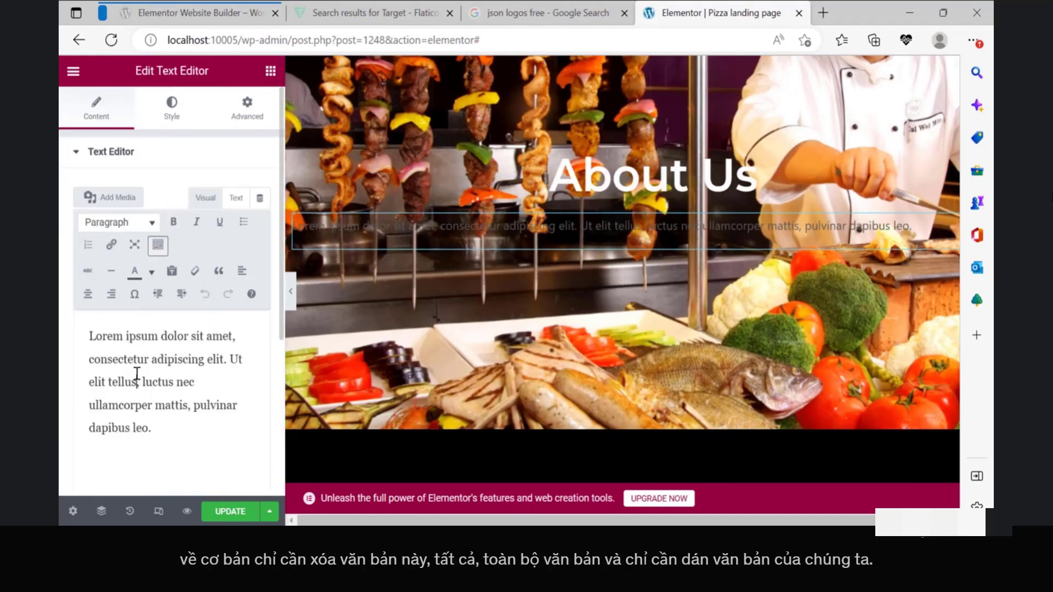
Step: Replace the placeholder text with the copied "Welcome to our family-owned pizzeria" paragraph and remove its opening quotation mark
click(135, 375)
key(ctrl+a)
key(BackSpace)
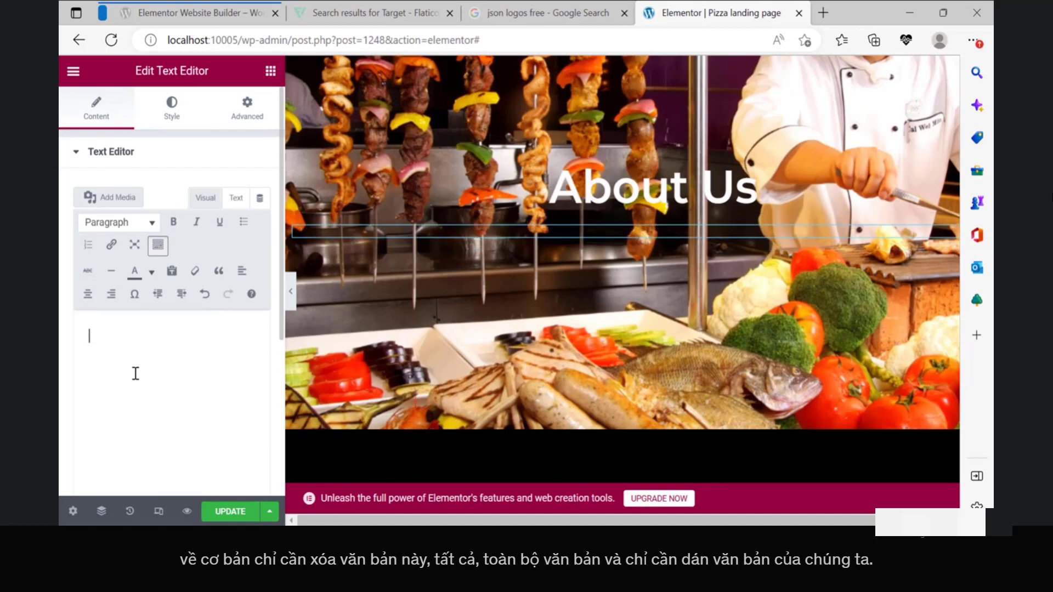
text("Welcome to our family-owned pizzeria, where we have been serving delicious homemade pizzas for over 20 years. We pride ourselves on using only the freshest and highest-quality ingredients in all of our dishes. Our dough is made daily, and our sauces are prepared in-house, giving our pizzas a unique and authentic taste. Our menu includes a wide variety of classic and specialty pizzas, as well as salads, appetizers, and desserts. We also offer gluten-free and vegetarian options.)
scroll(136, 370, up, 4)
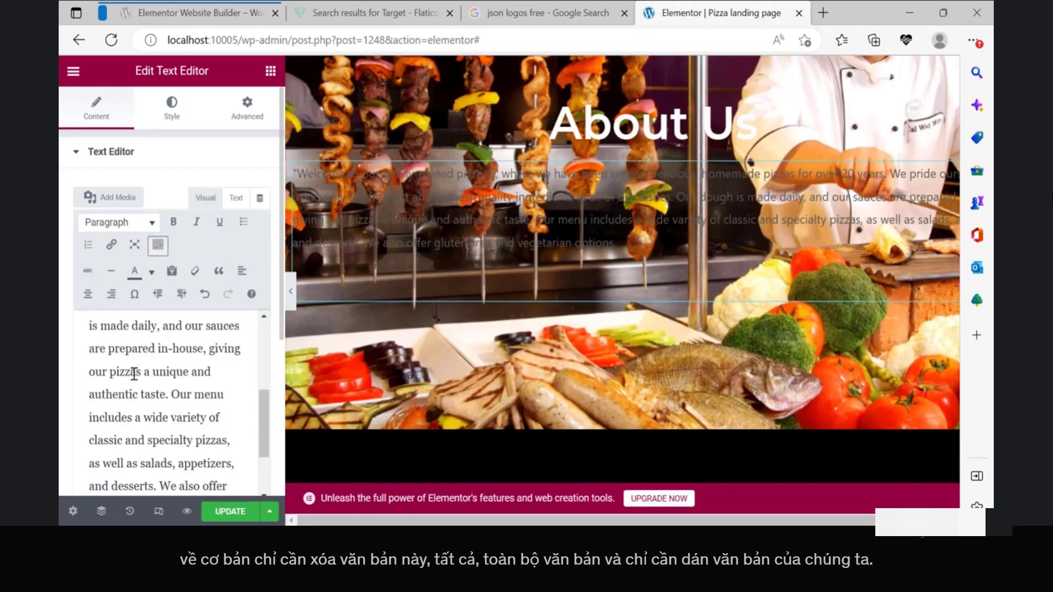
scroll(111, 353, up, 2)
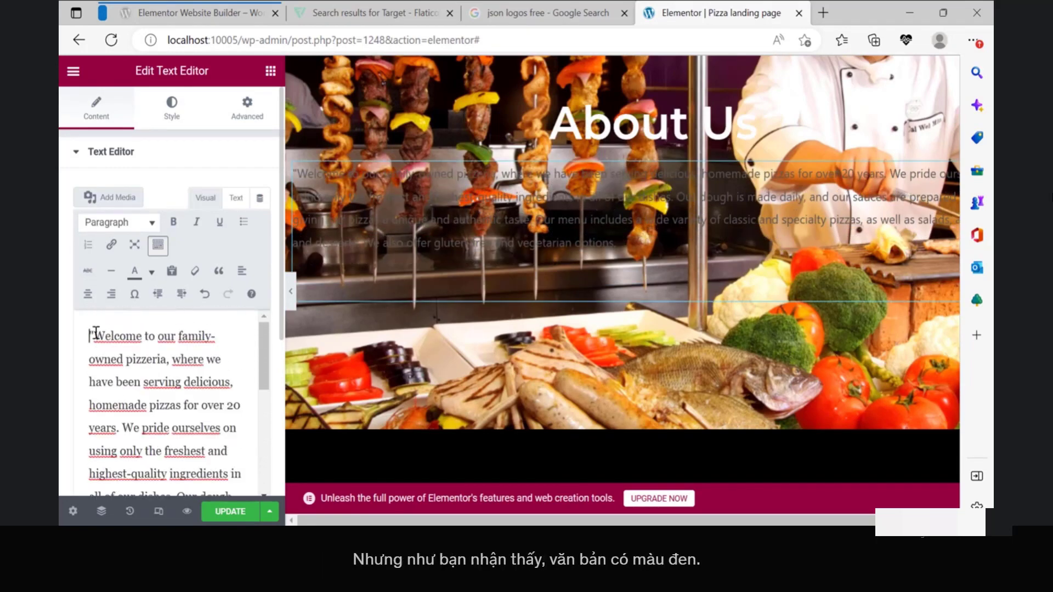
click(94, 334)
key(BackSpace)
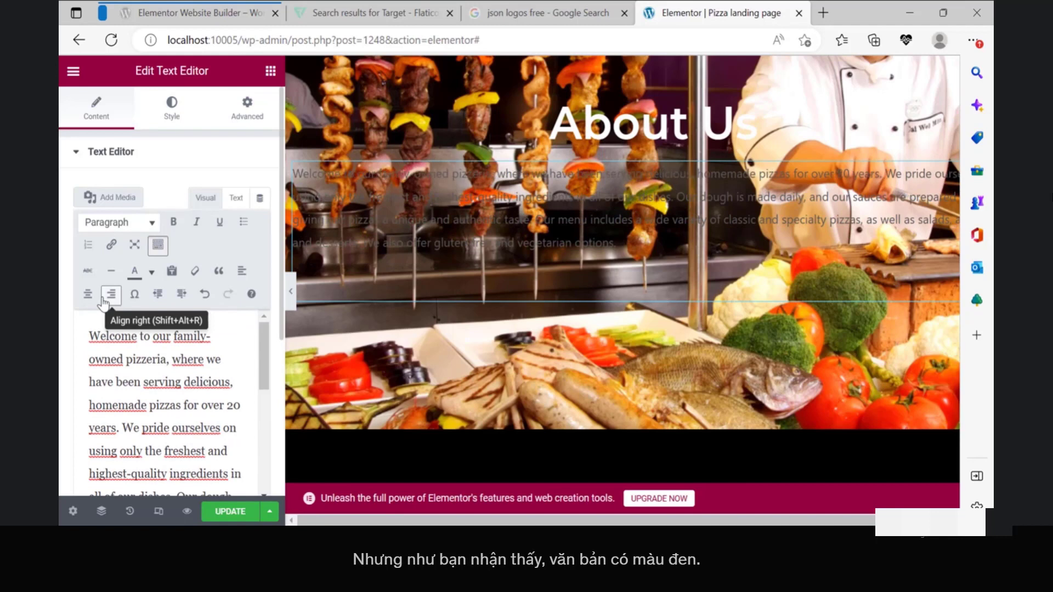
Step: Set the About Us paragraph's text color to #FFFFFF and its alignment to center
click(171, 107)
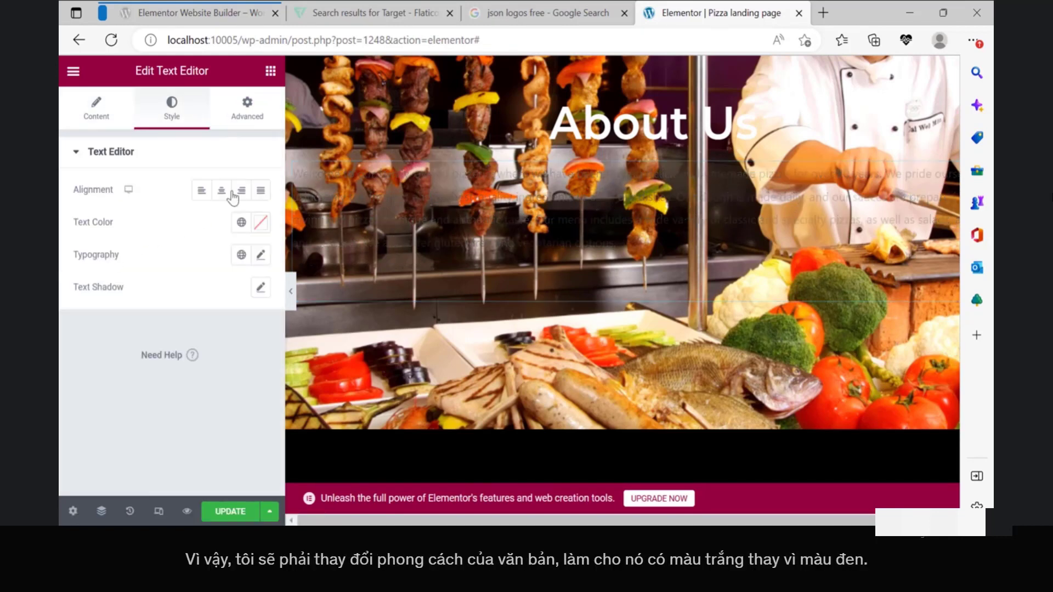
click(261, 222)
key(ctrl+a)
text(#FFFFFF)
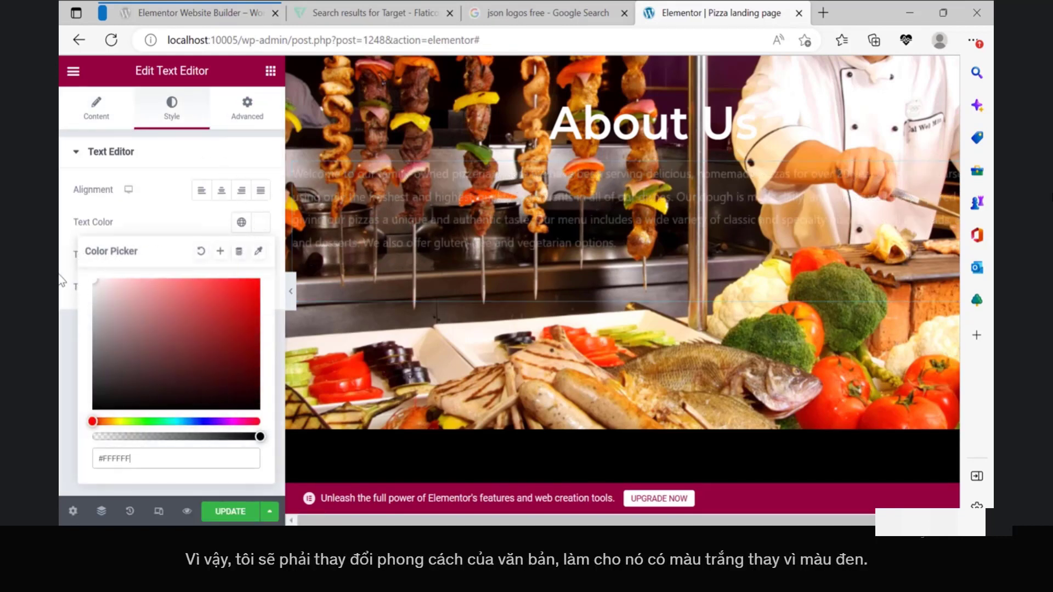
click(61, 275)
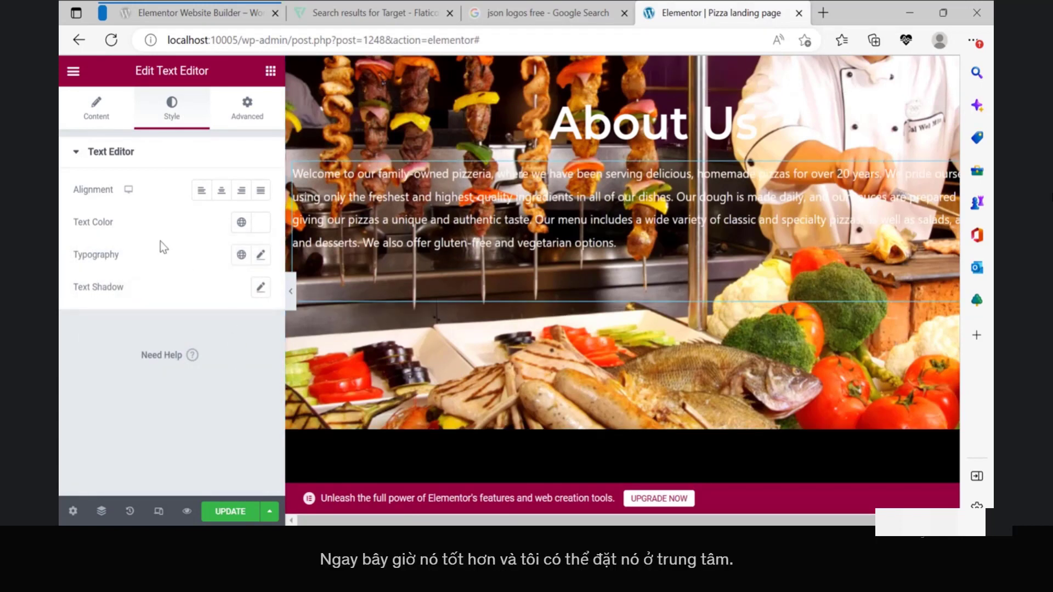
click(222, 191)
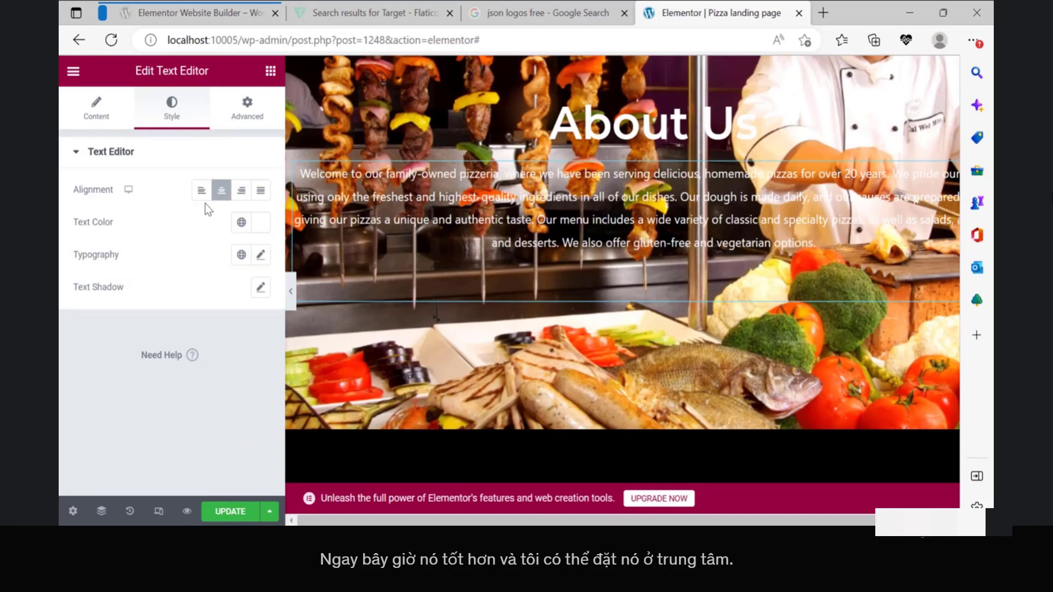
Step: Check how the About Us paragraph spreads over the chef image, also at full width with the editing panel hidden
scroll(716, 291, up, 3)
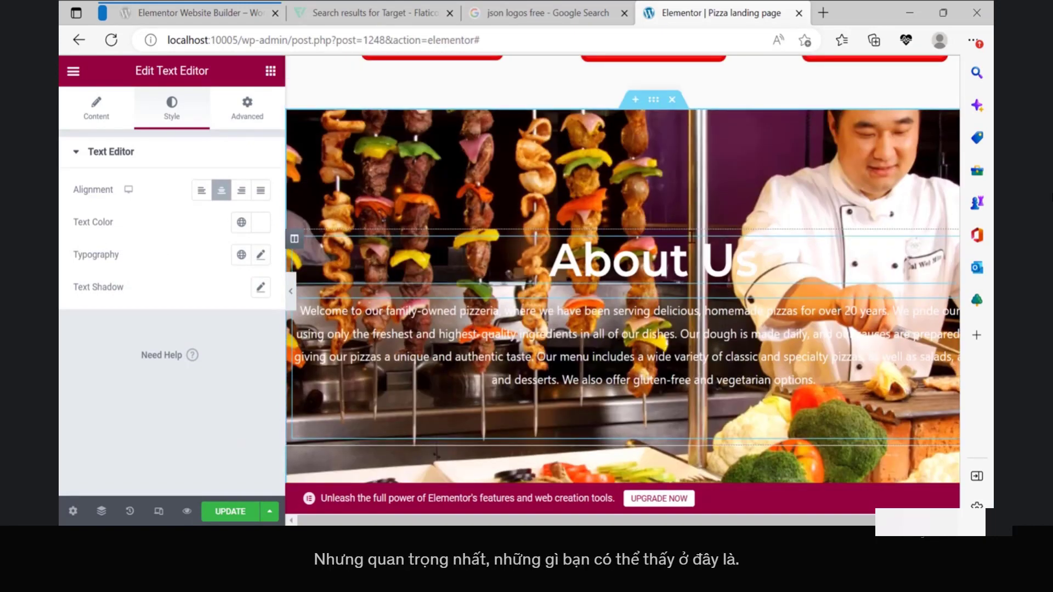
scroll(664, 333, up, 1)
scroll(664, 333, down, 2)
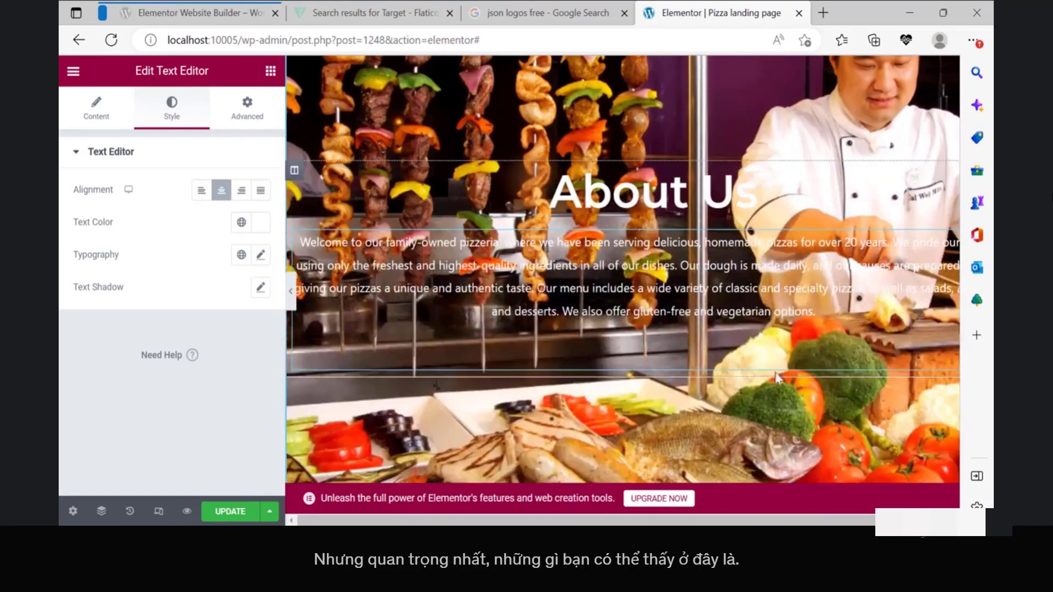
mouse_move(591, 523)
mouse_down()
mouse_move(729, 511)
mouse_move(582, 516)
mouse_up()
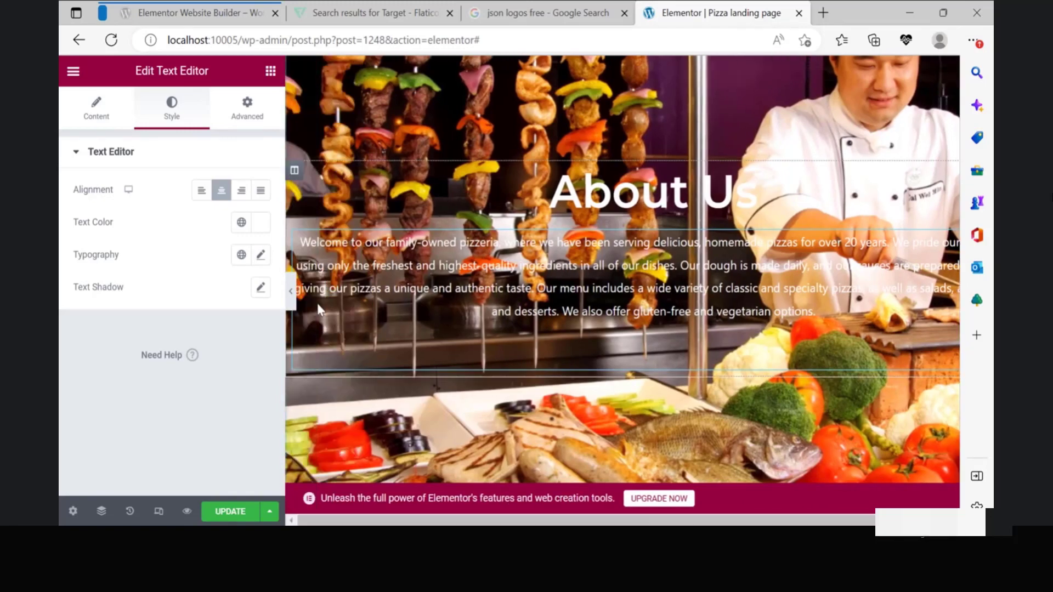
click(291, 292)
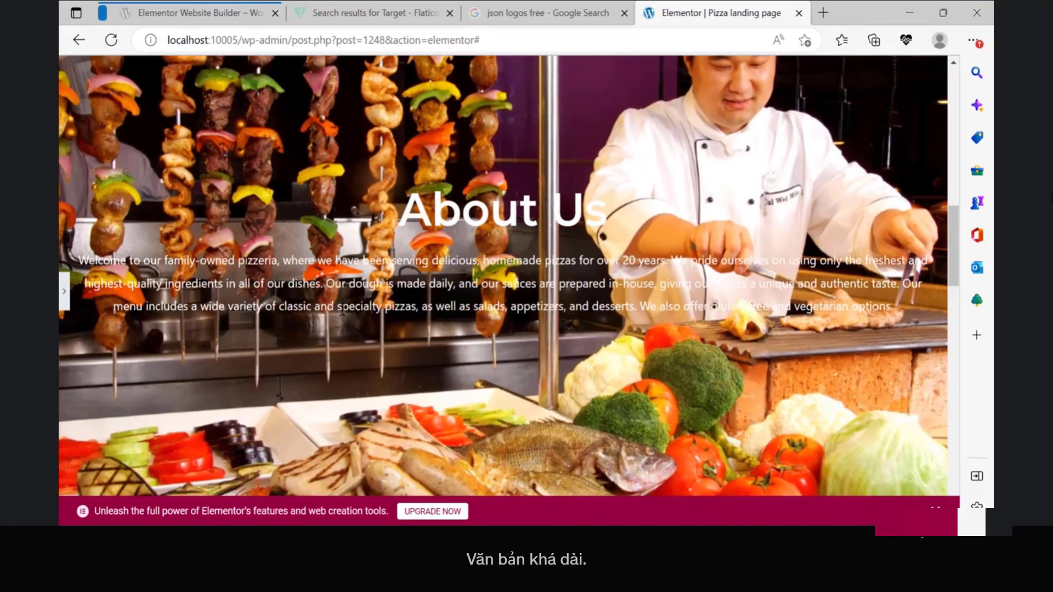
click(63, 297)
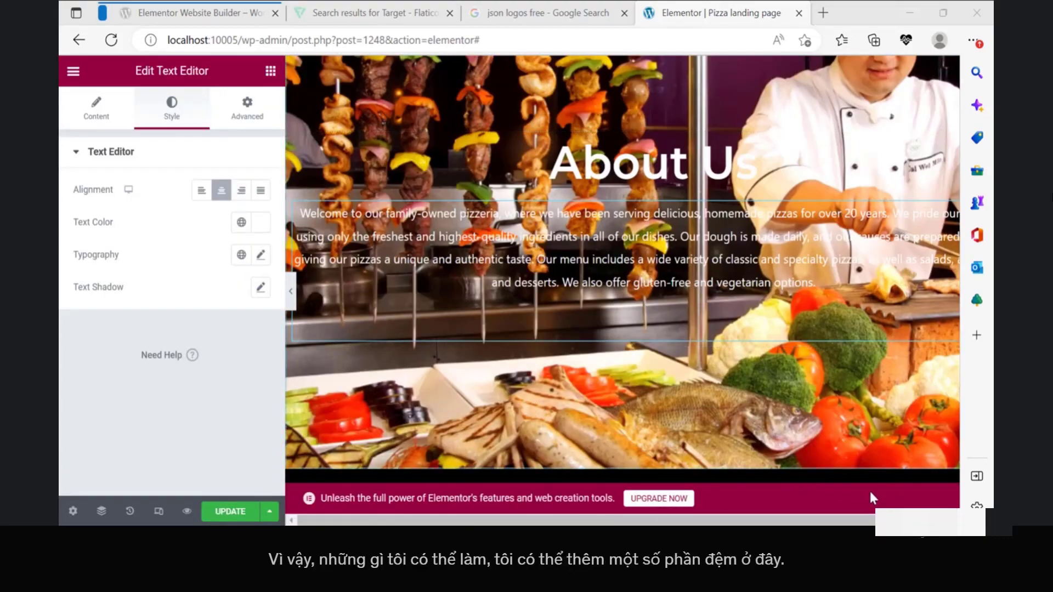
Step: Set the About Us paragraph's padding to 50 px on all four sides
drag(854, 521, 920, 521)
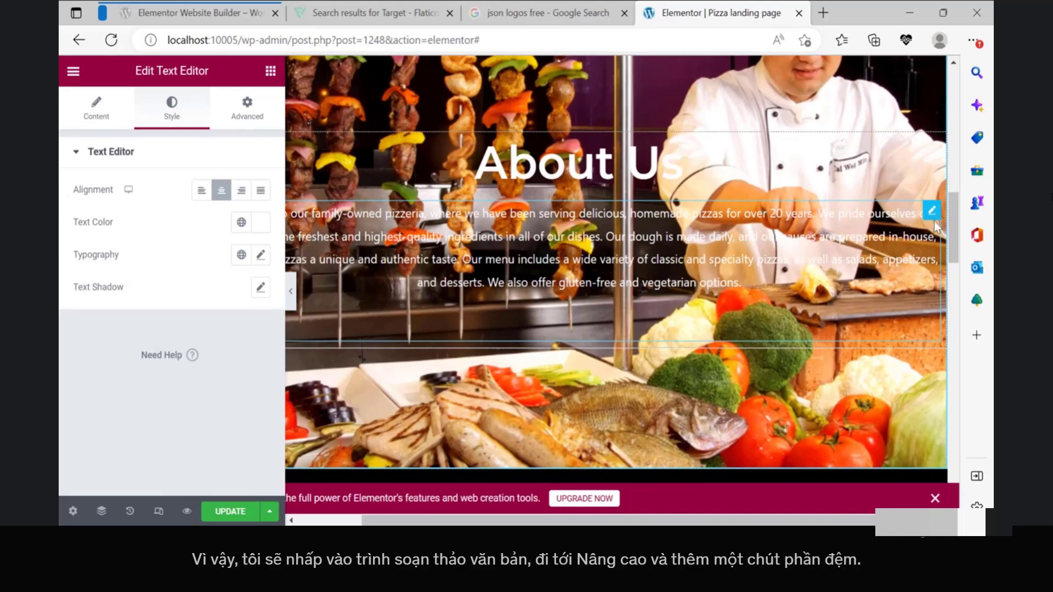
click(242, 126)
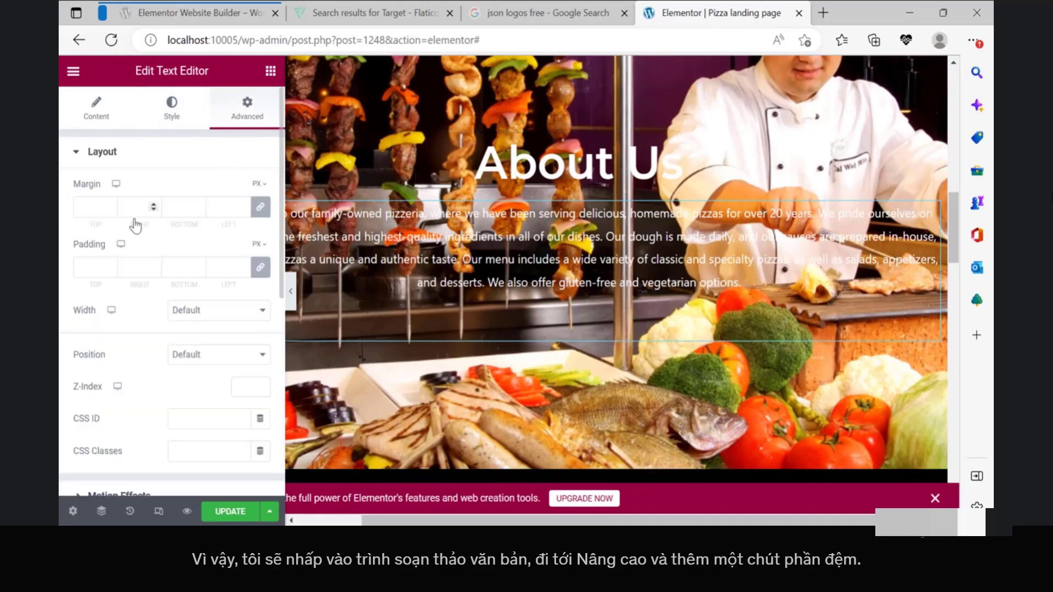
click(97, 264)
text(50)
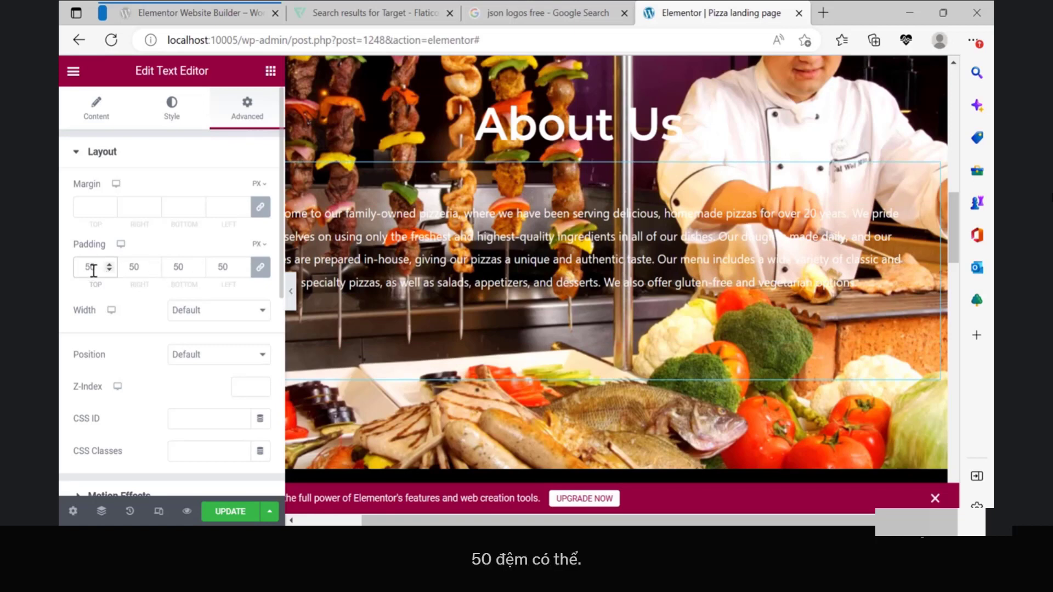
Step: Set the About Us paragraph's padding to 60 px on all four sides and update the page
double_click(93, 269)
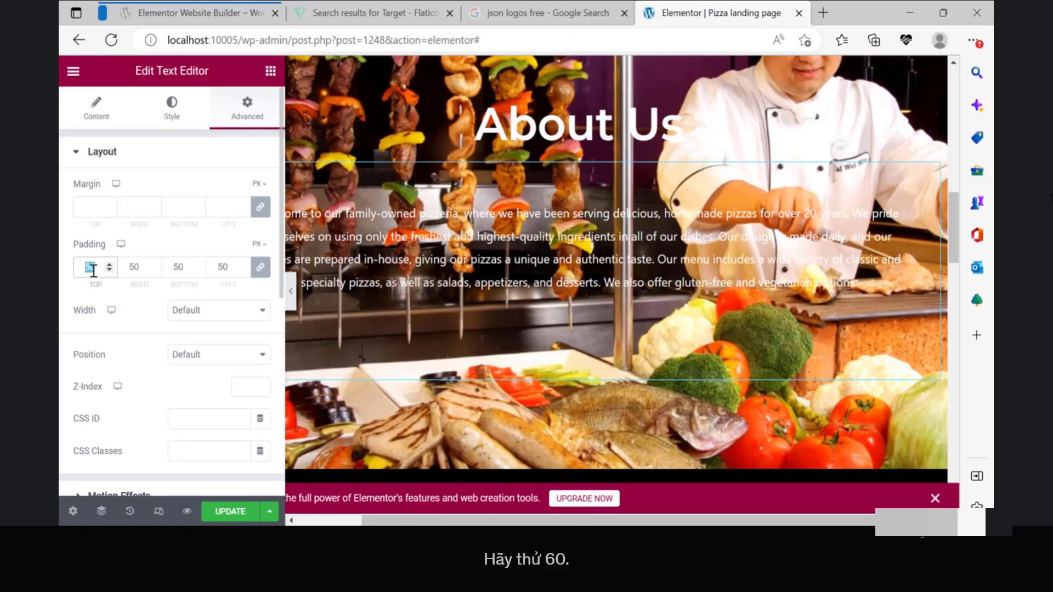
text(60)
click(230, 511)
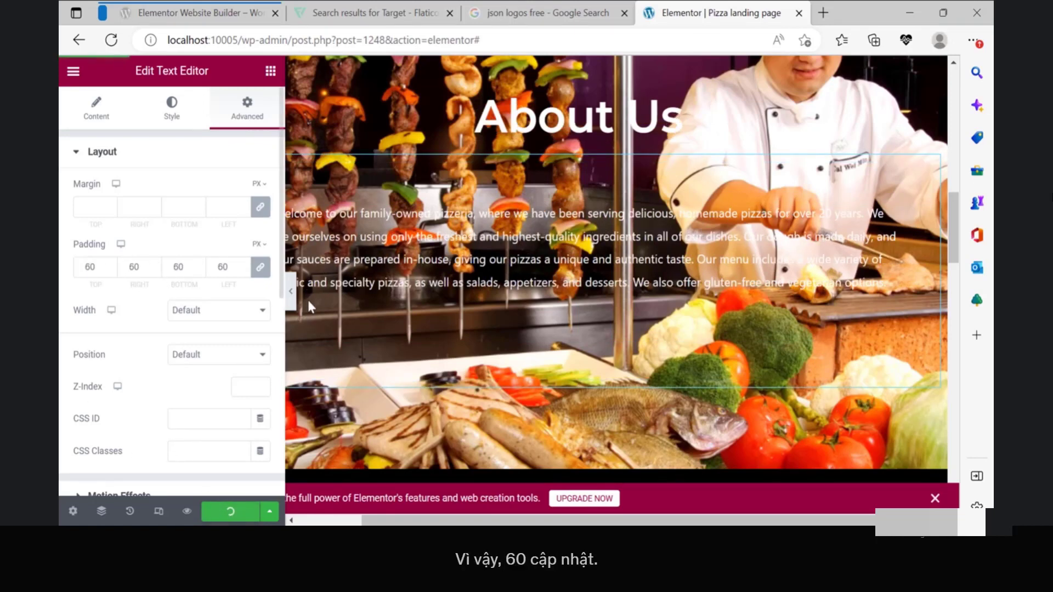
click(291, 291)
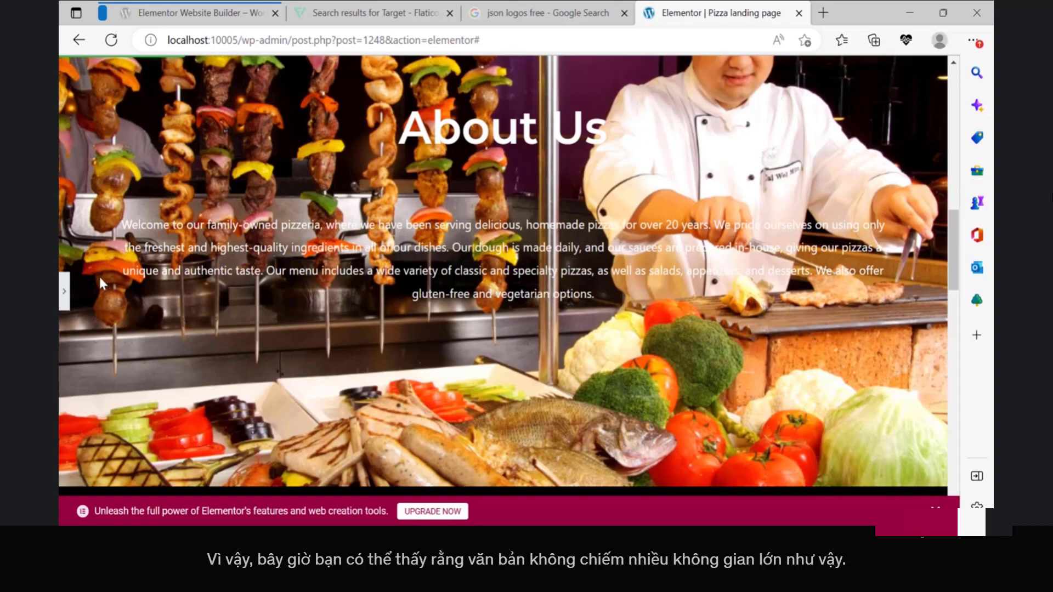
scroll(562, 323, up, 3)
scroll(557, 329, down, 3)
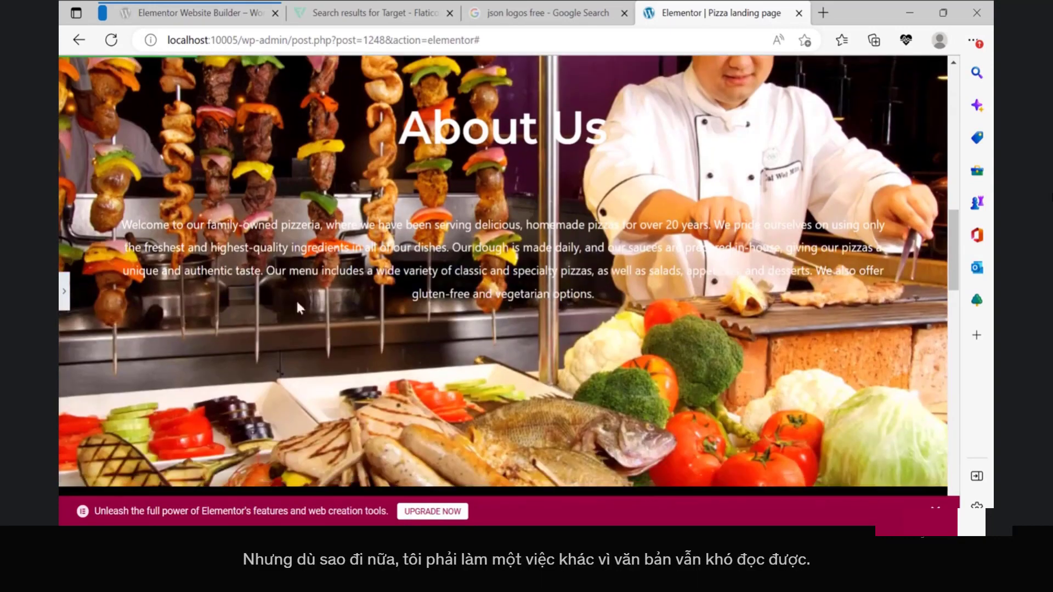
click(64, 290)
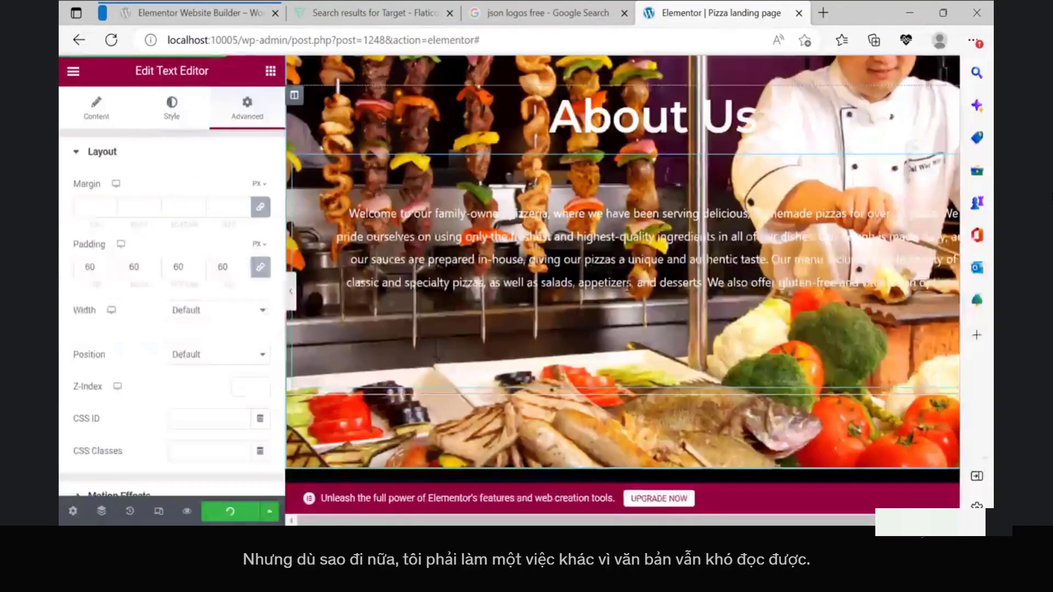
Step: Add a classic background overlay in near-black #020000 to the About Us section
scroll(654, 177, up, 2)
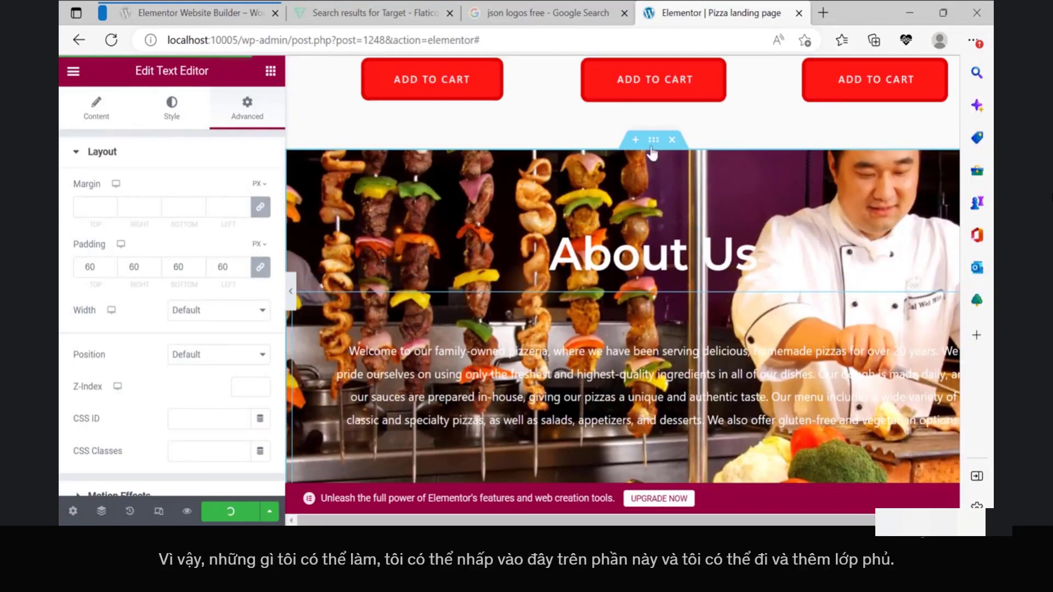
click(652, 163)
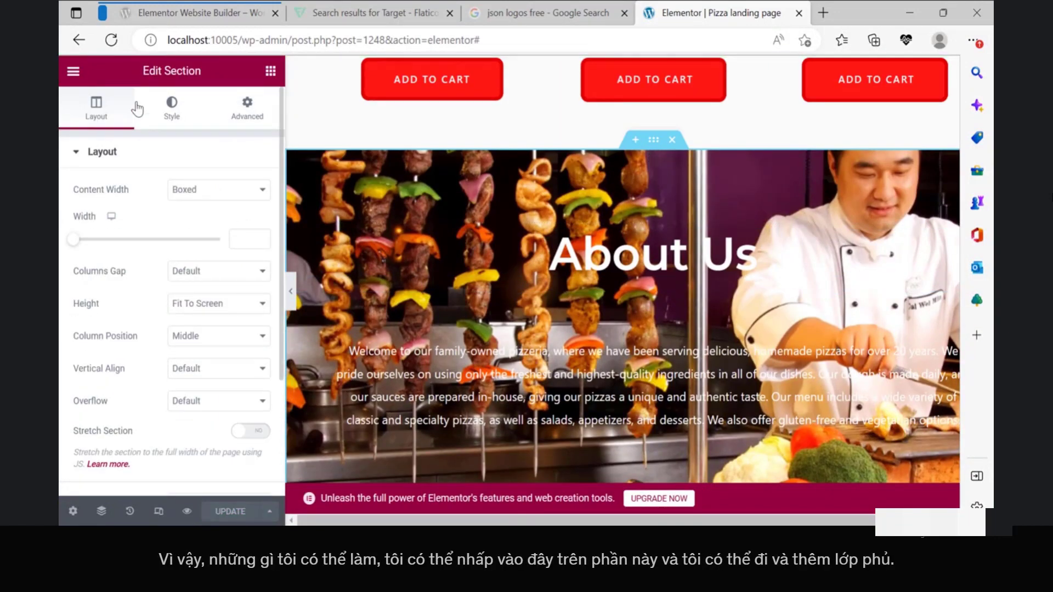
click(172, 109)
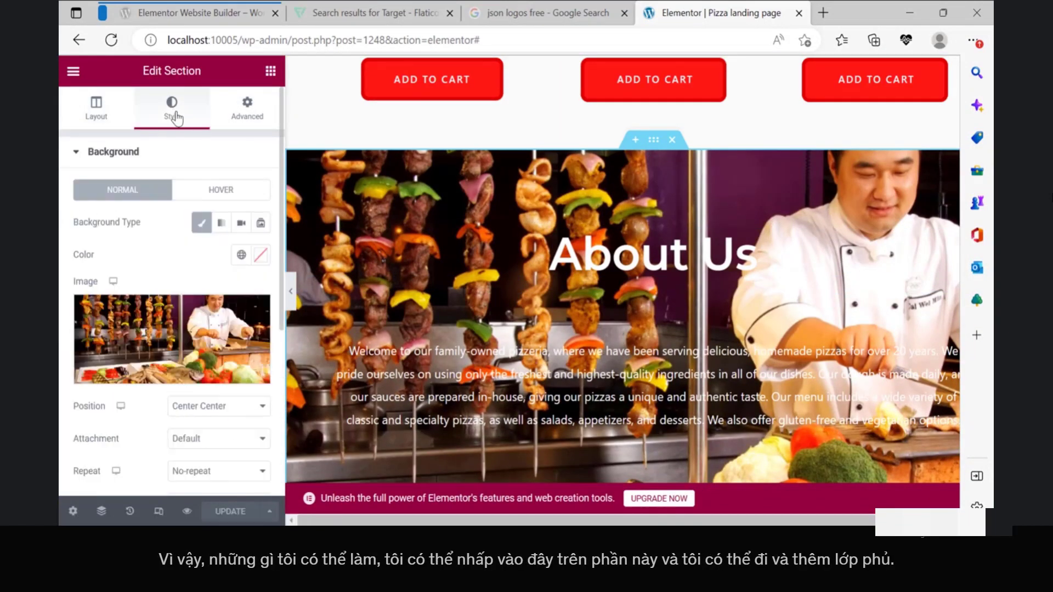
scroll(227, 257, down, 3)
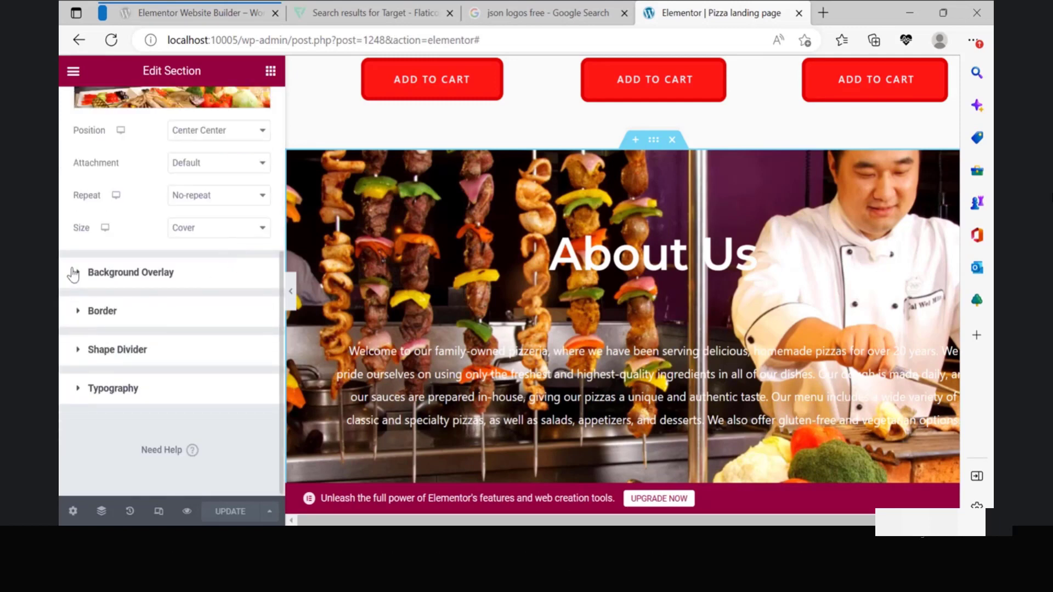
click(130, 273)
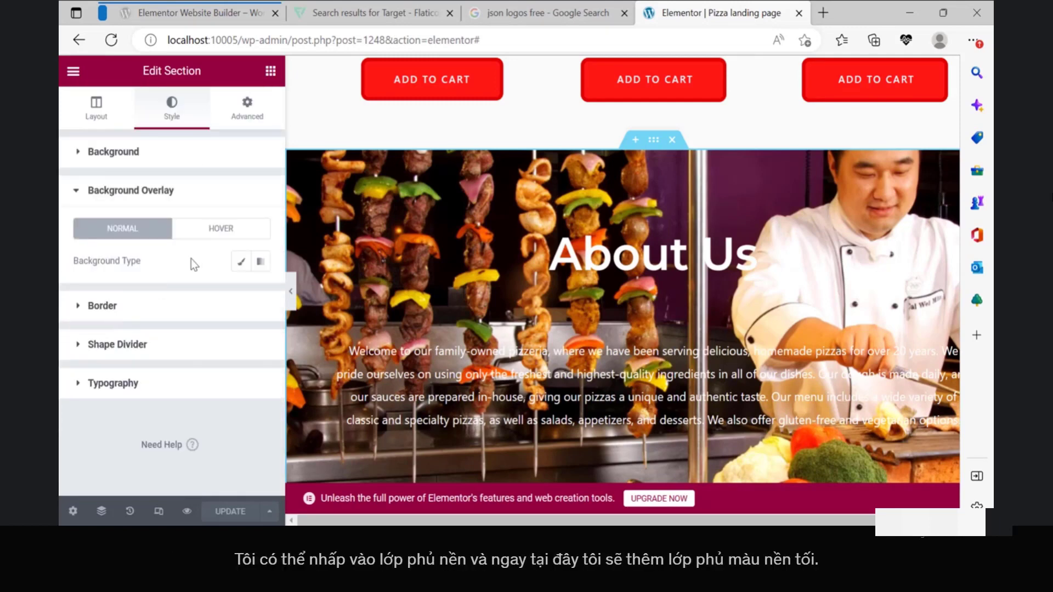
click(241, 262)
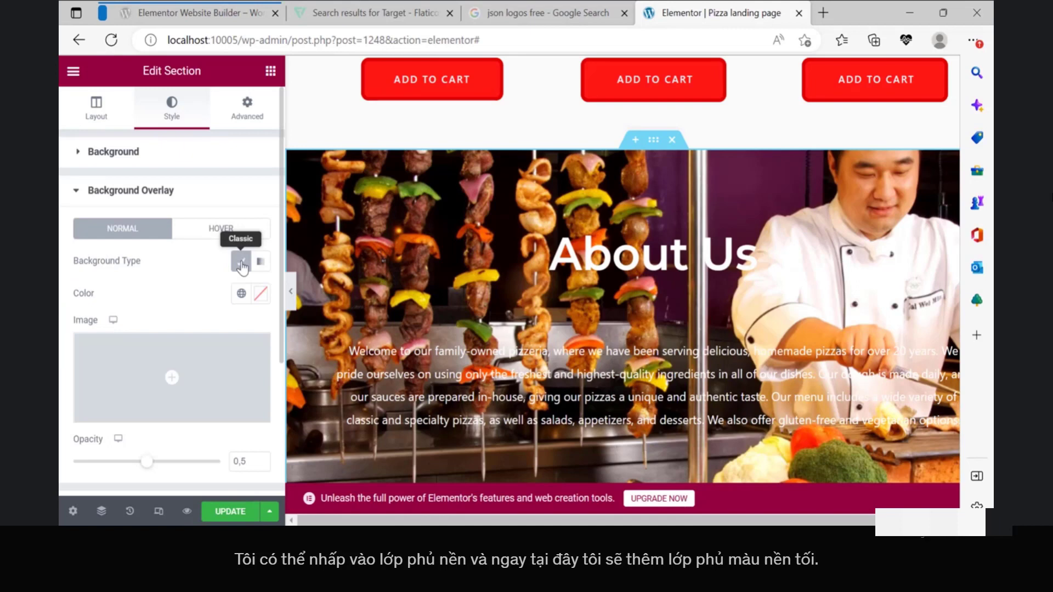
click(261, 296)
drag(430, 317, 465, 343)
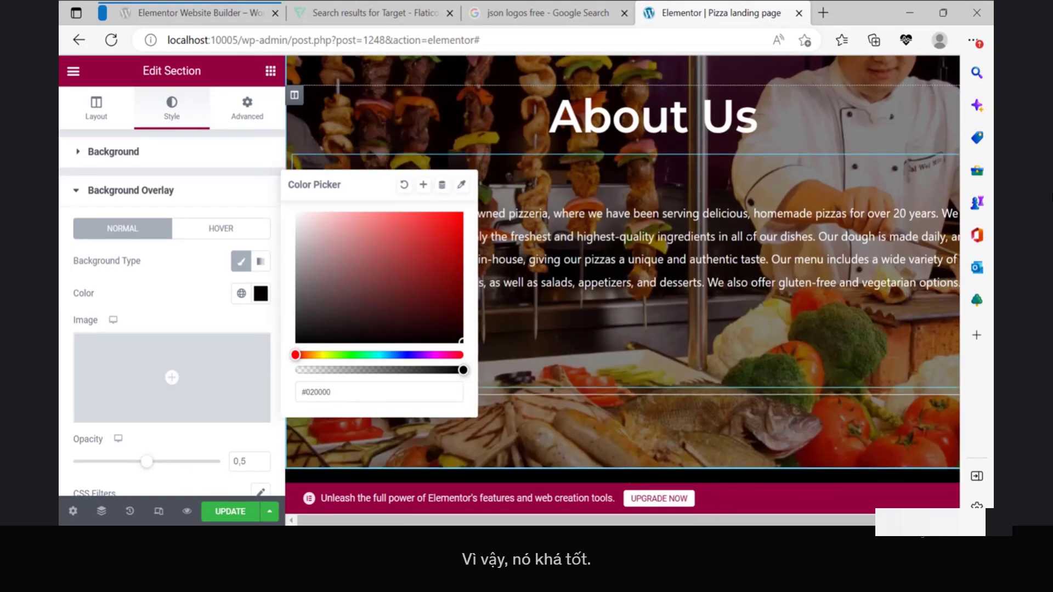
Step: Give the About Us section a classic hover overlay with opacity 0.77 and update the page
click(217, 234)
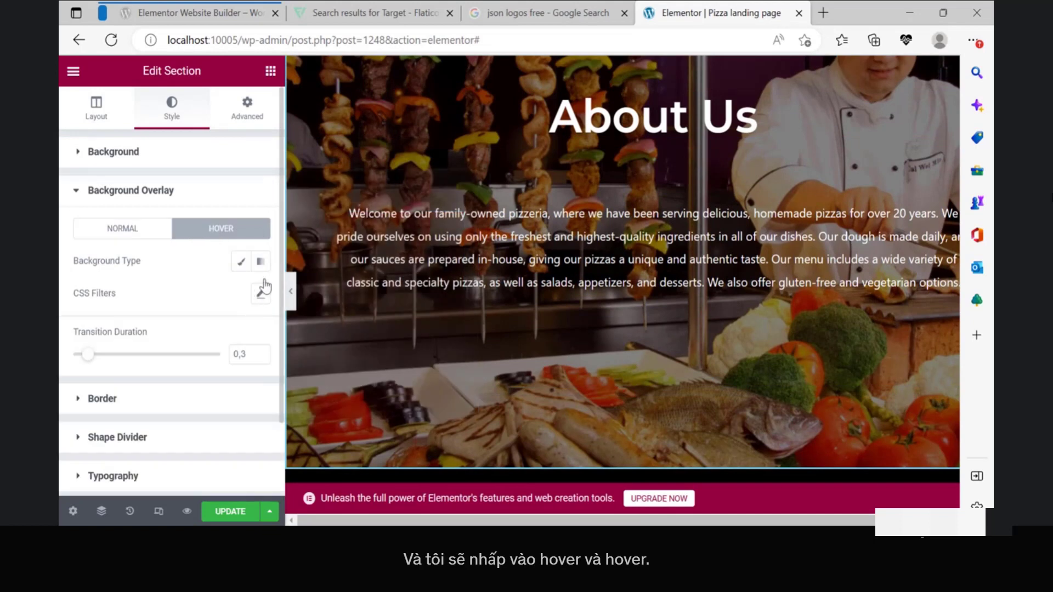
click(241, 261)
scroll(134, 343, down, 3)
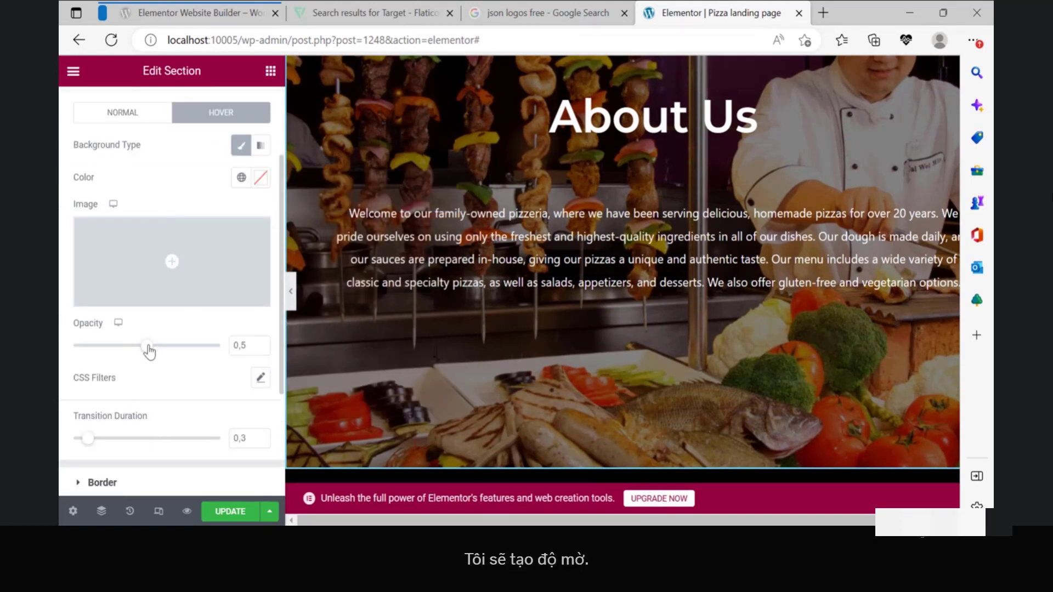
drag(116, 351, 177, 359)
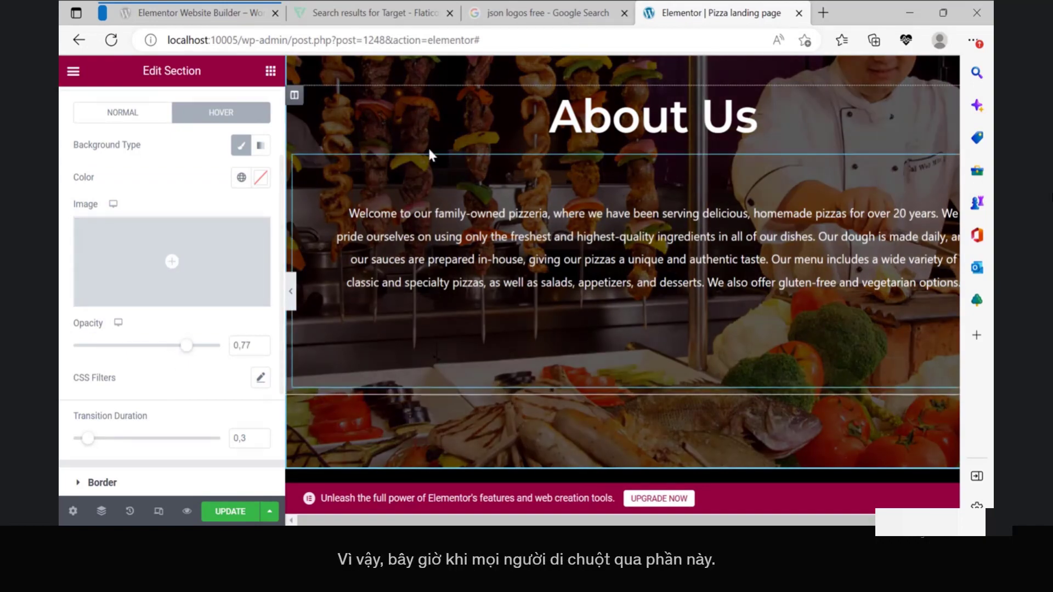
scroll(470, 177, up, 3)
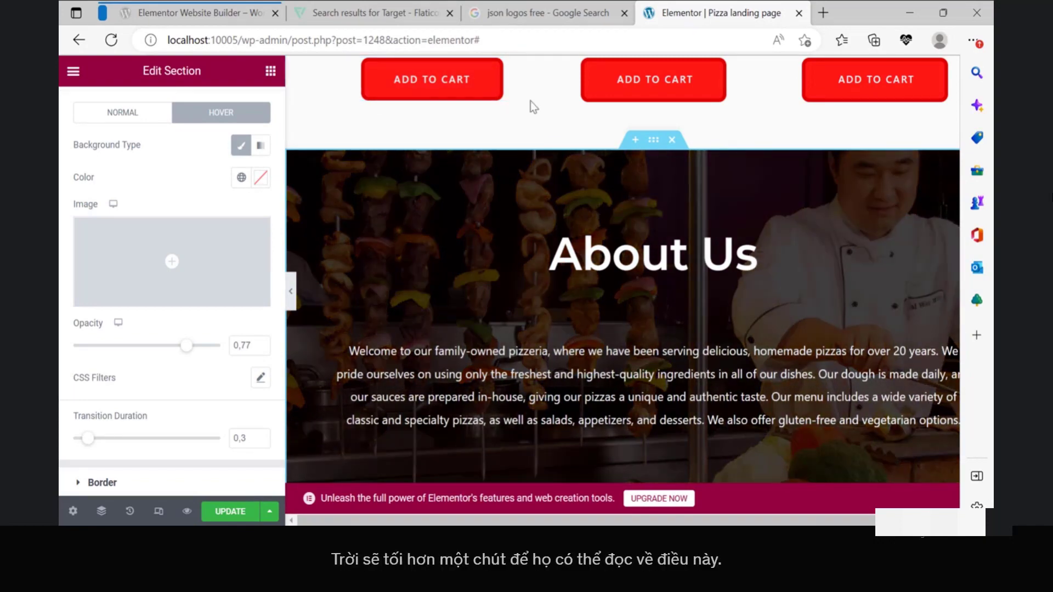
scroll(496, 215, down, 3)
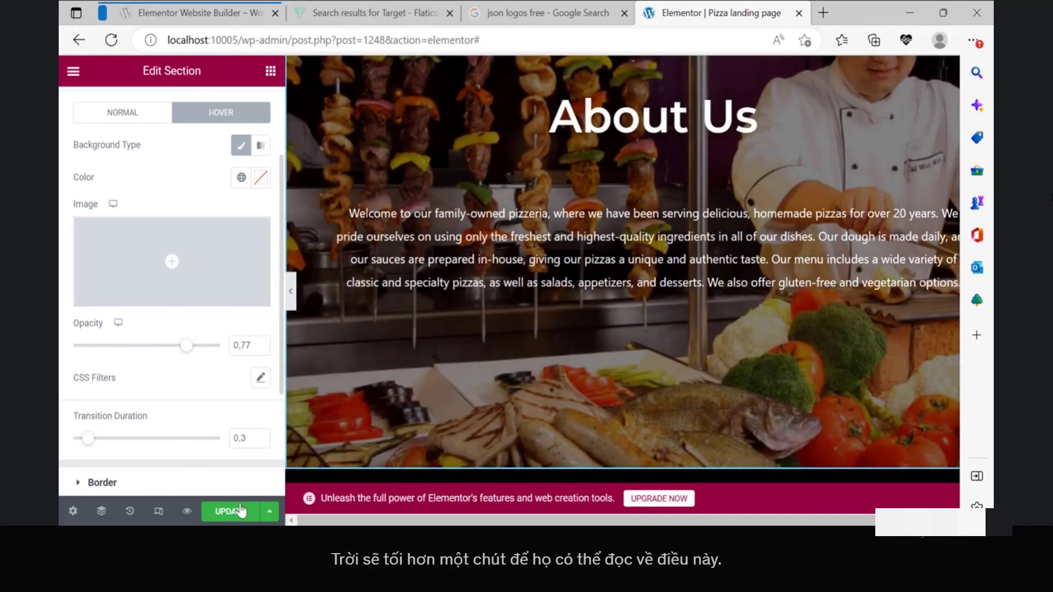
click(240, 510)
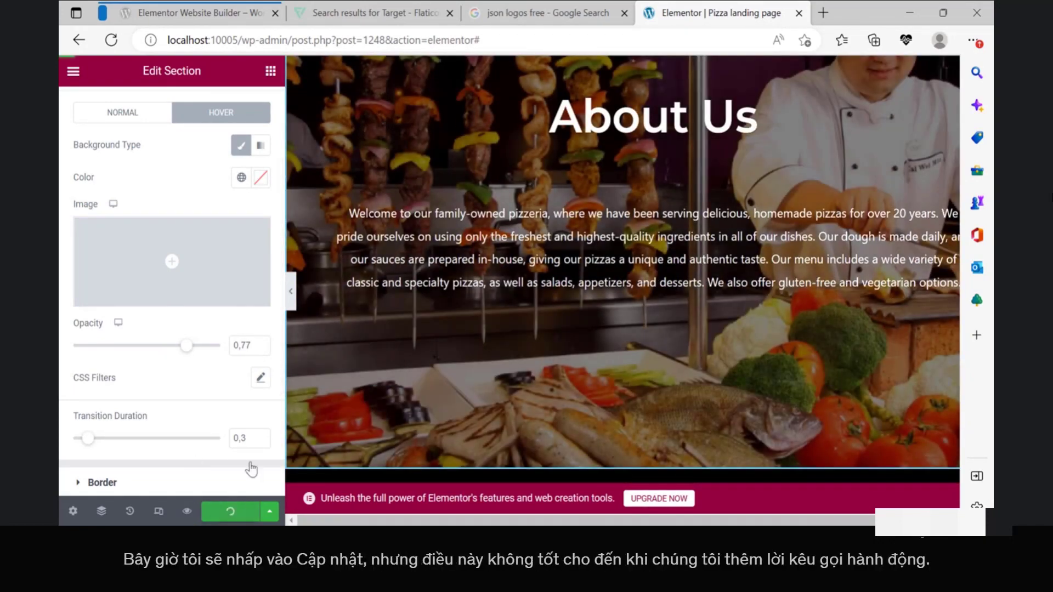
Step: Copy the Add to Cart button from the Pizza Margerita column and paste it below the About Us paragraph
scroll(309, 243, up, 10)
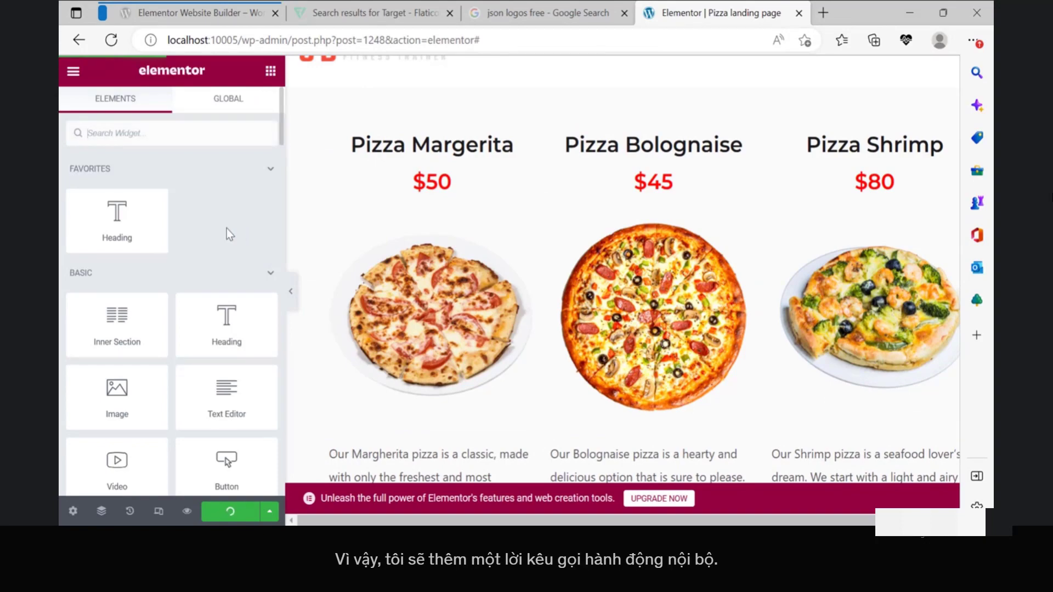
scroll(181, 287, down, 5)
scroll(192, 299, down, 4)
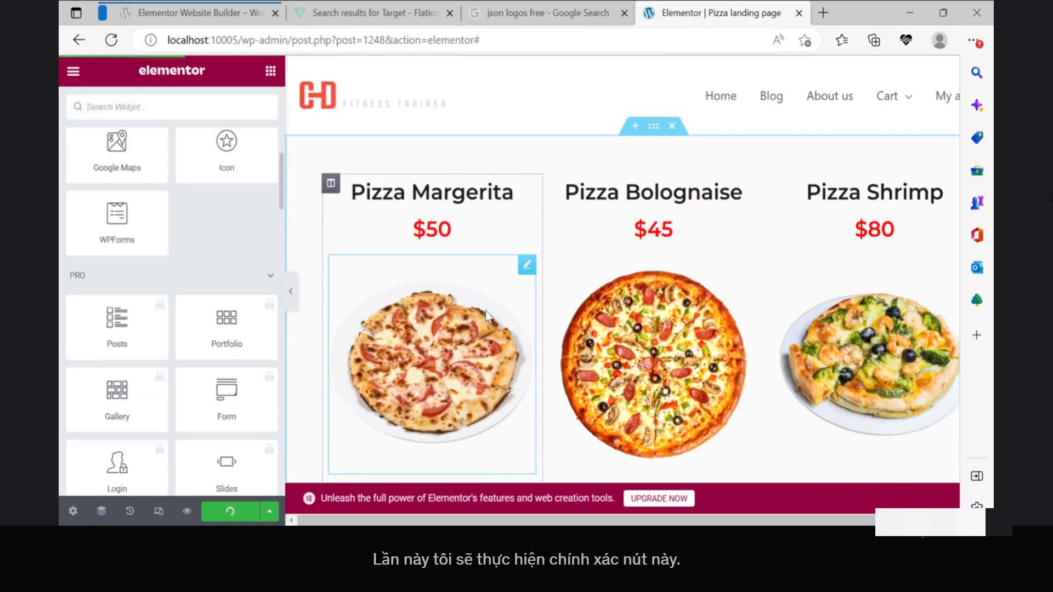
scroll(483, 336, down, 7)
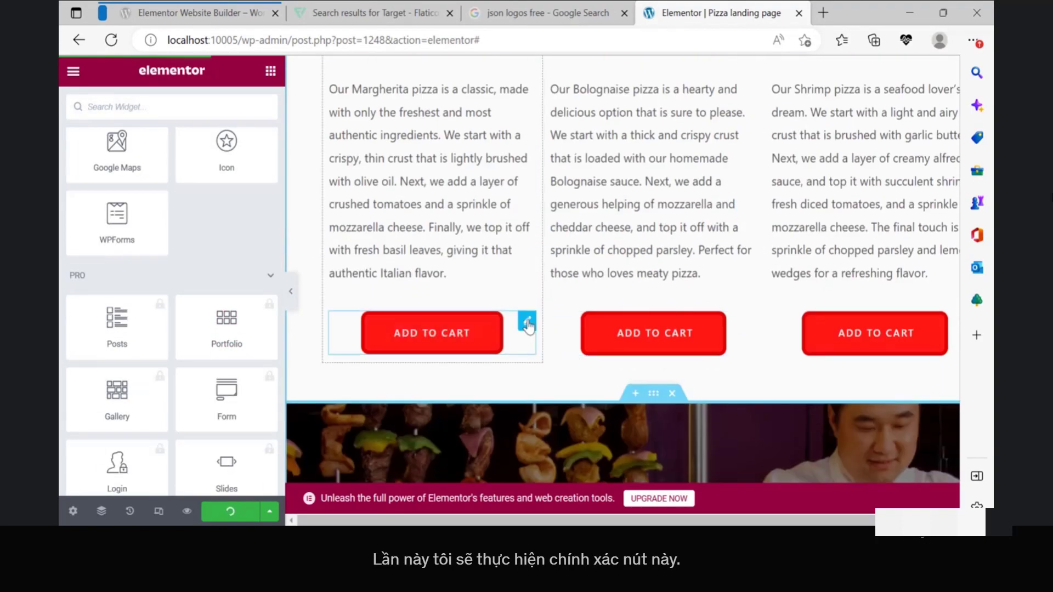
right_click(528, 326)
click(582, 306)
scroll(583, 306, down, 5)
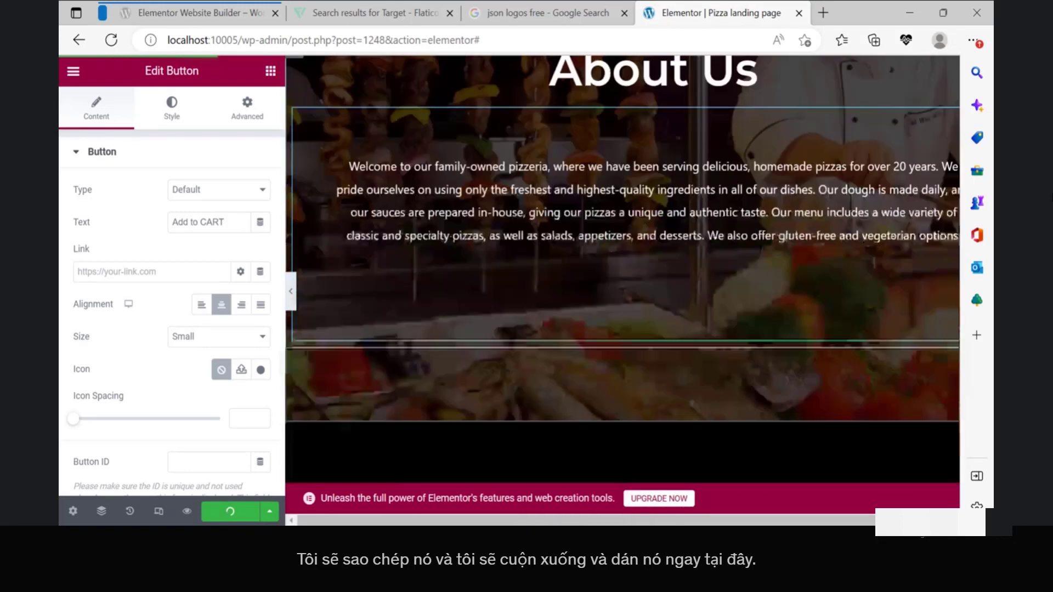
scroll(594, 206, down, 4)
scroll(594, 229, up, 3)
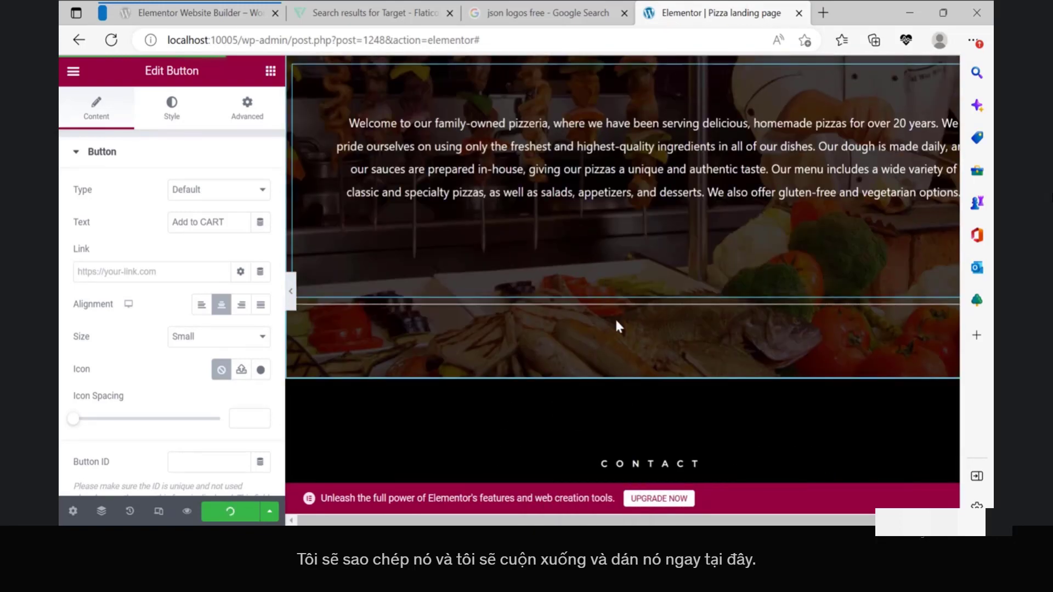
right_click(616, 336)
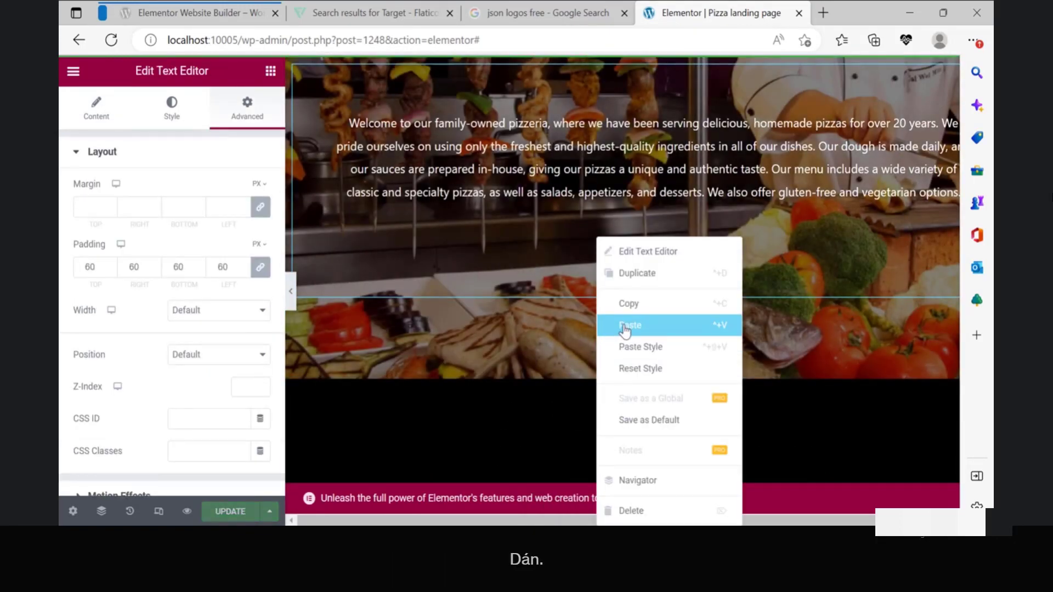
click(624, 329)
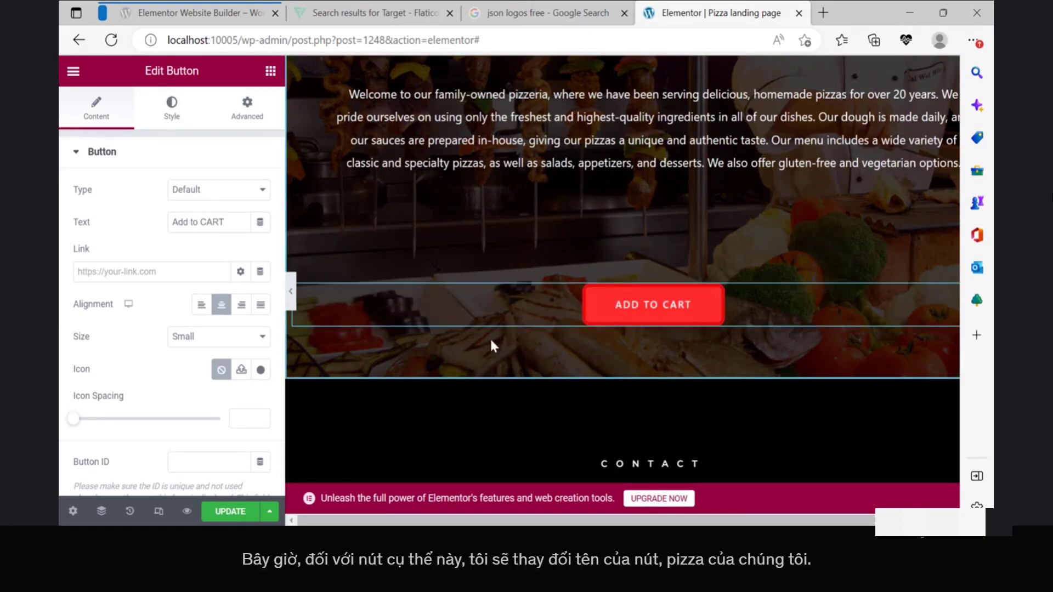
Step: Change the pasted About Us button's text to "Our Pizzas" and open its link for editing
triple_click(196, 217)
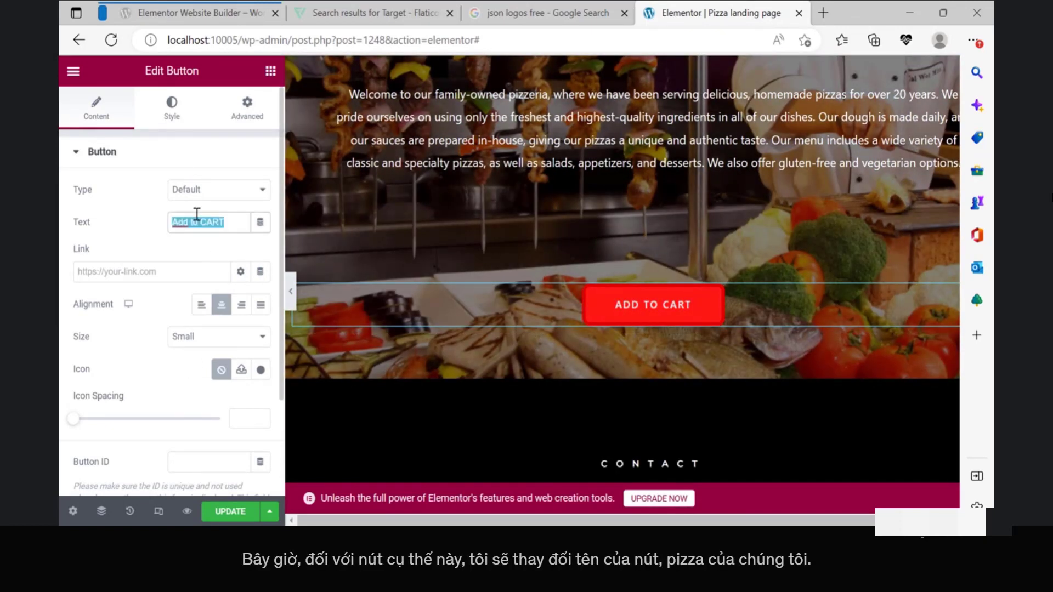
text(O)
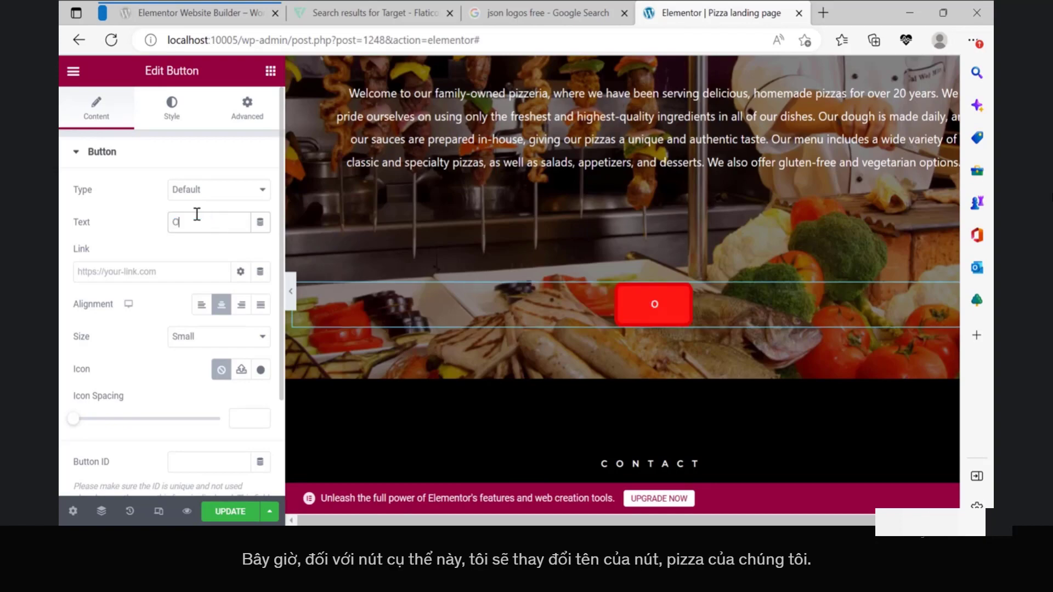
text(ur Pizzas)
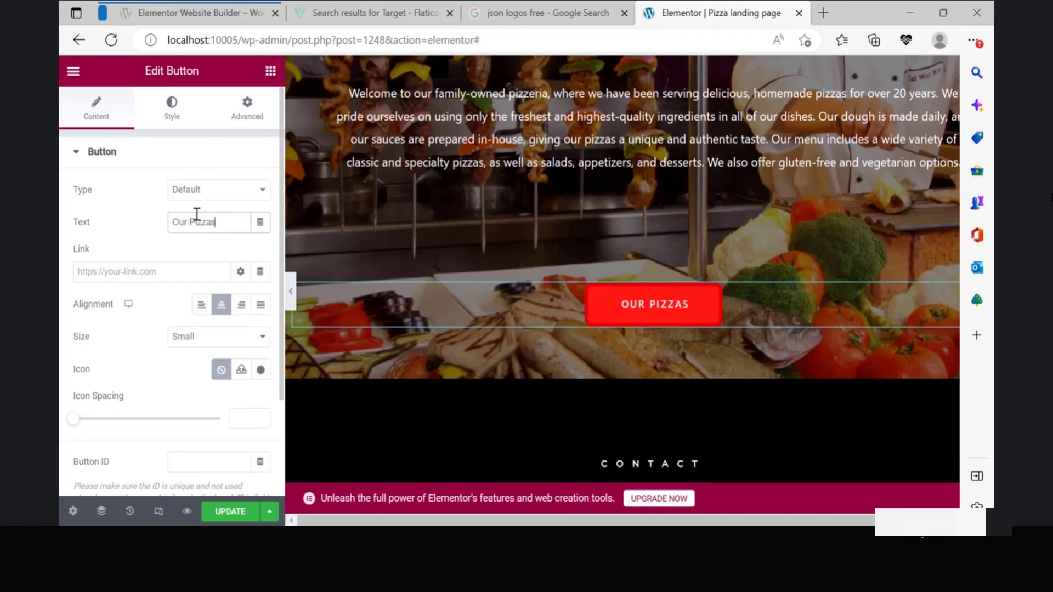
click(154, 271)
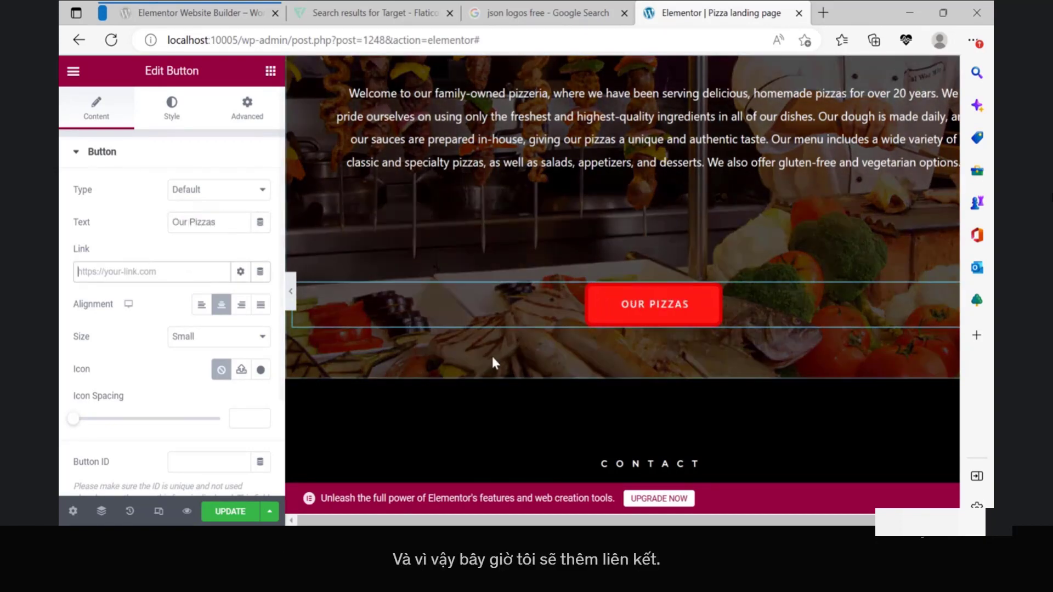
Step: Give the section holding the three pizza columns the CSS class mypizza and copy that class name
scroll(482, 336, up, 15)
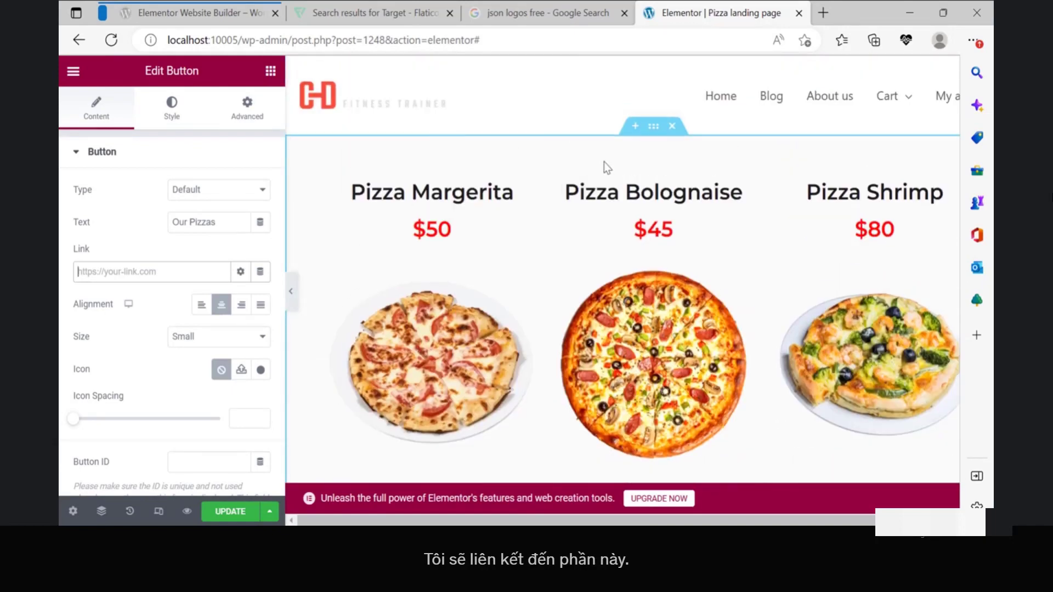
click(650, 131)
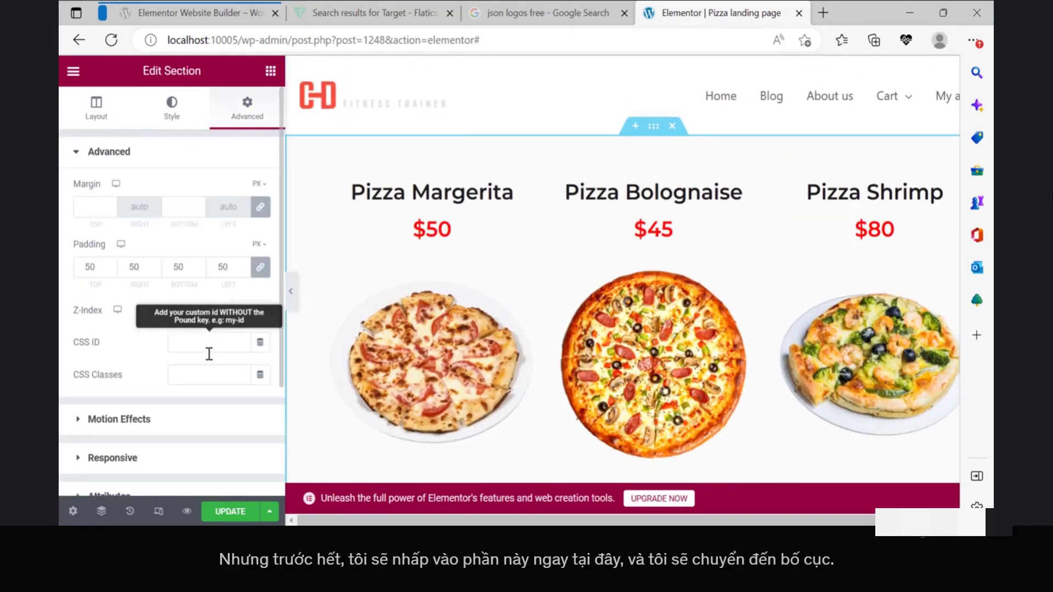
click(93, 112)
scroll(135, 174, down, 3)
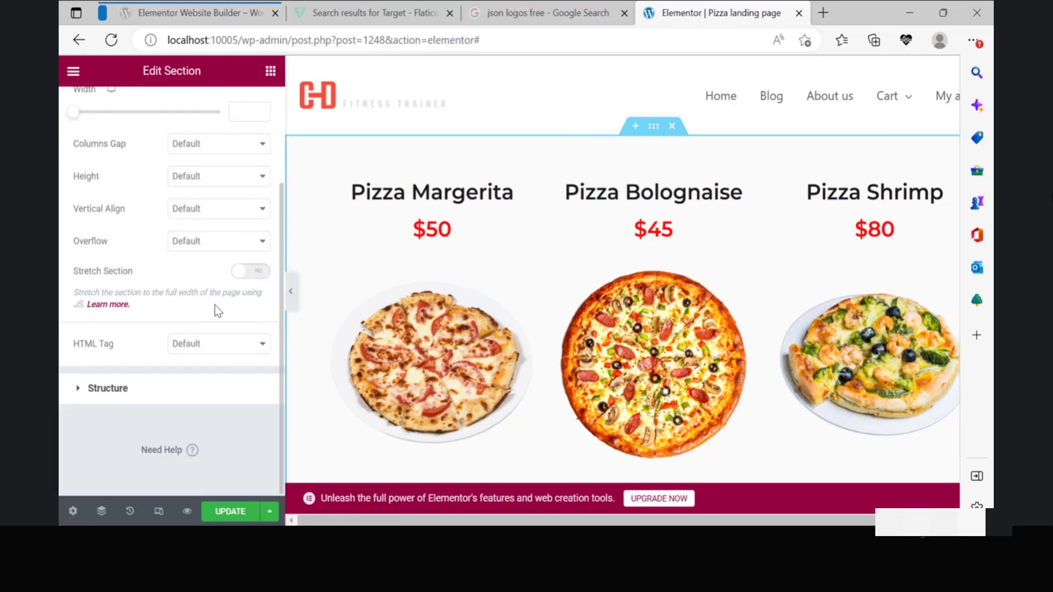
scroll(216, 305, up, 3)
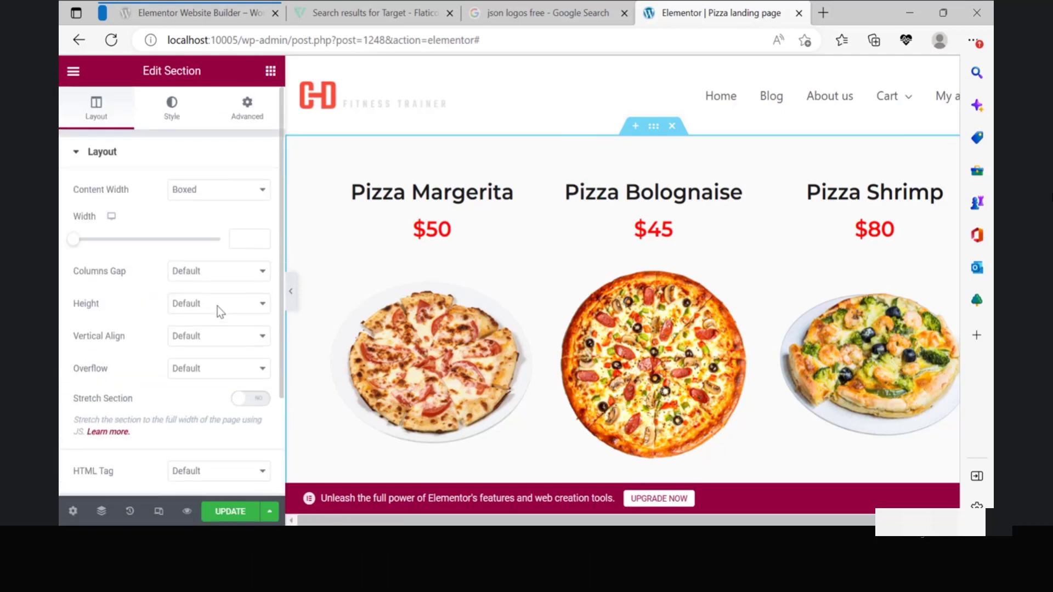
click(250, 113)
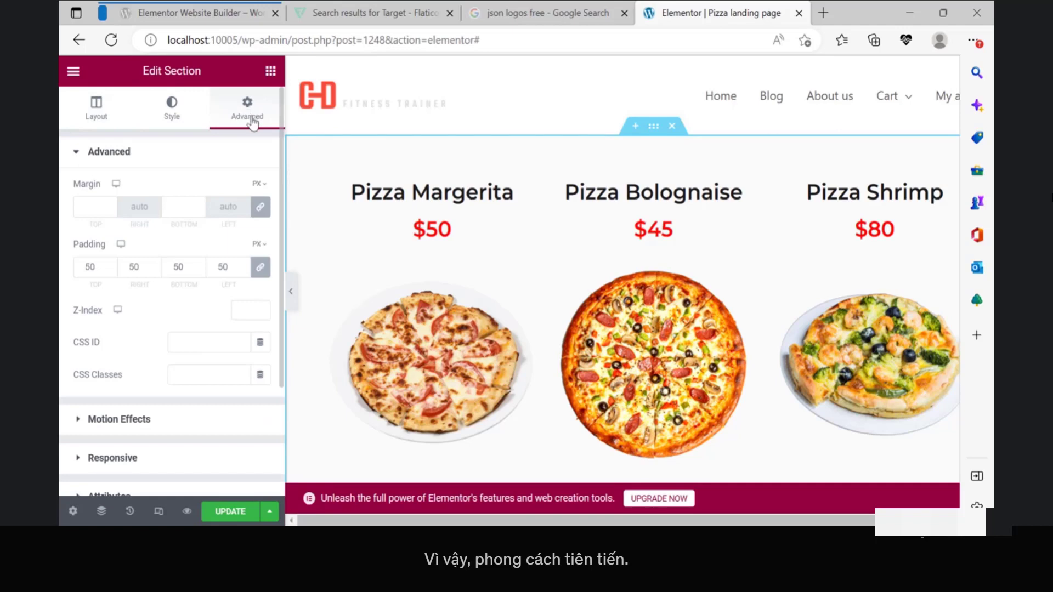
double_click(204, 374)
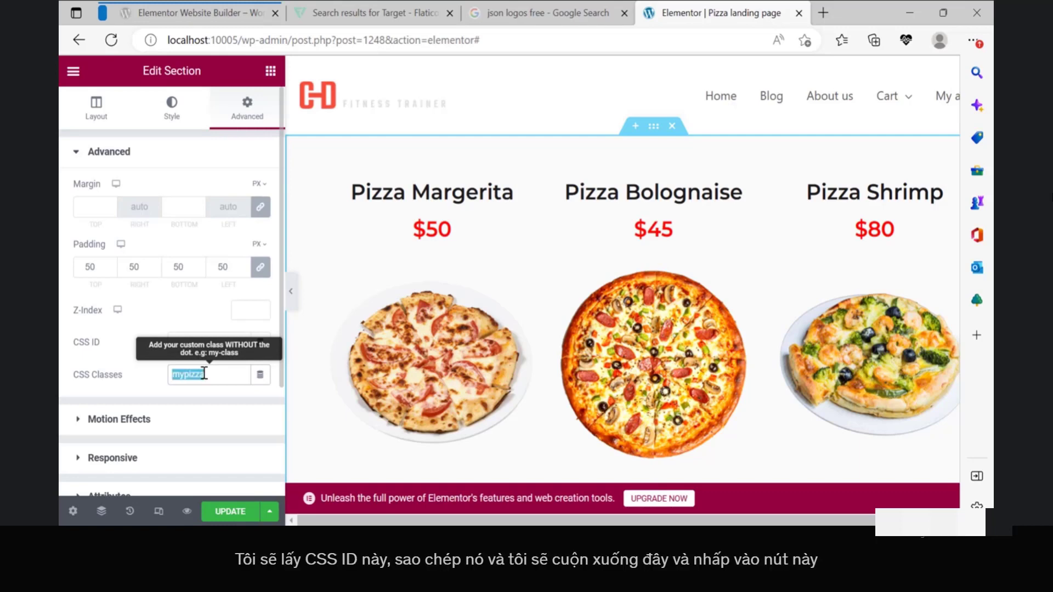
right_click(204, 373)
click(258, 94)
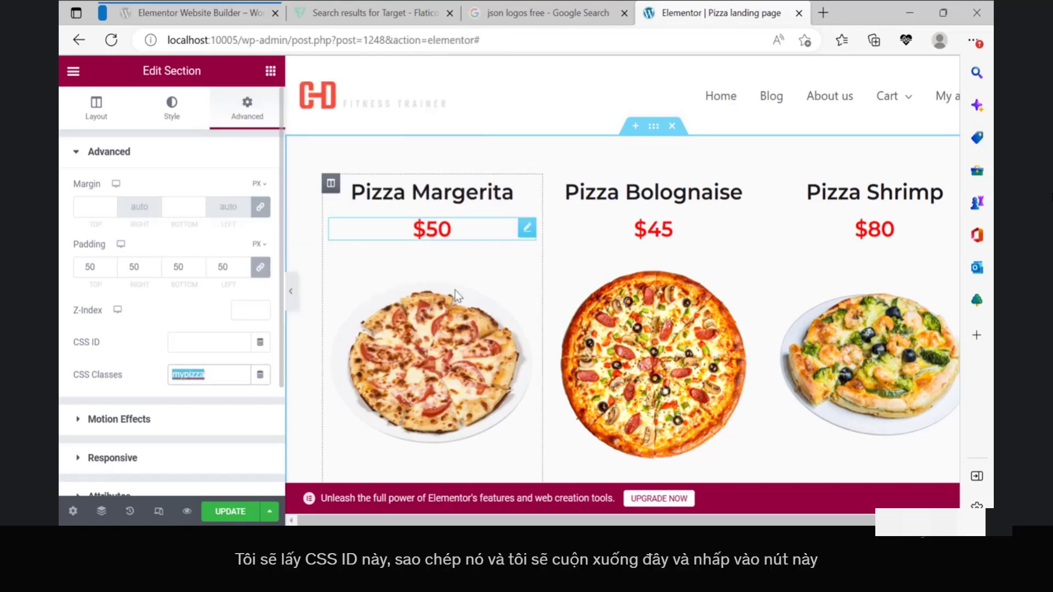
Step: Link the Our Pizzas button in the About Us section to #mypizza and update the page
scroll(455, 292, down, 10)
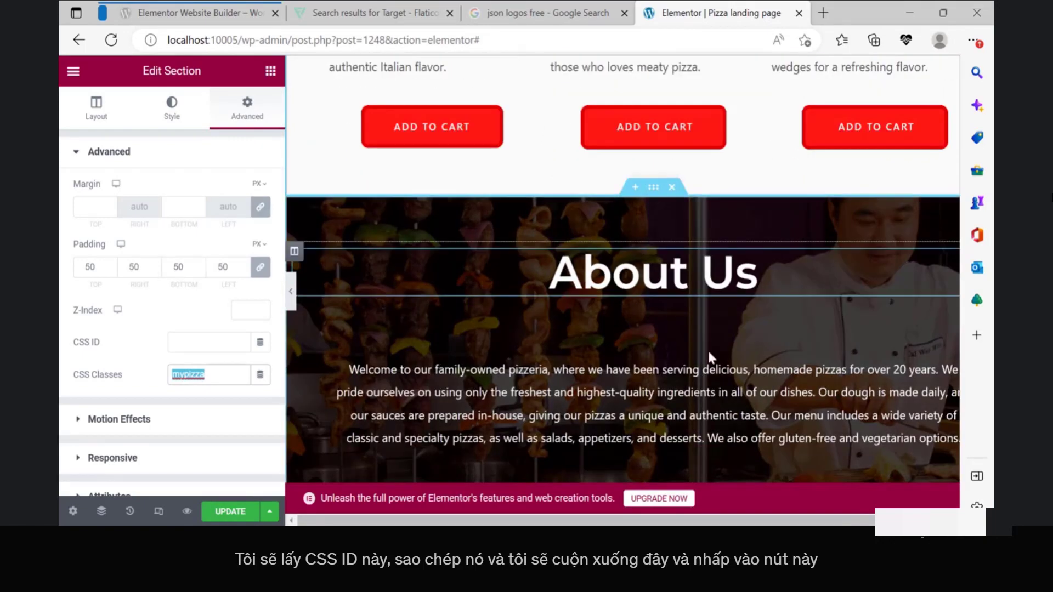
scroll(709, 358, down, 4)
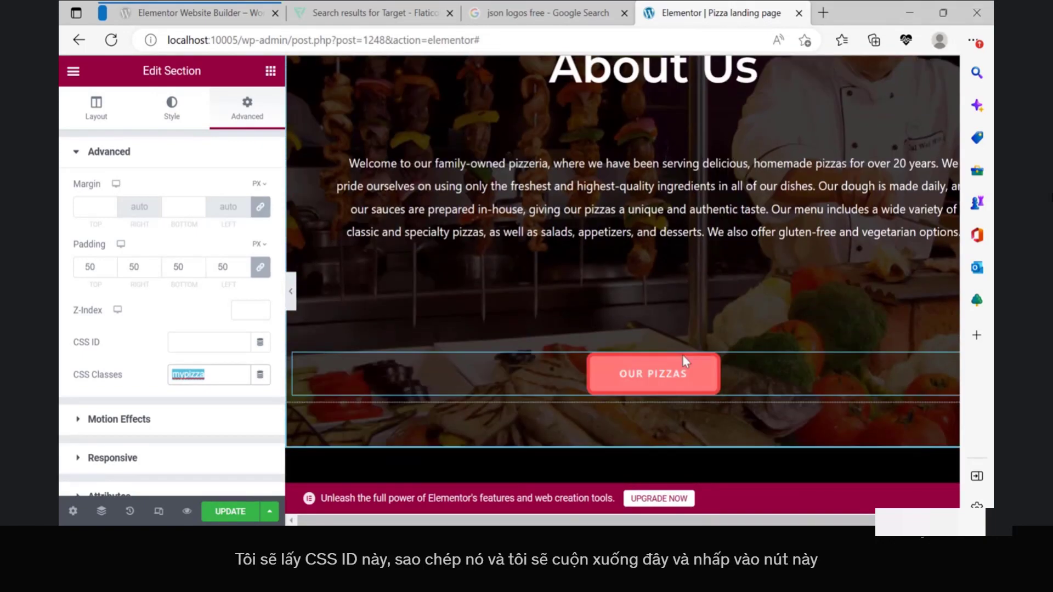
click(758, 395)
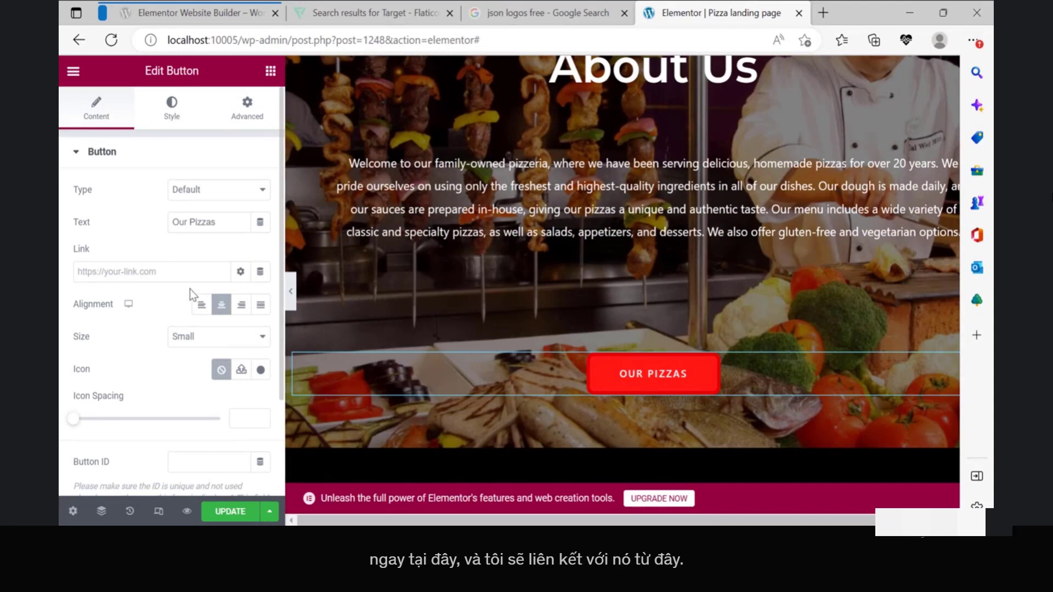
click(161, 277)
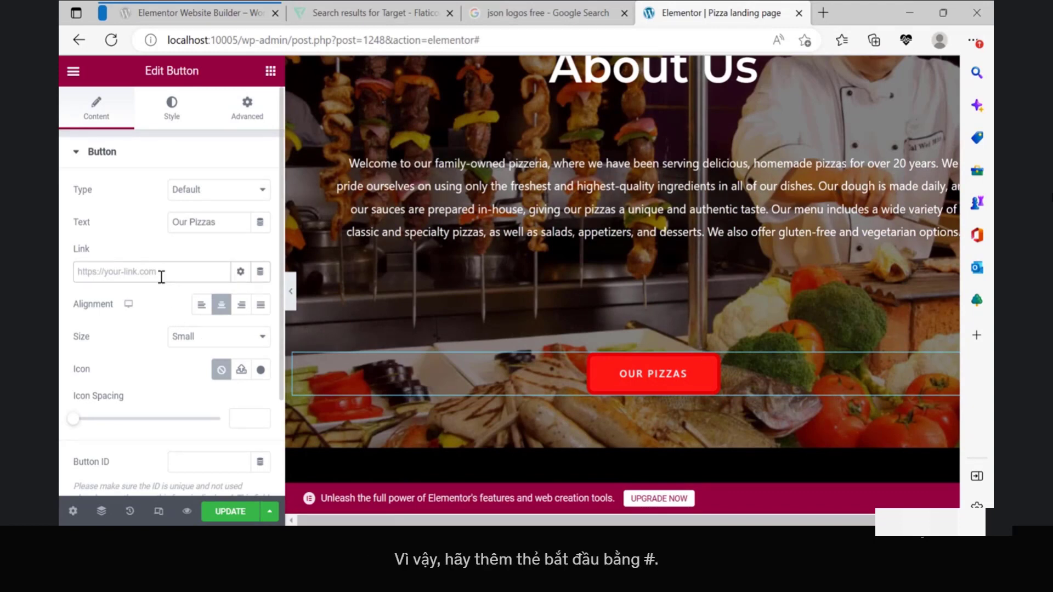
text(#mypizza)
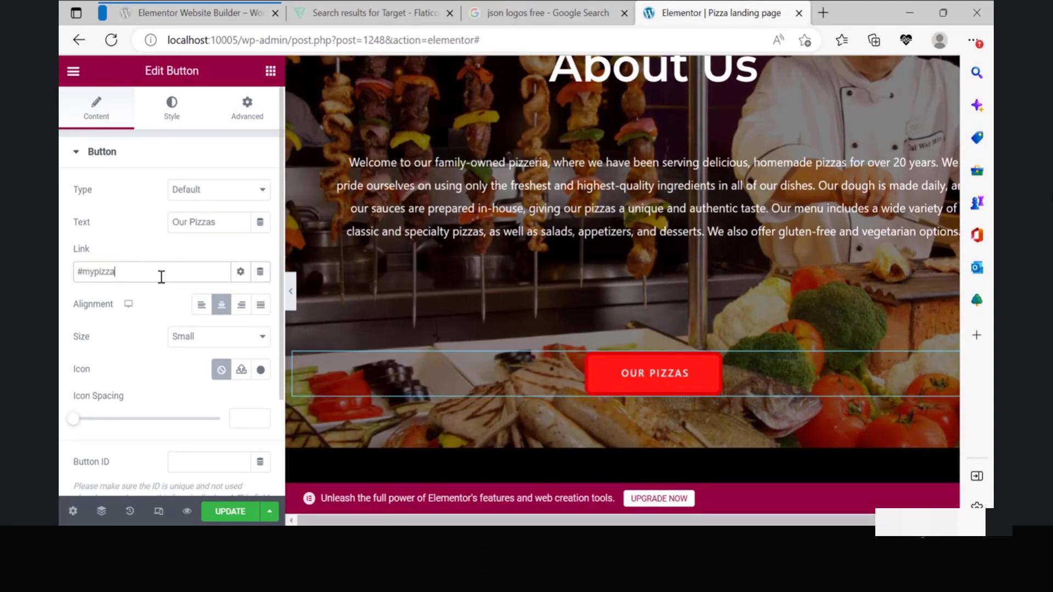
click(229, 511)
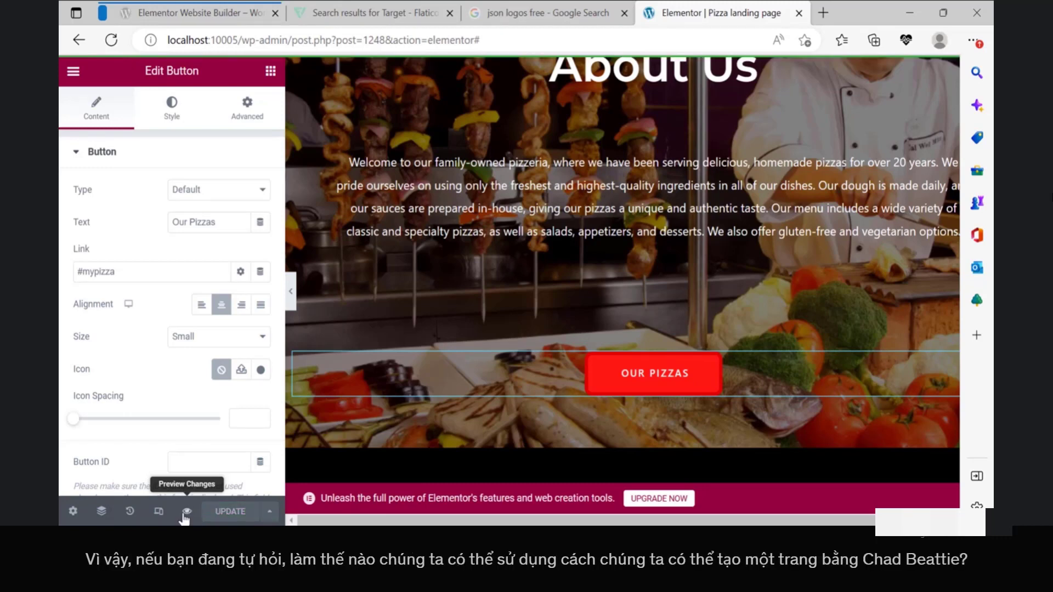
Step: Preview the landing page and look through its pizza columns, About Us section, contact details and map
click(186, 512)
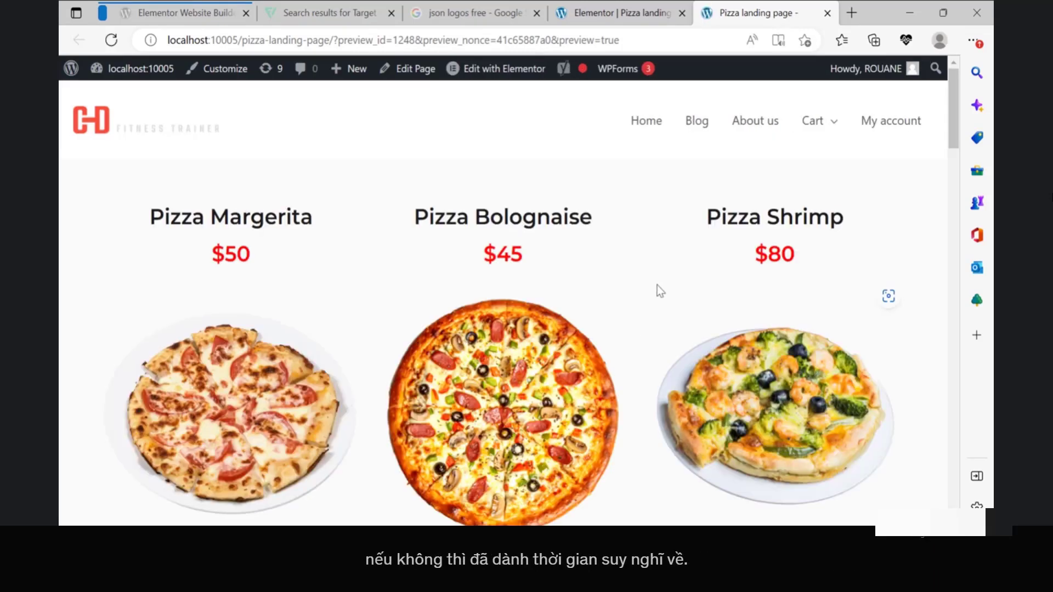
scroll(657, 285, down, 5)
scroll(663, 291, up, 4)
scroll(674, 298, down, 6)
scroll(680, 302, down, 15)
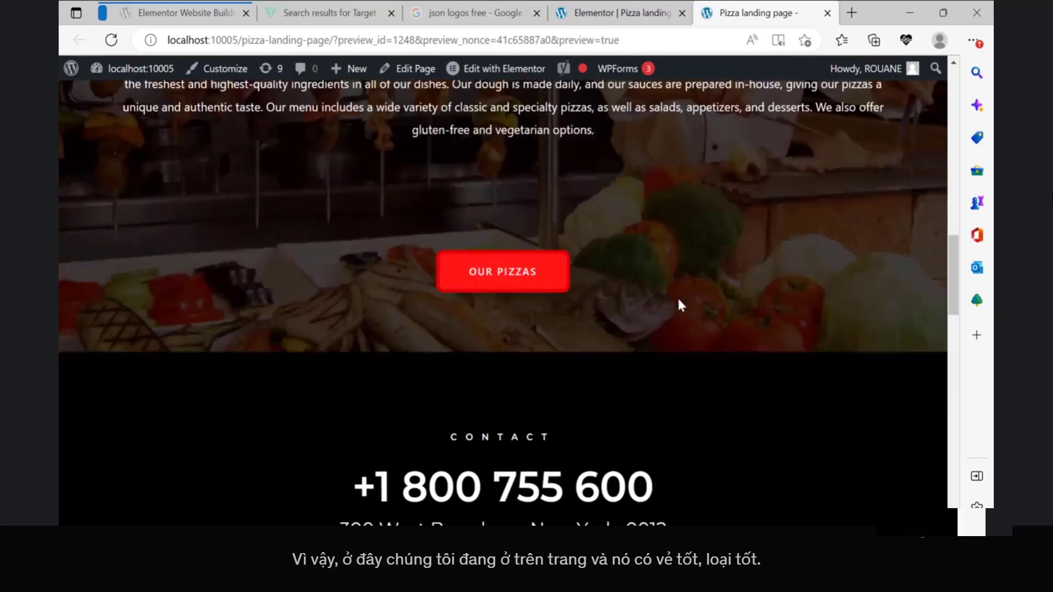
scroll(689, 318, up, 15)
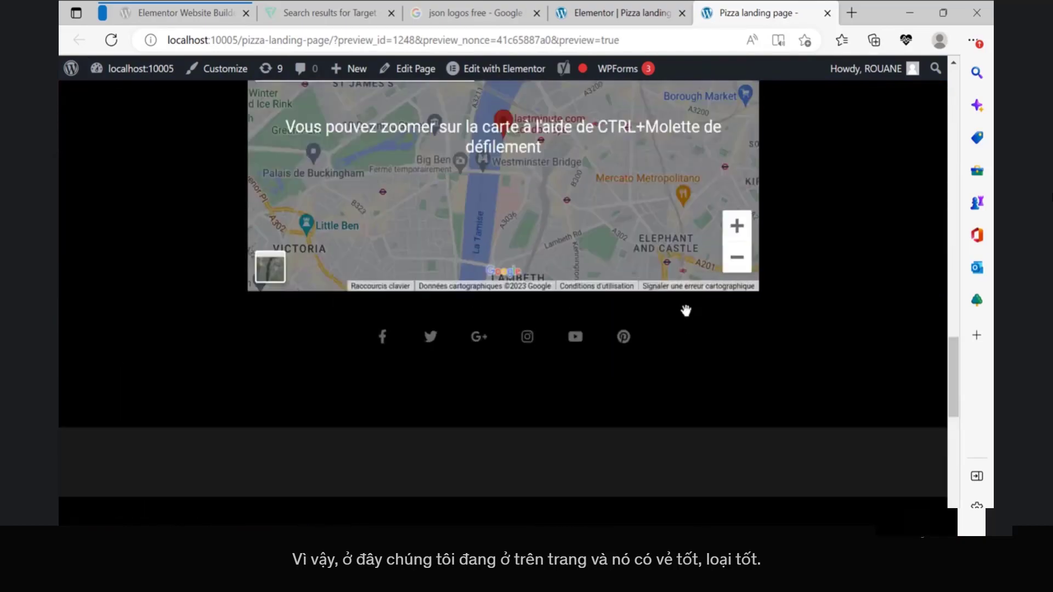
scroll(691, 321, up, 1)
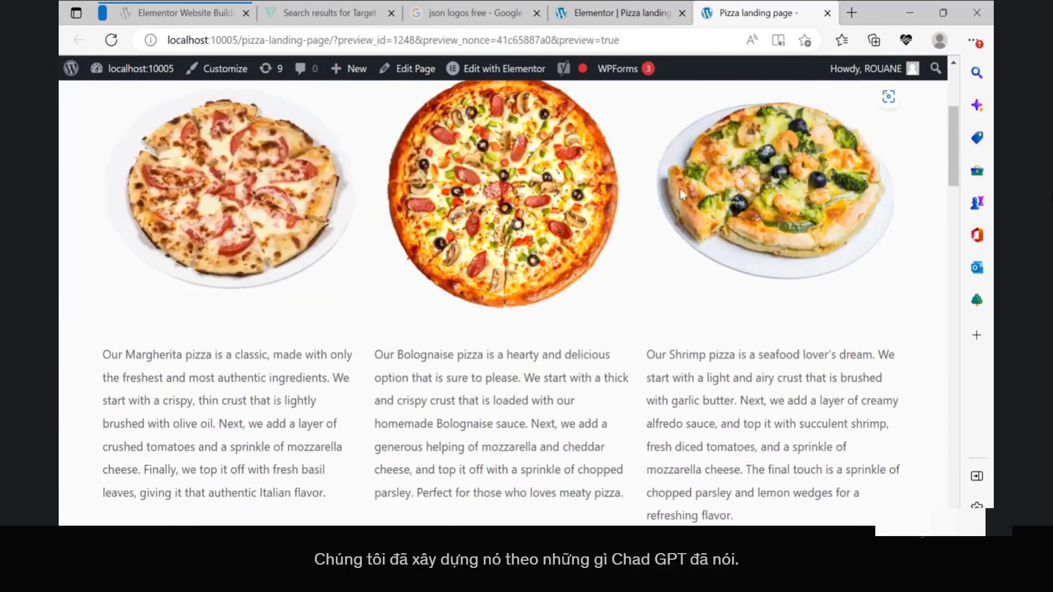
scroll(642, 329, down, 10)
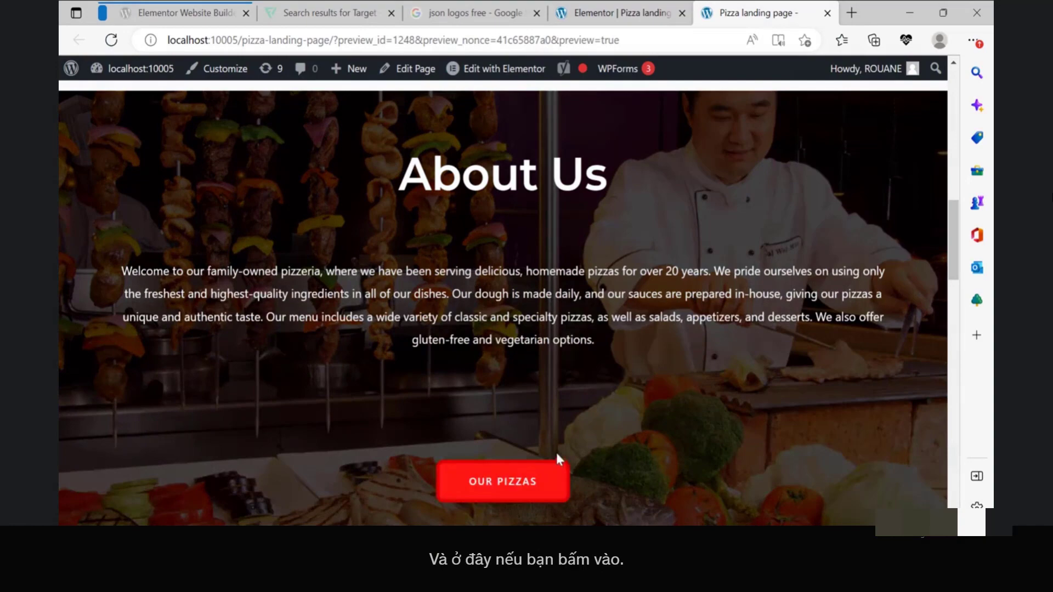
Step: Test in the preview whether the Our Pizzas button leads to the pizza section
click(527, 482)
scroll(729, 421, up, 3)
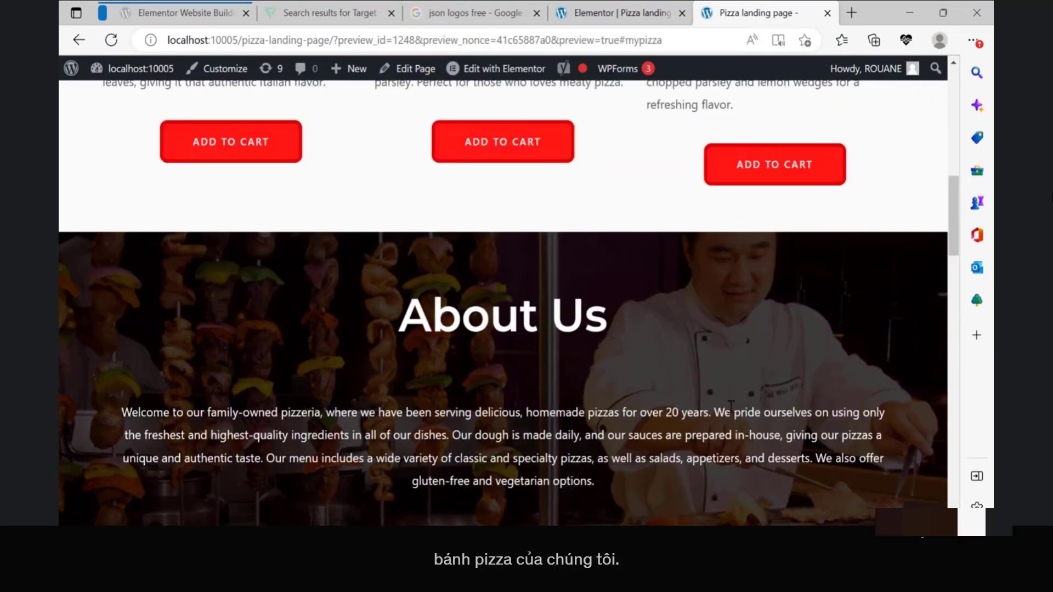
scroll(681, 405, down, 5)
click(559, 346)
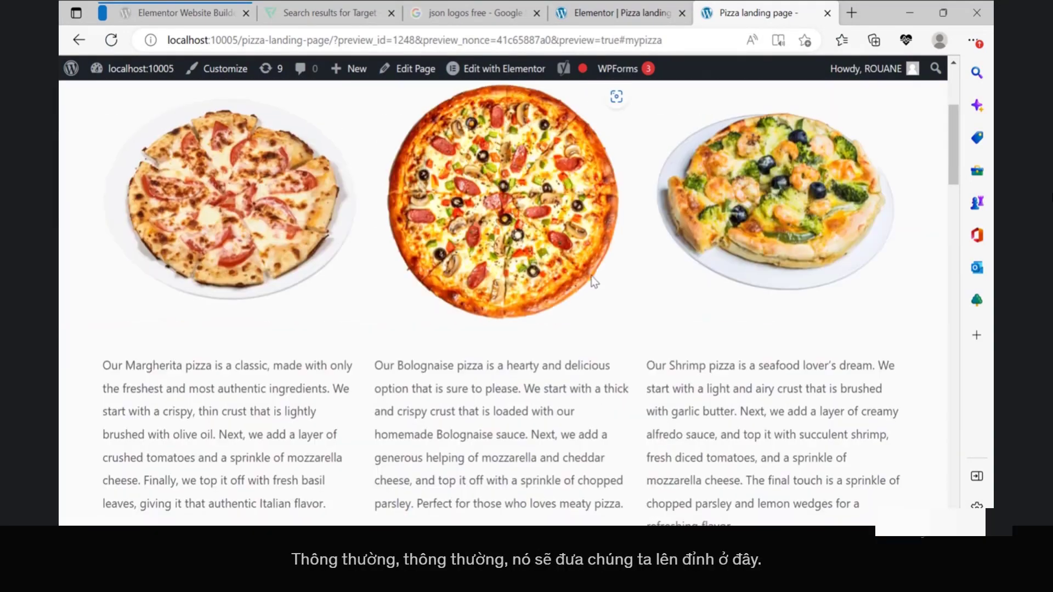
Step: Return to the Elementor editor, change the Our Pizzas button's link to mypizza without the hash sign, and update the page
click(636, 7)
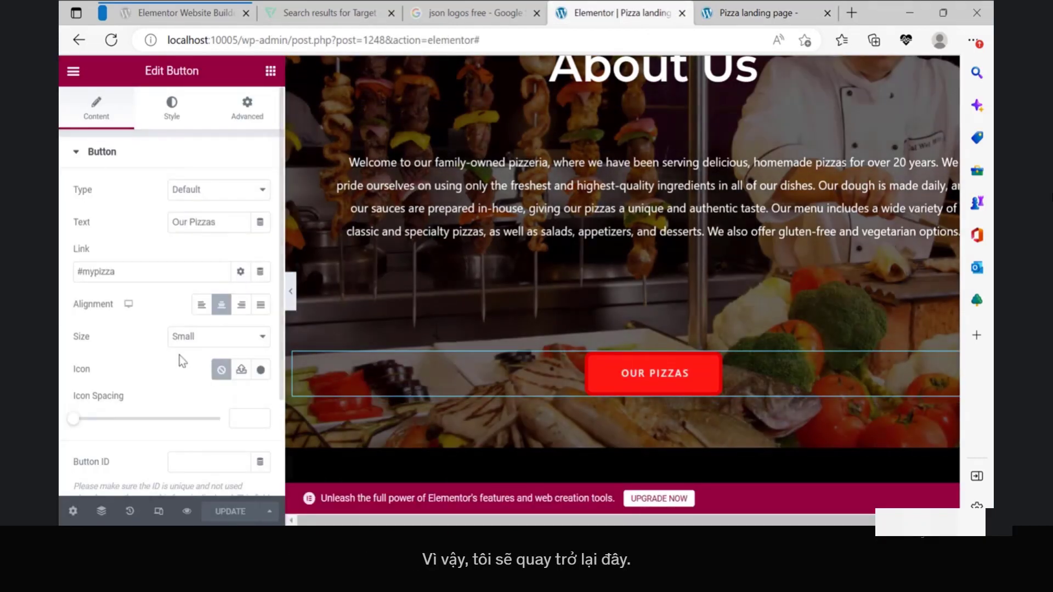
click(86, 272)
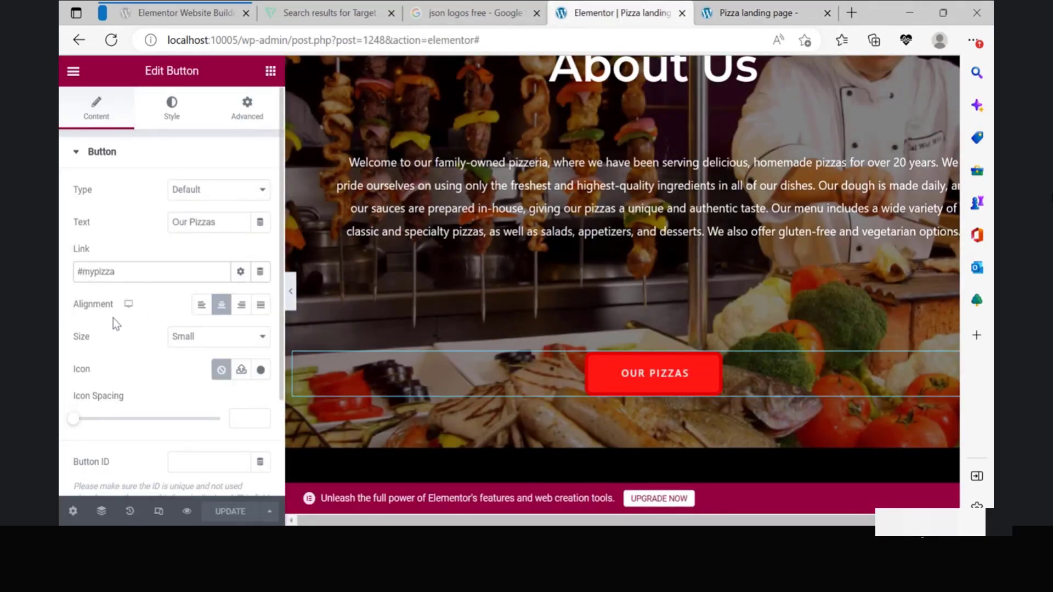
key(BackSpace)
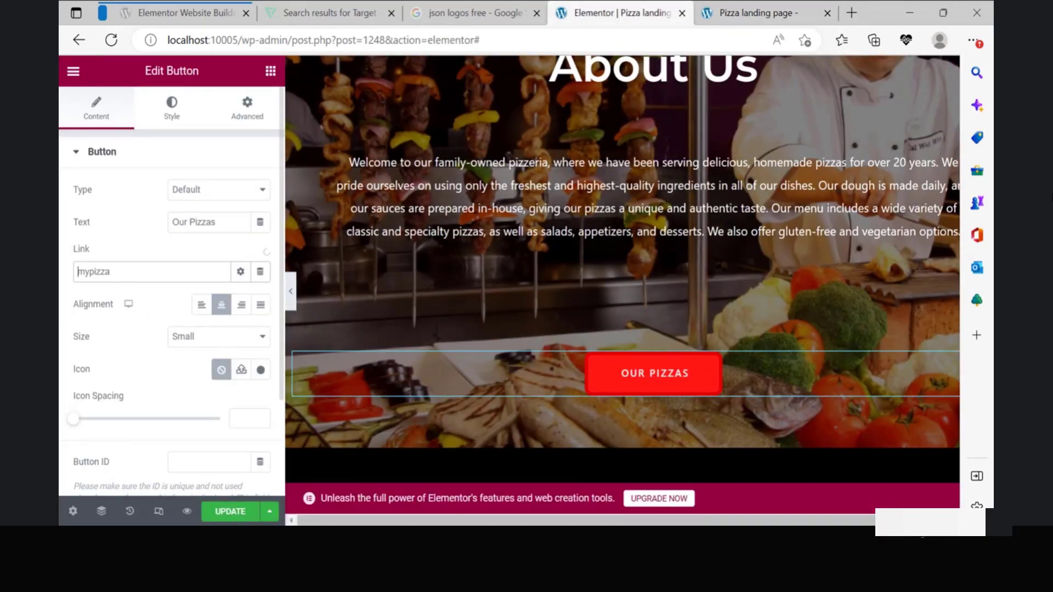
click(231, 513)
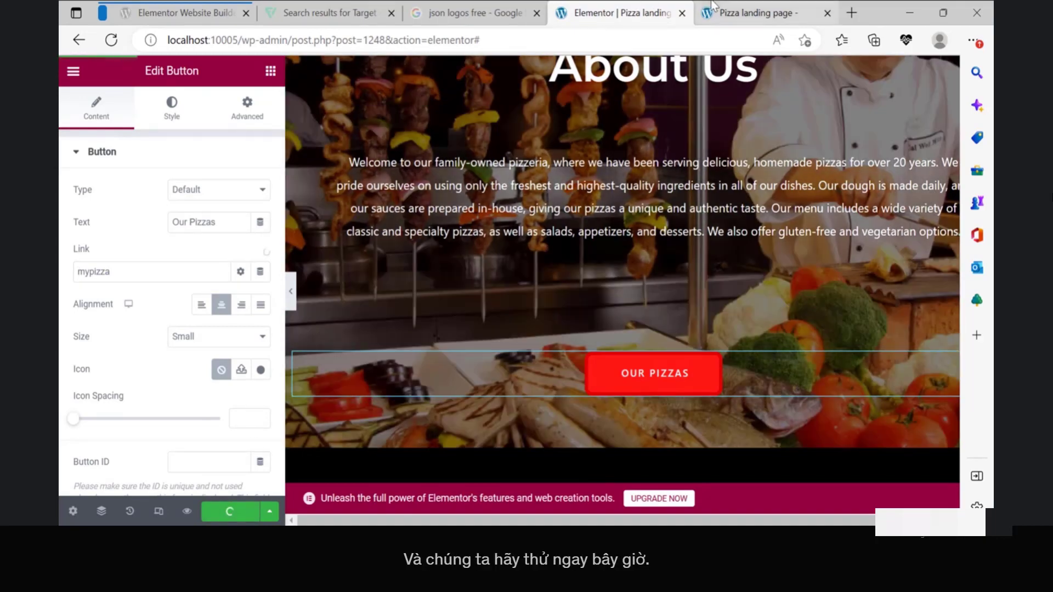
scroll(243, 269, down, 2)
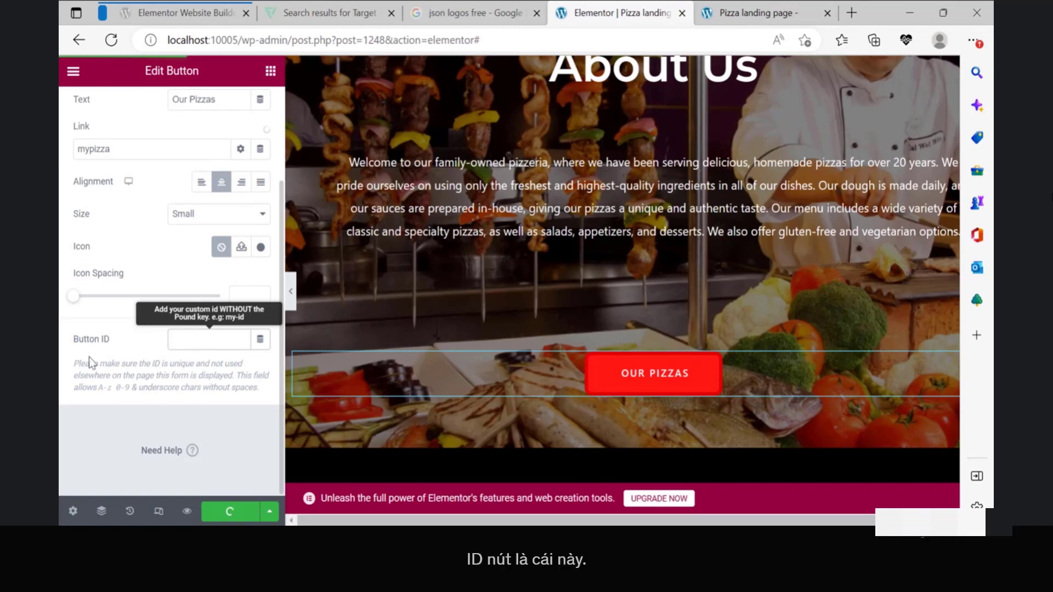
click(205, 340)
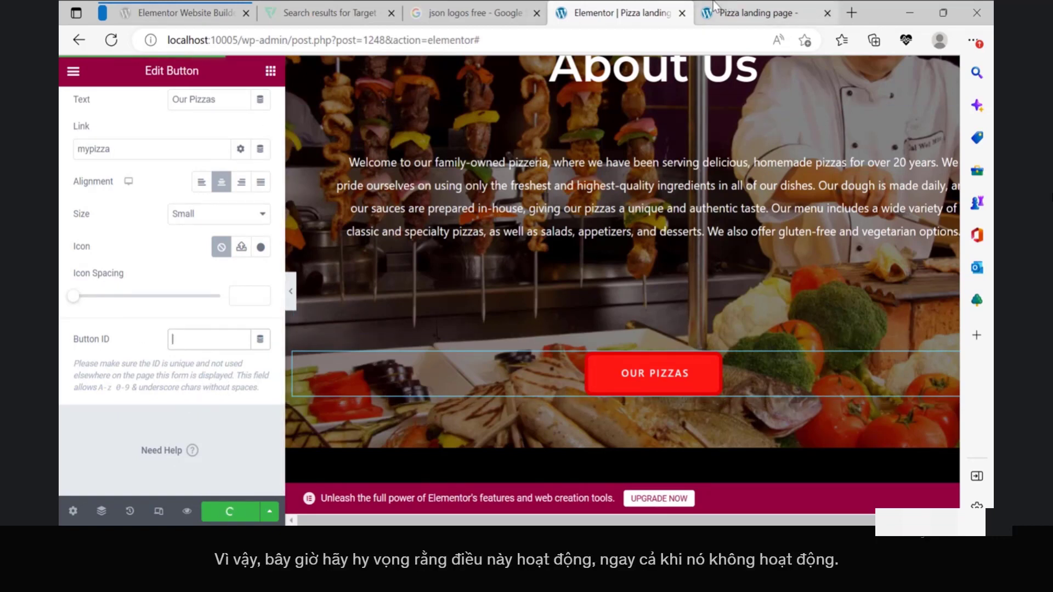
Step: Reload the page preview, follow the Our Pizzas button's link in the About Us section, and go back to the landing page
mouse_move(739, 6)
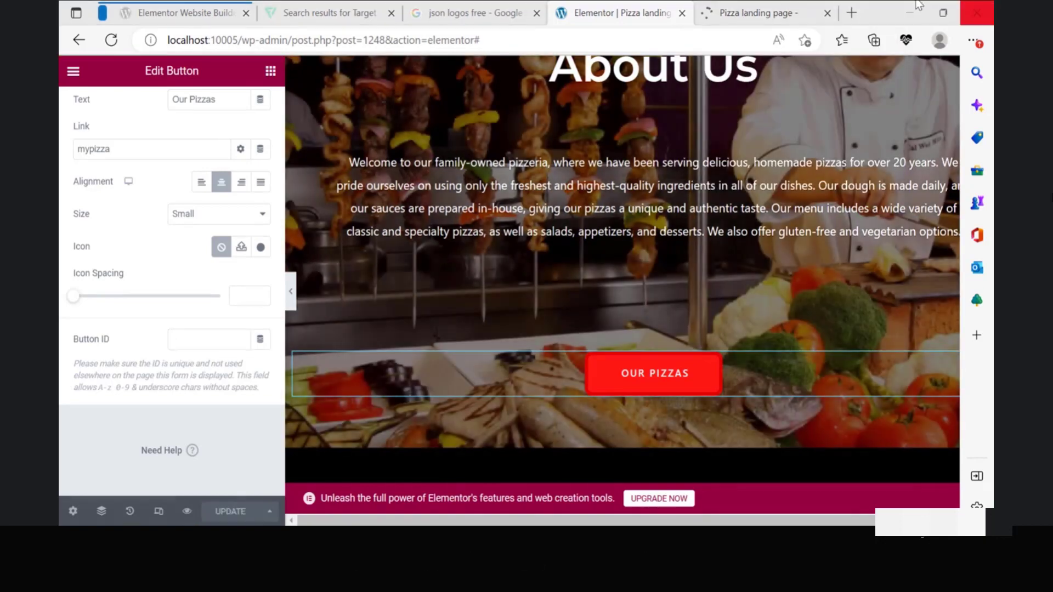
click(732, 6)
scroll(642, 192, down, 12)
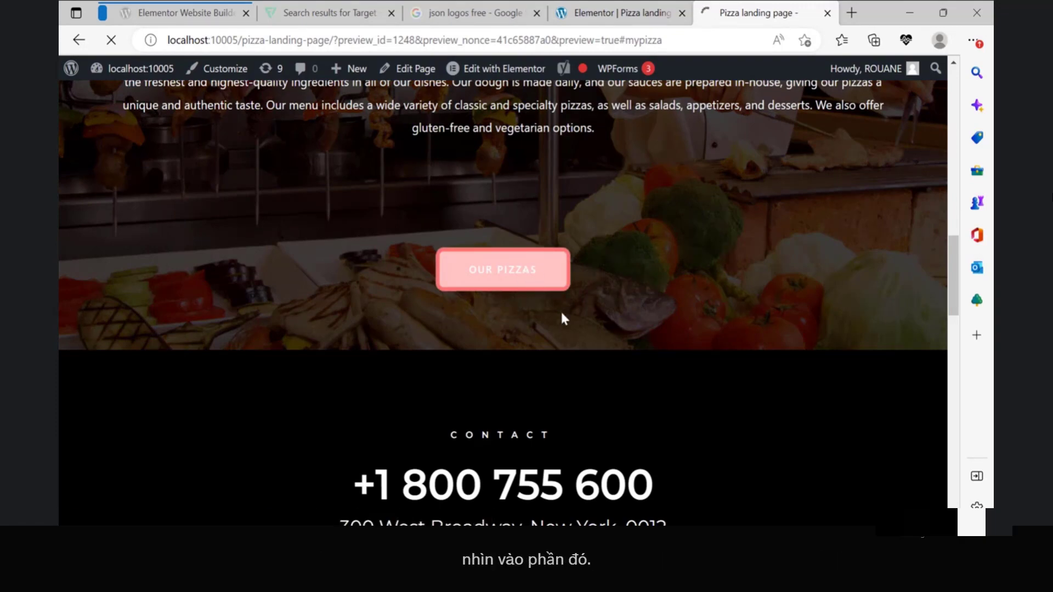
scroll(573, 287, down, 10)
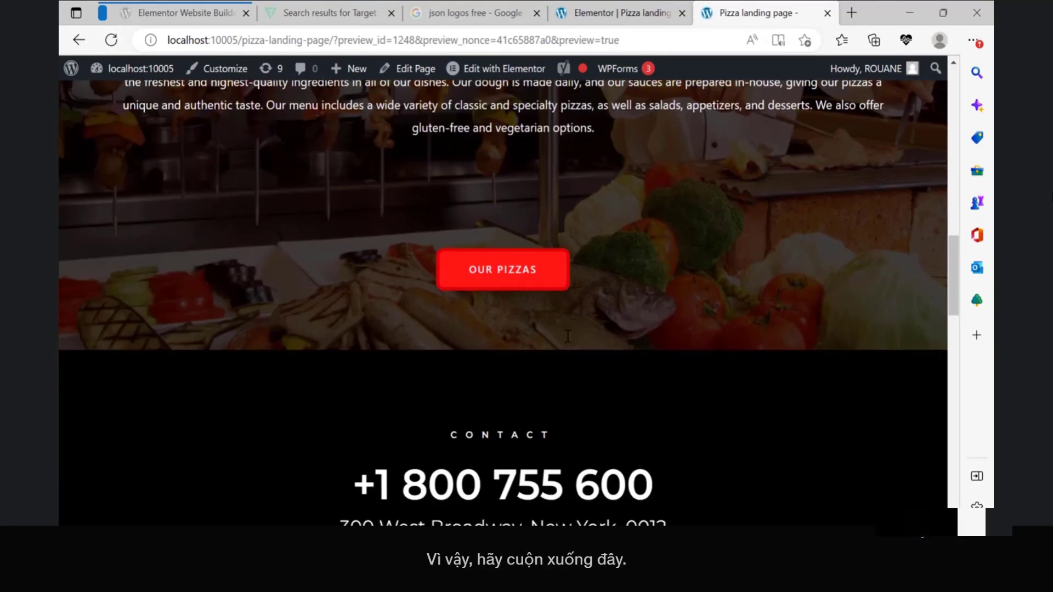
click(544, 293)
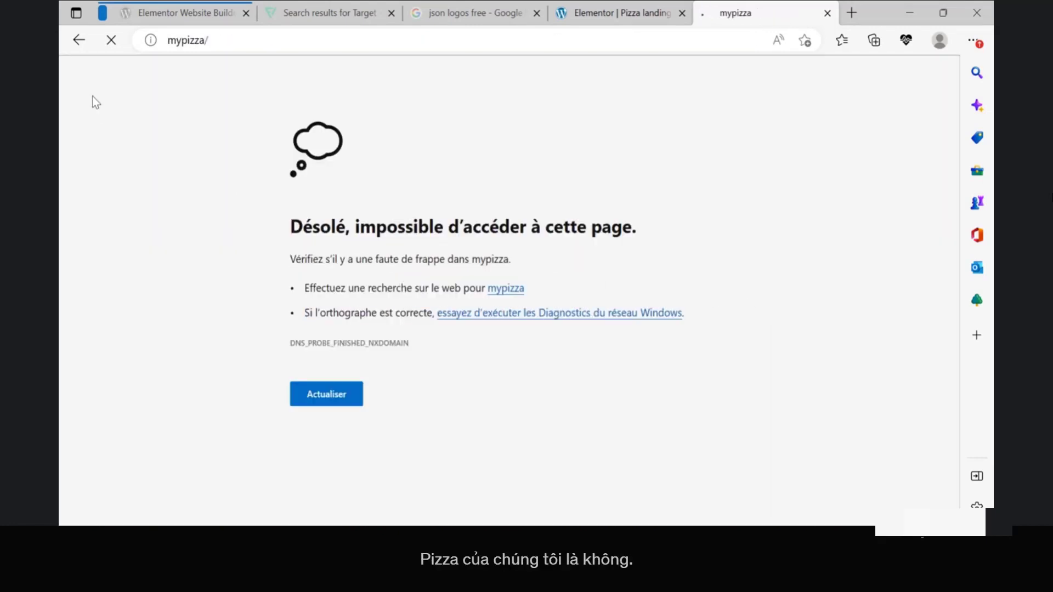
click(78, 41)
Step: Go back to the Elementor editor and check the pizza section and the Our Pizzas button's settings
click(614, 12)
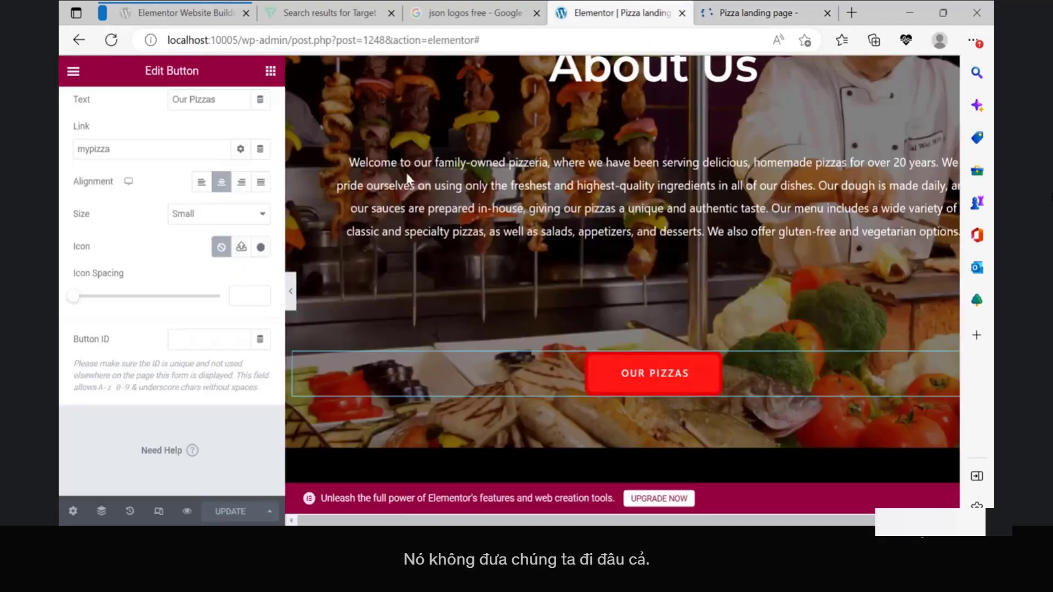
scroll(570, 292, up, 10)
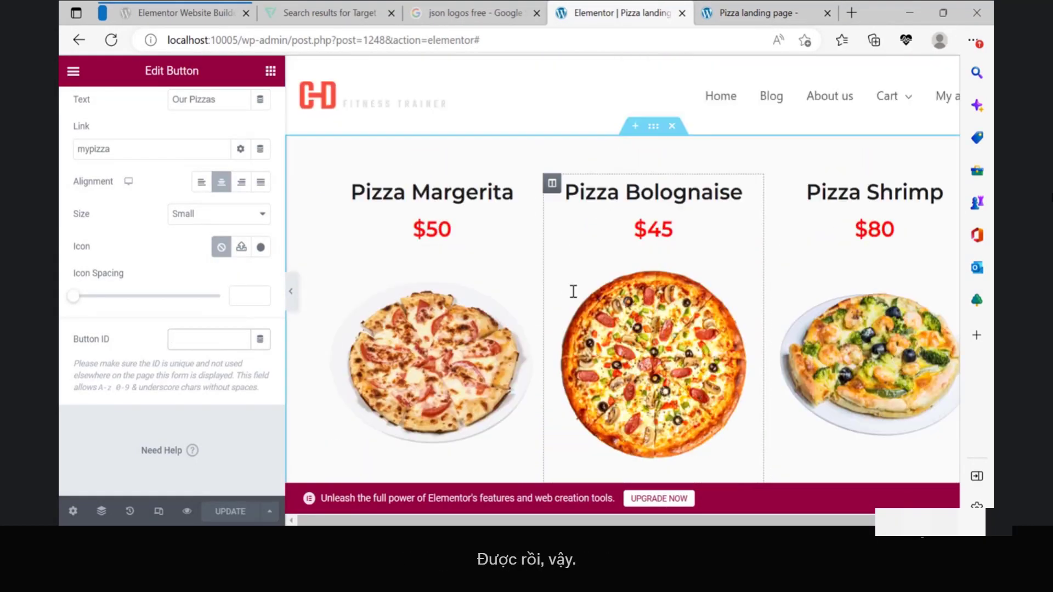
scroll(189, 312, up, 3)
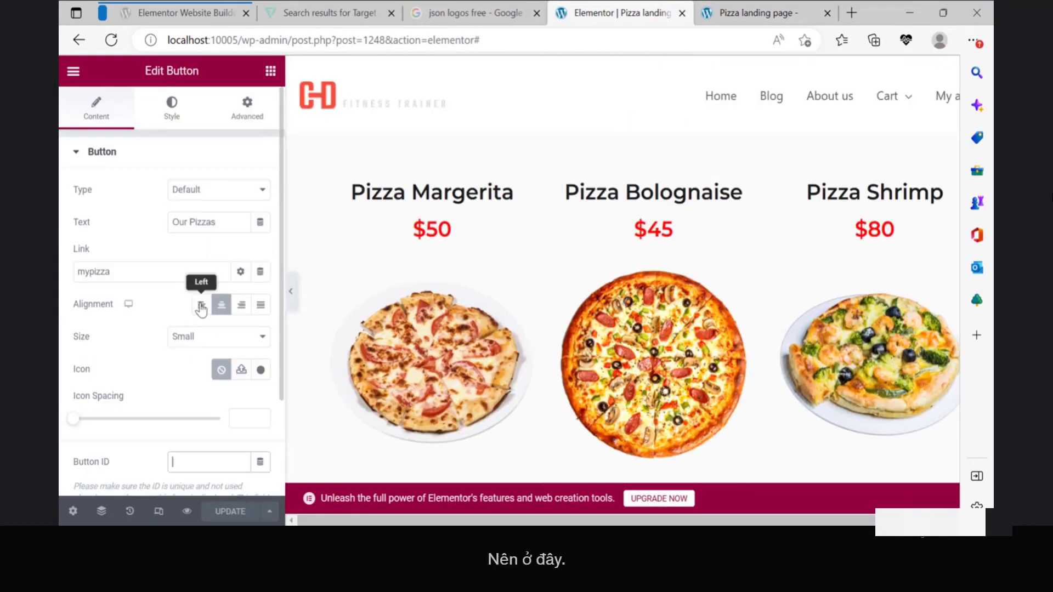
Step: Switch to the landing page preview again, look over its sections, and retry the Our Pizzas button
key(ctrl+Tab)
scroll(185, 283, down, 8)
scroll(517, 273, up, 6)
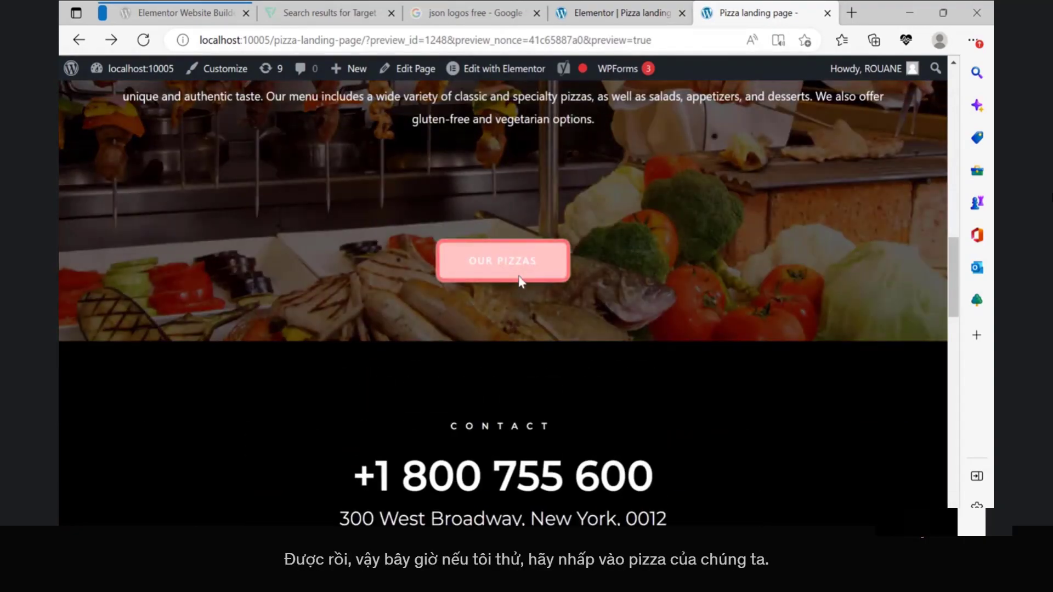
scroll(517, 273, up, 8)
scroll(517, 273, down, 8)
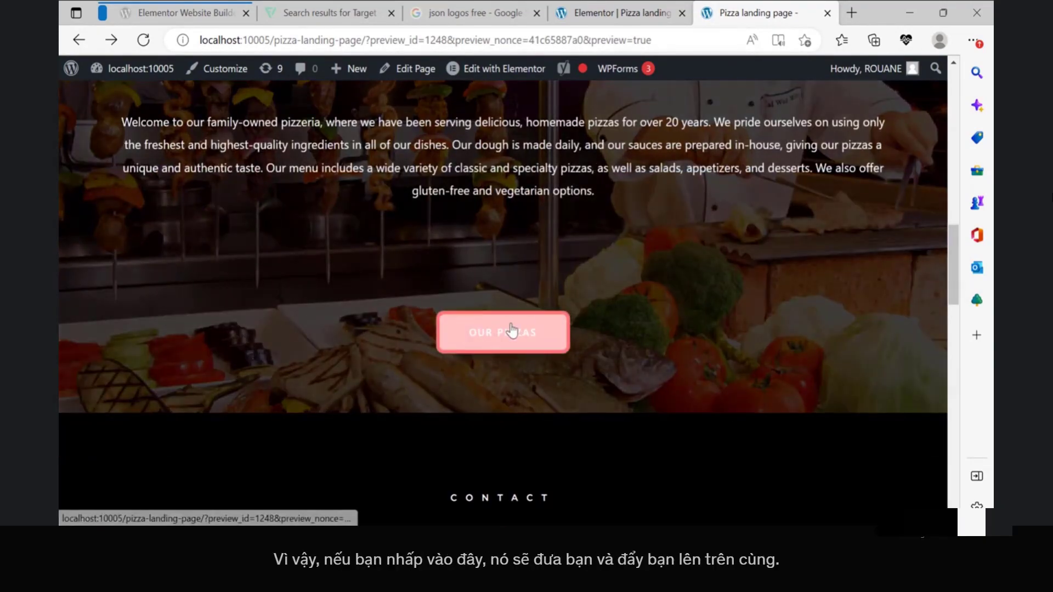
click(512, 331)
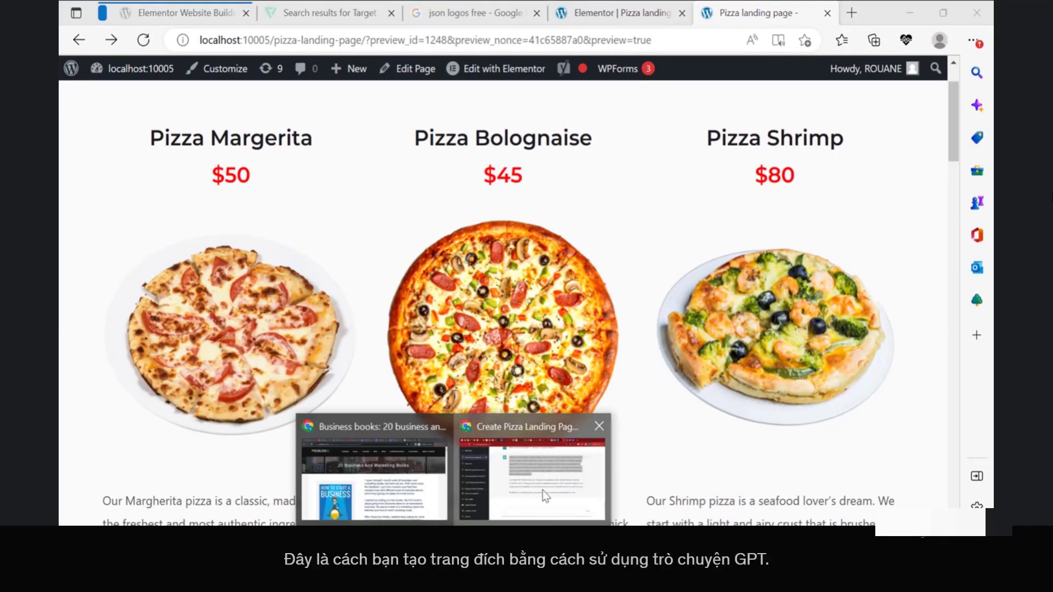
Step: Switch to the ChatGPT conversation about the pizza landing page and review the generated pizza and About Us texts
click(541, 490)
click(709, 380)
scroll(699, 353, up, 5)
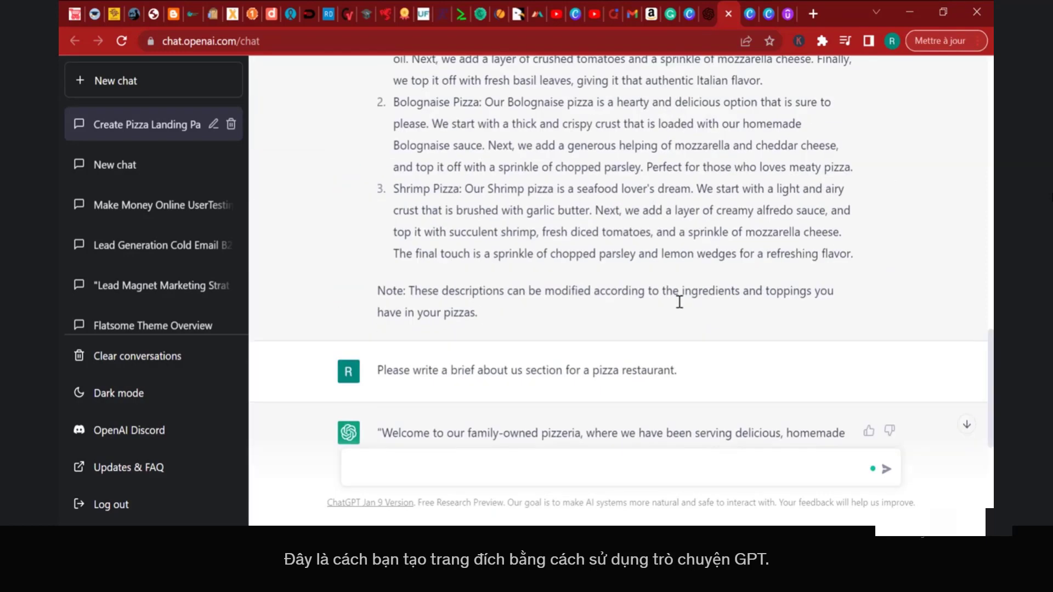
scroll(704, 321, down, 5)
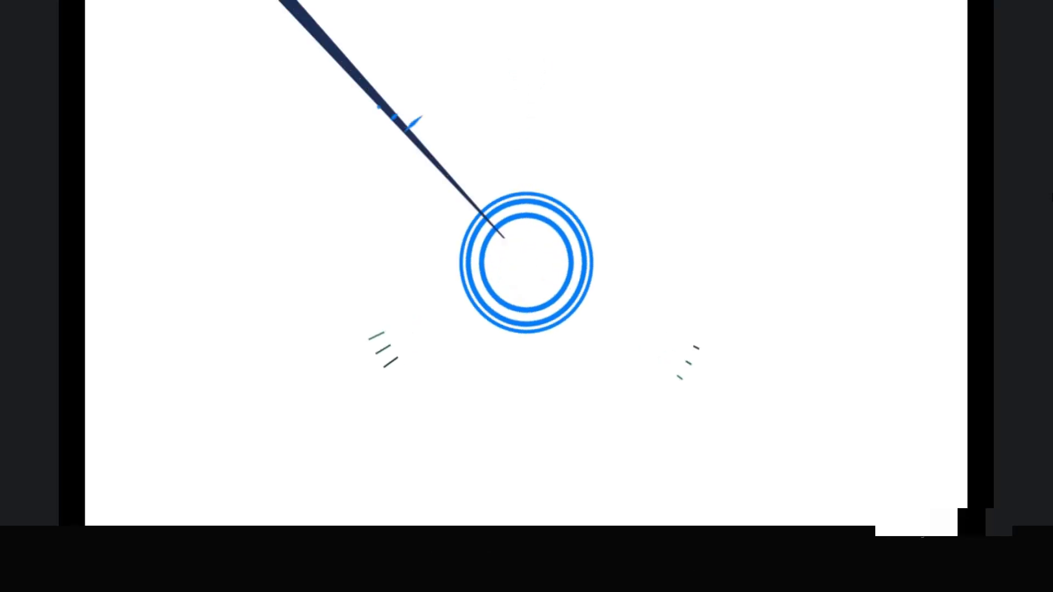